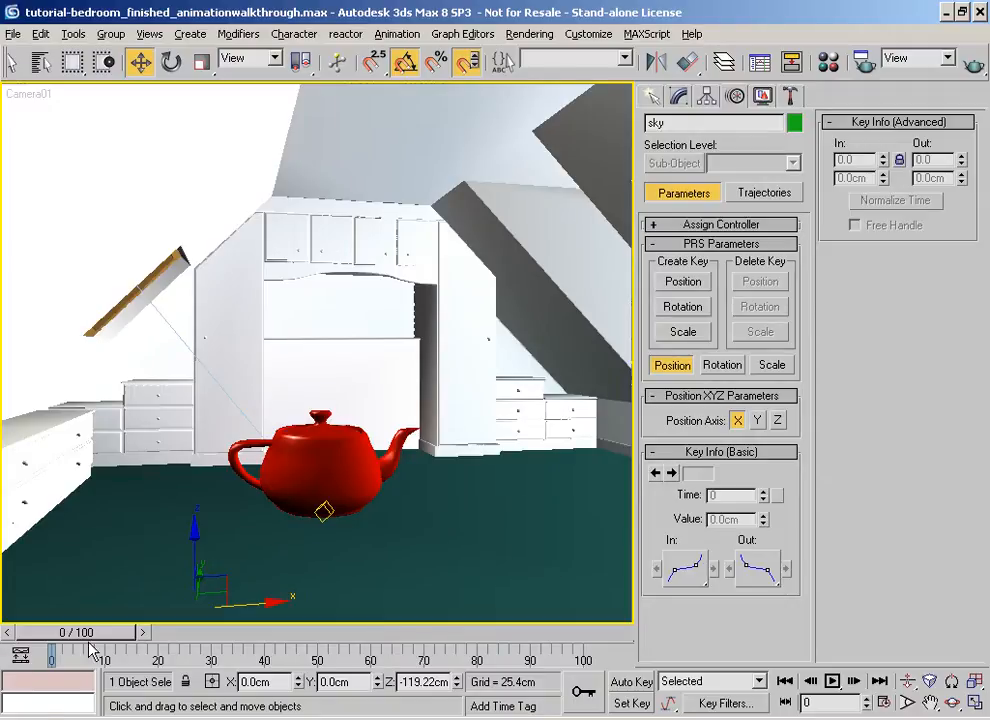
# Go to frame 44 of the walkthrough animation and open the Print Size Wizard
pyautogui.moveTo(90, 632); pyautogui.dragTo(310, 602)
pyautogui.press('w')
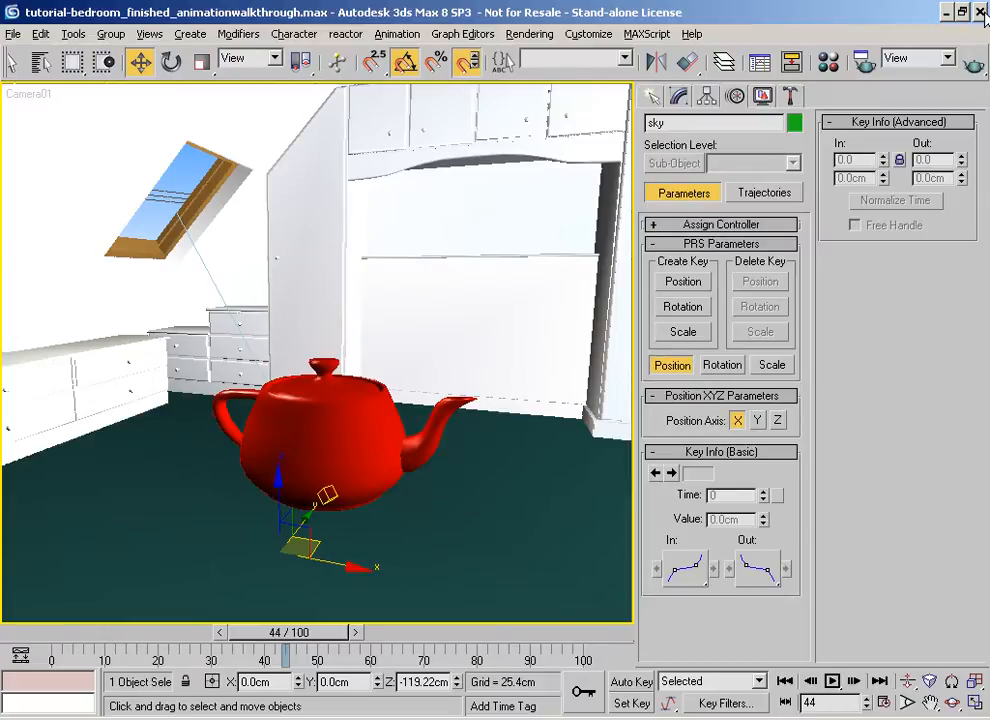
pyautogui.click(529, 34)
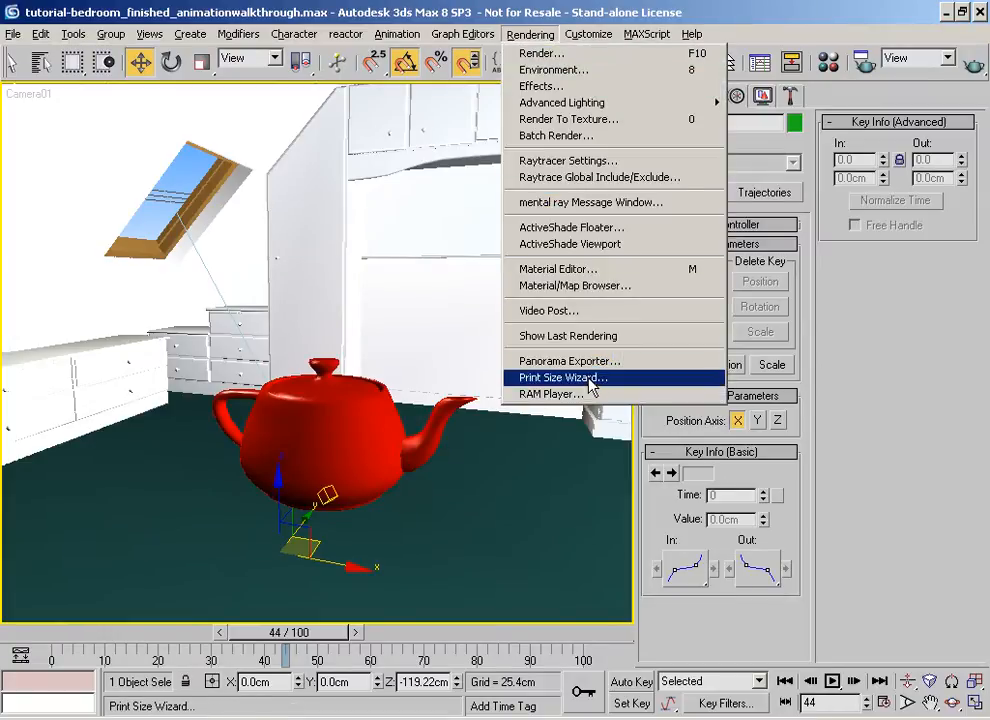
pyautogui.click(589, 380)
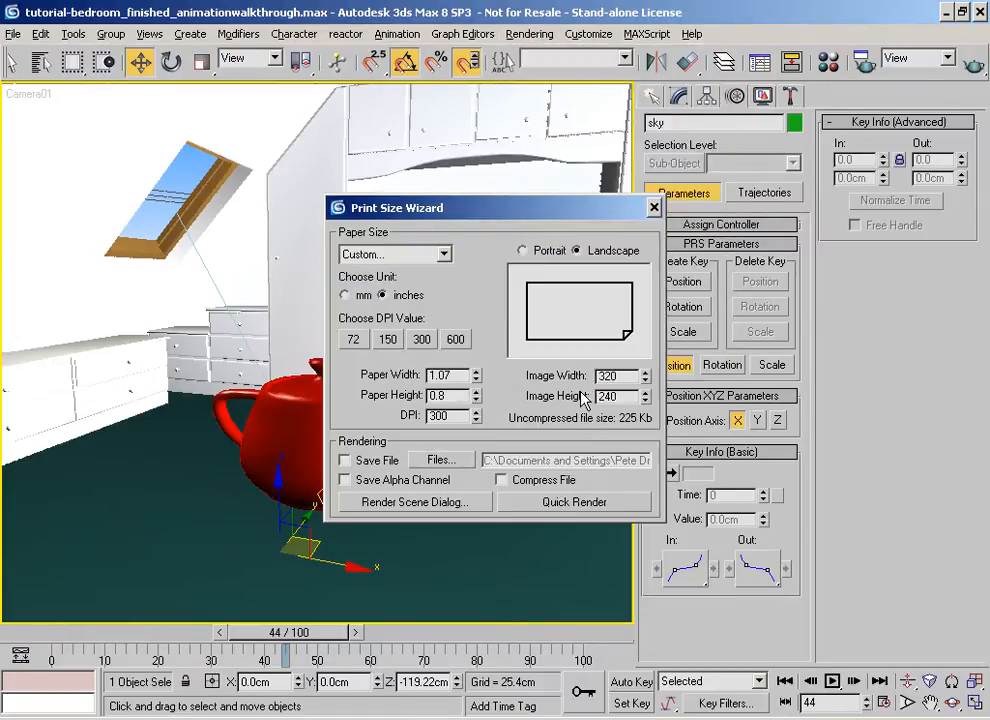
pyautogui.moveTo(397, 207); pyautogui.dragTo(719, 195)
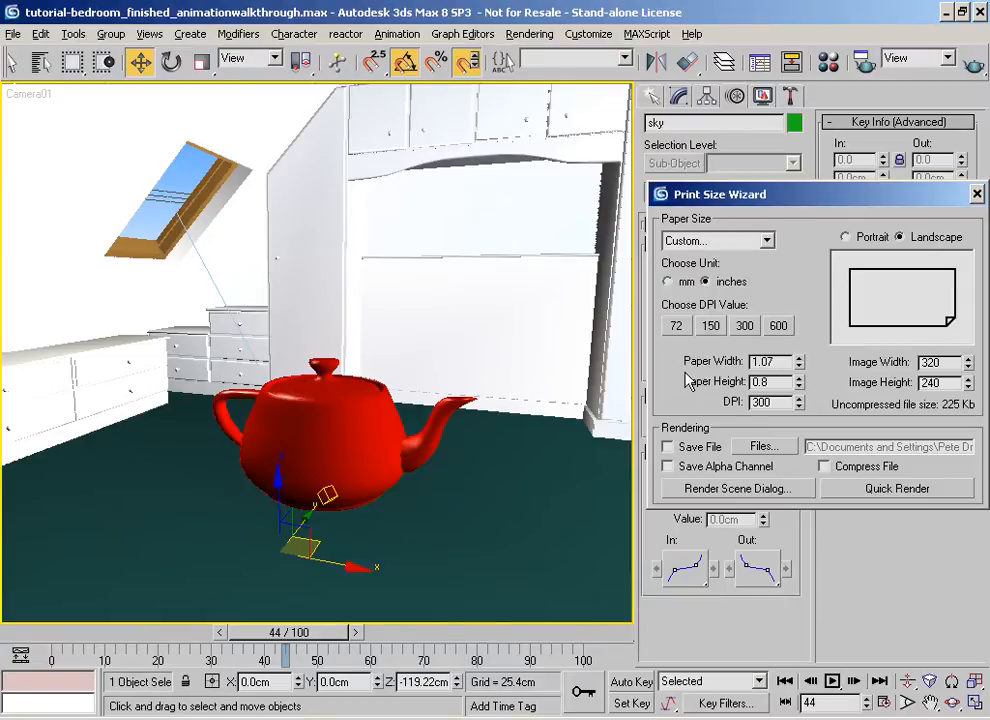
# Set the print resolution to 300 DPI and the paper size to A4 - 297x210mm
pyautogui.click(745, 327)
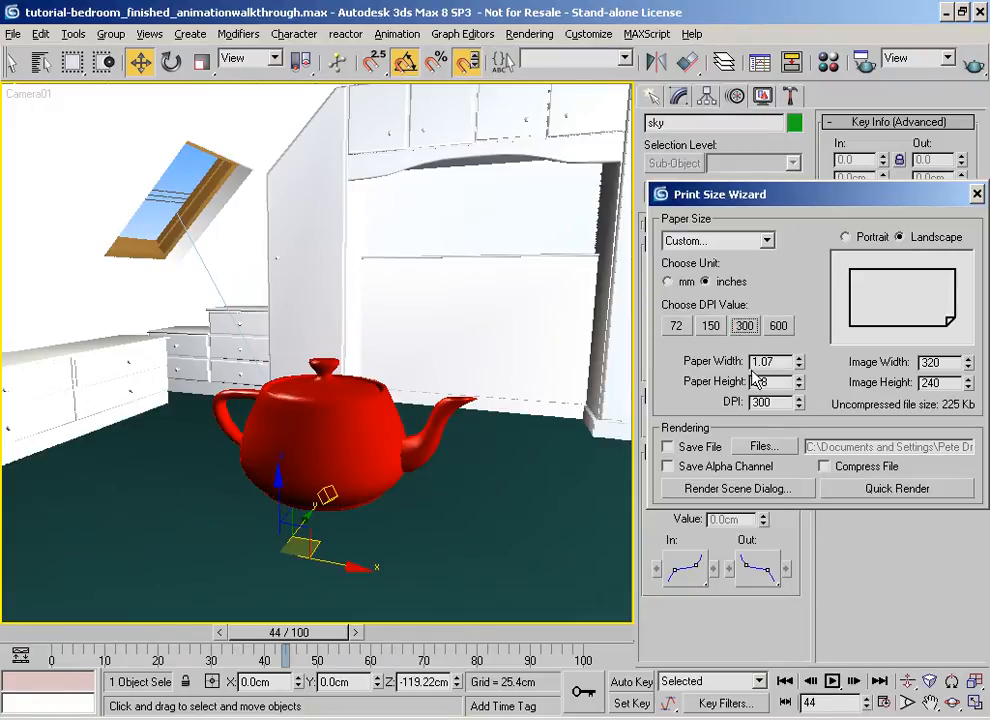
pyautogui.doubleClick(781, 362)
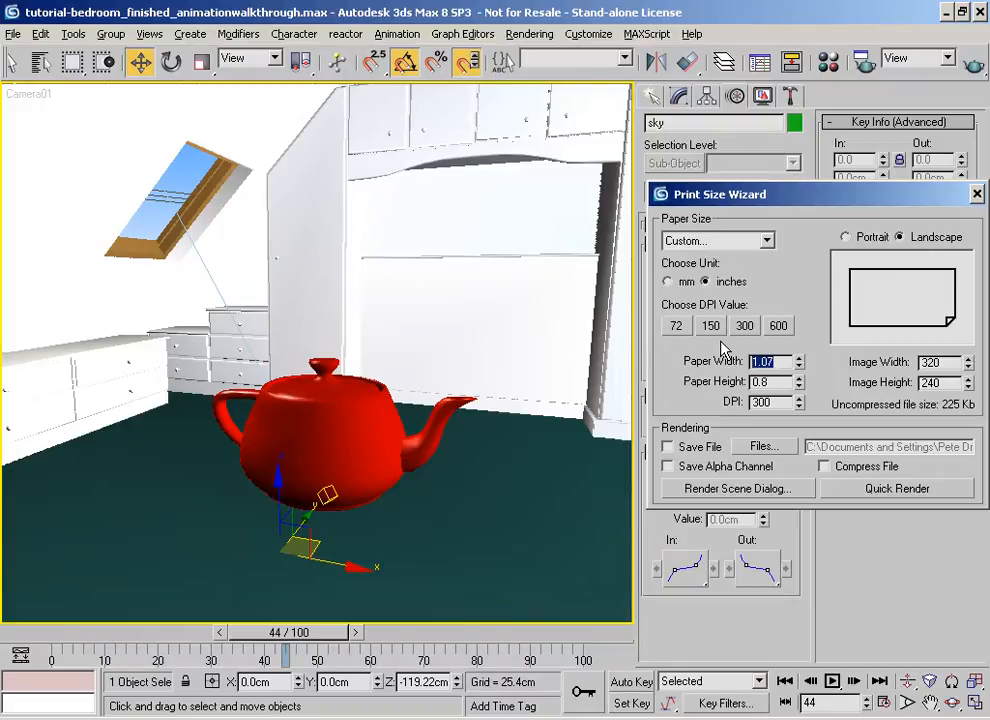
pyautogui.click(766, 241)
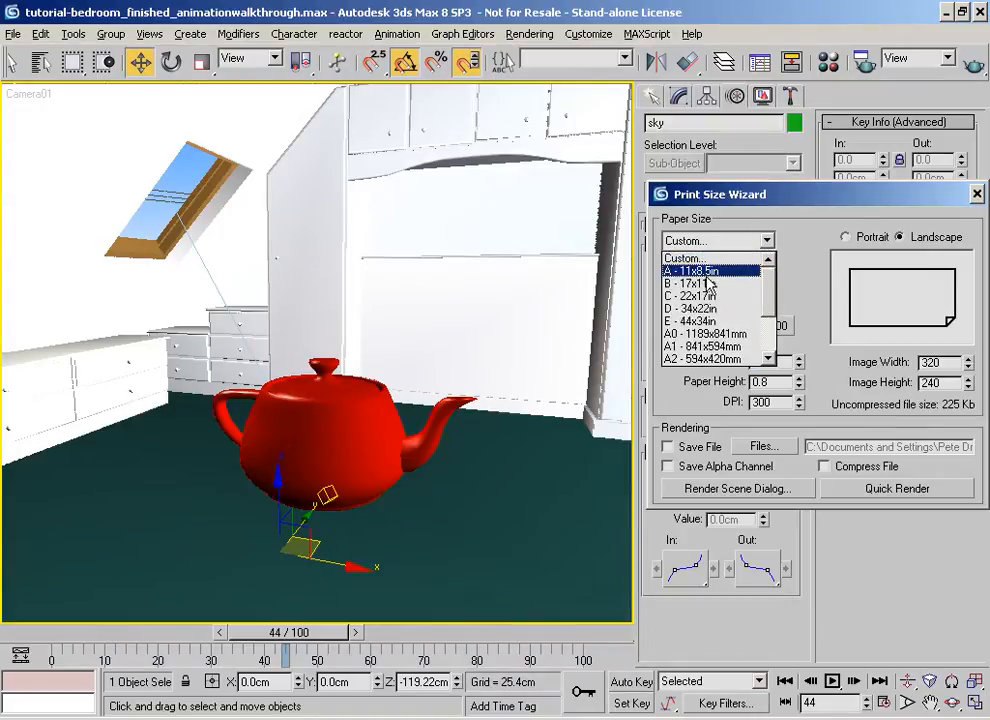
pyautogui.moveTo(768, 302); pyautogui.dragTo(770, 334)
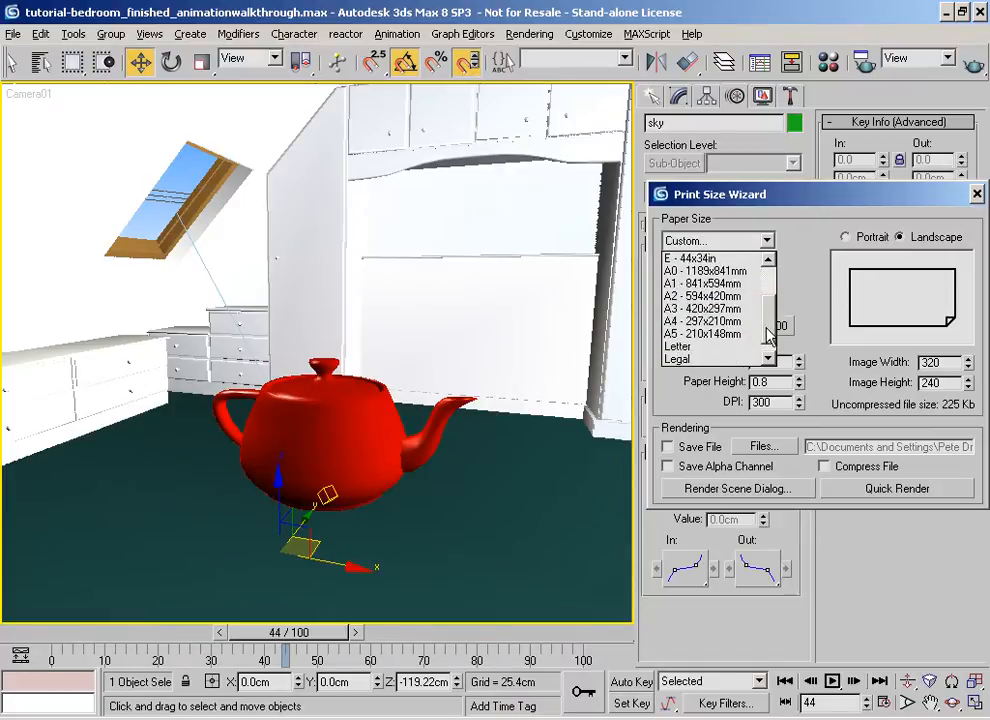
pyautogui.click(705, 322)
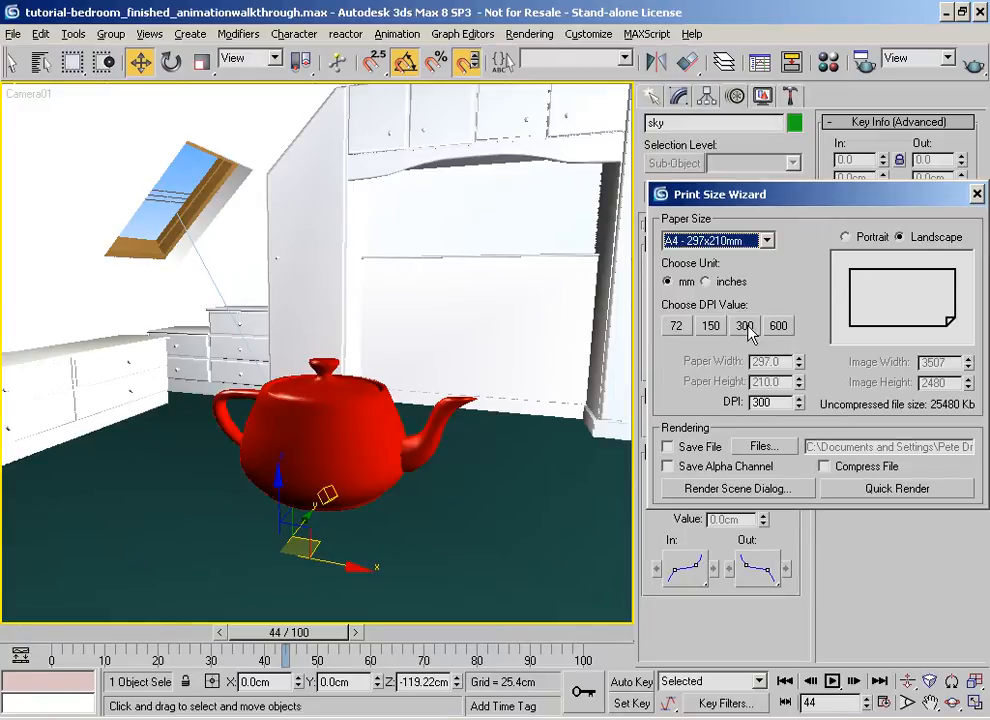
# Transfer the A4 print size to the Render Scene dialog and check the output width and height
pyautogui.moveTo(729, 199); pyautogui.dragTo(630, 66)
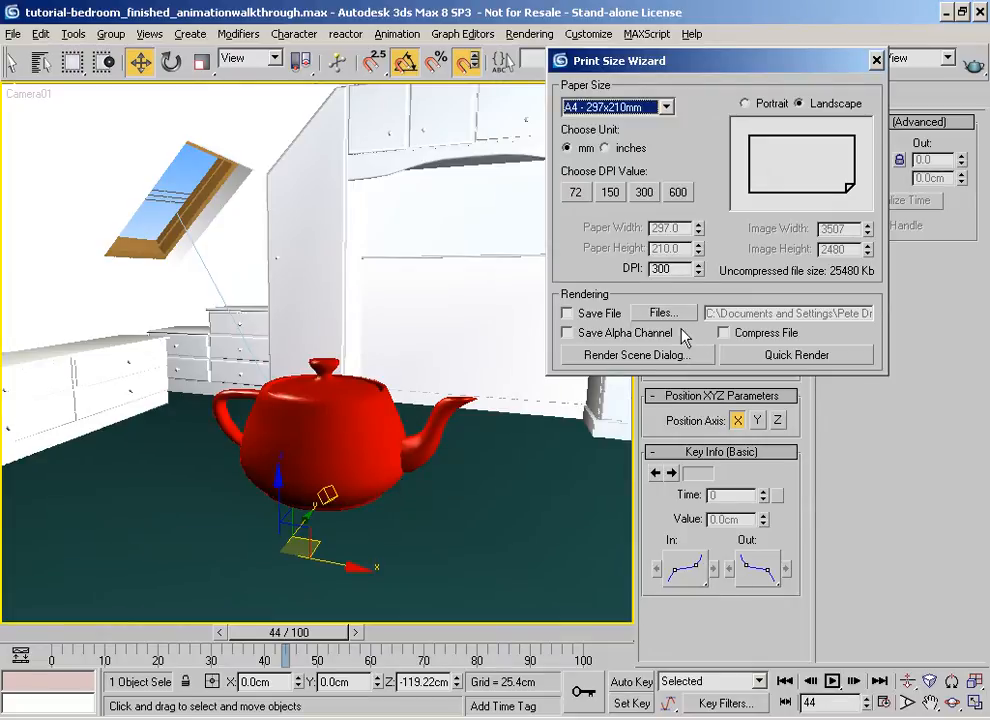
pyautogui.click(630, 357)
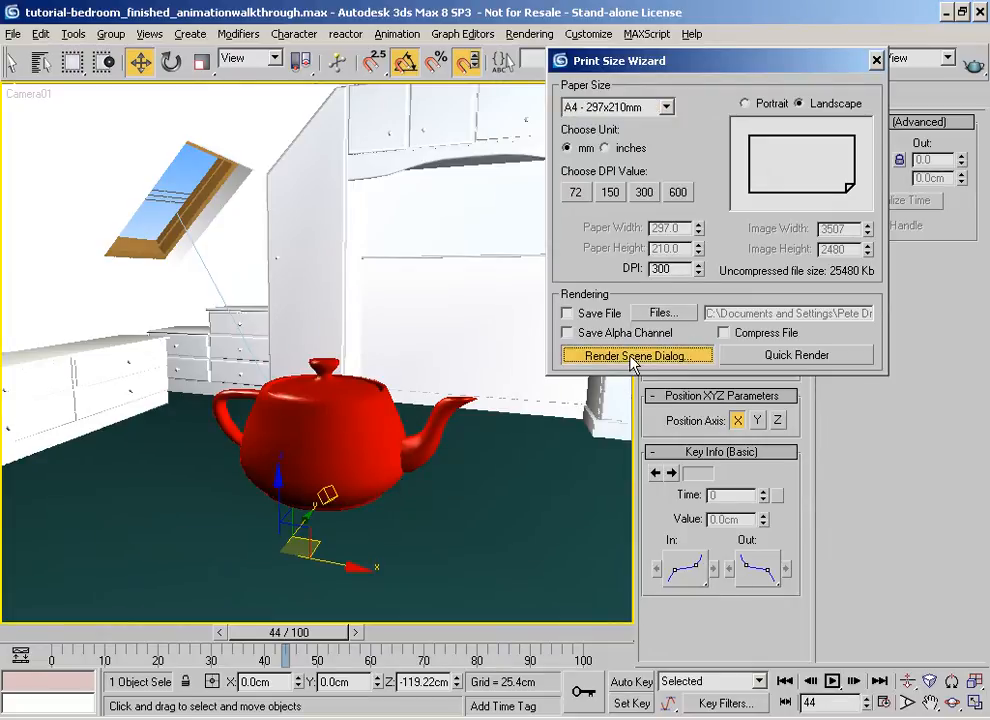
pyautogui.moveTo(775, 20); pyautogui.dragTo(630, 11)
pyautogui.moveTo(675, 279); pyautogui.dragTo(627, 278)
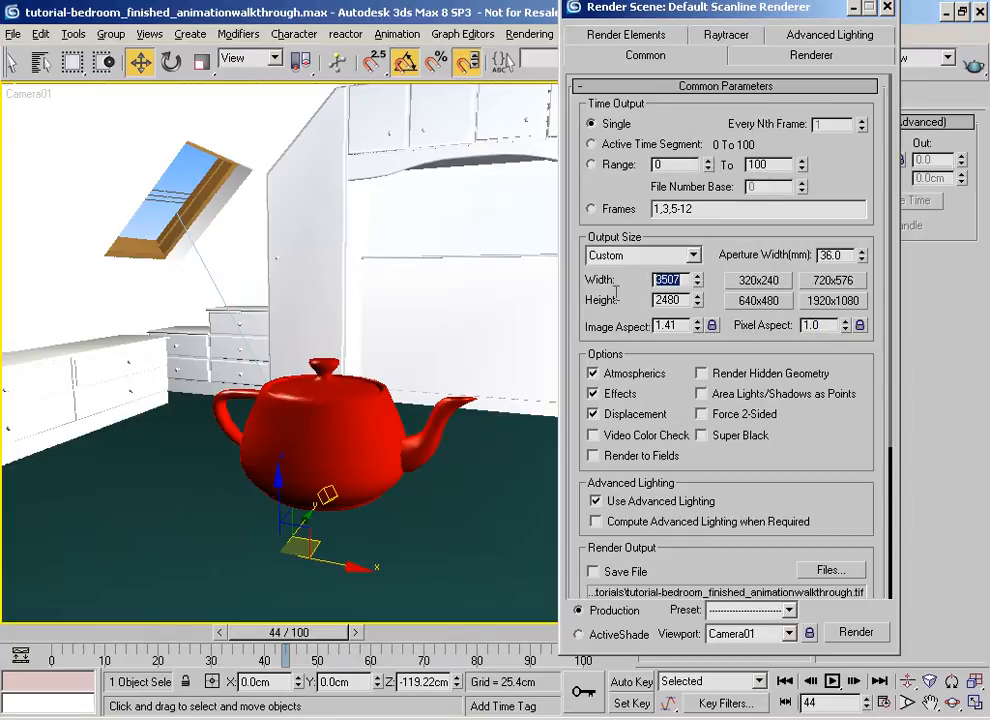
pyautogui.moveTo(675, 300); pyautogui.dragTo(636, 283)
# Show the safe frame in the Camera01 viewport to check how the output crops the view
pyautogui.rightClick(33, 94)
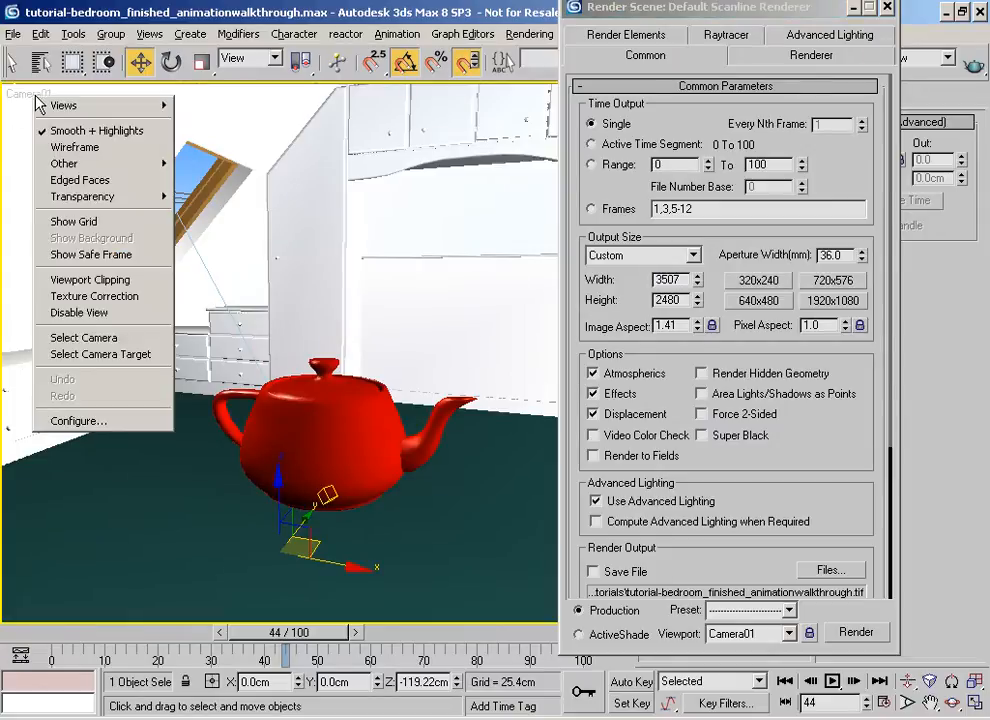
pyautogui.click(98, 256)
pyautogui.moveTo(672, 10); pyautogui.dragTo(690, 26)
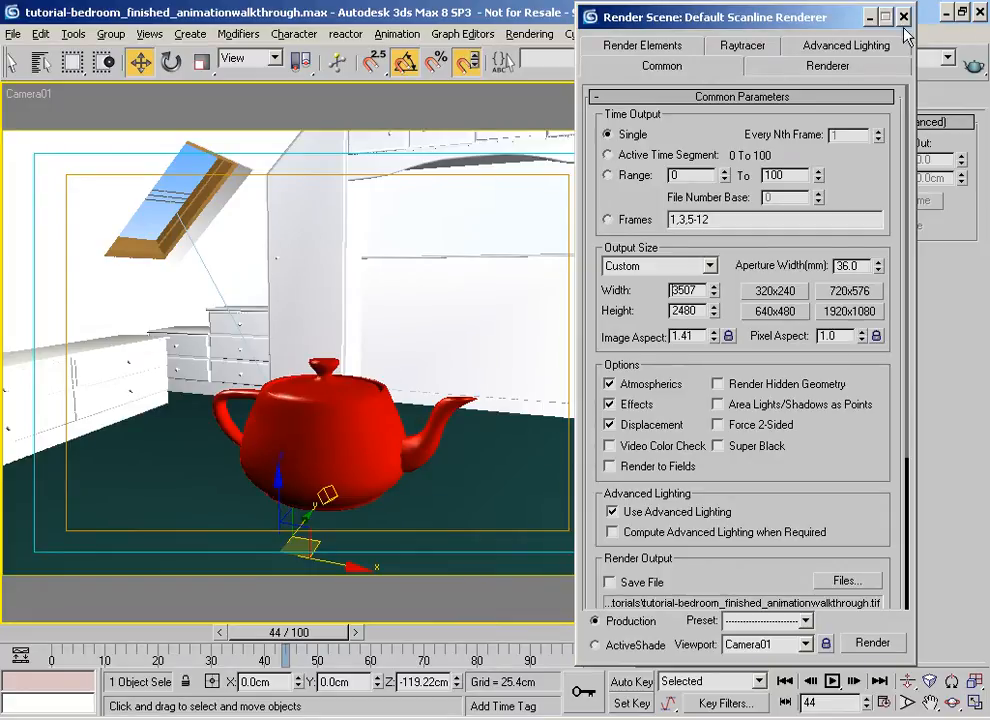
pyautogui.moveTo(298, 636)
pyautogui.mouseDown()
pyautogui.moveTo(281, 640)
pyautogui.moveTo(338, 640)
pyautogui.moveTo(286, 640)
pyautogui.moveTo(302, 640)
pyautogui.mouseUp()
pyautogui.press('w')
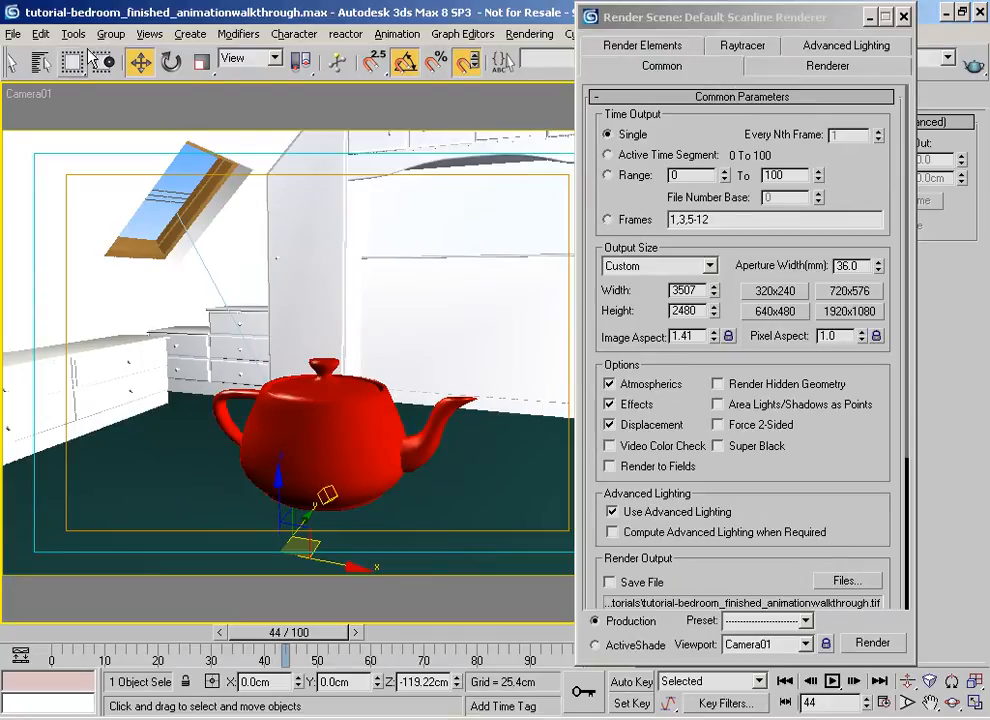
# Select the sky, skylight frame, Teapot01, walls & floor and windowsill objects and check their motion blur properties
pyautogui.click(40, 62)
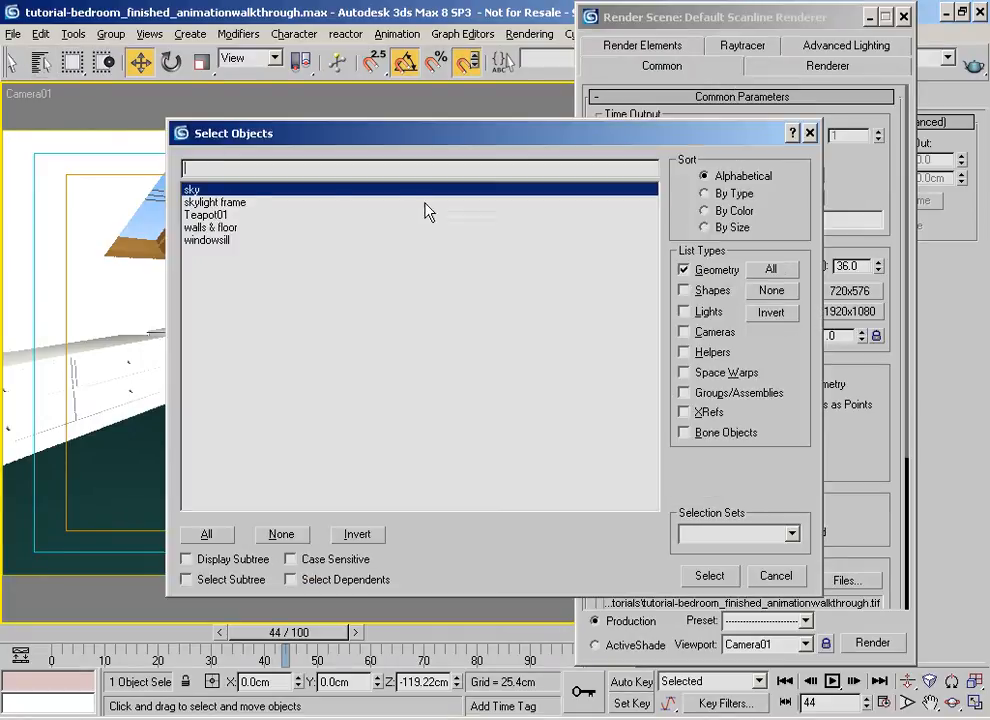
pyautogui.moveTo(201, 191); pyautogui.dragTo(215, 262)
pyautogui.click(699, 576)
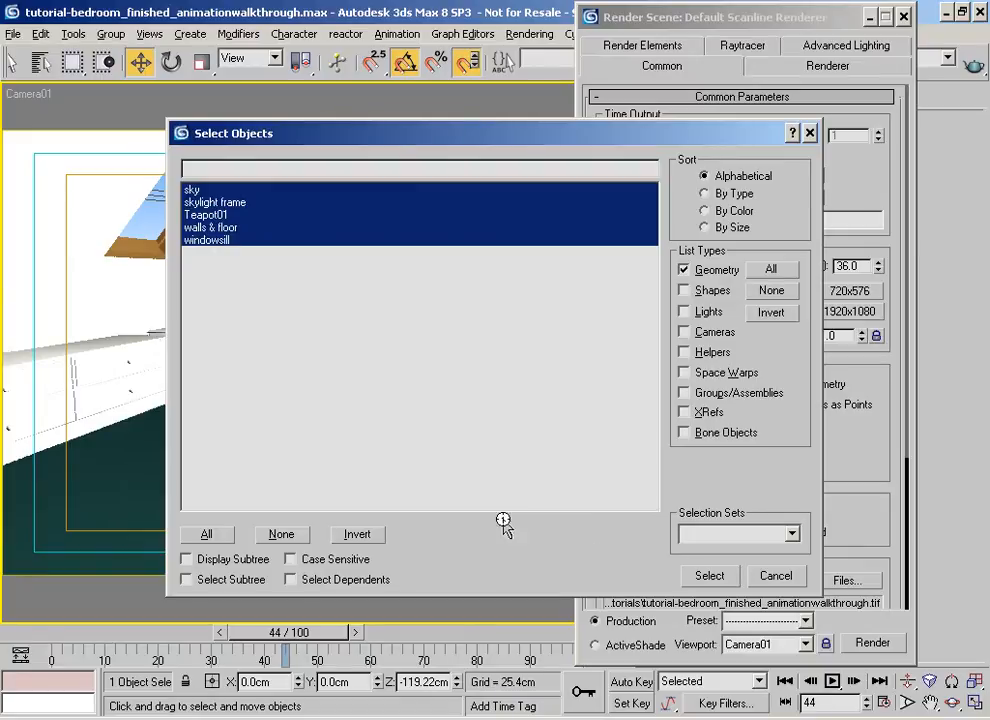
pyautogui.rightClick(331, 368)
pyautogui.click(221, 467)
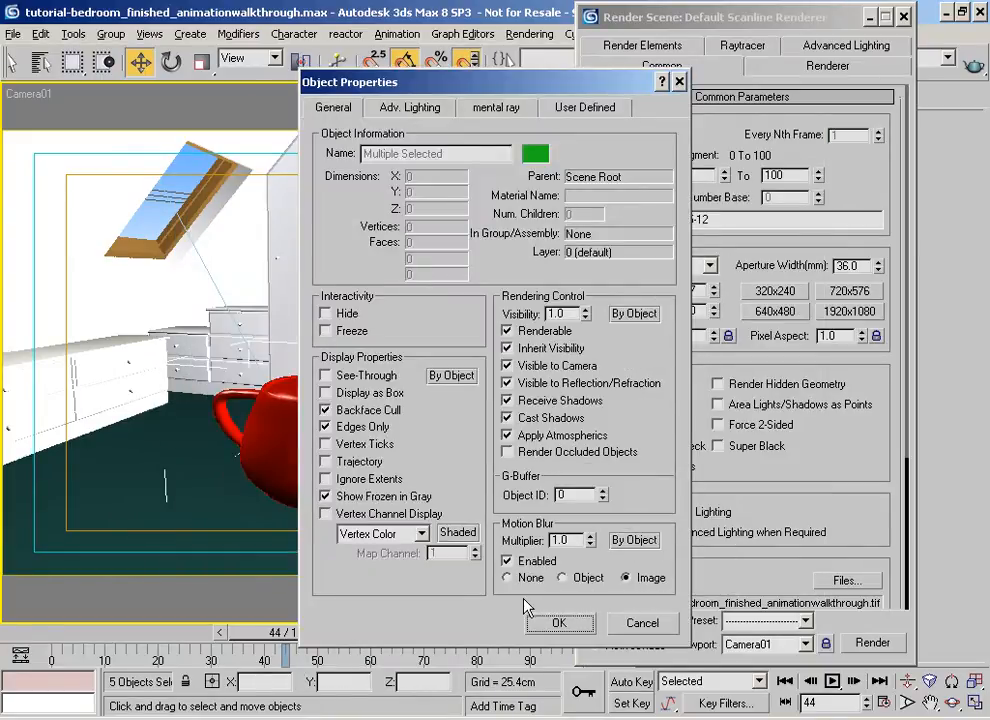
pyautogui.click(631, 625)
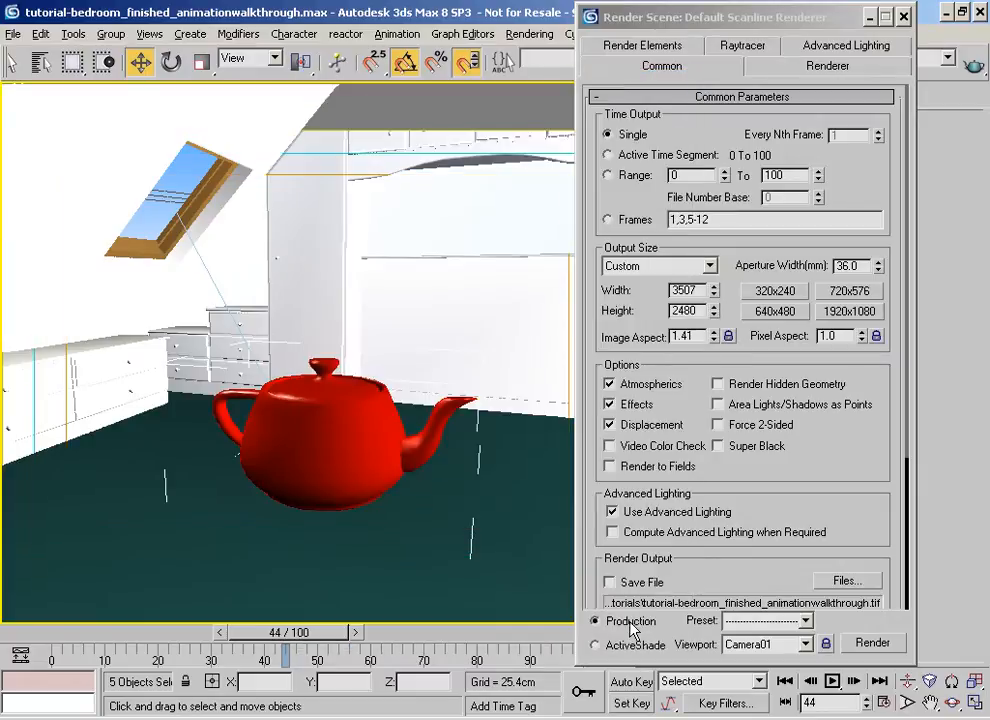
# Disable Image Motion Blur in the scanline renderer settings
pyautogui.click(811, 74)
pyautogui.scroll(-3, 685, 345)
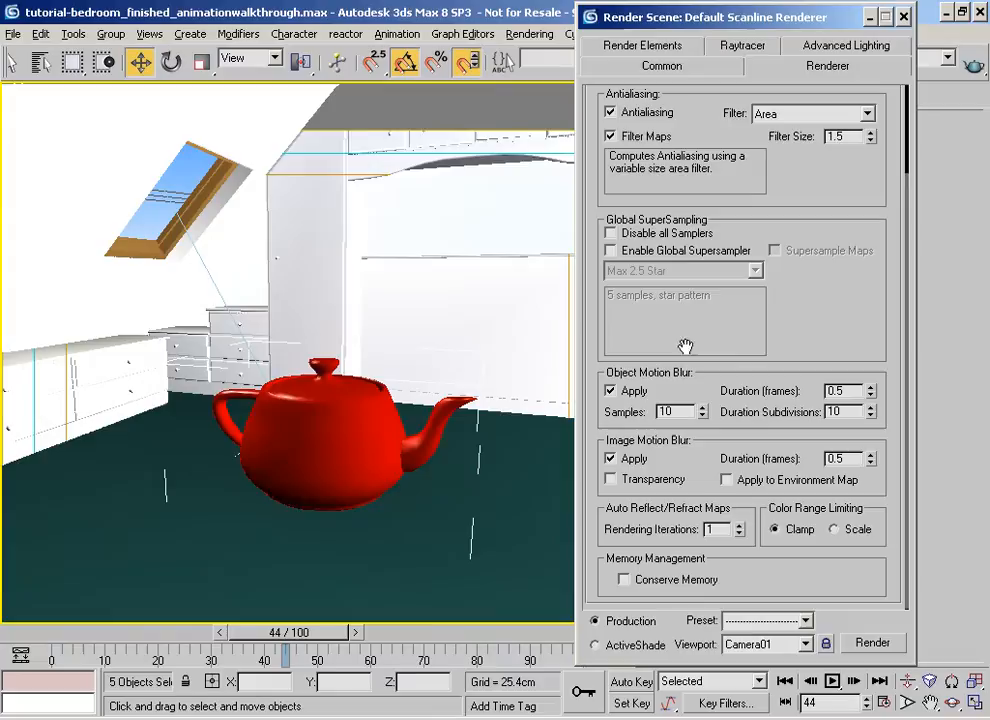
pyautogui.click(610, 458)
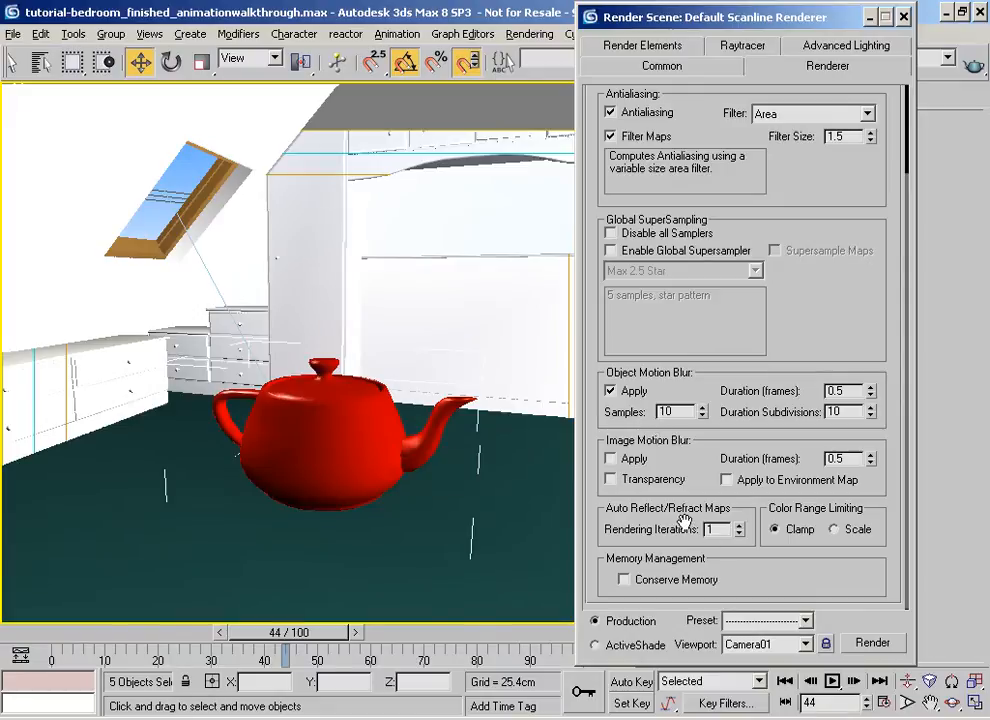
pyautogui.moveTo(754, 347); pyautogui.dragTo(740, 409)
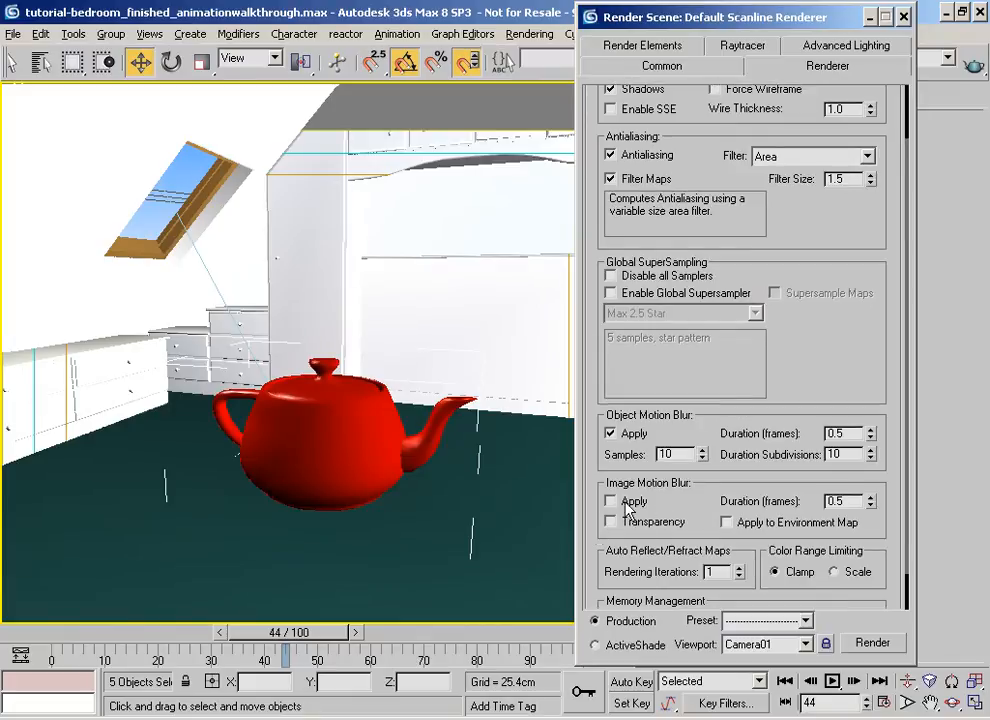
pyautogui.scroll(3, 623, 508)
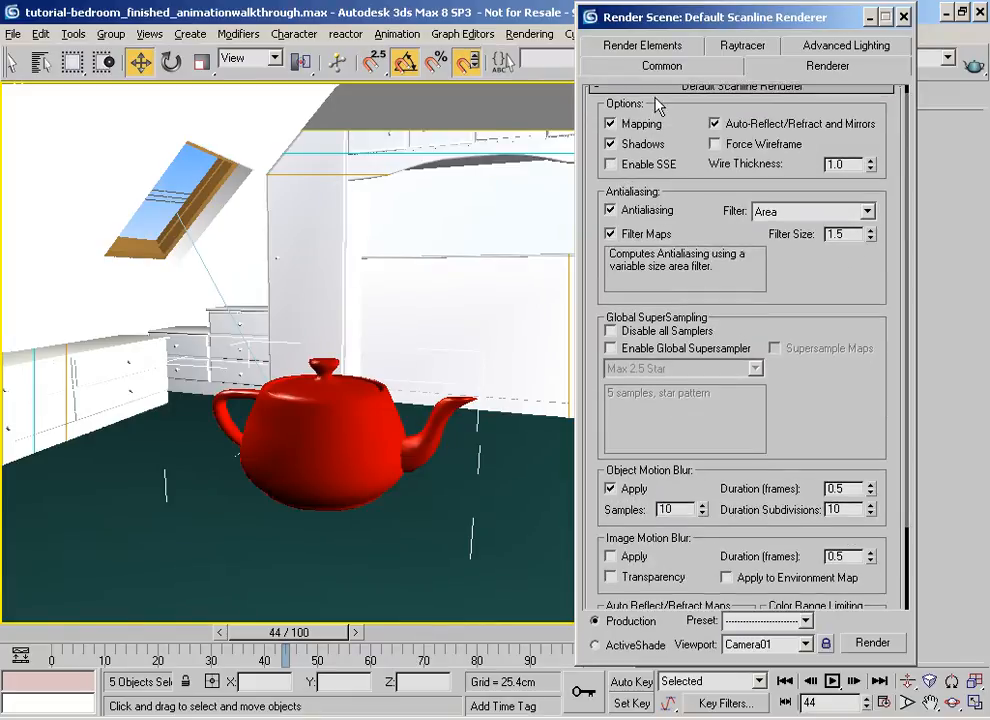
# Render frame 44 from Camera01 at the A4 output size
pyautogui.click(662, 65)
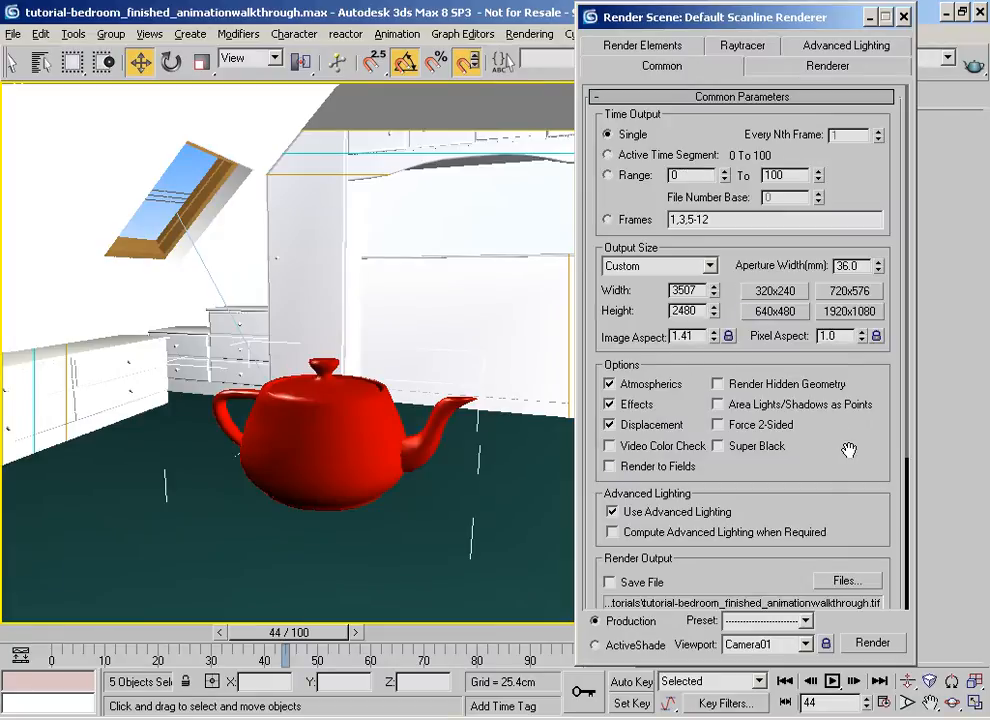
pyautogui.click(871, 645)
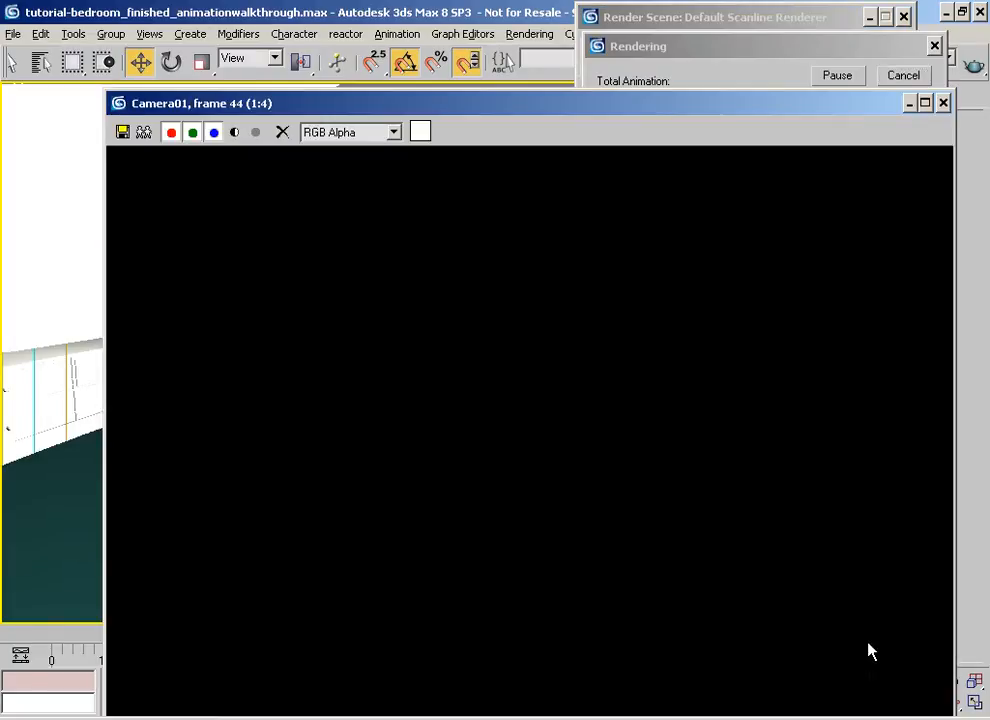
pyautogui.moveTo(416, 103); pyautogui.dragTo(356, 57)
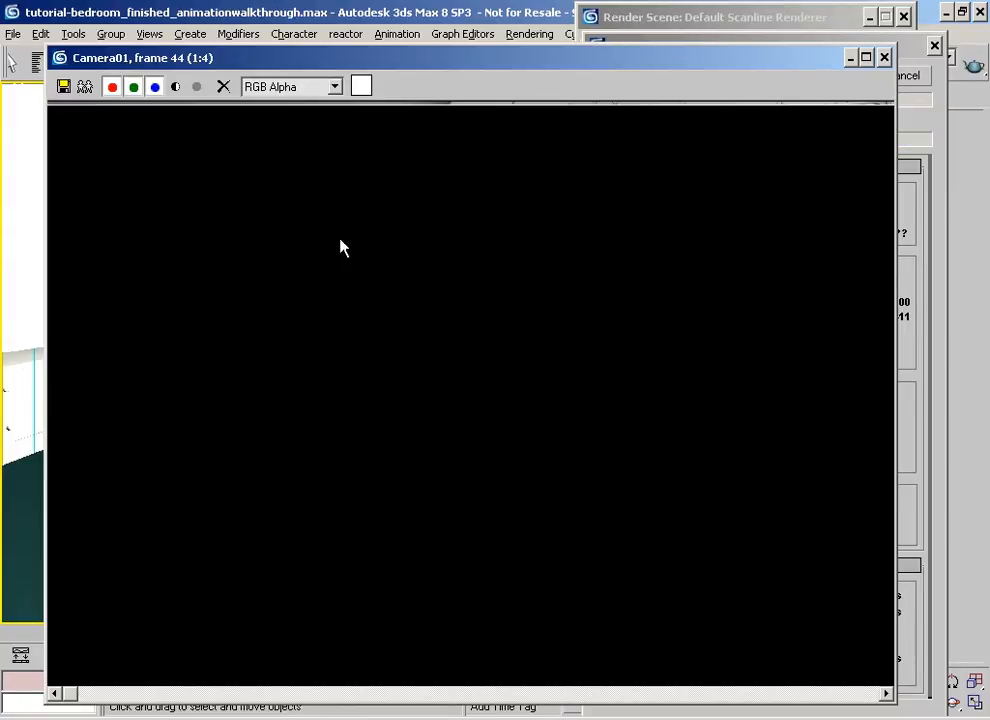
# Examine the skylight, cupboard doors and curved recess edge in the emerging render at 1:1 scale
pyautogui.scroll(2, 471, 124)
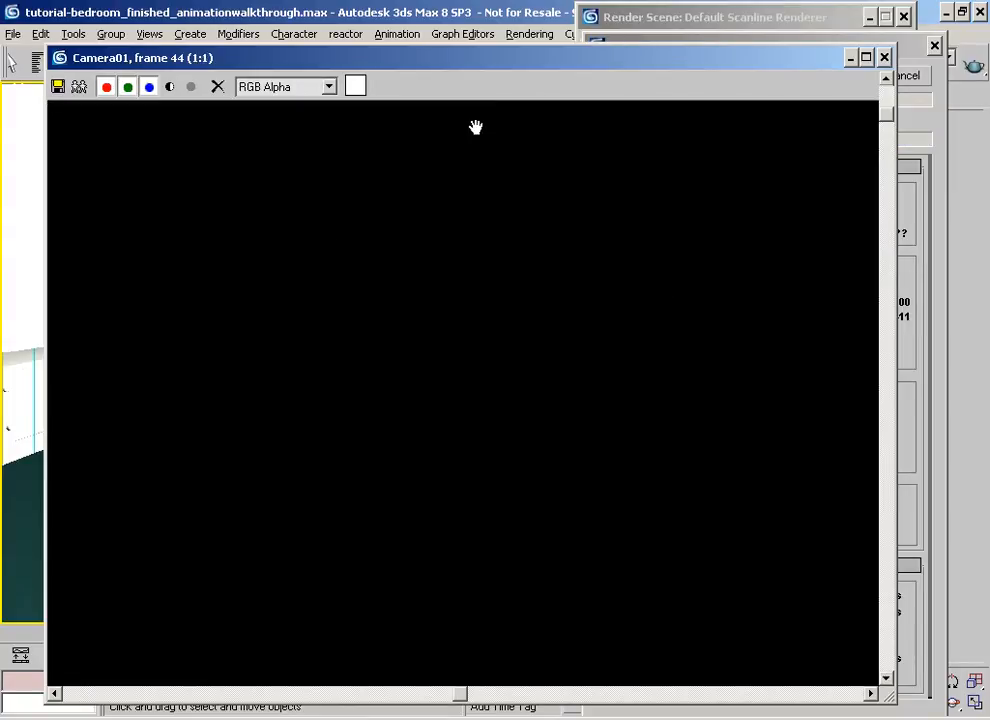
pyautogui.moveTo(461, 368); pyautogui.dragTo(471, 374, button='middle')
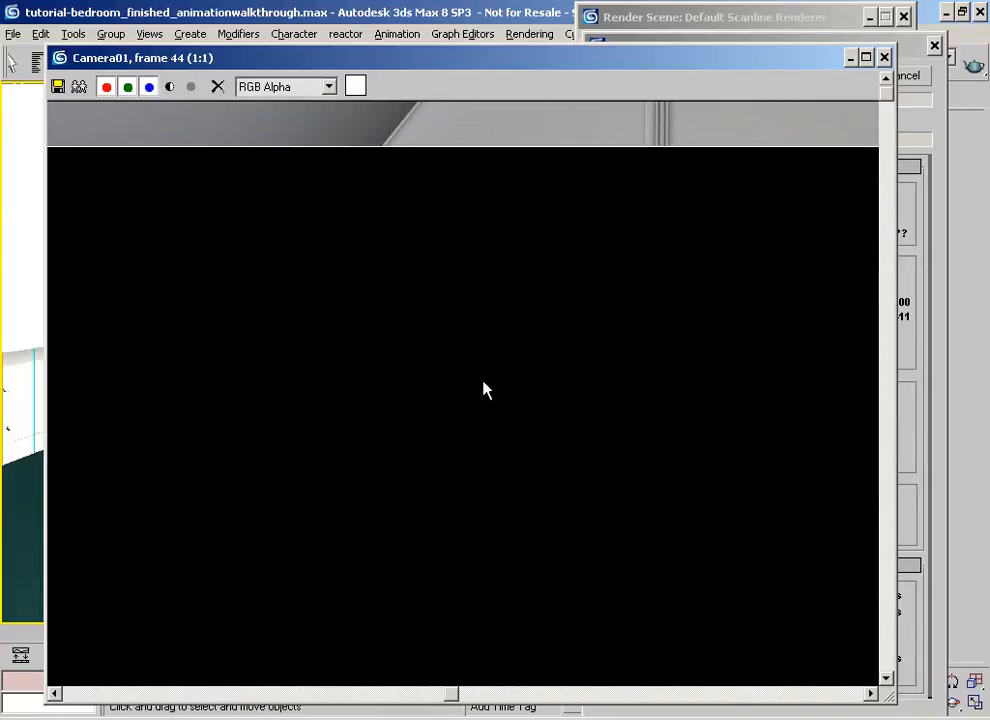
pyautogui.scroll(-1, 483, 390)
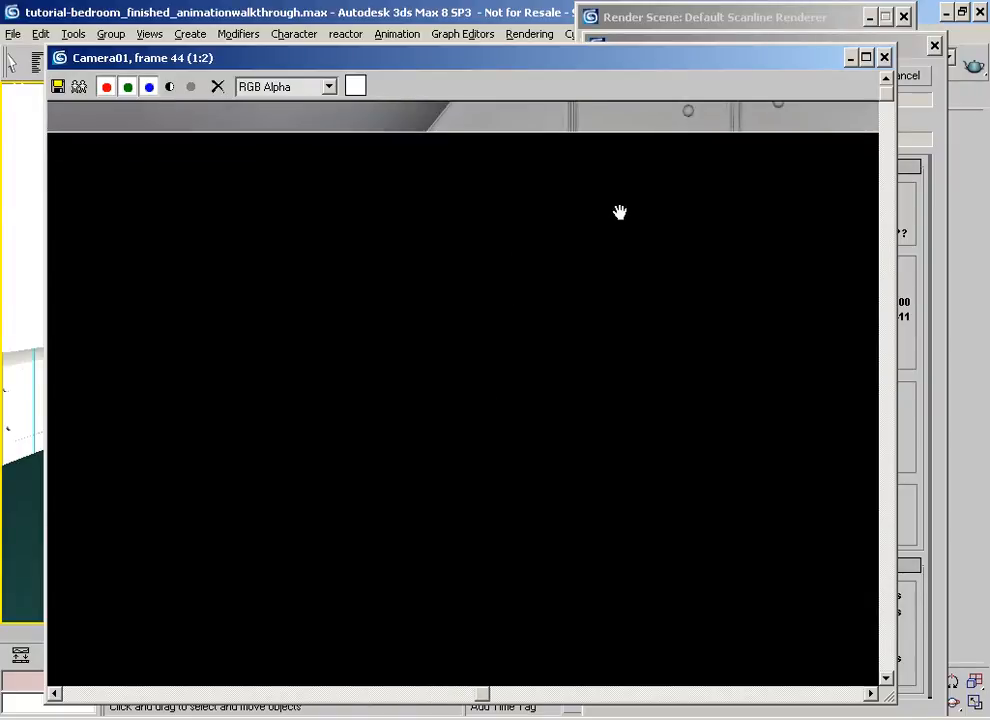
pyautogui.scroll(1, 592, 168)
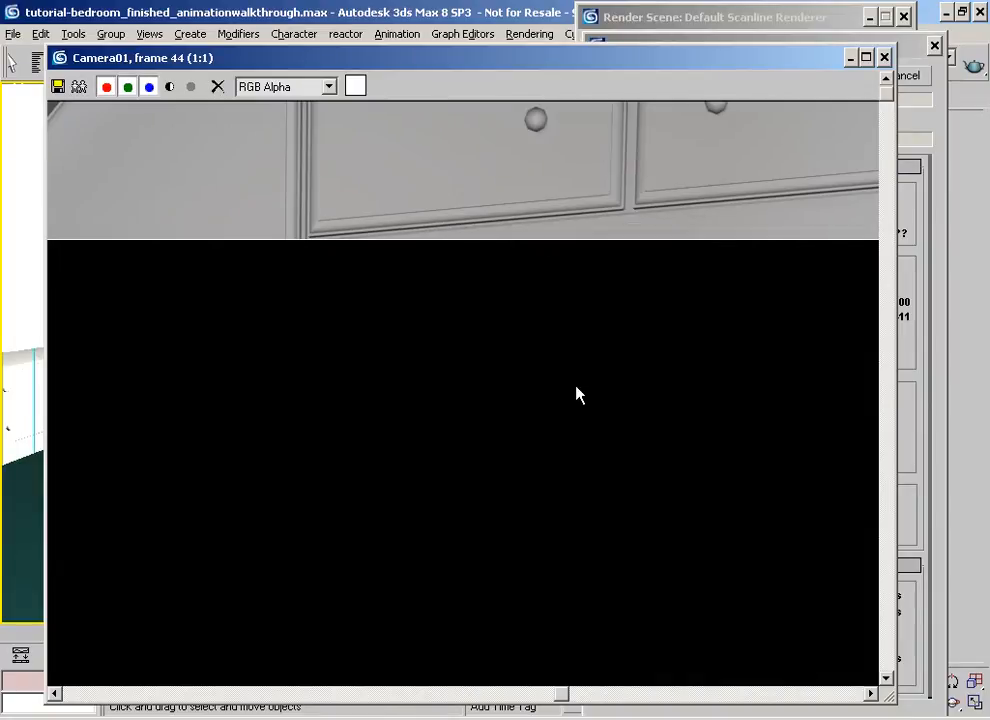
pyautogui.moveTo(158, 430); pyautogui.dragTo(728, 421, button='middle')
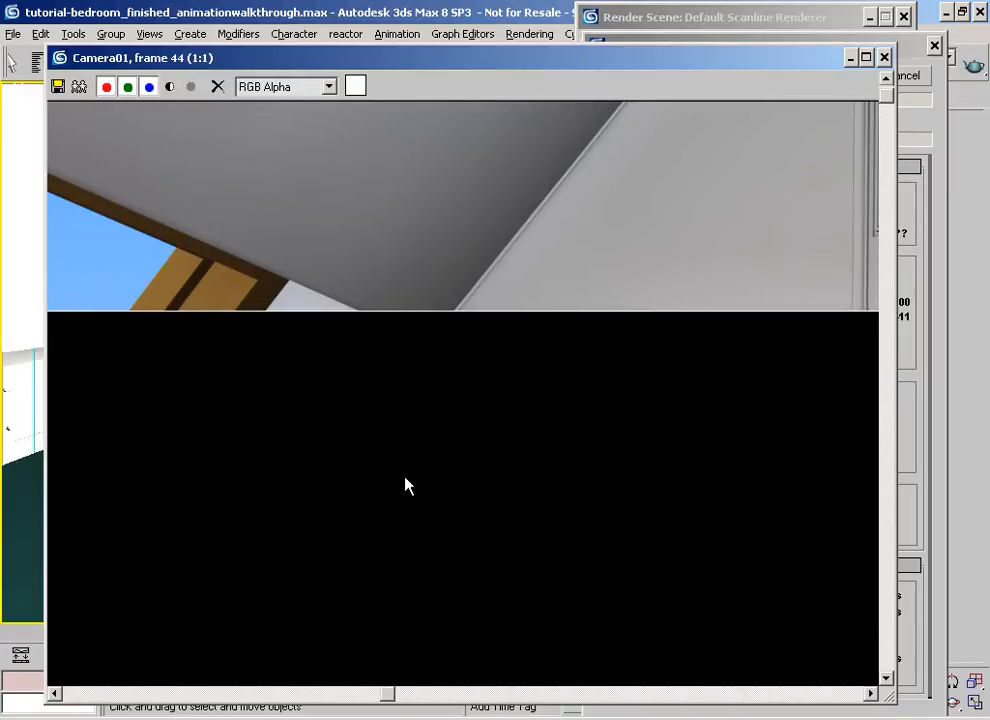
pyautogui.moveTo(617, 357); pyautogui.dragTo(157, 451, button='middle')
pyautogui.moveTo(716, 345); pyautogui.dragTo(197, 492, button='middle')
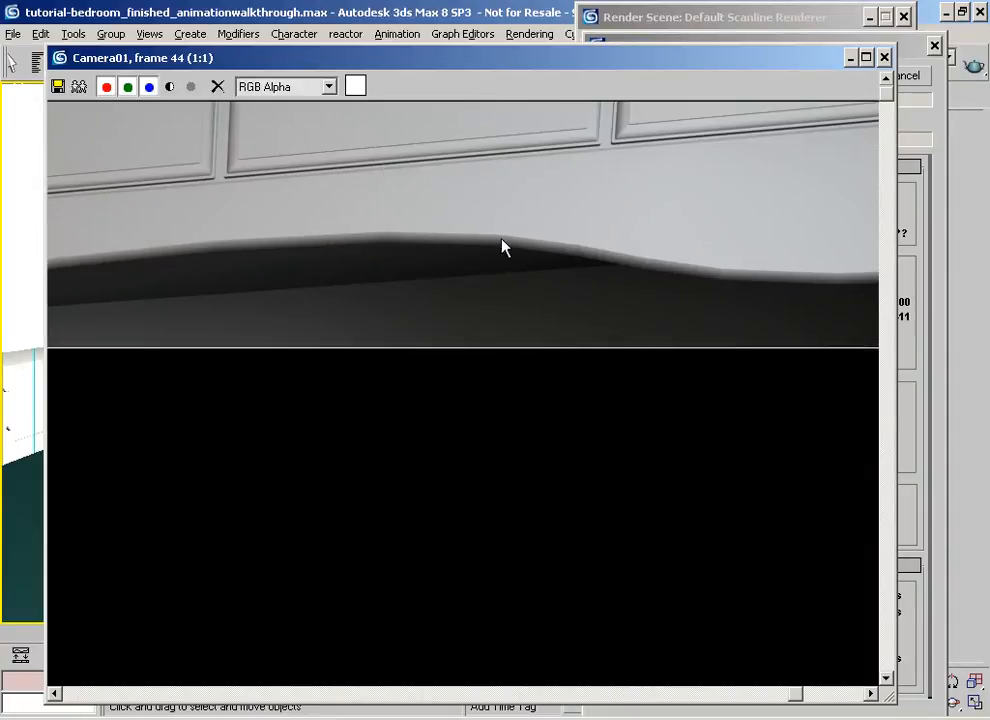
pyautogui.moveTo(800, 270); pyautogui.dragTo(480, 392, button='middle')
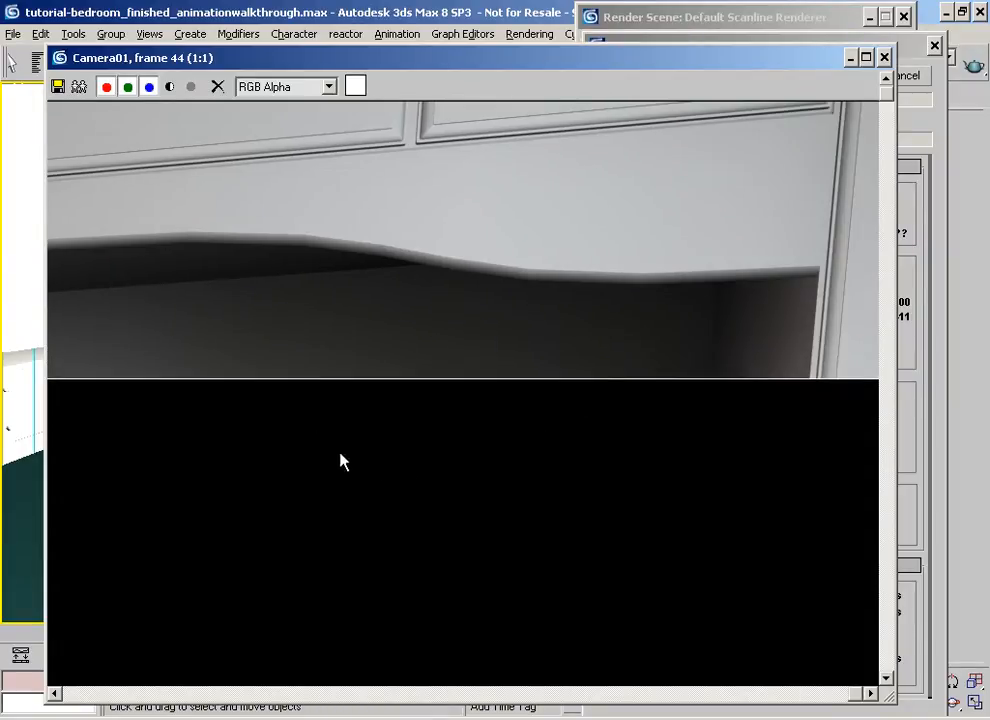
pyautogui.moveTo(170, 397); pyautogui.dragTo(709, 419, button='middle')
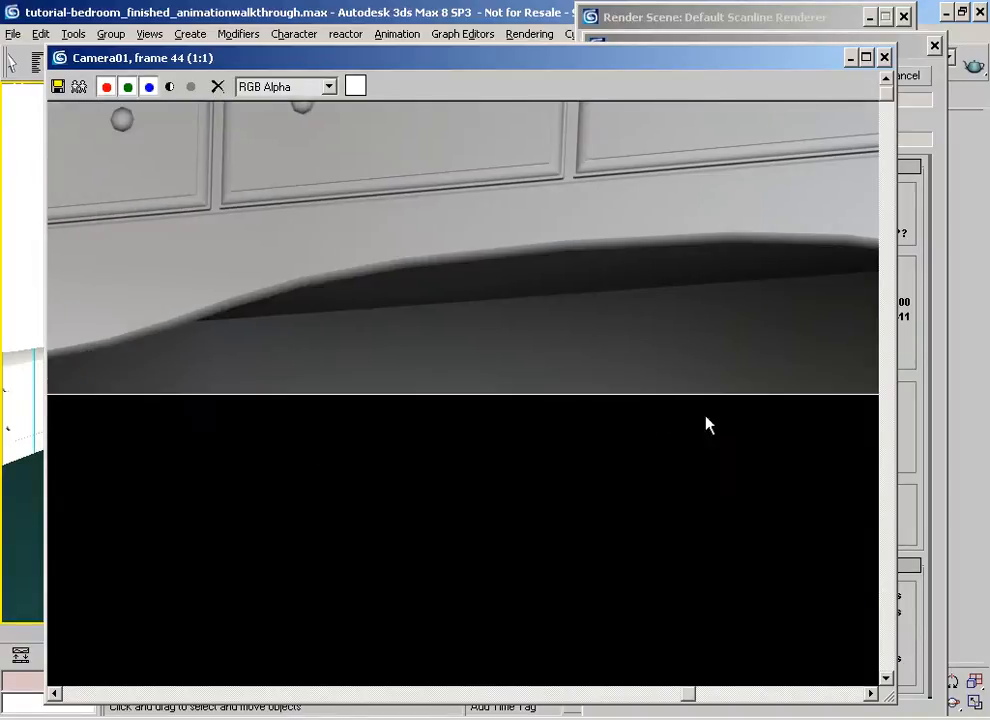
pyautogui.moveTo(196, 422); pyautogui.dragTo(601, 411, button='middle')
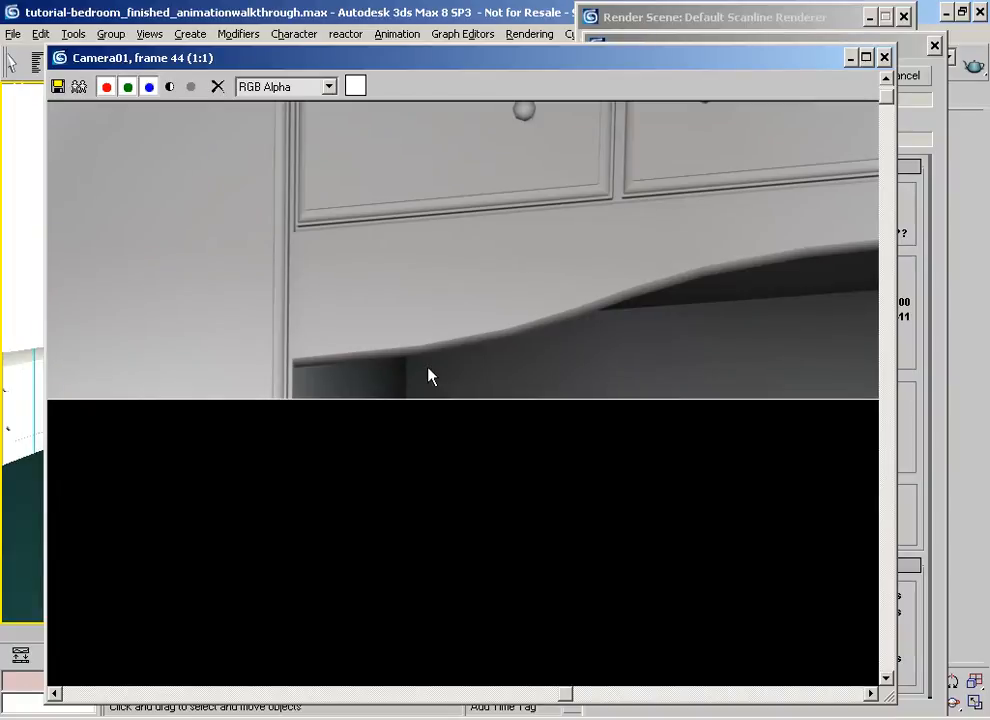
# Cancel the frame 44 render and close its frame window and the render settings
pyautogui.moveTo(431, 378); pyautogui.dragTo(711, 418, button='middle')
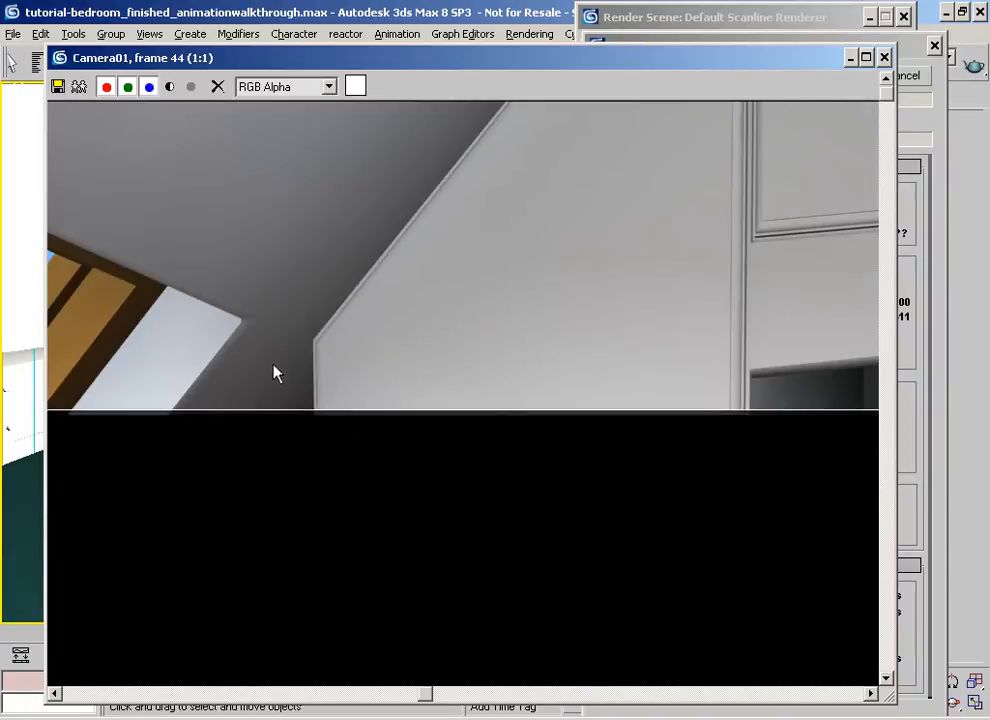
pyautogui.moveTo(285, 433); pyautogui.dragTo(398, 265, button='middle')
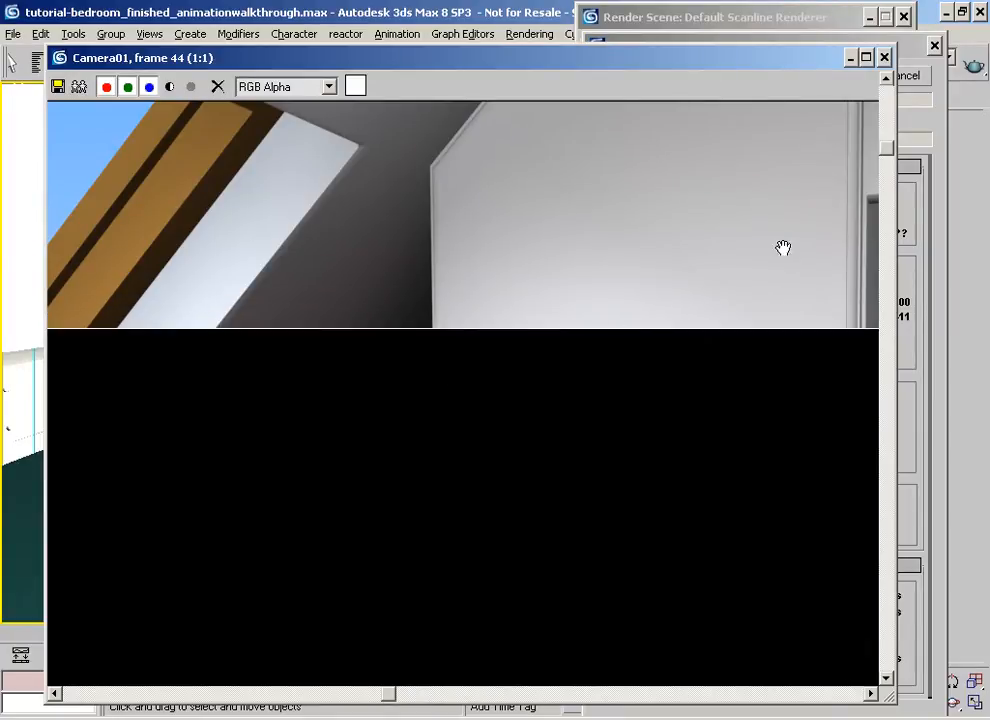
pyautogui.moveTo(782, 249); pyautogui.dragTo(240, 425, button='middle')
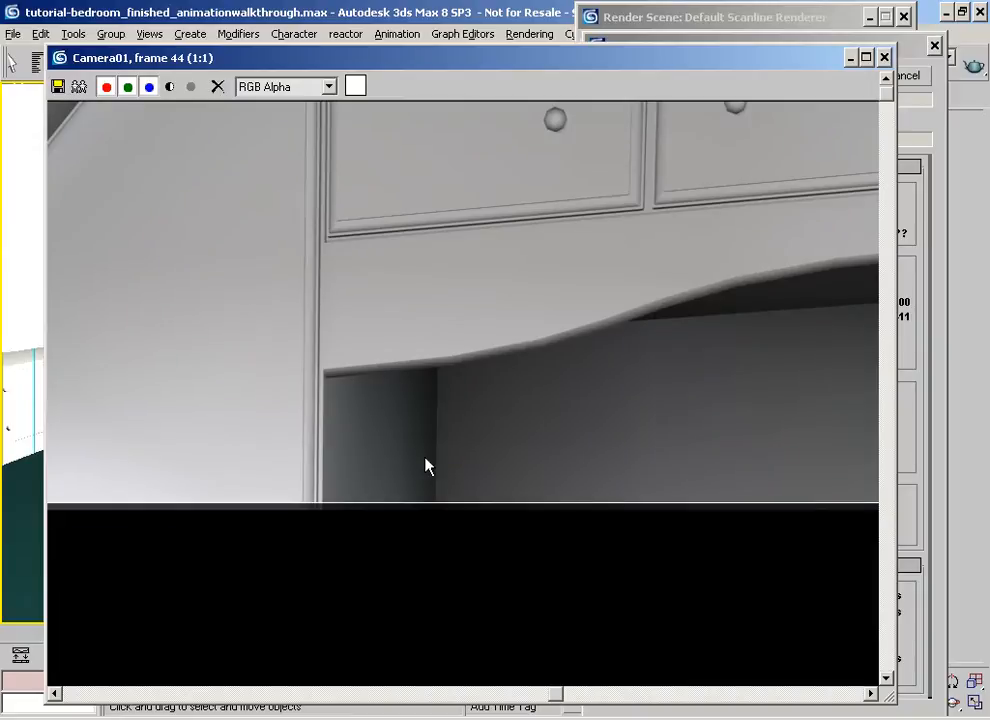
pyautogui.moveTo(433, 252)
pyautogui.mouseDown(button='middle')
pyautogui.moveTo(513, 506)
pyautogui.moveTo(510, 495)
pyautogui.moveTo(367, 473)
pyautogui.moveTo(672, 486)
pyautogui.moveTo(684, 367)
pyautogui.mouseUp(button='middle')
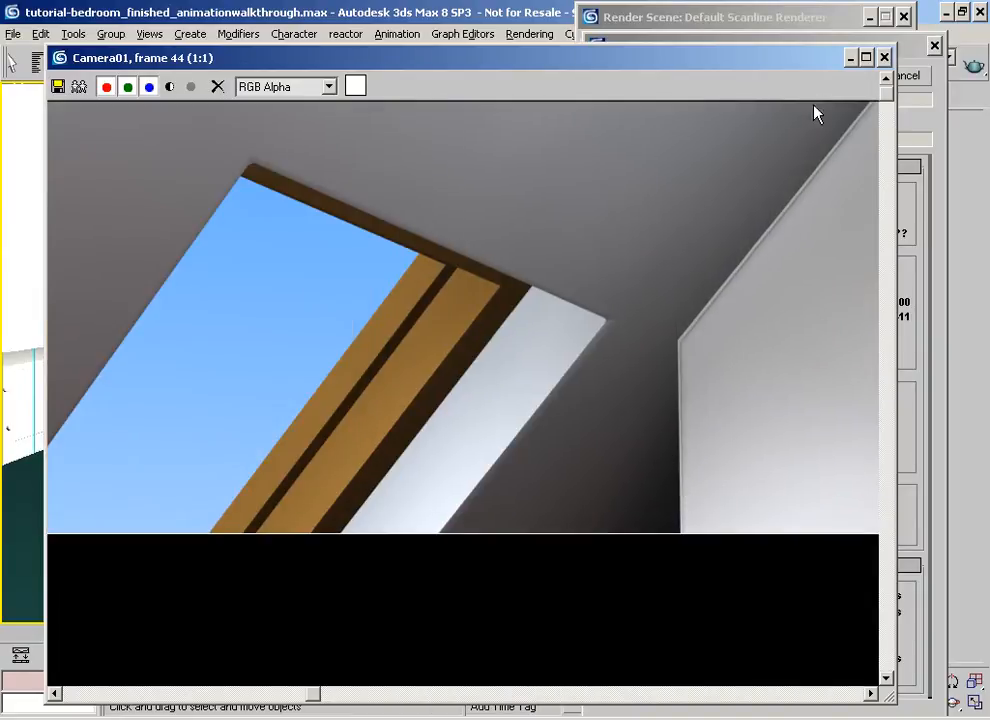
pyautogui.moveTo(814, 68); pyautogui.dragTo(747, 85)
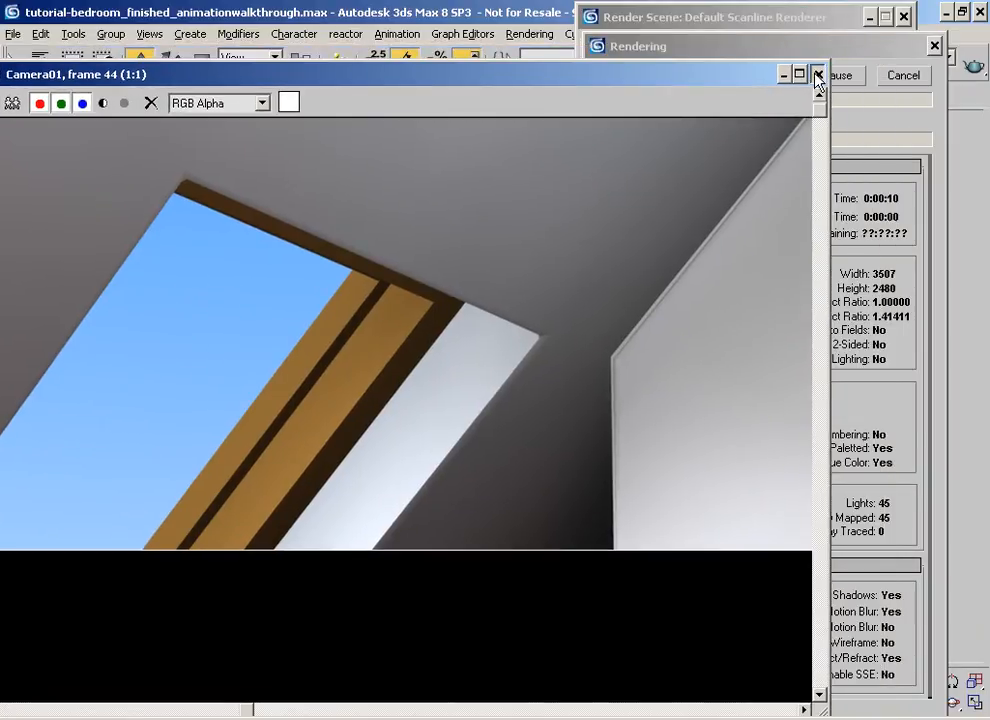
pyautogui.click(817, 75)
pyautogui.click(902, 76)
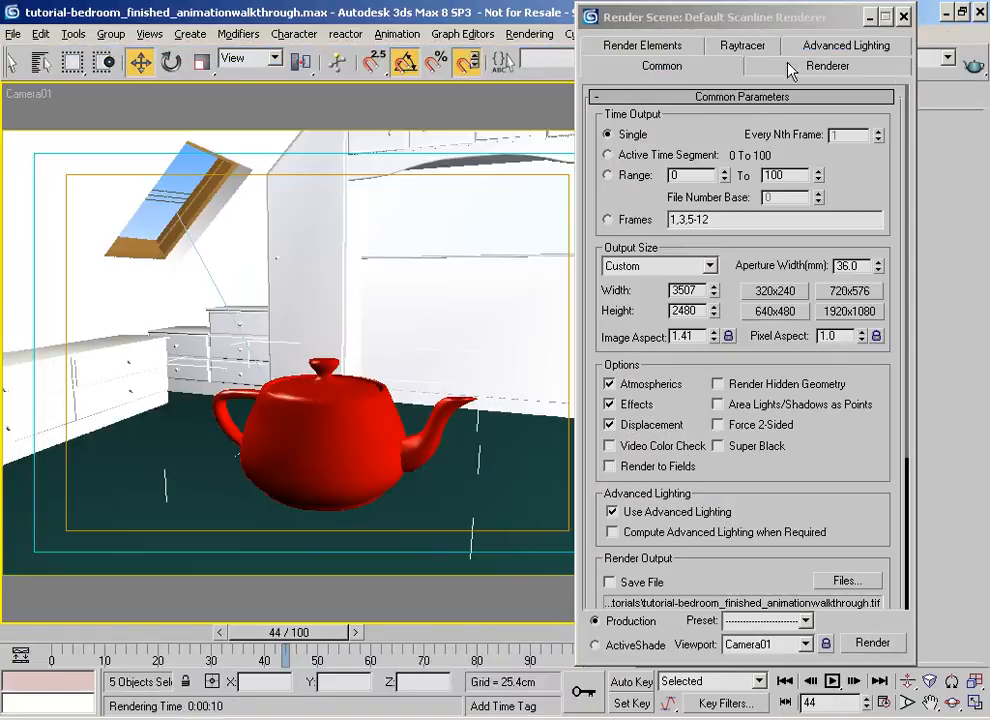
pyautogui.press('F10')
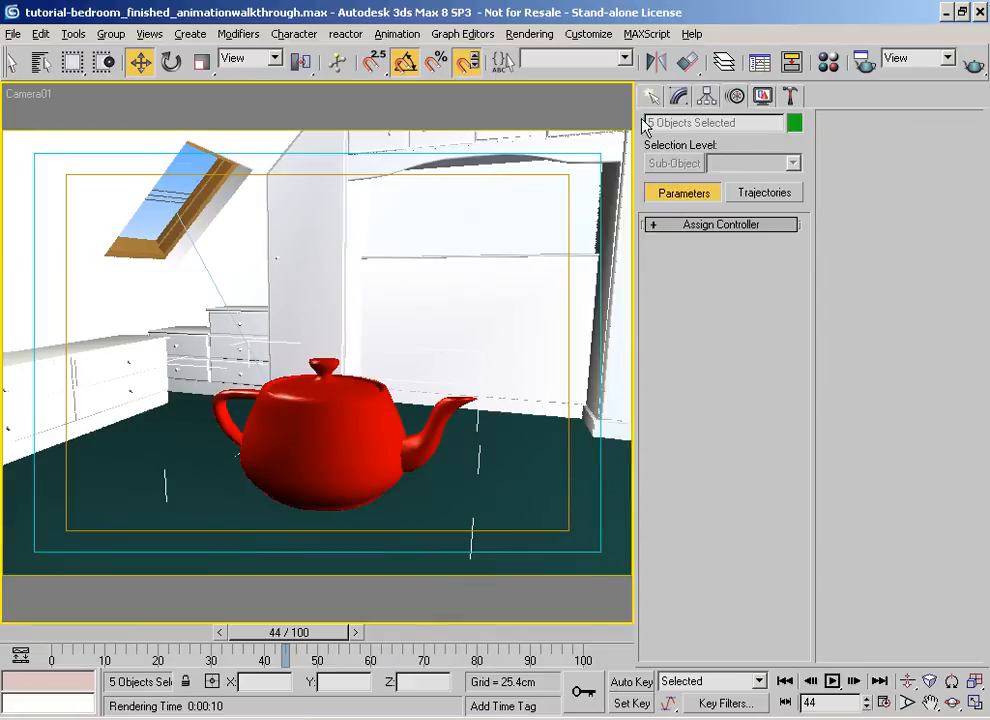
# Open the Light Lister and set the Direct sun light's shadow map size to 4096 and sample range to 16
pyautogui.click(681, 96)
pyautogui.click(78, 36)
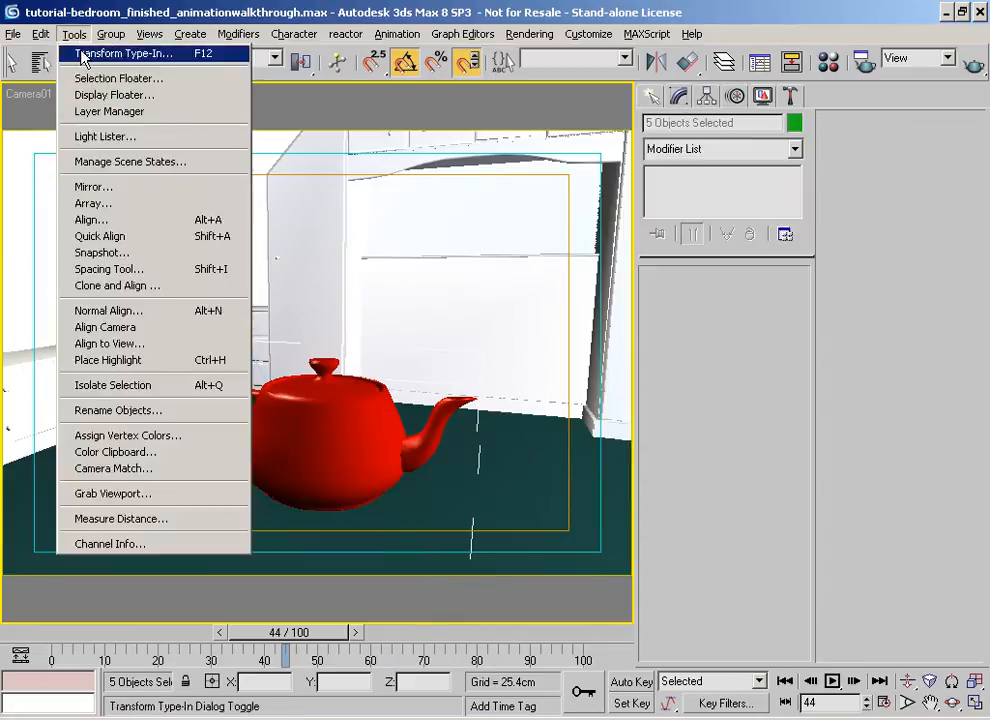
pyautogui.click(70, 135)
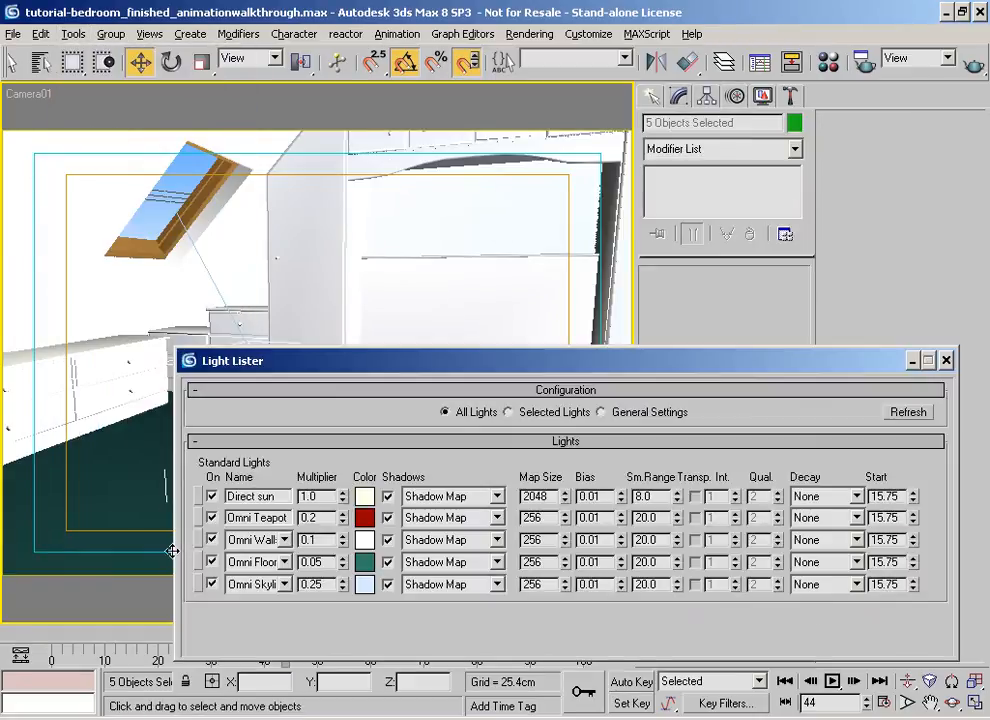
pyautogui.moveTo(376, 364); pyautogui.dragTo(221, 338)
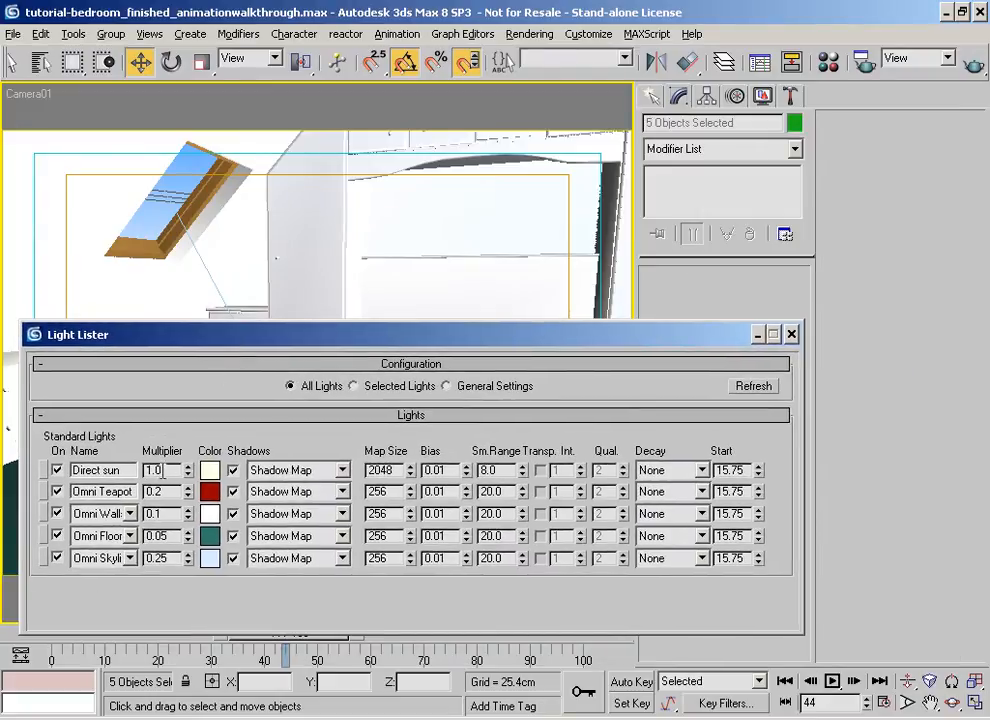
pyautogui.doubleClick(378, 470)
pyautogui.write('4096')
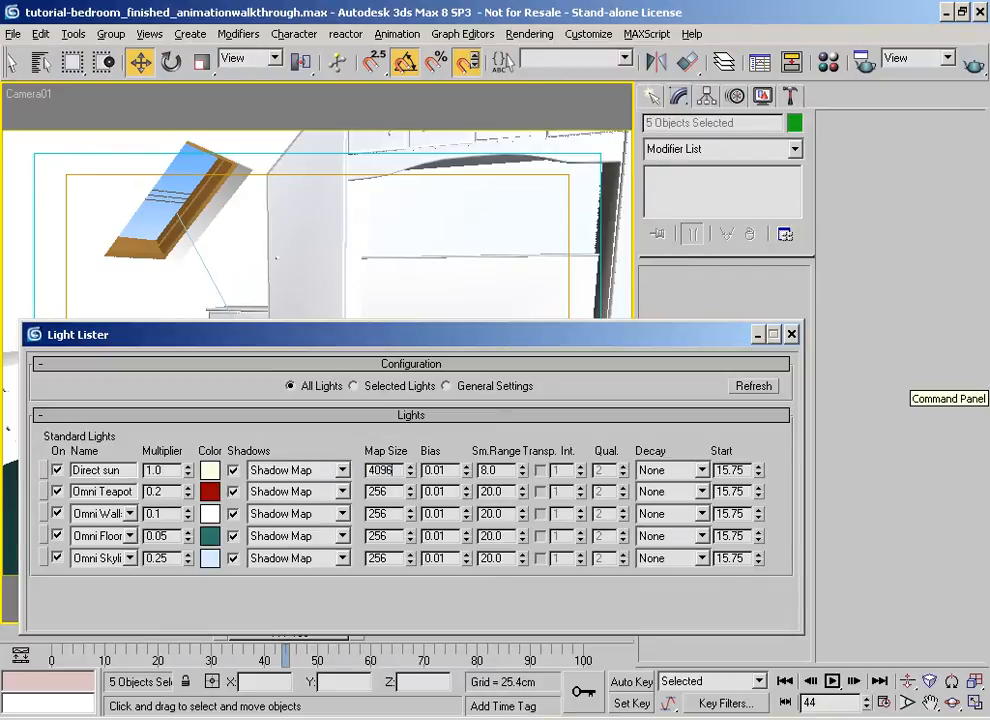
pyautogui.press('Tab')
pyautogui.press('Tab')
pyautogui.write('16')
pyautogui.press('Return')
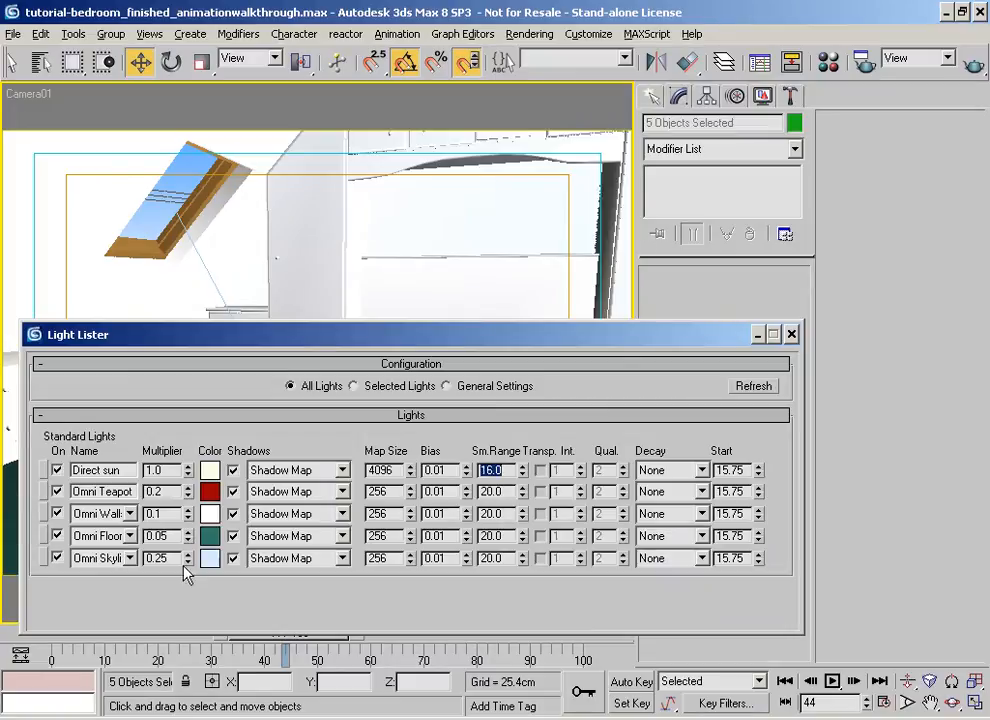
# Set the Omni Teapot light's shadow map size to 512 and its sample range to 40
pyautogui.doubleClick(389, 487)
pyautogui.write('512')
pyautogui.press('Tab')
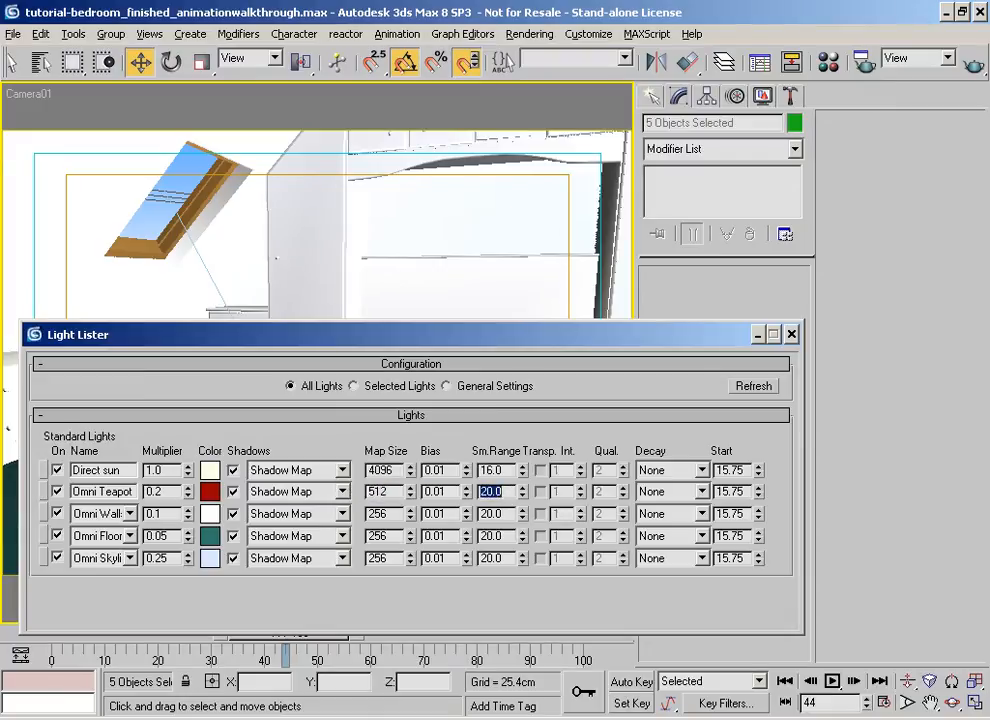
pyautogui.write('40')
pyautogui.press('Return')
# Set the Omni Wall lights' shadow map size to 512 and their sample range to 40
pyautogui.moveTo(393, 514); pyautogui.dragTo(303, 502)
pyautogui.write('512')
pyautogui.press('Tab')
pyautogui.write('40')
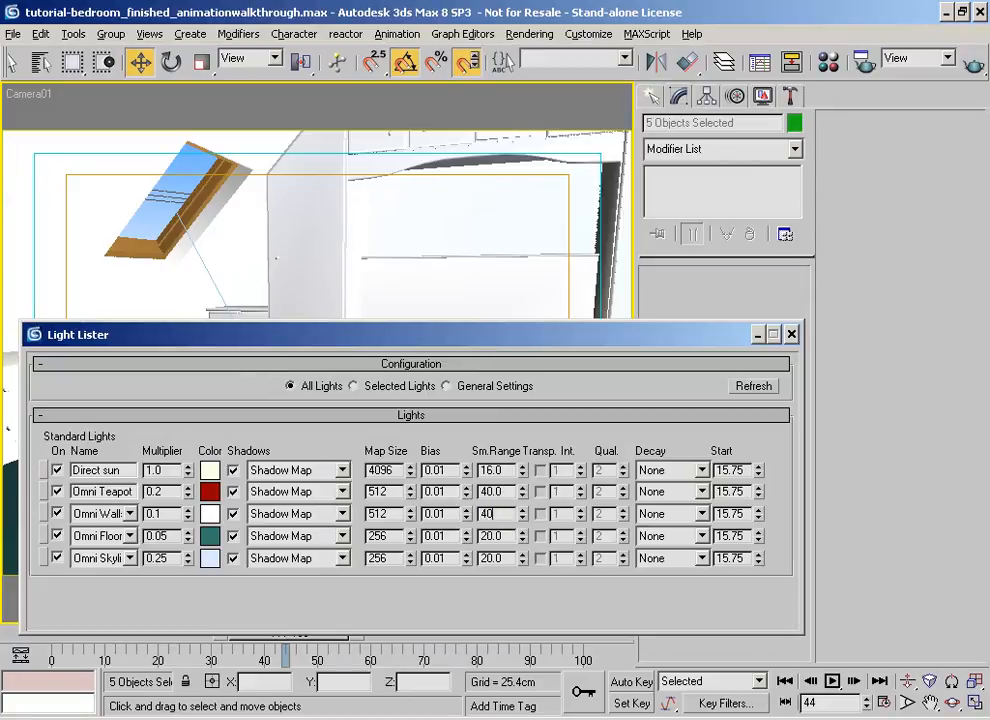
pyautogui.press('Return')
pyautogui.press('Tab')
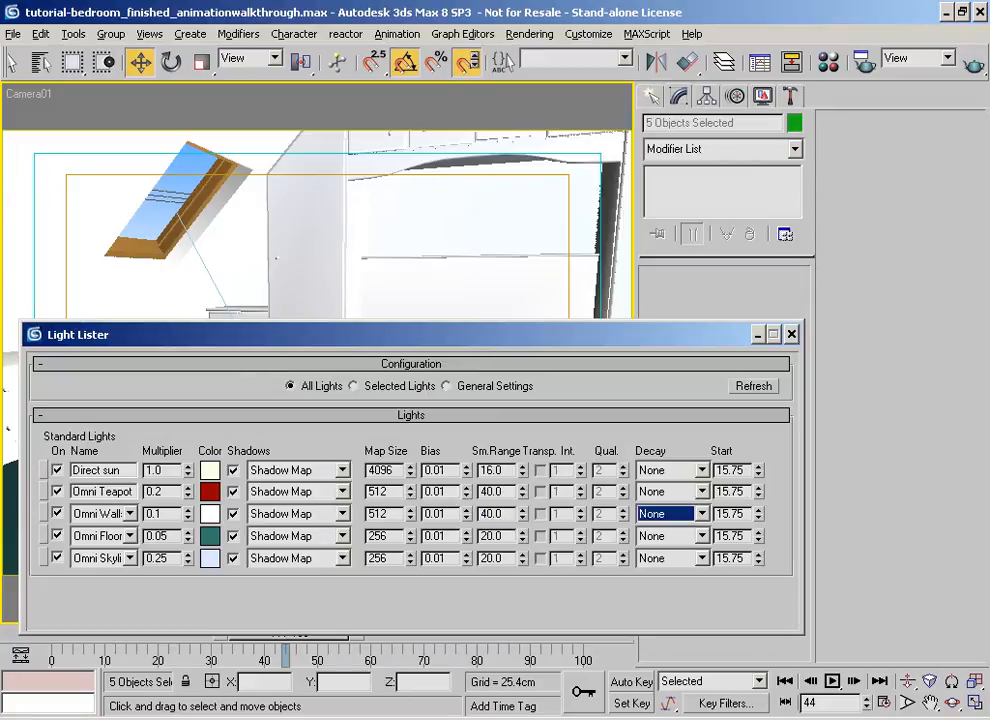
# Set the Omni Floor lights' shadow map size to 512 and their sample range to 40
pyautogui.moveTo(391, 533); pyautogui.dragTo(39, 586)
pyautogui.write('512')
pyautogui.press('Tab')
pyautogui.press('Tab')
pyautogui.write('40')
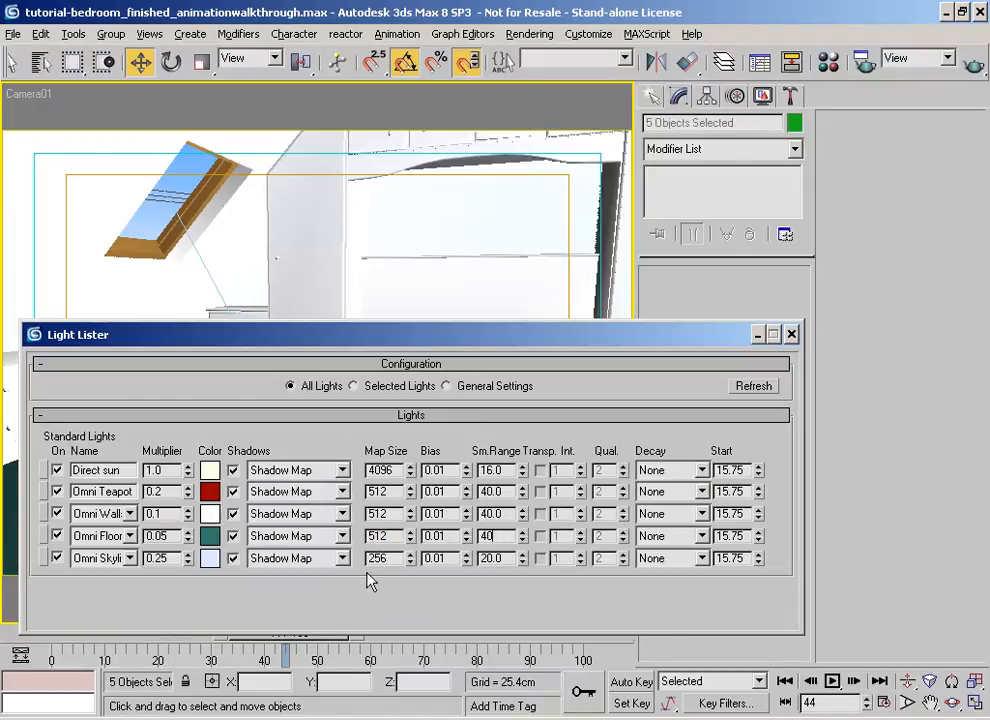
# Set the Omni Skylight lights' shadow map size to 512 and sample range to 40, and close the Light Lister
pyautogui.moveTo(391, 558); pyautogui.dragTo(277, 549)
pyautogui.write('512')
pyautogui.press('Tab')
pyautogui.press('Tab')
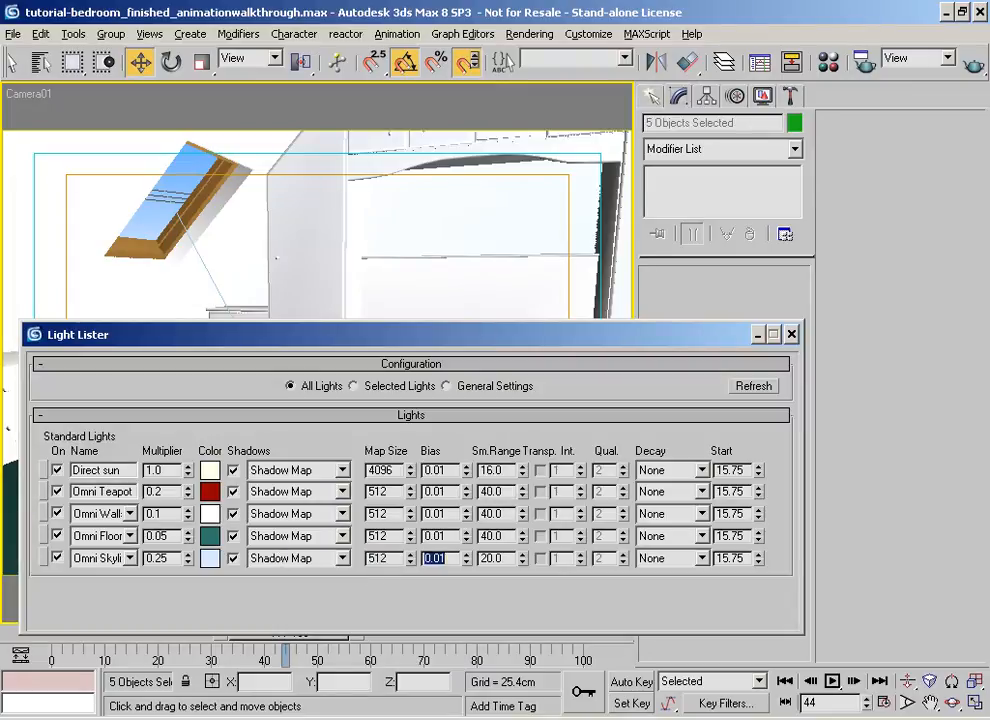
pyautogui.write('40')
pyautogui.press('Return')
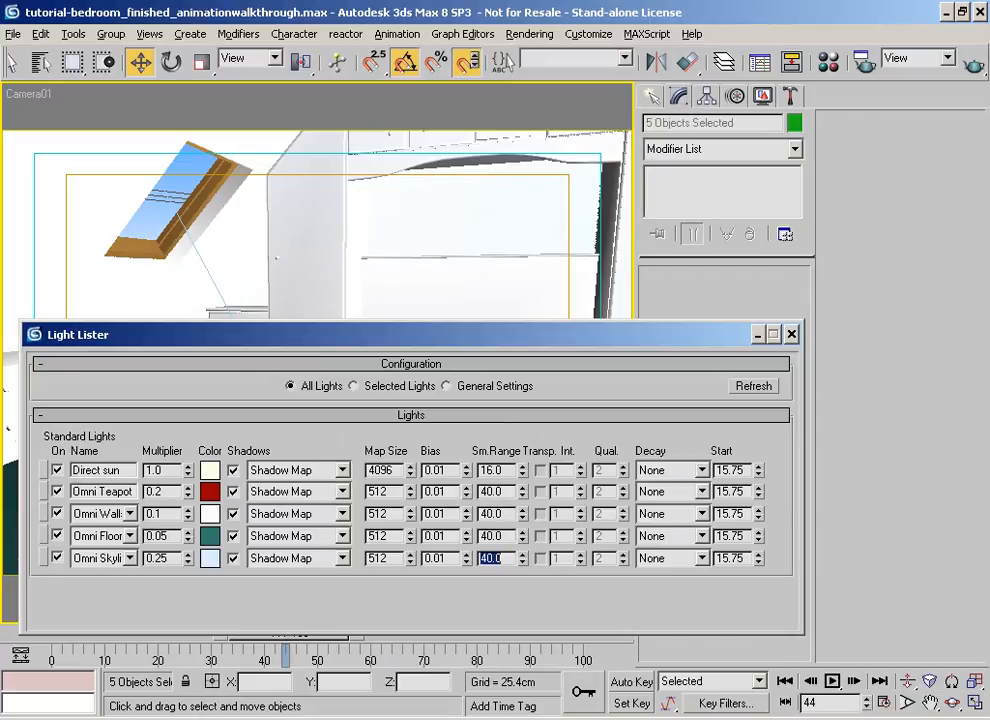
pyautogui.click(791, 334)
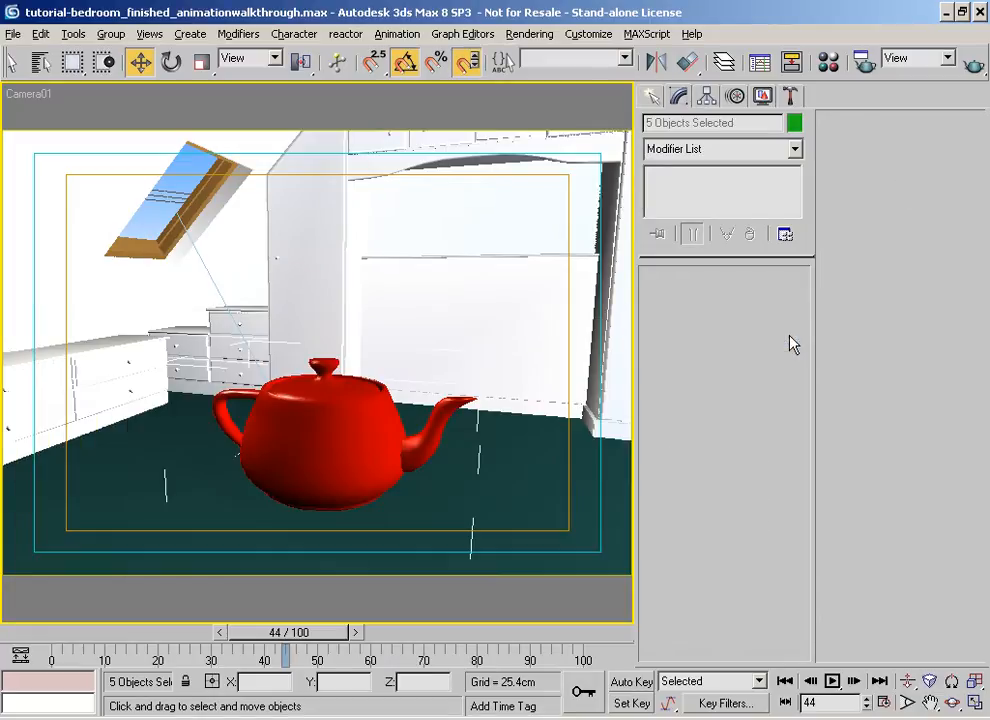
# Set the render type to Region and render a region framing the skylight's inner side, the wall below and the cupboard's edge
pyautogui.click(915, 58)
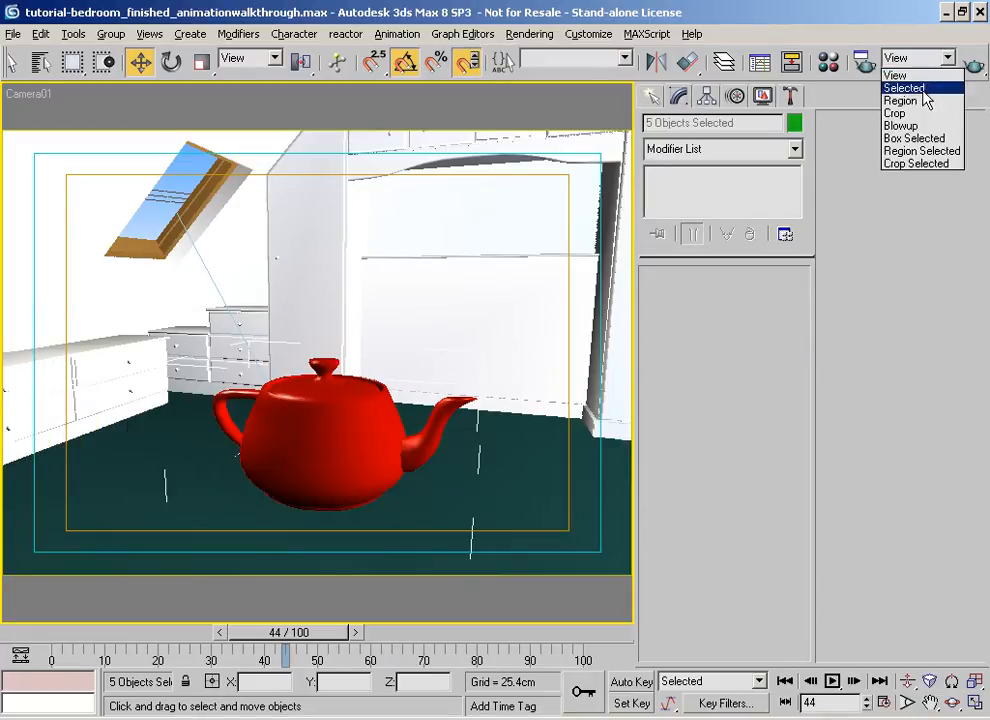
pyautogui.click(910, 101)
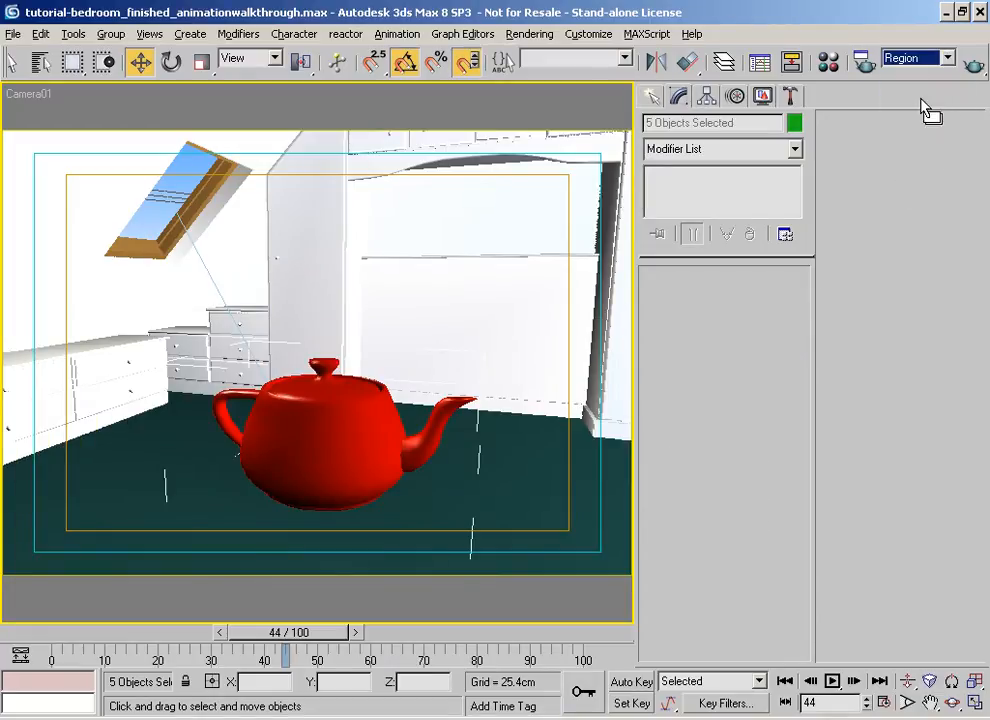
pyautogui.click(975, 66)
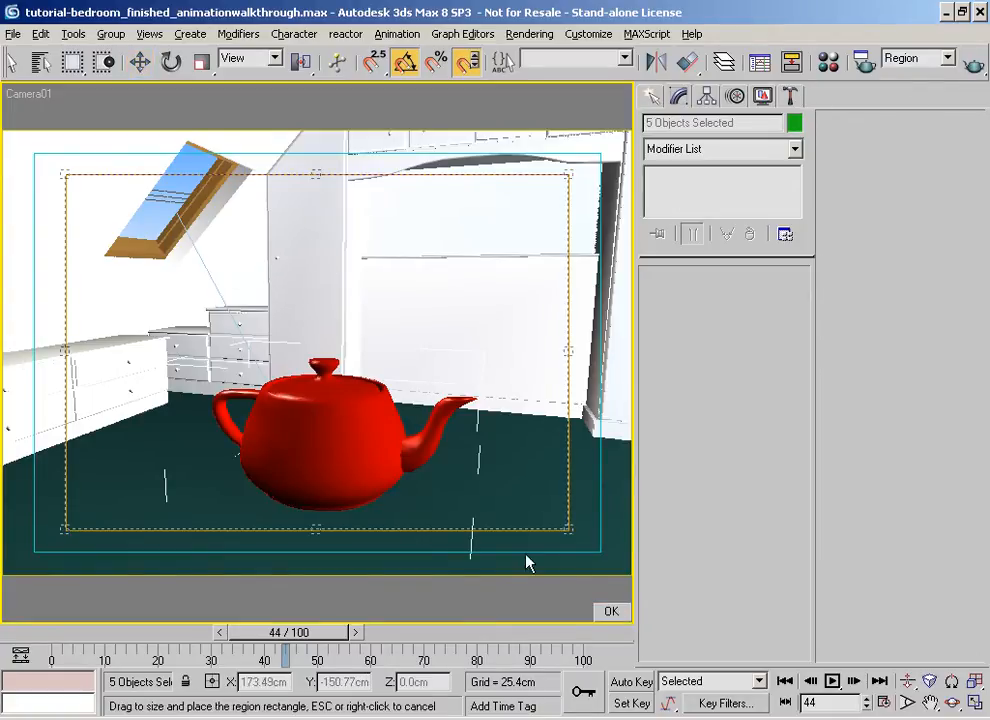
pyautogui.moveTo(560, 525); pyautogui.dragTo(295, 343)
pyautogui.moveTo(66, 175); pyautogui.dragTo(168, 145)
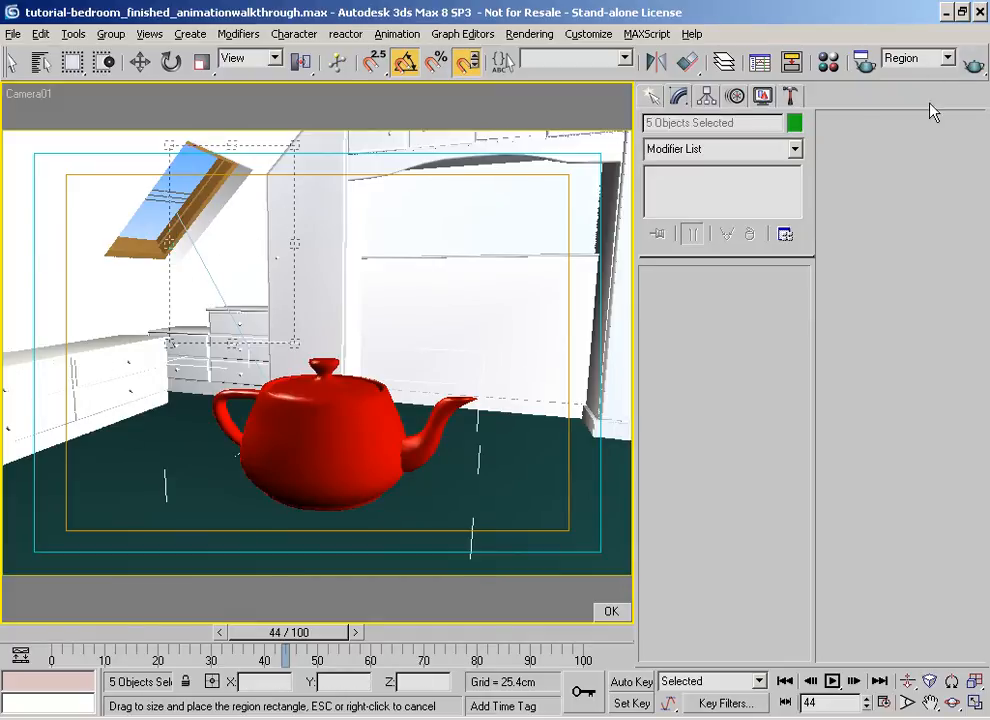
pyautogui.click(611, 612)
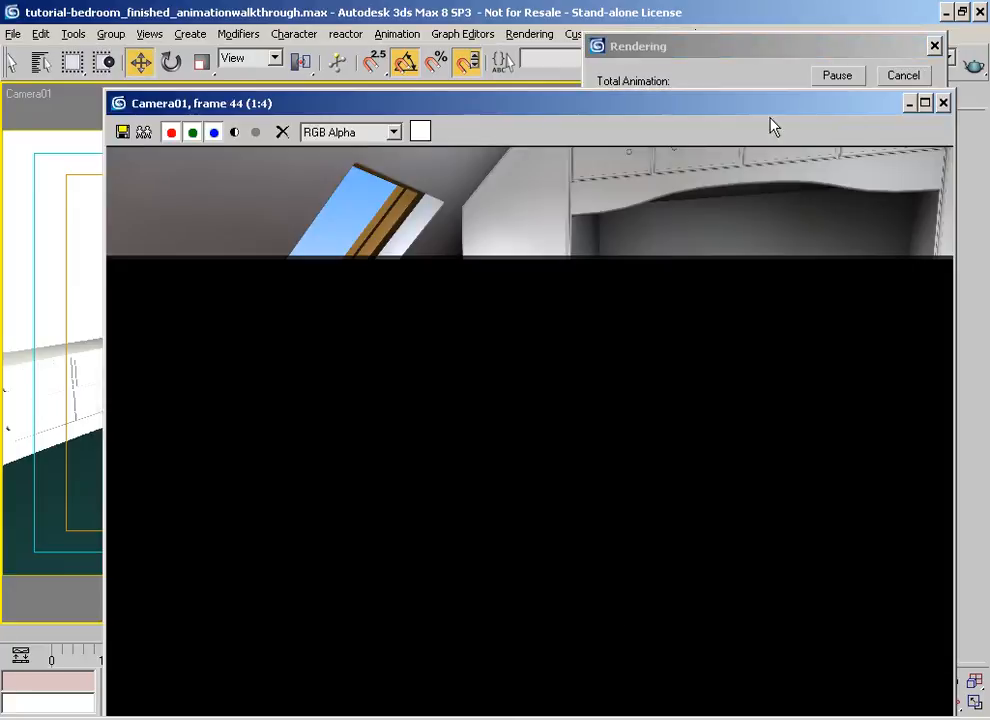
# Cancel the region render and clear the old image from the rendered frame window
pyautogui.click(735, 50)
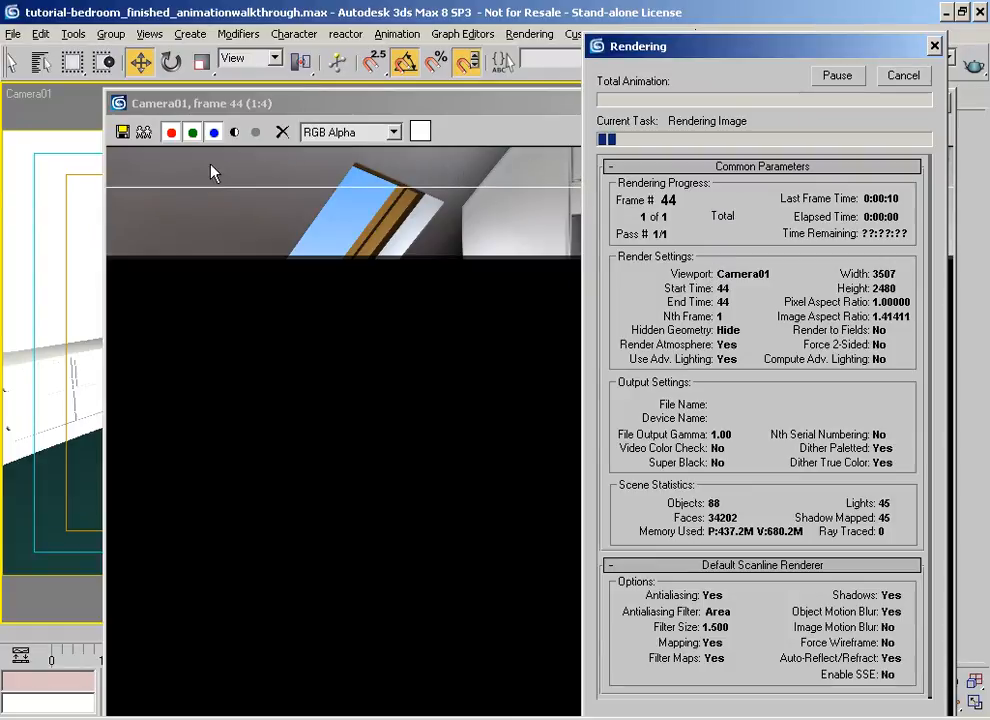
pyautogui.click(903, 76)
pyautogui.click(283, 133)
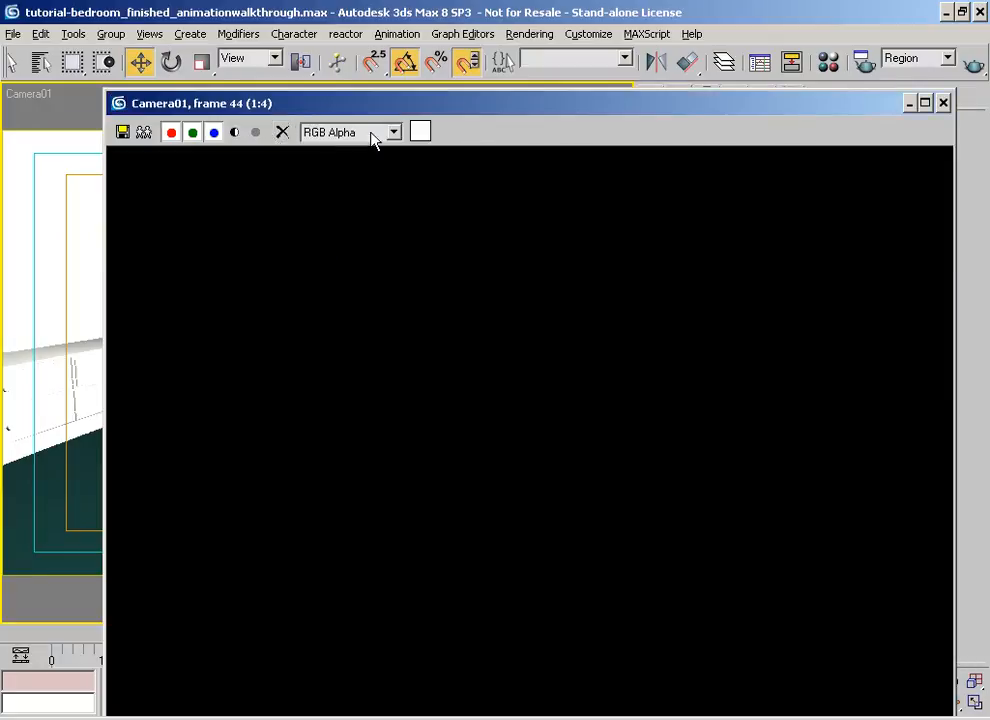
# Render the same Camera01 region again into the cleared frame window, moving that window clear of the viewport's region confirmation
pyautogui.click(973, 66)
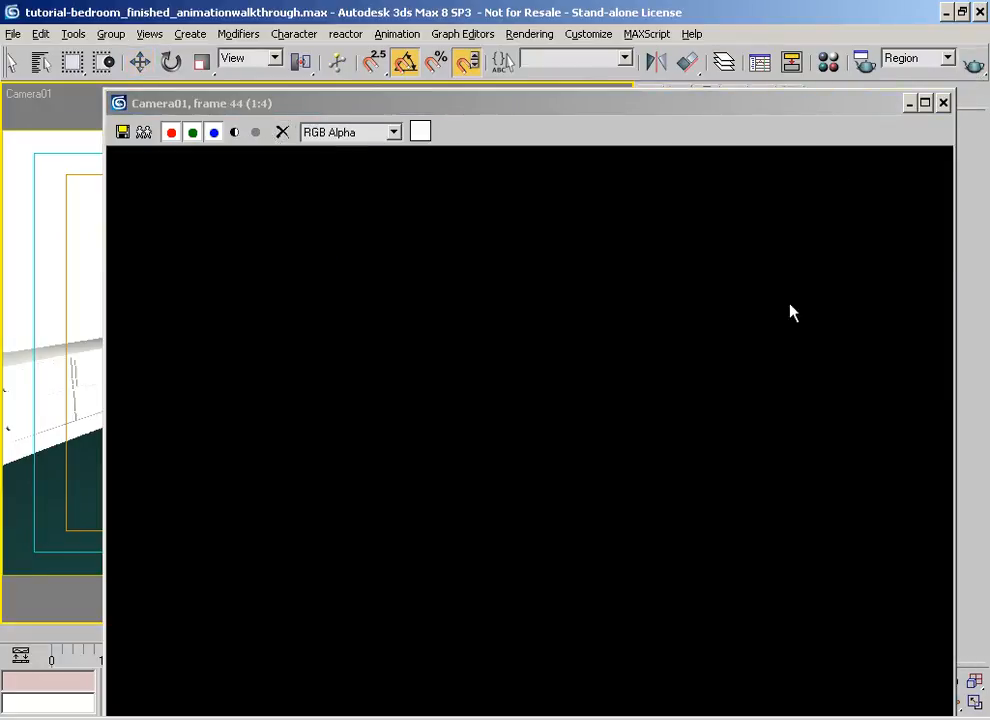
pyautogui.moveTo(818, 106)
pyautogui.mouseDown()
pyautogui.moveTo(634, 137)
pyautogui.moveTo(823, 72)
pyautogui.moveTo(802, 95)
pyautogui.mouseUp()
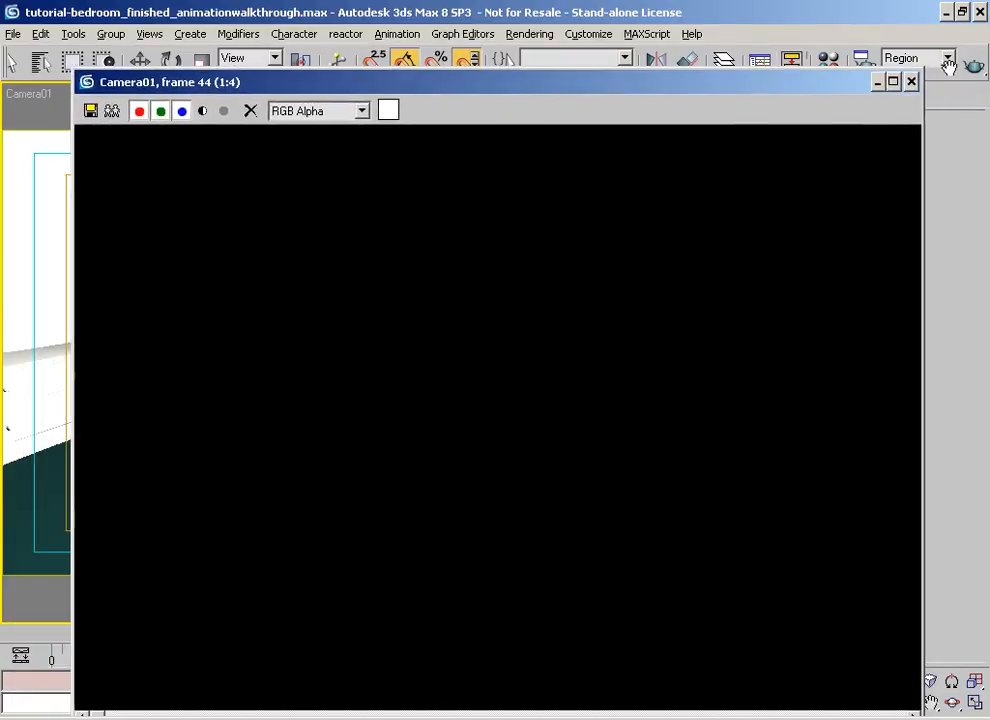
pyautogui.moveTo(717, 101); pyautogui.dragTo(619, 71)
pyautogui.click(611, 612)
pyautogui.click(902, 194)
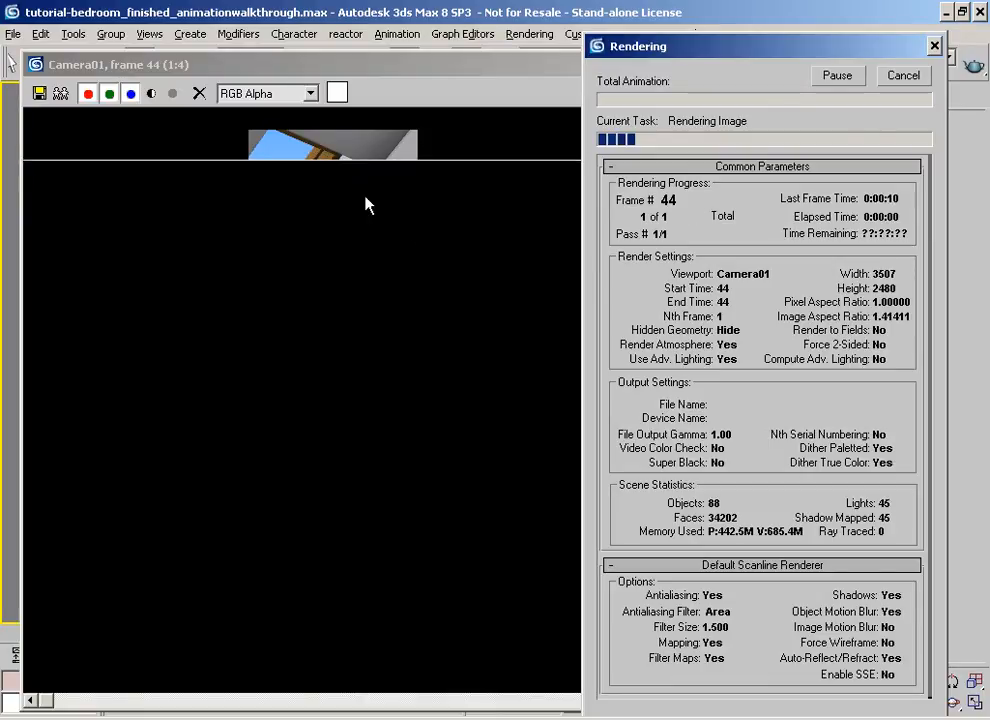
# Examine the skylight edges, the wall's shadow boundary and the cupboard knob in the region render at up to 2:1 scale
pyautogui.keyDown('ctrl'); pyautogui.click(324, 162); pyautogui.keyUp('ctrl')
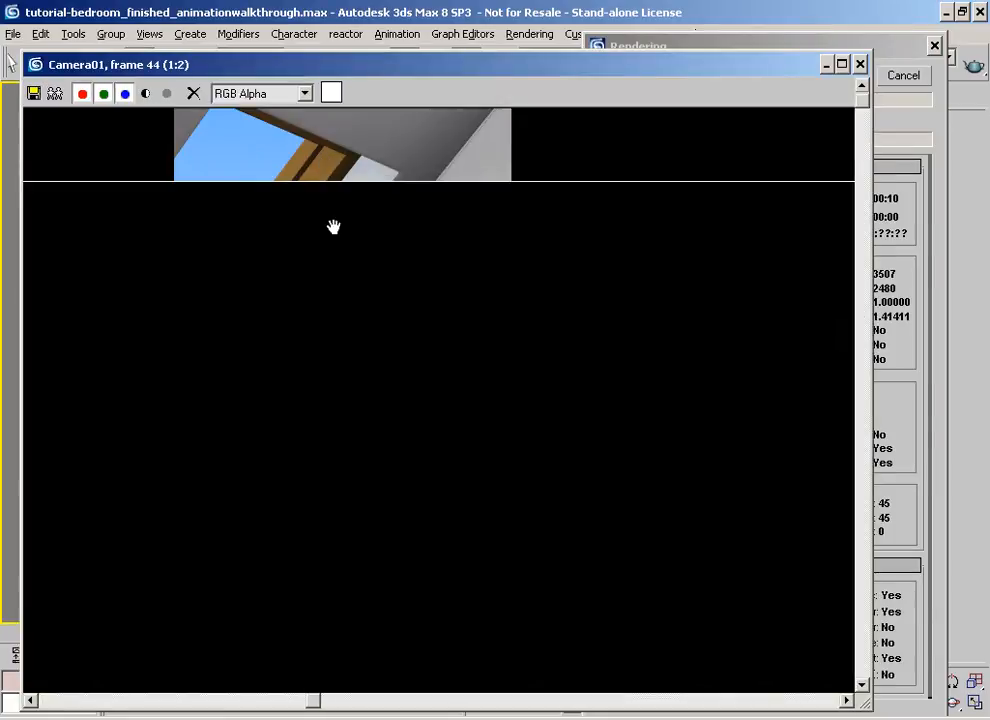
pyautogui.keyDown('ctrl'); pyautogui.click(327, 182); pyautogui.keyUp('ctrl')
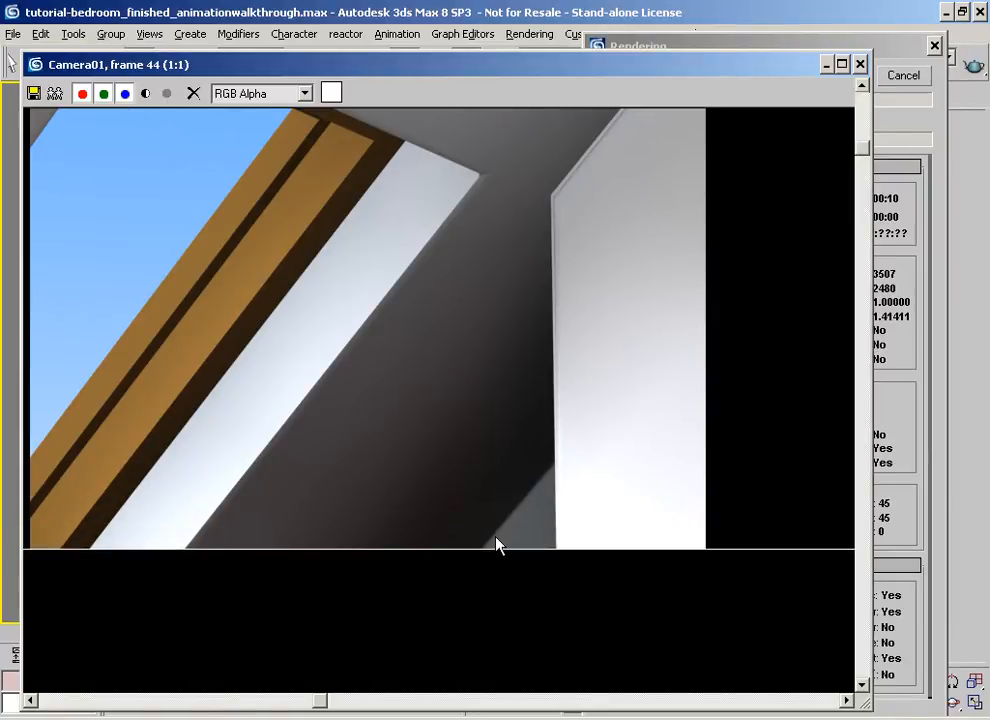
pyautogui.scroll(1, 499, 543)
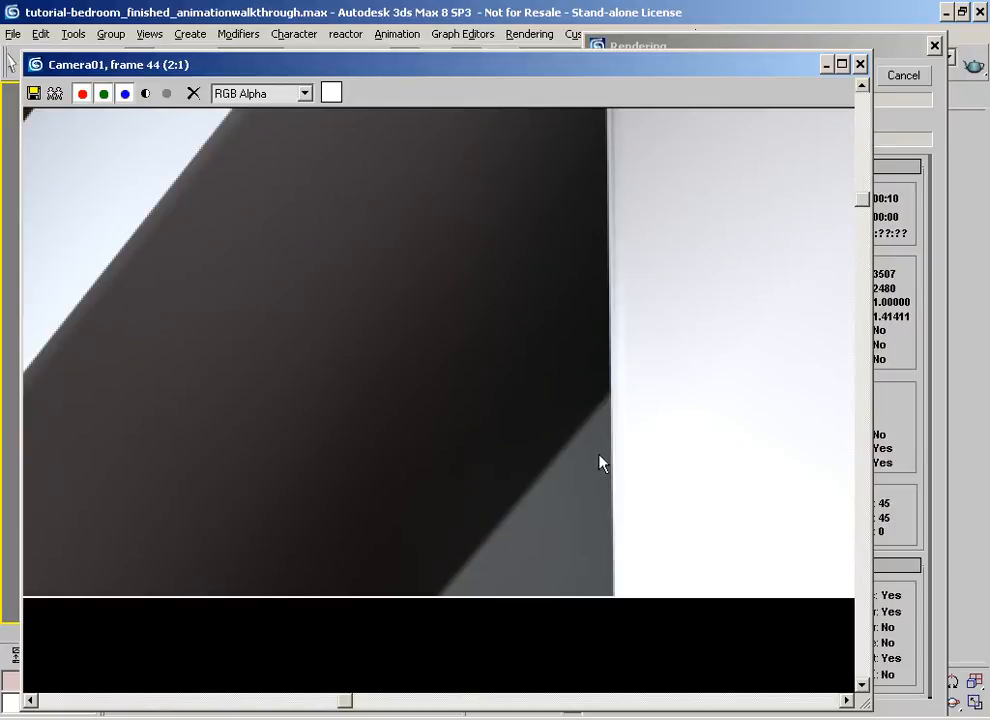
pyautogui.scroll(-1, 585, 471)
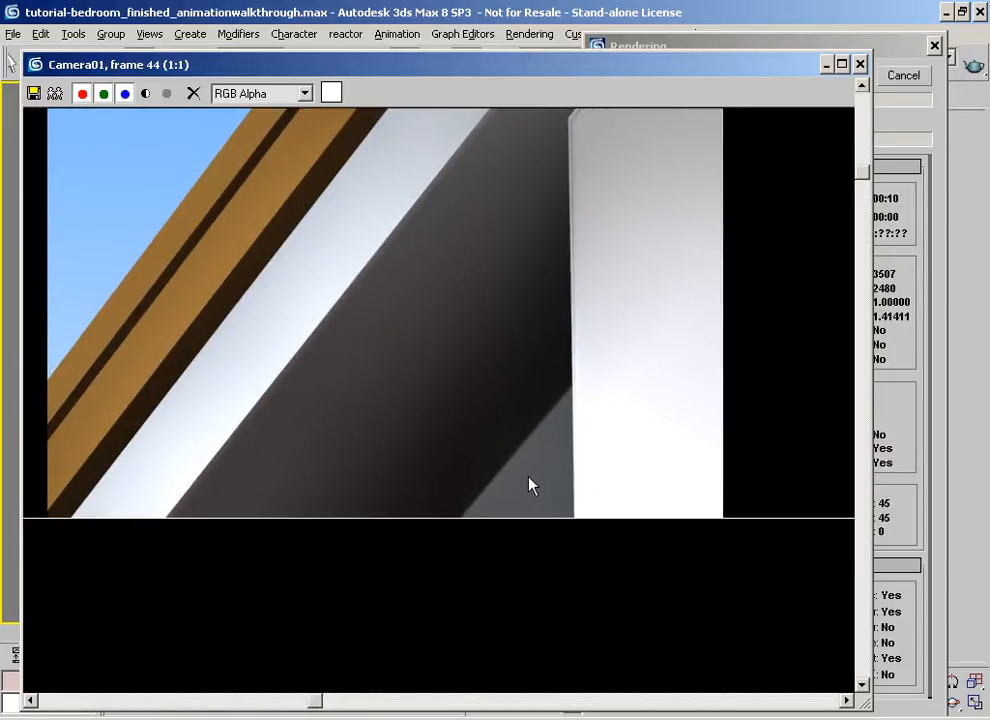
pyautogui.moveTo(601, 453)
pyautogui.mouseDown(button='middle')
pyautogui.moveTo(468, 475)
pyautogui.moveTo(619, 453)
pyautogui.mouseUp(button='middle')
pyautogui.scroll(-1, 604, 457)
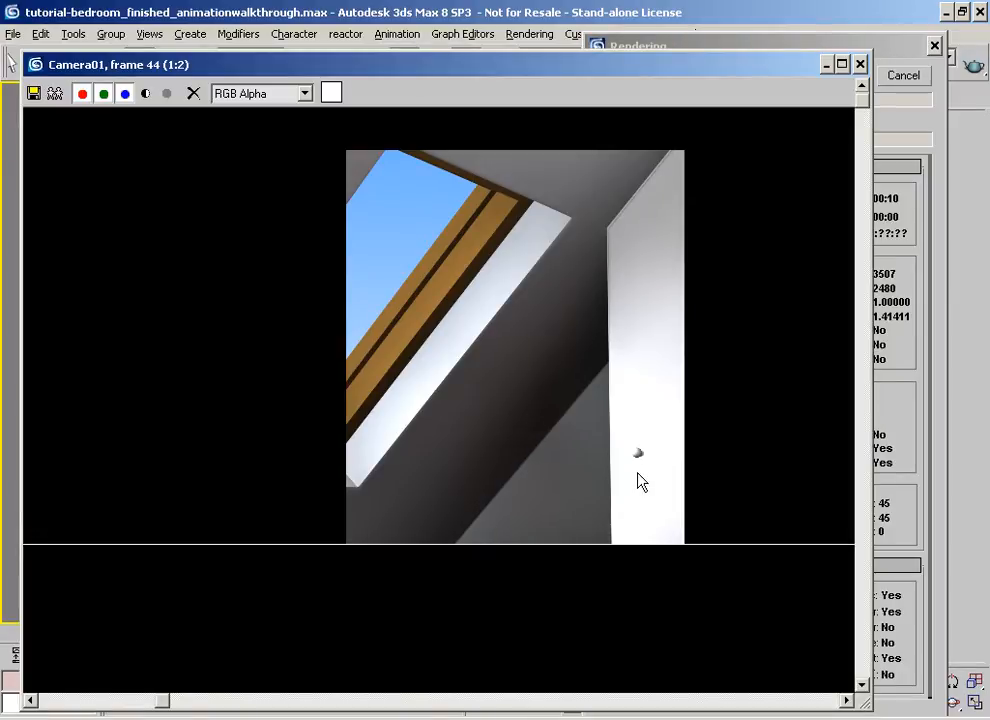
pyautogui.scroll(2, 617, 488)
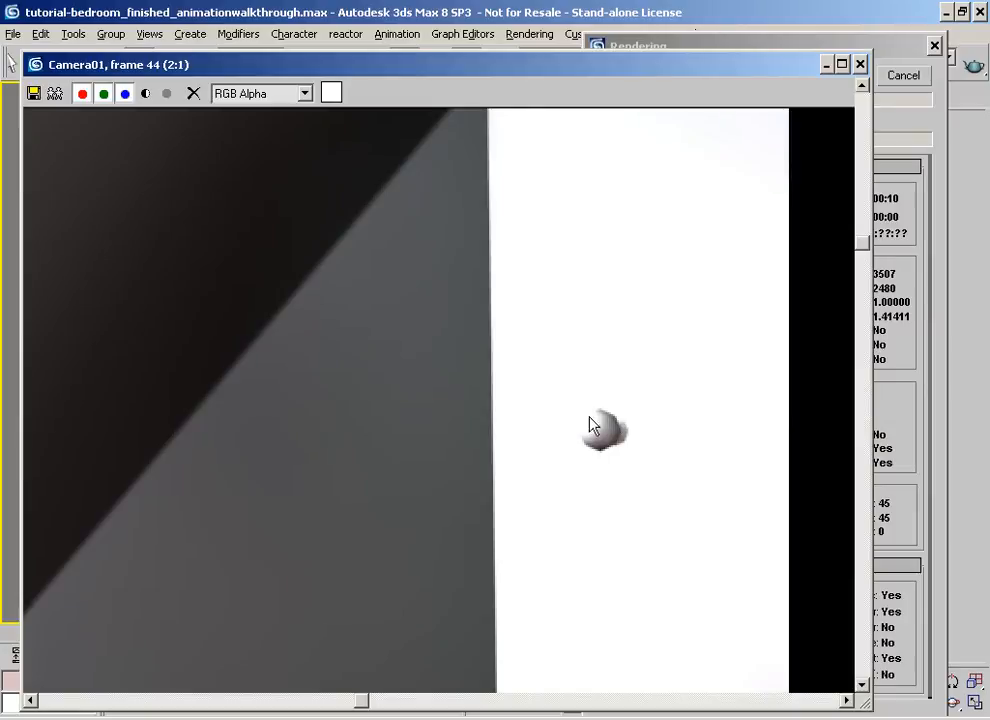
# Dismiss the render settings and the rendered frame window, and switch the Camera01 viewport to Perspective
pyautogui.click(904, 79)
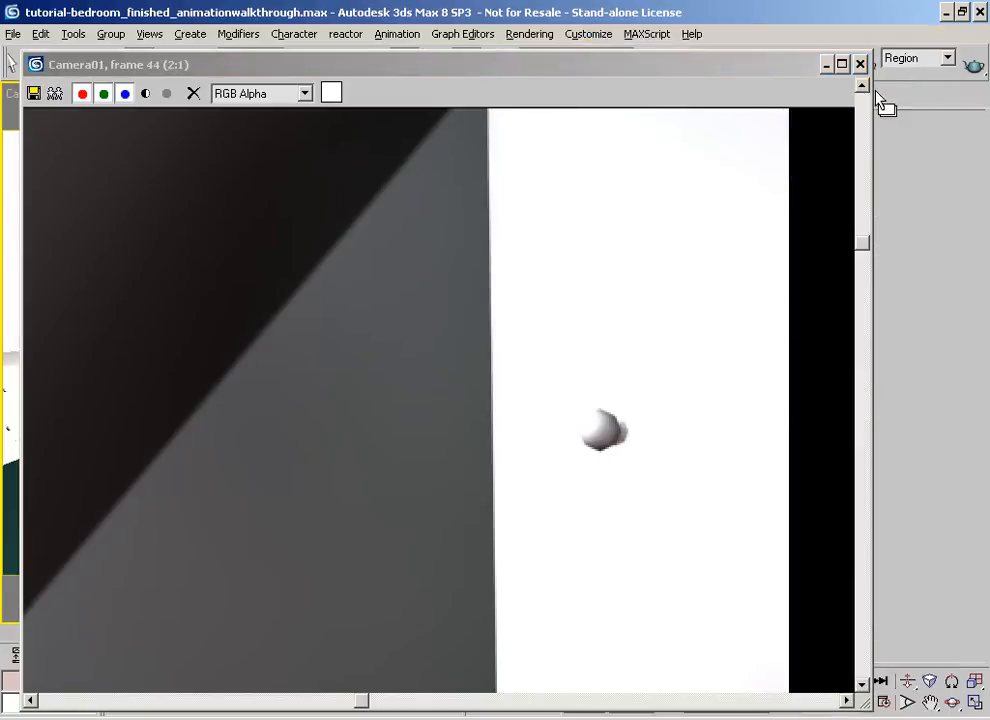
pyautogui.click(861, 66)
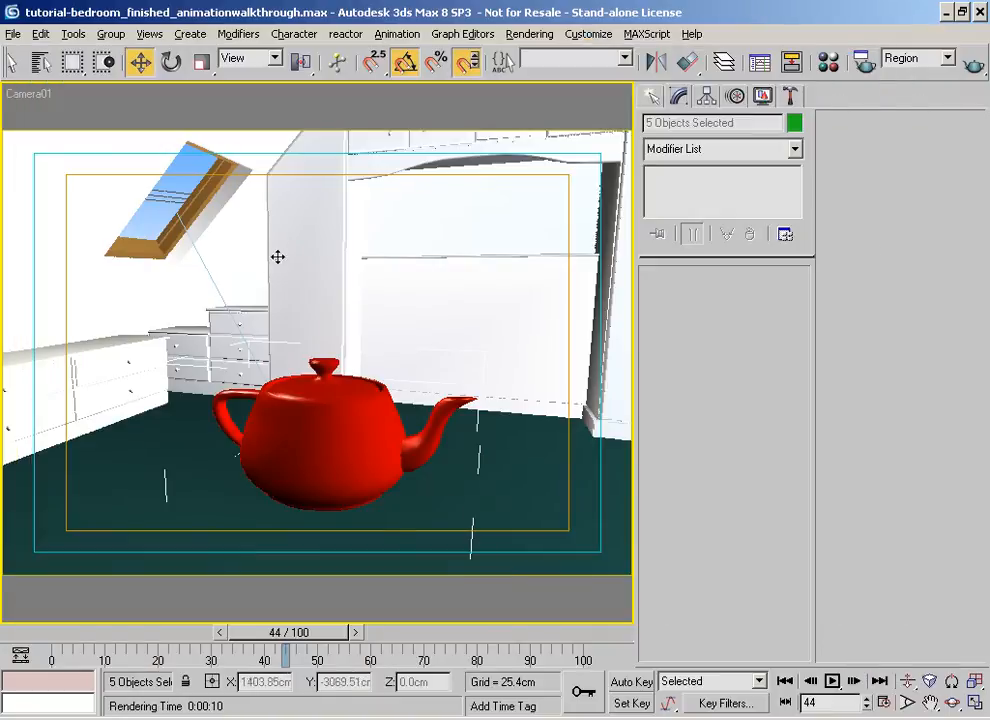
pyautogui.press('p')
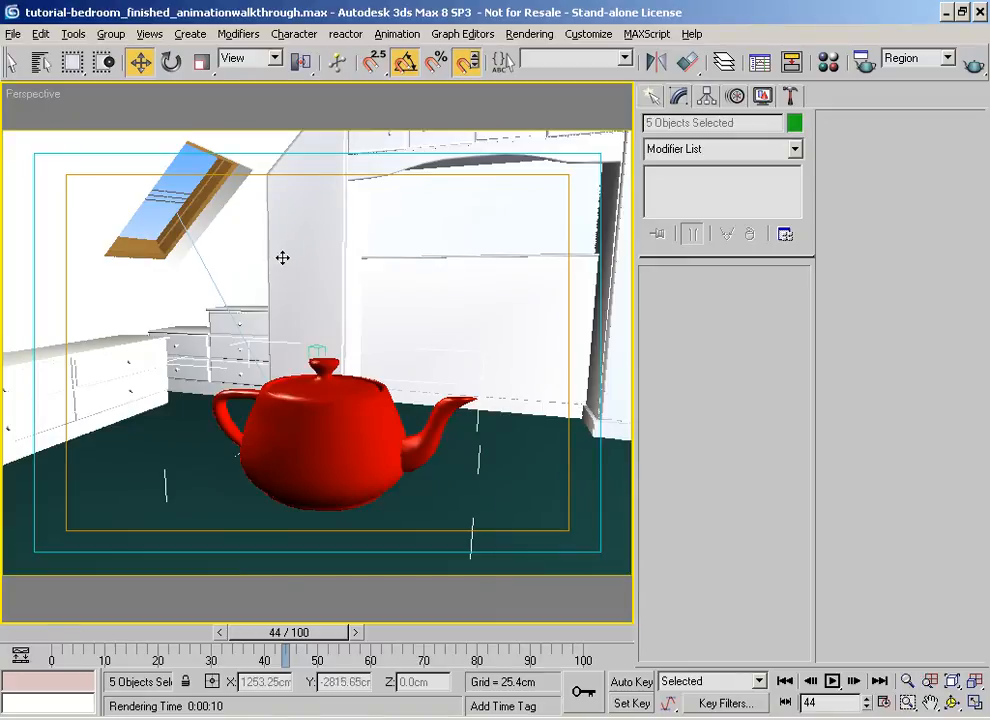
# Select the cupboards & drawers group and open it, with the view brought close to the tall cupboard's knob
pyautogui.click(279, 258)
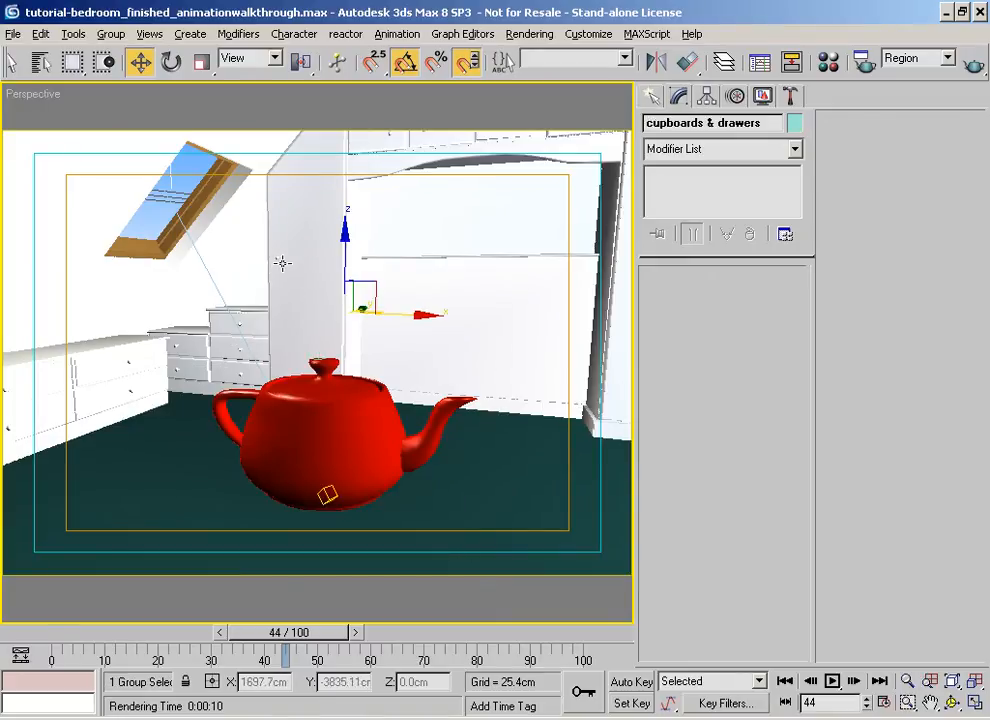
pyautogui.press('z')
pyautogui.scroll(10, 292, 322)
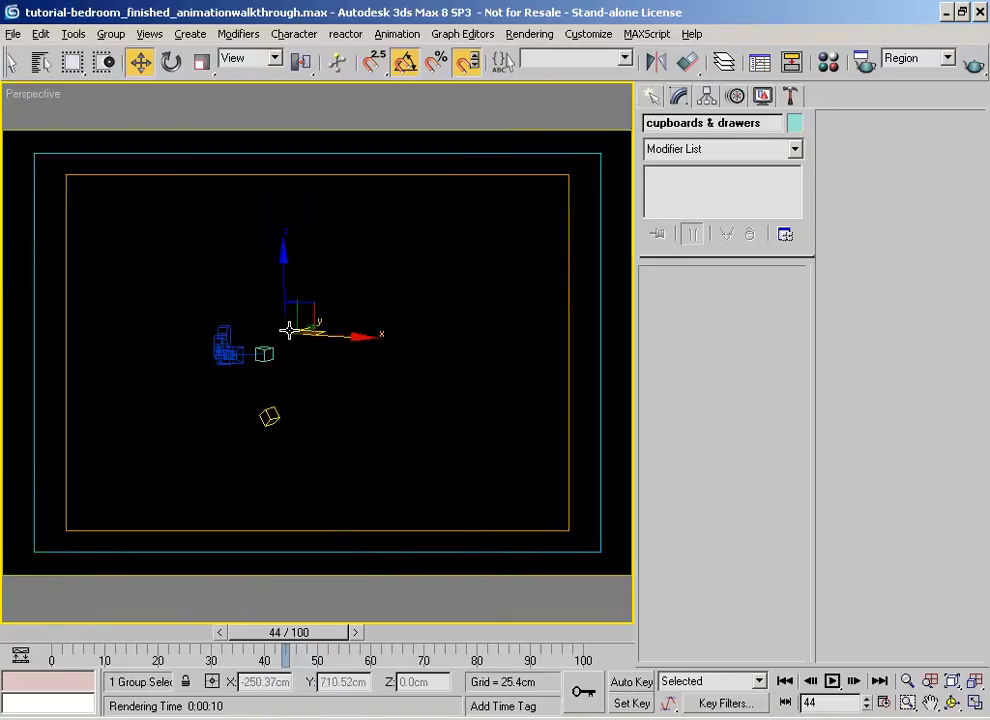
pyautogui.scroll(3, 286, 317)
pyautogui.moveTo(283, 314); pyautogui.dragTo(870, 566, button='middle')
pyautogui.moveTo(239, 355); pyautogui.dragTo(330, 400, button='middle')
pyautogui.scroll(2, 571, 417)
pyautogui.scroll(3, 265, 491)
pyautogui.scroll(3, 484, 309)
pyautogui.moveTo(505, 307); pyautogui.dragTo(393, 290, button='middle')
pyautogui.click(111, 34)
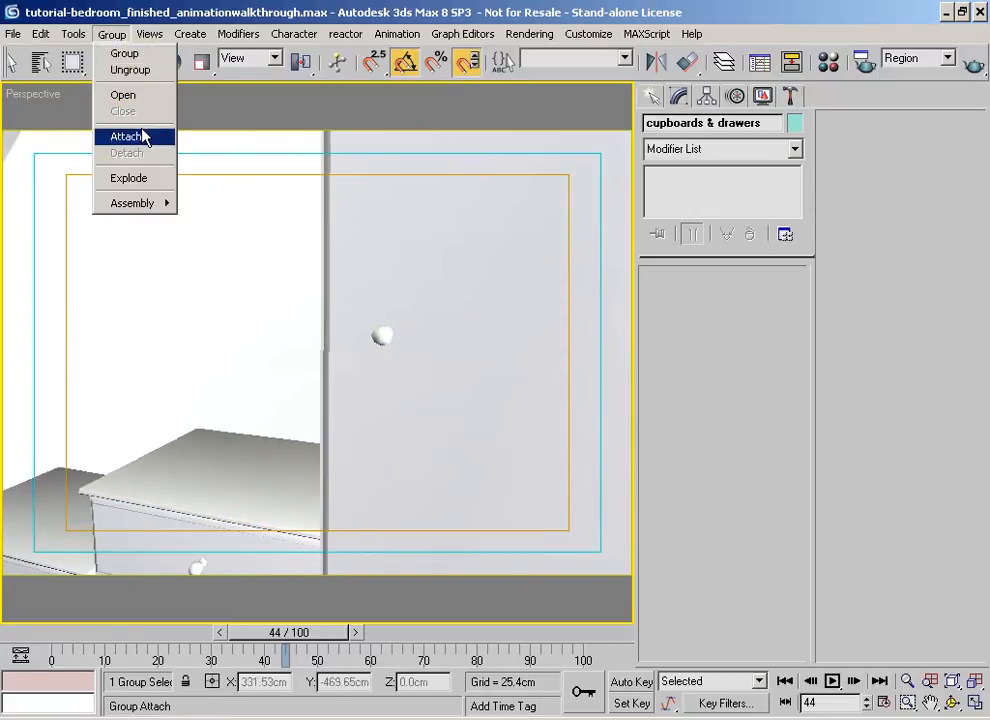
pyautogui.click(139, 99)
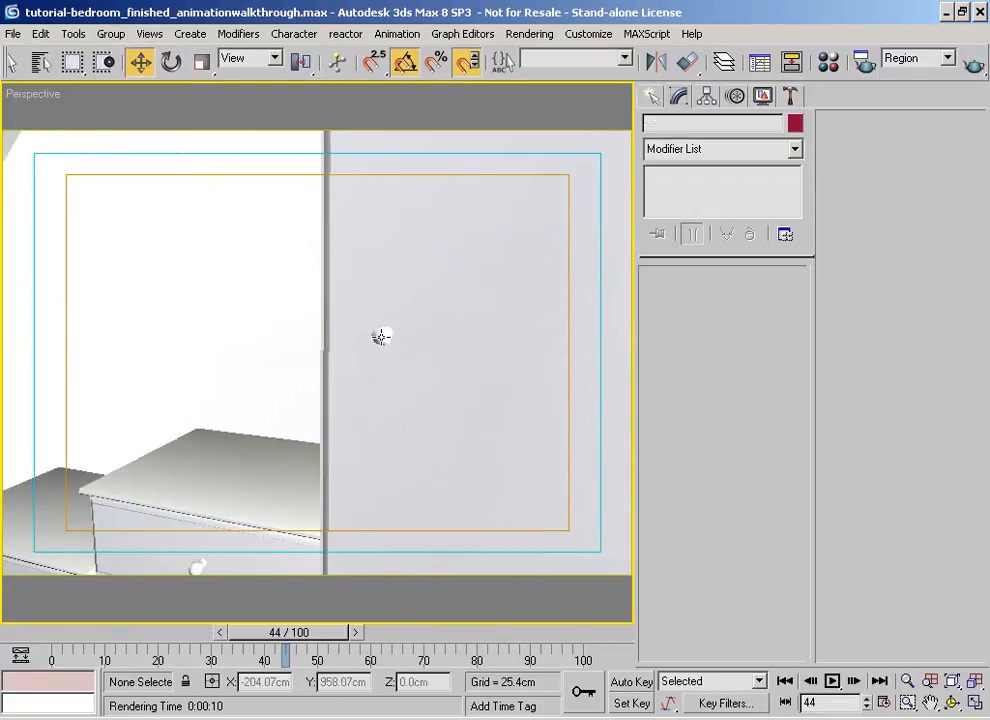
# Open the nested knobs group in wireframe display and select the tall cupboard's knob
pyautogui.click(381, 335)
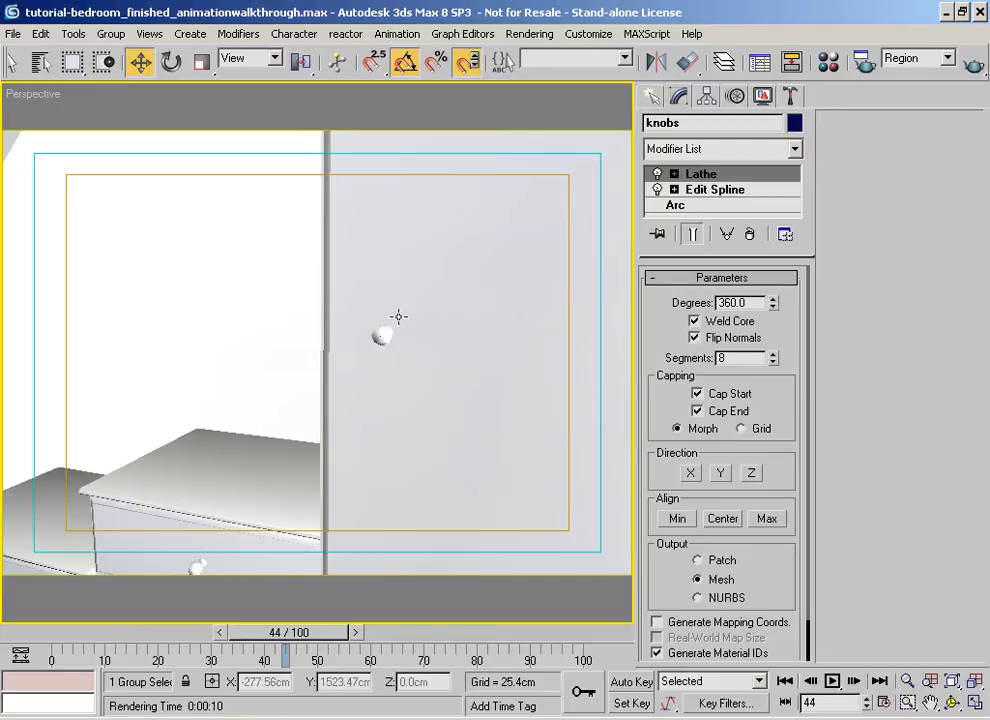
pyautogui.moveTo(402, 318); pyautogui.dragTo(383, 302, button='middle')
pyautogui.scroll(-2, 389, 291)
pyautogui.scroll(4, 382, 291)
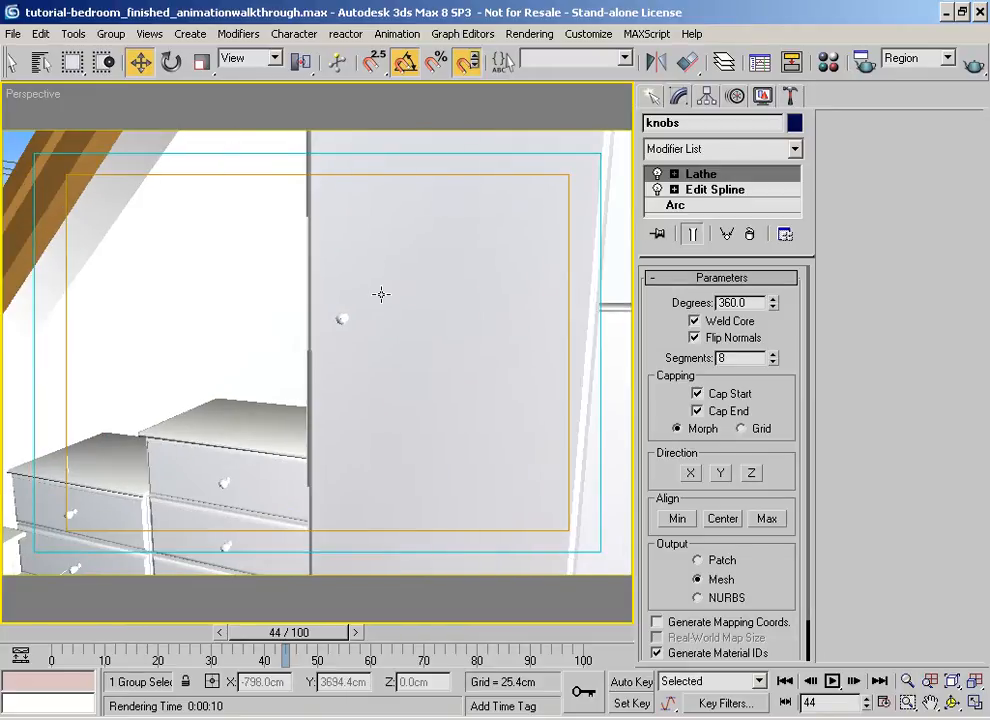
pyautogui.press('F3')
pyautogui.moveTo(383, 279); pyautogui.dragTo(411, 239, button='middle')
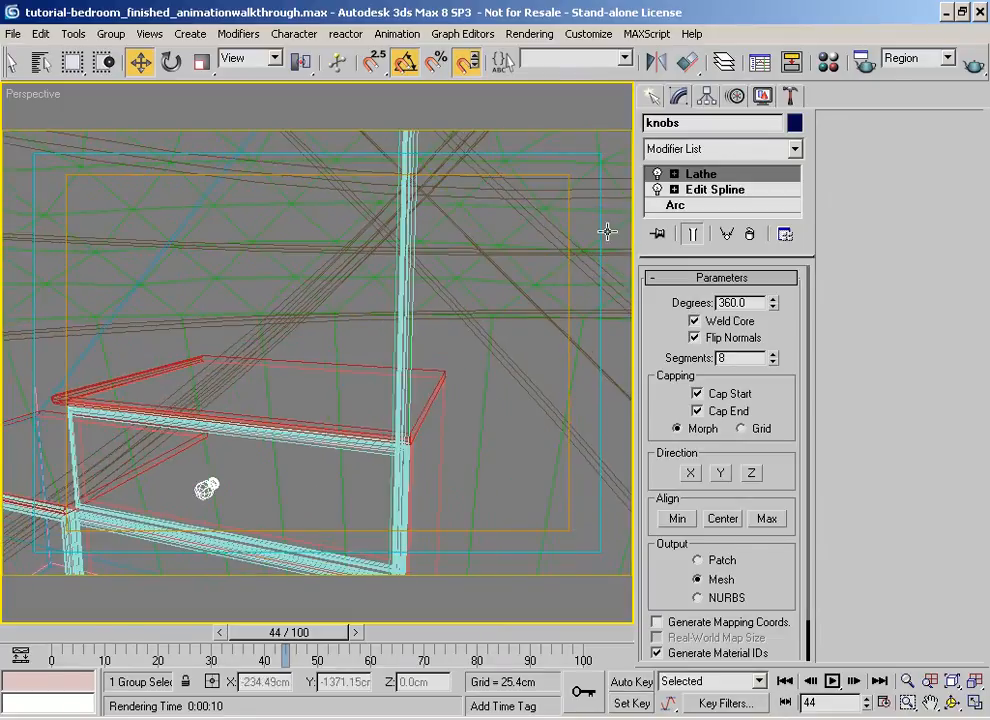
pyautogui.moveTo(653, 256)
pyautogui.mouseDown()
pyautogui.moveTo(653, 317)
pyautogui.moveTo(653, 263)
pyautogui.mouseUp()
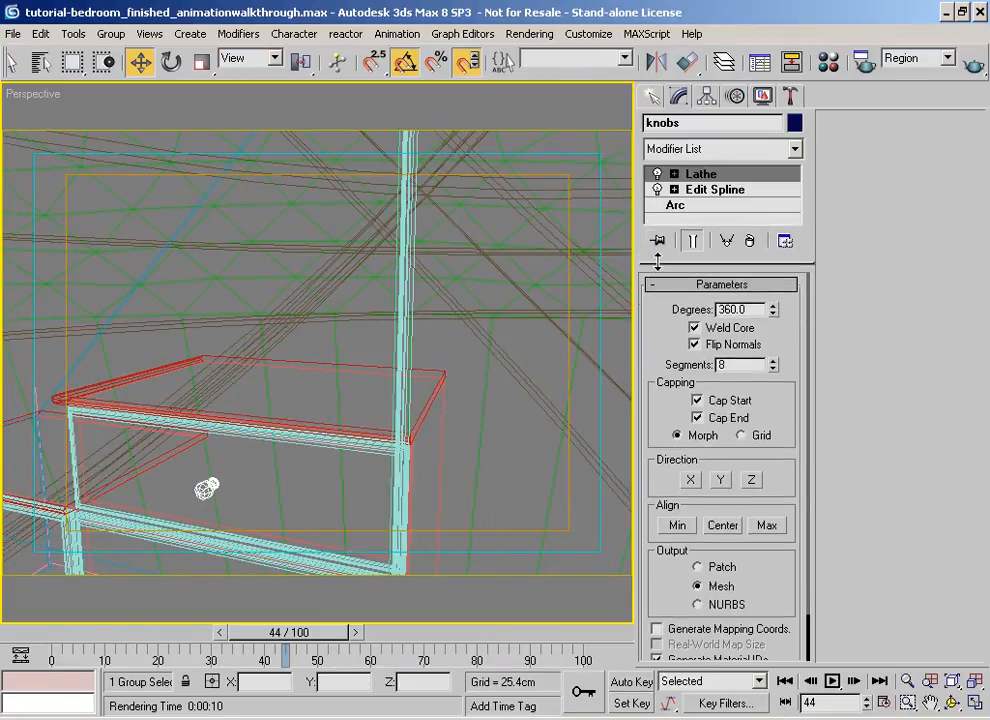
pyautogui.click(103, 36)
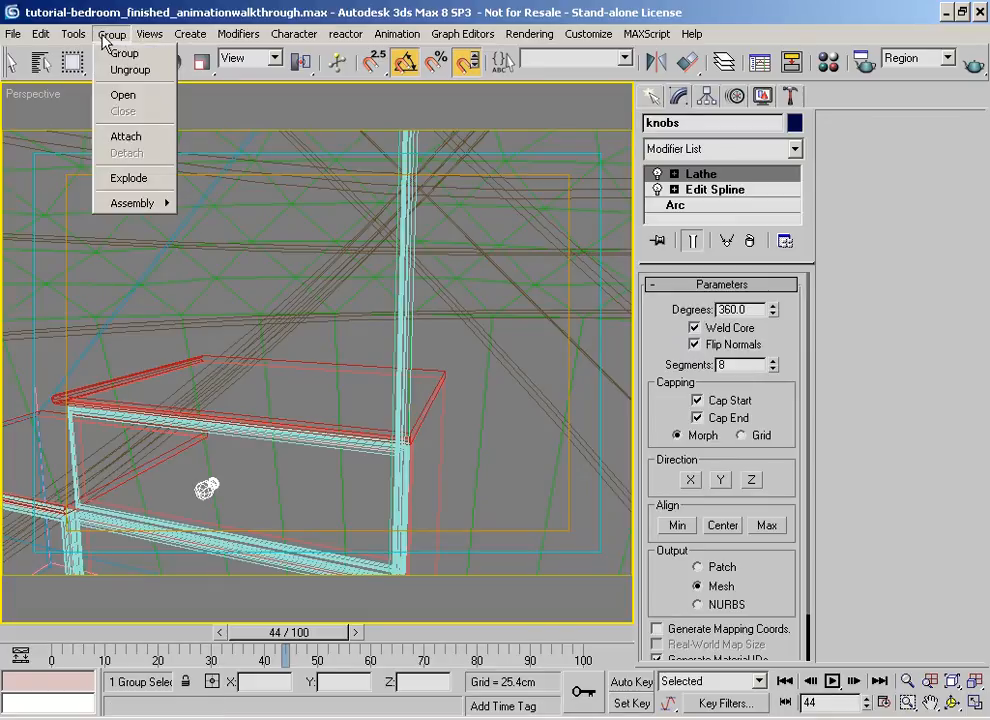
pyautogui.click(123, 99)
pyautogui.moveTo(309, 205); pyautogui.dragTo(250, 298, button='middle')
pyautogui.click(316, 345)
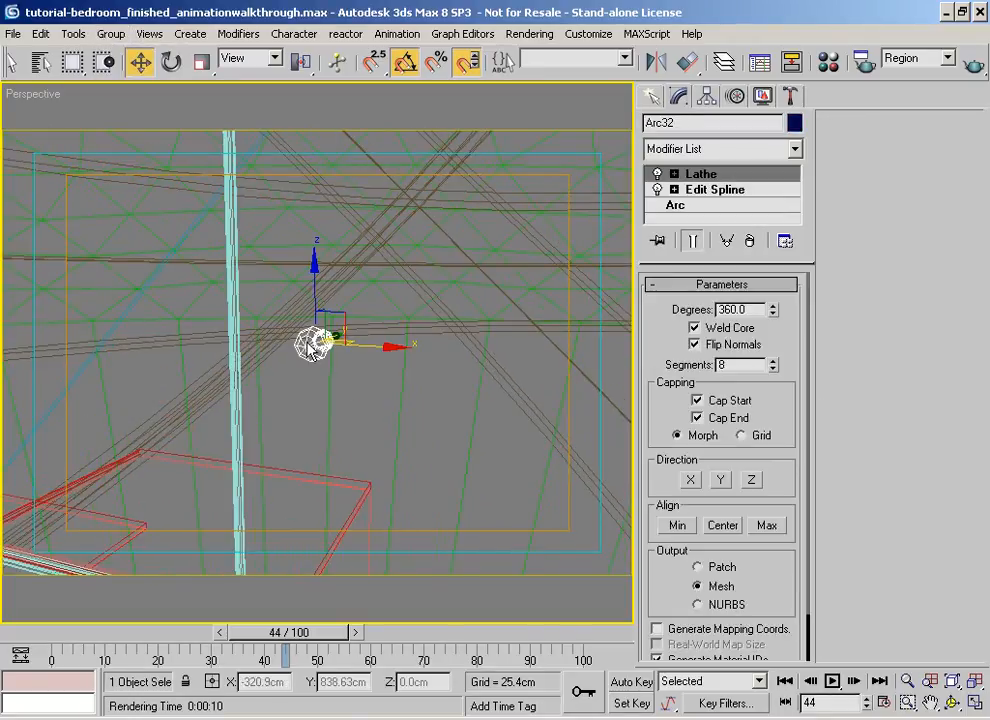
# Raise the selected knob's Lathe segments to 15
pyautogui.keyDown('alt'); pyautogui.moveTo(393, 261); pyautogui.dragTo(541, 316, button='middle'); pyautogui.keyUp('alt')
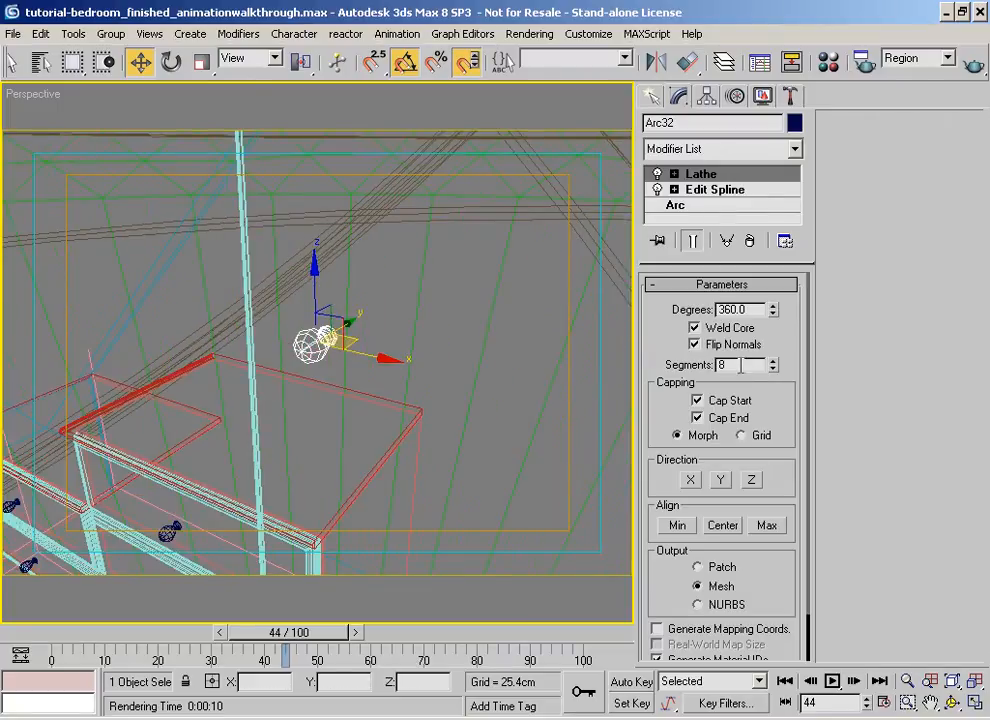
pyautogui.click(773, 362)
pyautogui.click(773, 362)
pyautogui.click(773, 362)
pyautogui.click(773, 362)
pyautogui.click(773, 362)
pyautogui.click(773, 362)
pyautogui.click(773, 362)
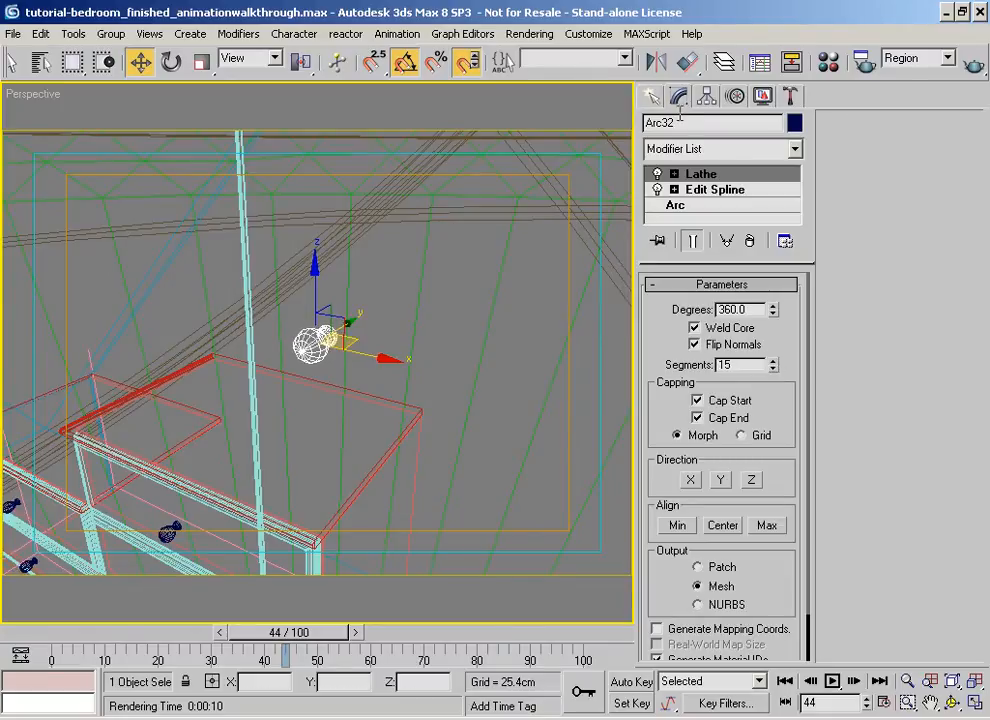
# Set the Lathe segments of the selected cupboard knob to 32
pyautogui.moveTo(328, 324); pyautogui.dragTo(373, 301, button='middle')
pyautogui.scroll(-4, 377, 340)
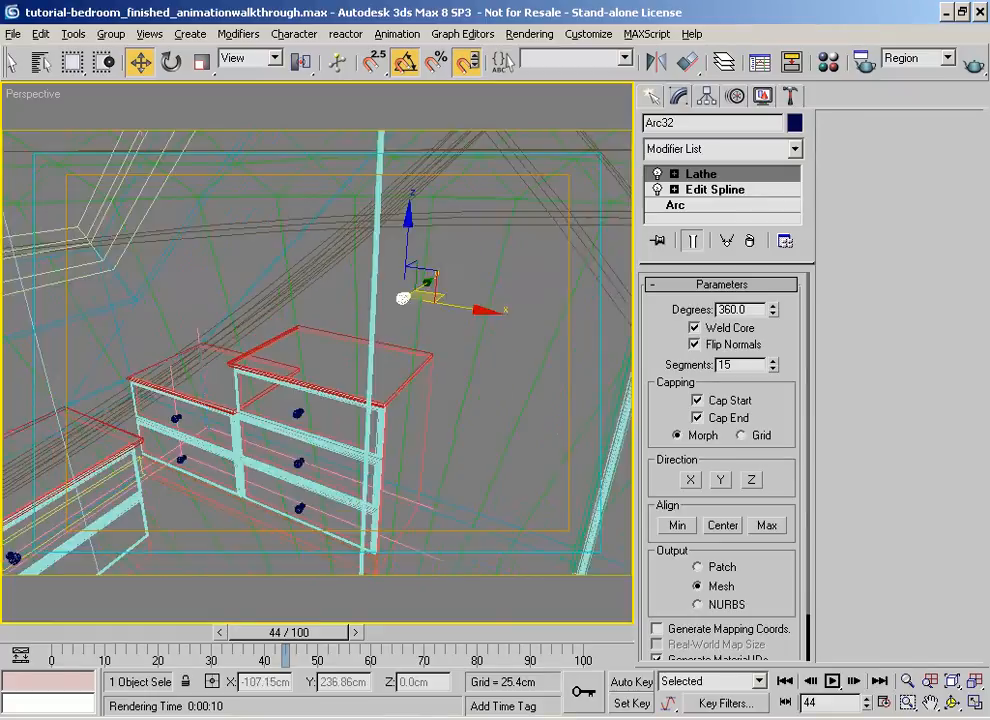
pyautogui.keyDown('alt'); pyautogui.moveTo(378, 348); pyautogui.dragTo(411, 270, button='middle'); pyautogui.keyUp('alt')
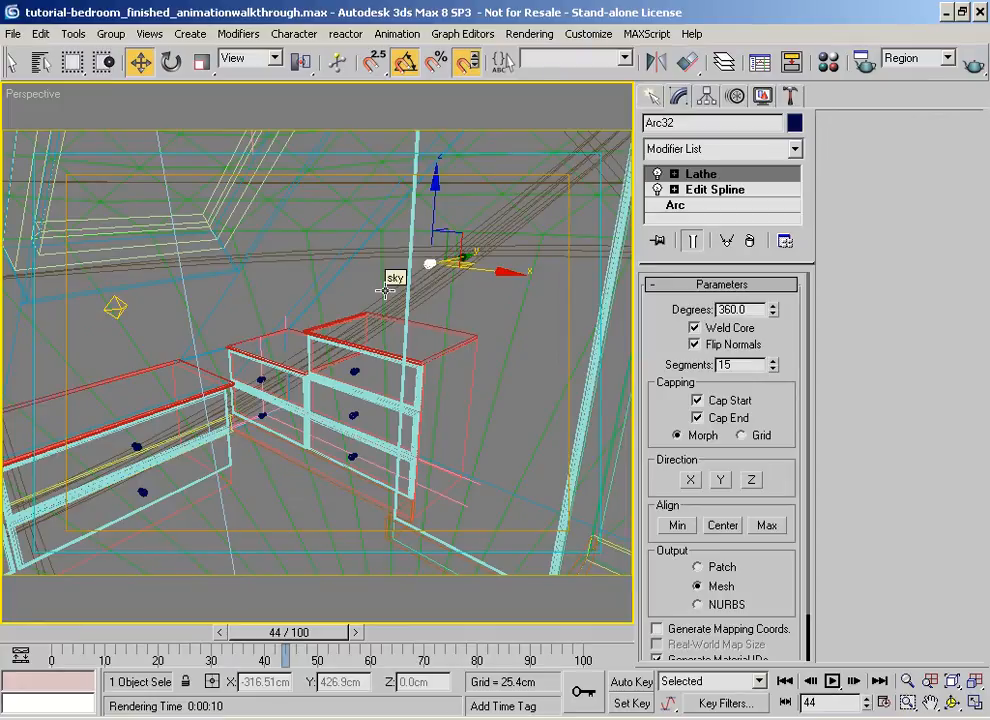
pyautogui.moveTo(306, 430); pyautogui.dragTo(205, 557, button='middle')
pyautogui.scroll(5, 358, 415)
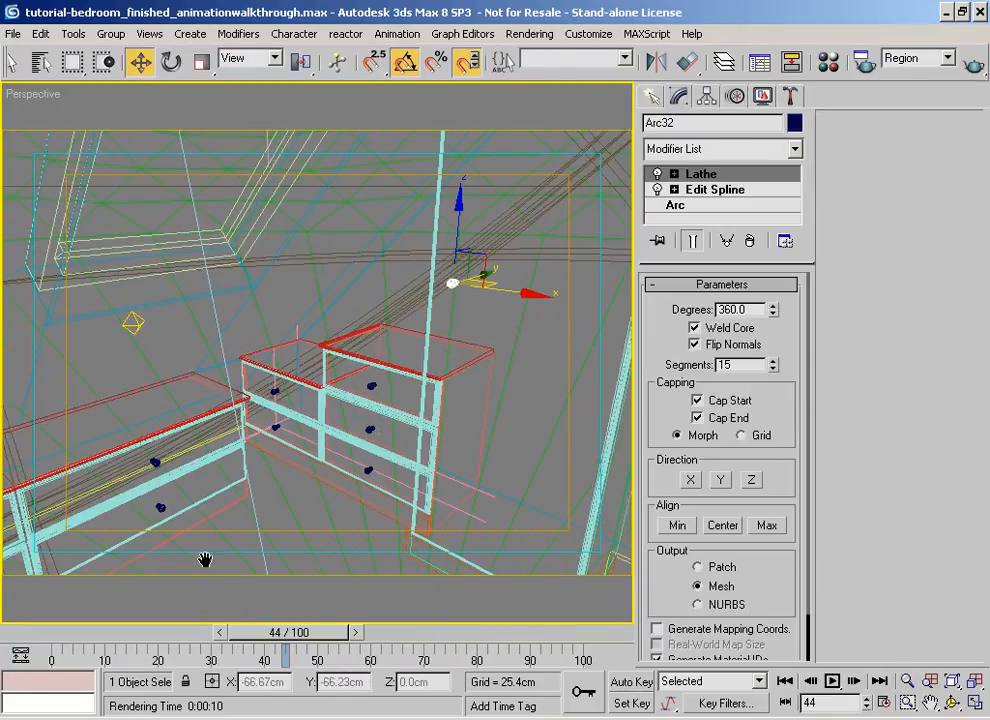
pyautogui.scroll(2, 453, 344)
pyautogui.press('z')
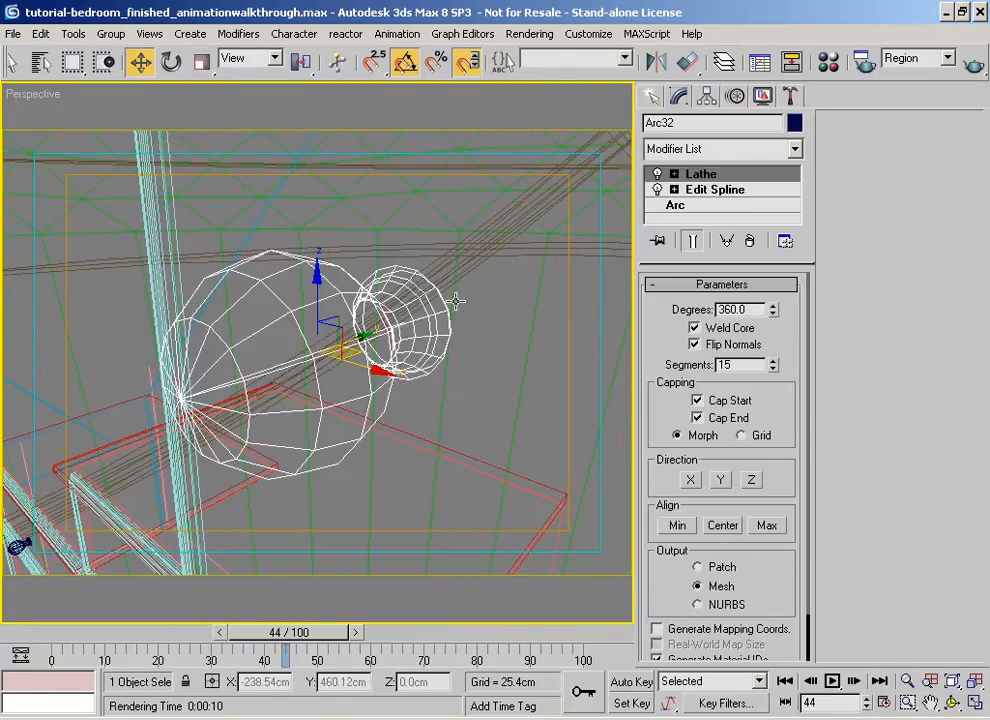
pyautogui.doubleClick(752, 365)
pyautogui.write('32')
pyautogui.press('Return')
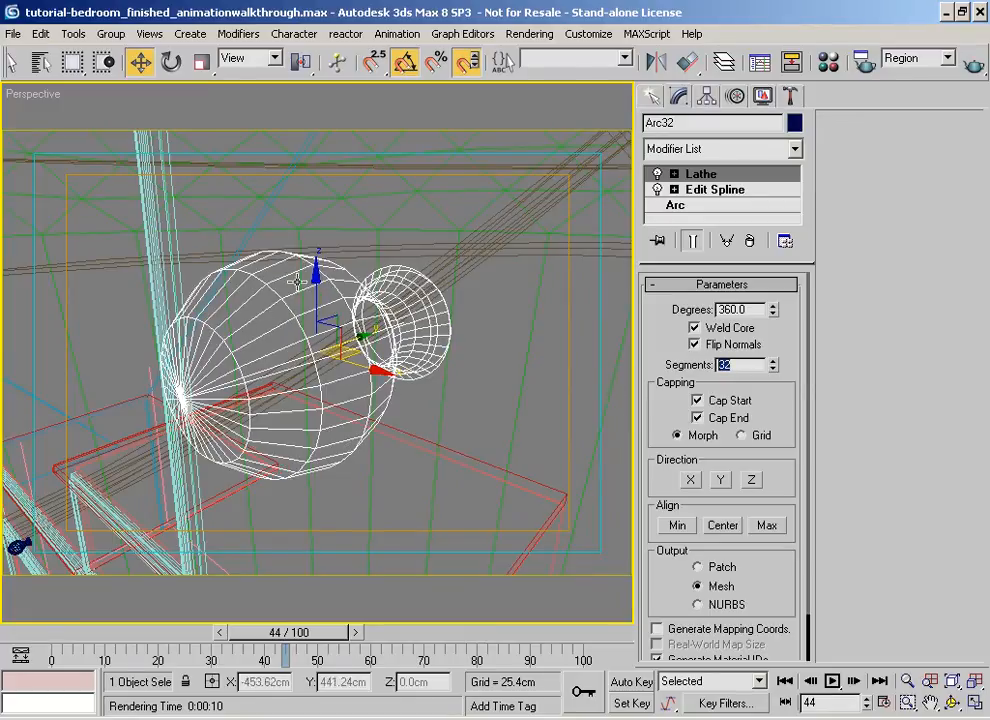
# Set the interpolation steps of the knob's base Arc to 3 with the end result displayed
pyautogui.click(672, 190)
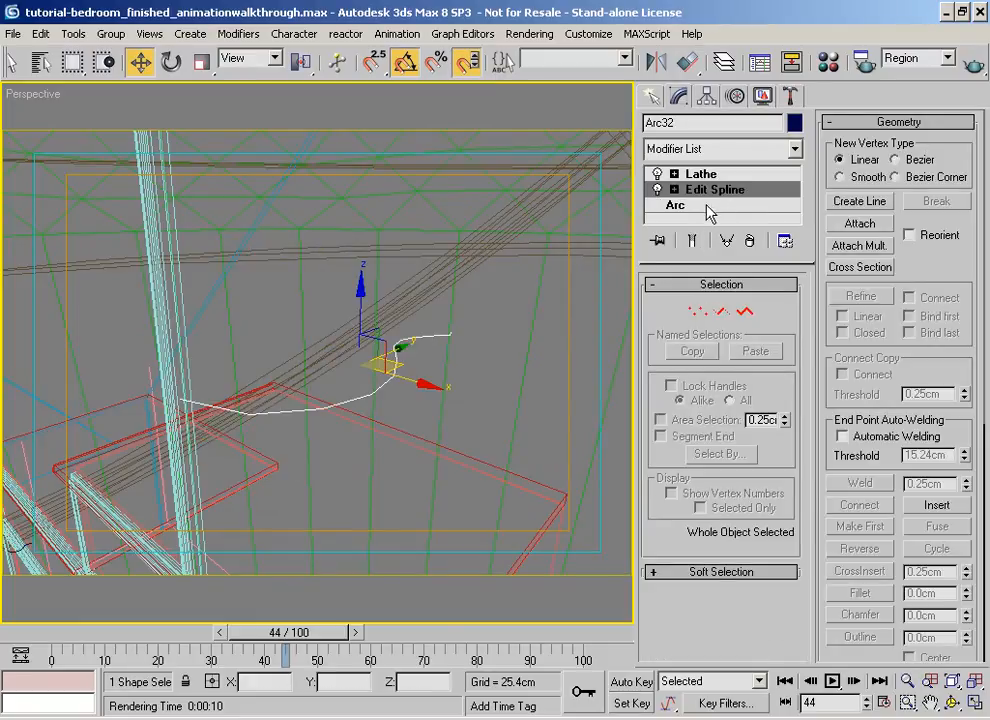
pyautogui.click(706, 206)
pyautogui.click(693, 242)
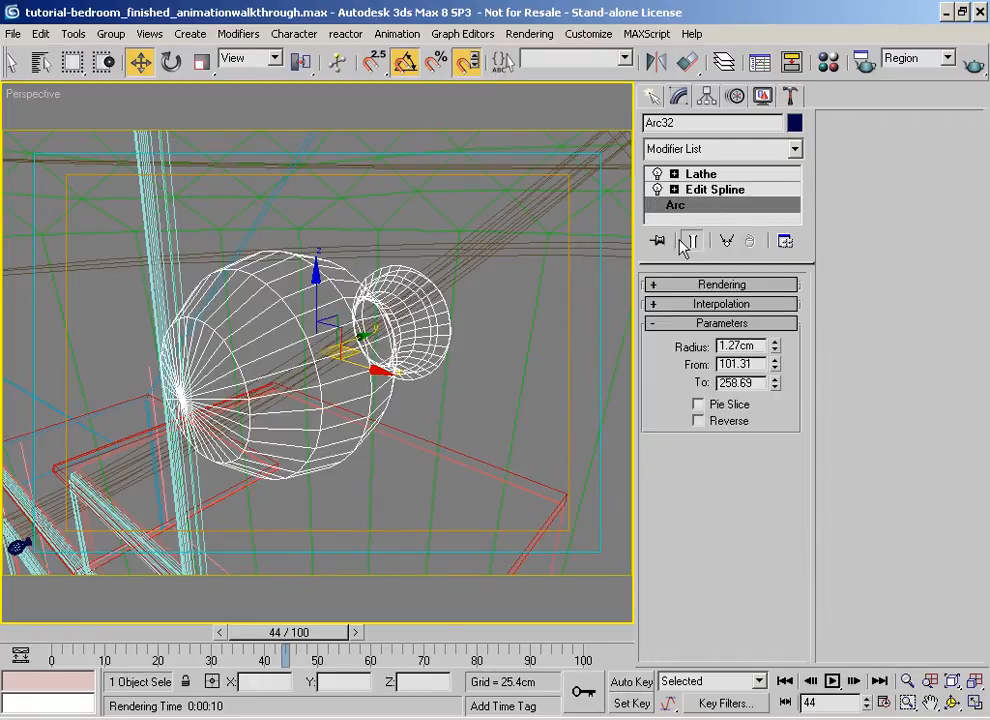
pyautogui.click(692, 287)
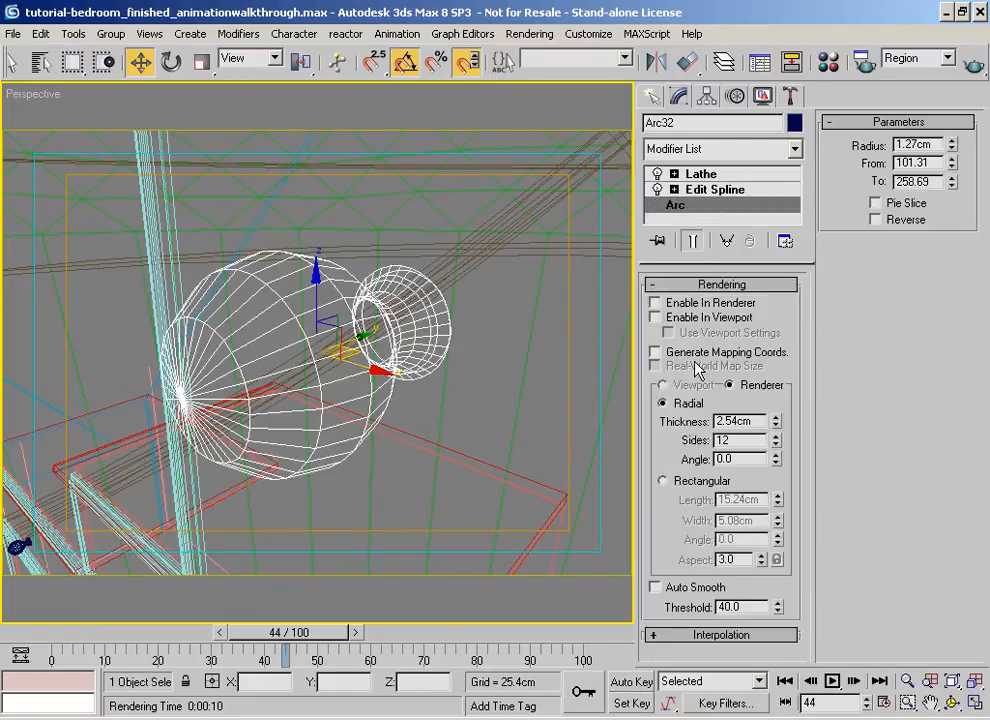
pyautogui.click(672, 635)
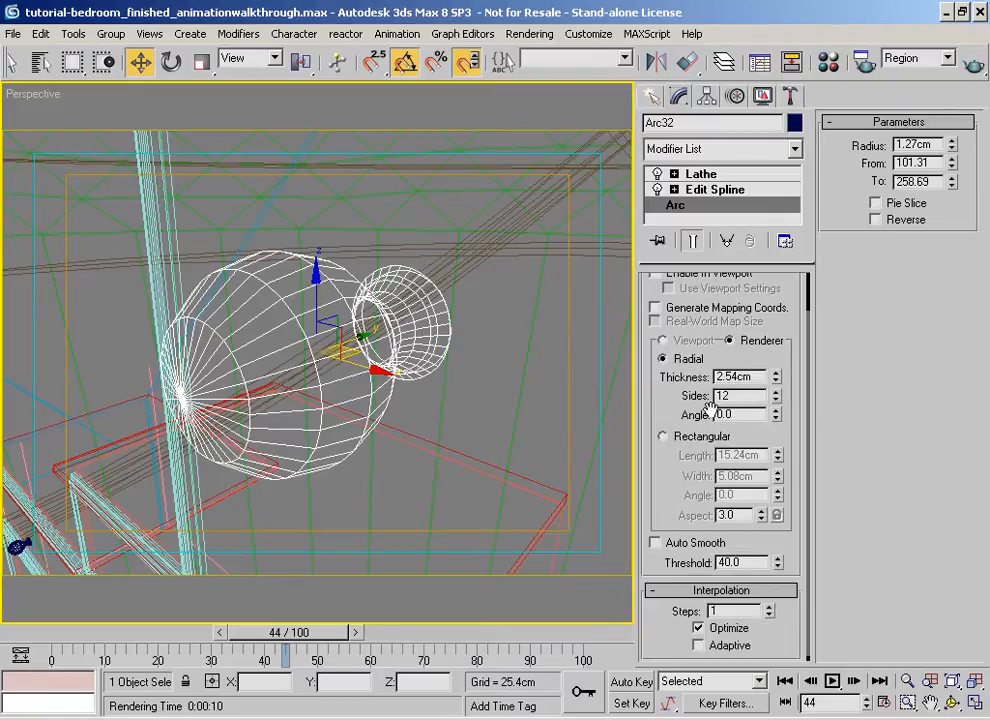
pyautogui.click(770, 606)
pyautogui.click(770, 606)
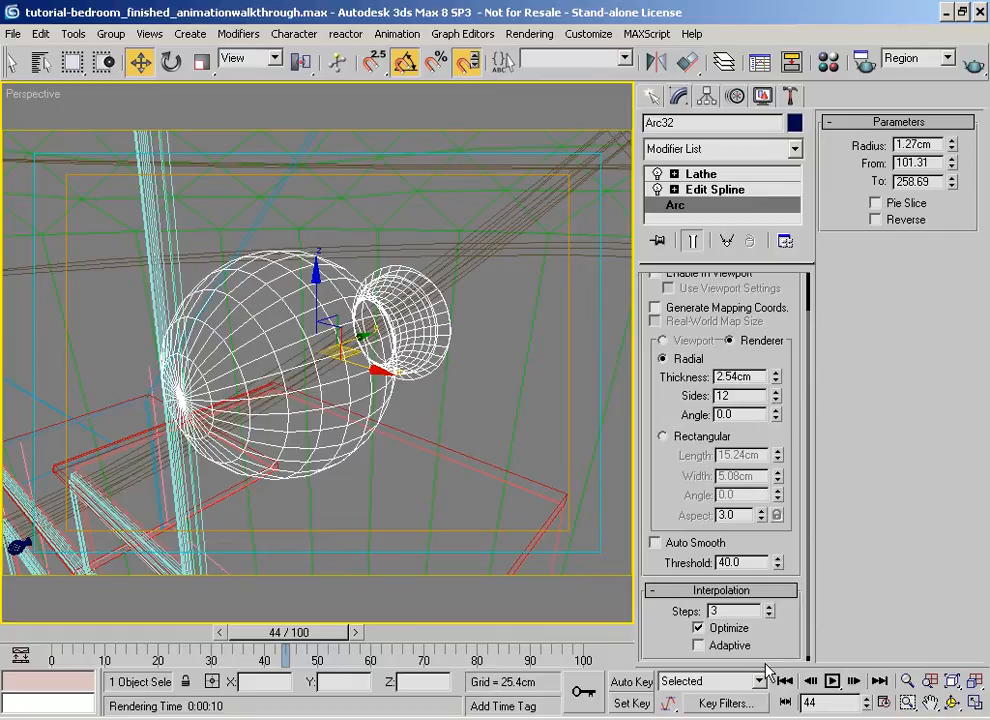
# Select the teapot and return the viewport to the Camera01 view
pyautogui.moveTo(440, 402)
pyautogui.keyDown('alt'); pyautogui.mouseDown(button='middle')
pyautogui.moveTo(329, 388)
pyautogui.moveTo(437, 380)
pyautogui.mouseUp(button='middle'); pyautogui.keyUp('alt')
pyautogui.scroll(-5, 409, 369)
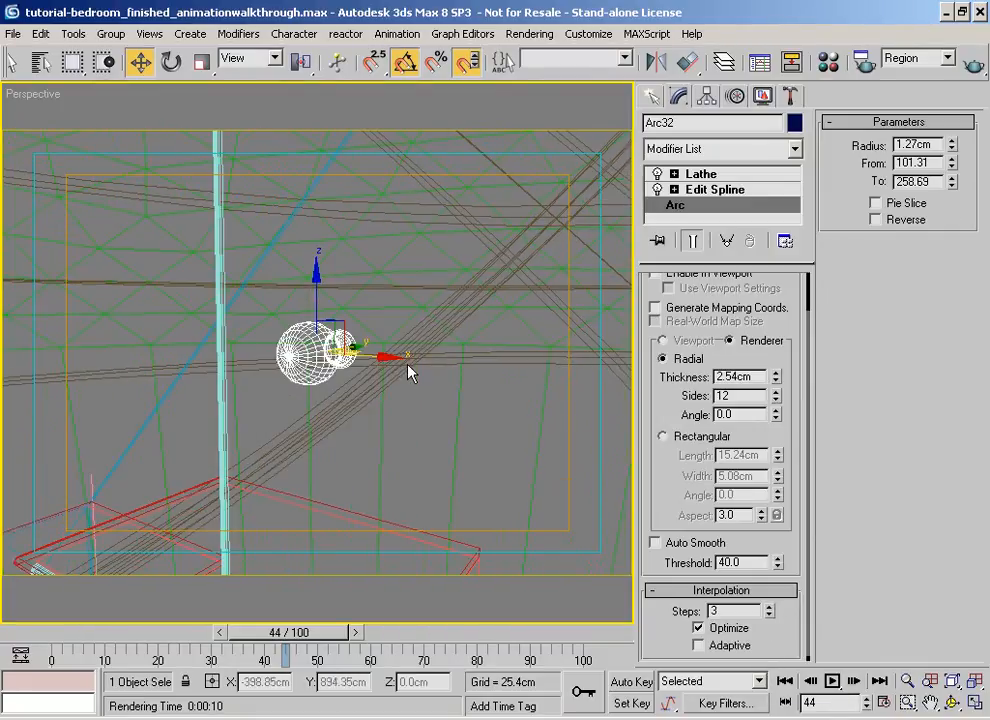
pyautogui.scroll(-6, 406, 358)
pyautogui.moveTo(274, 514); pyautogui.dragTo(290, 385, button='middle')
pyautogui.click(427, 471)
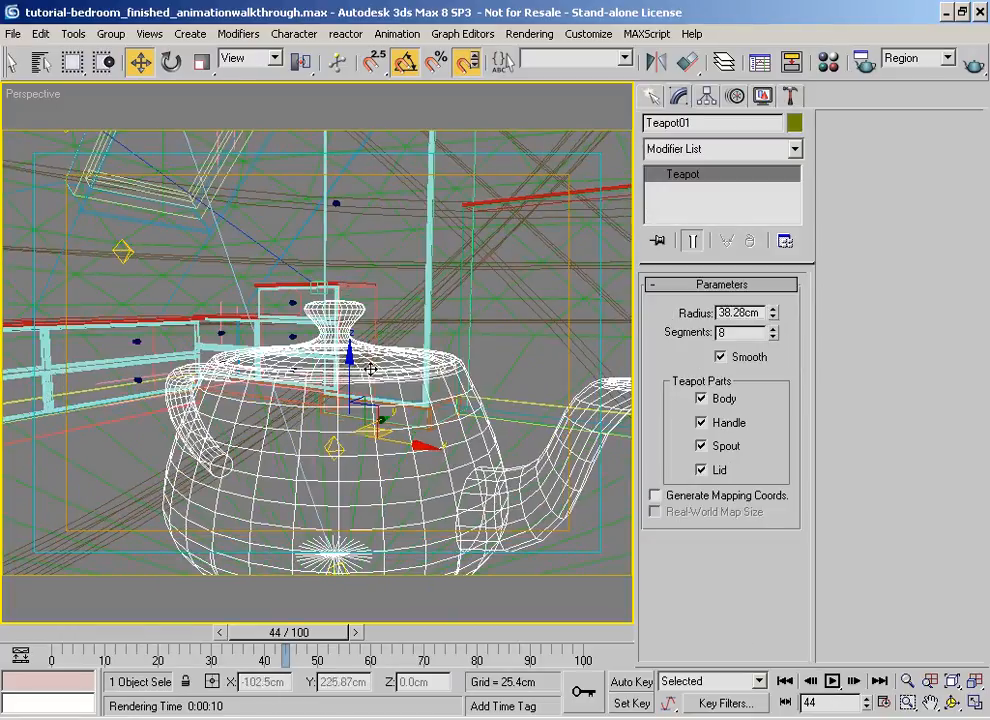
pyautogui.press('c')
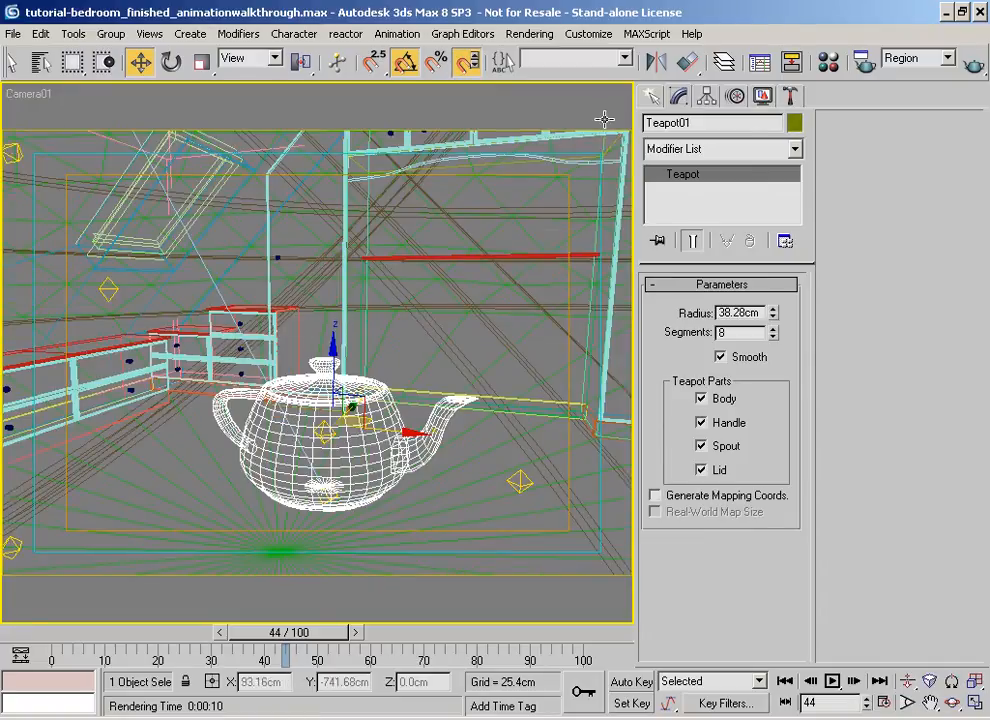
# Try 64 segments on the teapot and settle on 32
pyautogui.moveTo(730, 332); pyautogui.dragTo(684, 307)
pyautogui.write('64')
pyautogui.press('Return')
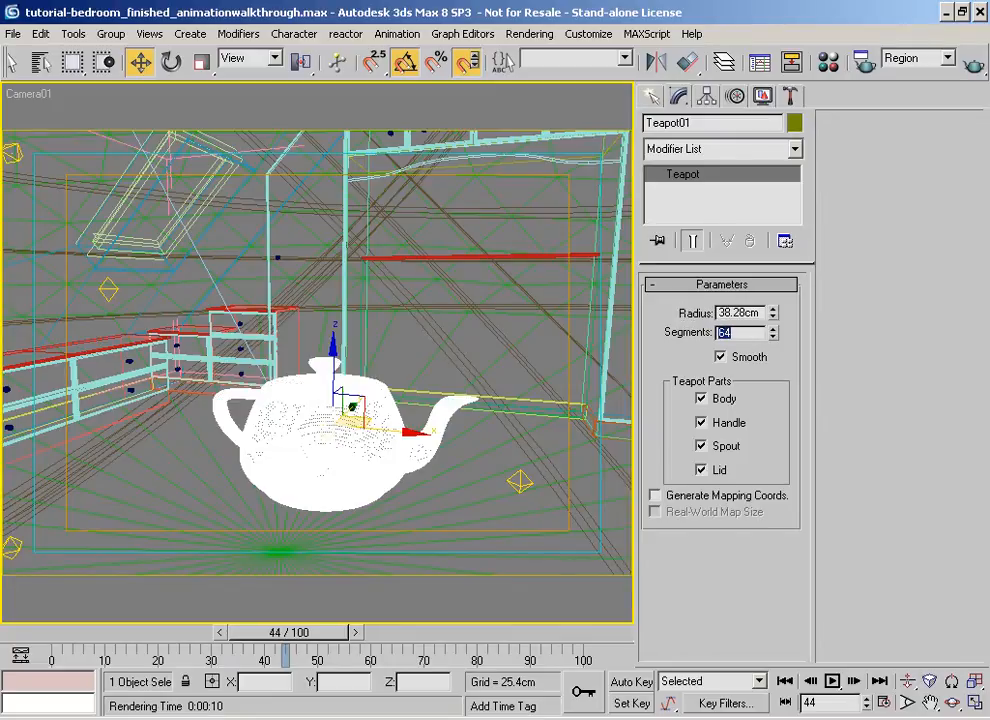
pyautogui.write('32')
pyautogui.press('Return')
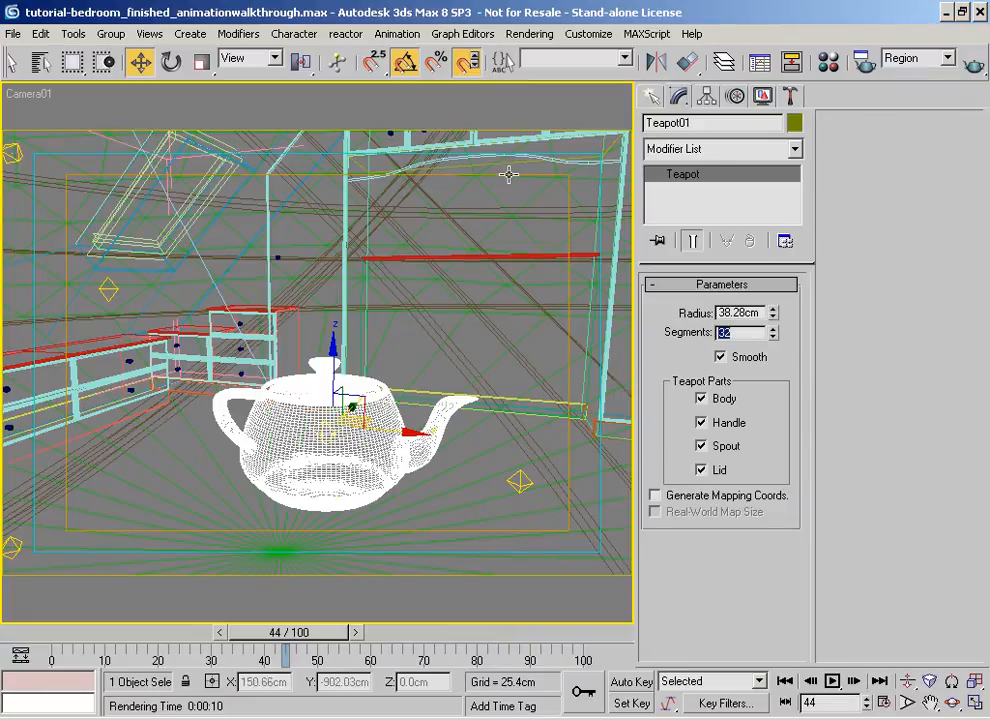
# Inspect the modifier stack of the trim above the wardrobe recess
pyautogui.click(556, 161)
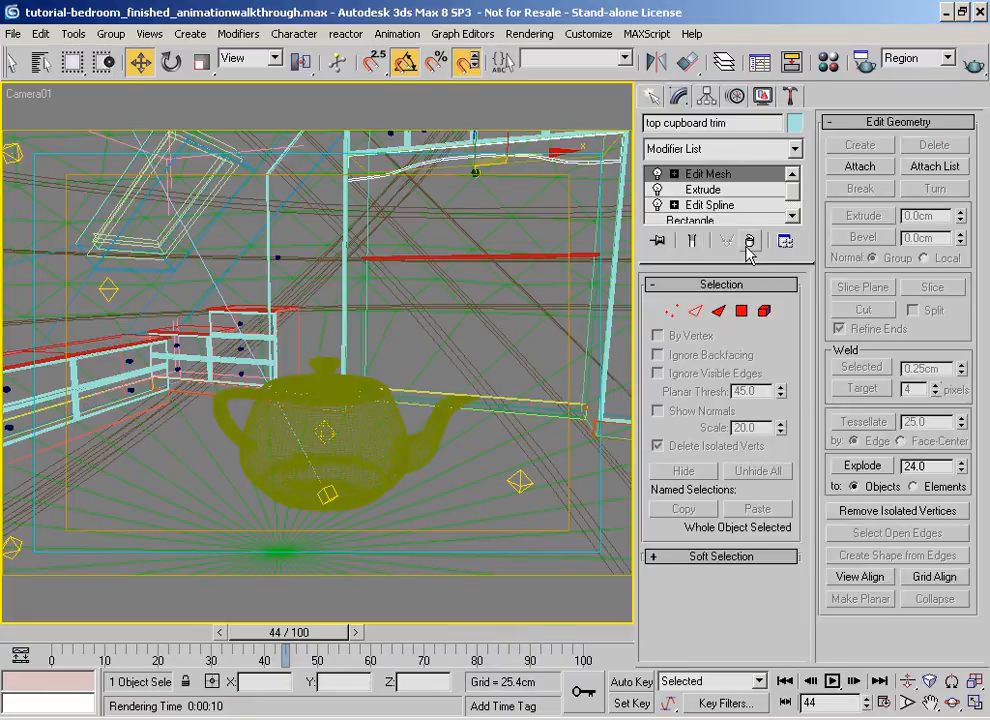
pyautogui.click(347, 427)
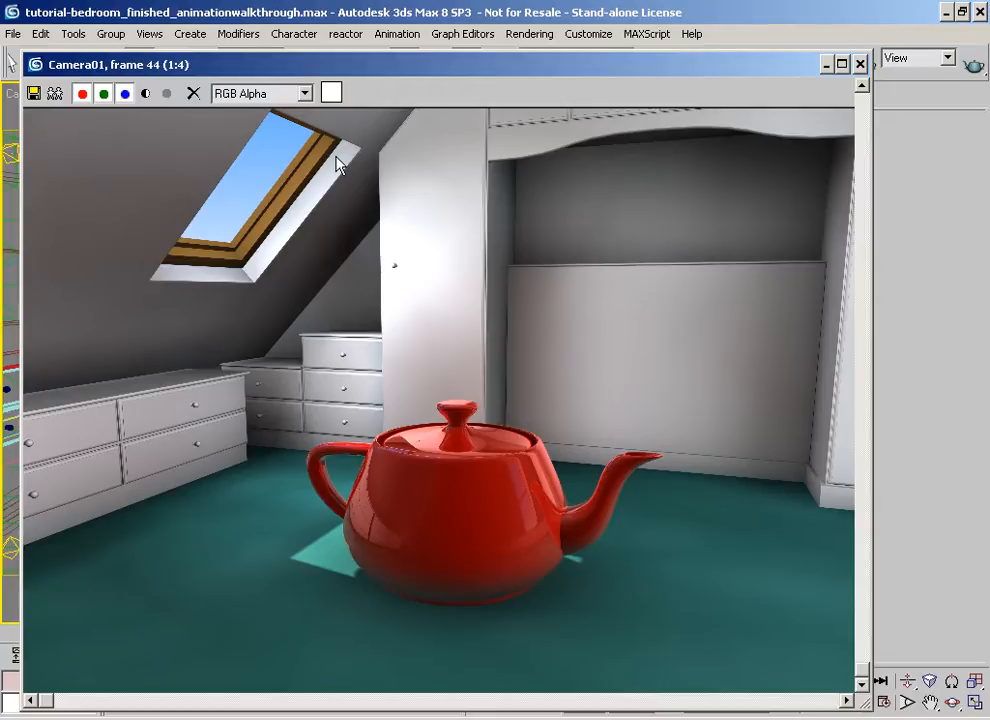
# Examine the drawer units and their knobs in the full Camera01 render at 1:1 scale
pyautogui.moveTo(437, 64); pyautogui.dragTo(437, 53)
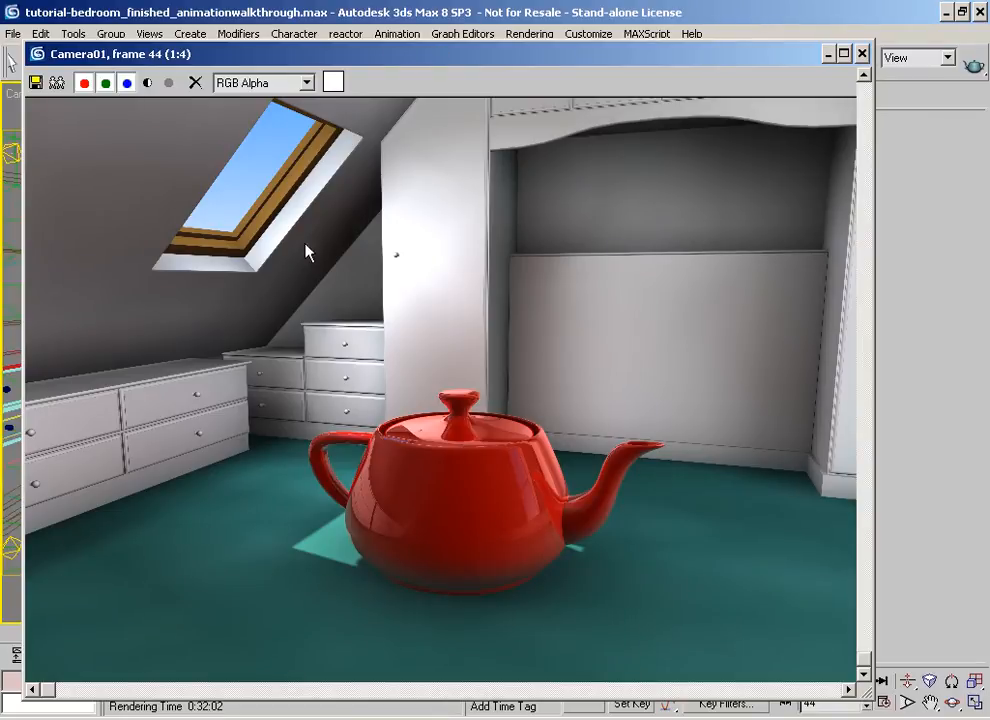
pyautogui.scroll(2, 185, 345)
pyautogui.moveTo(161, 451); pyautogui.dragTo(508, 328, button='middle')
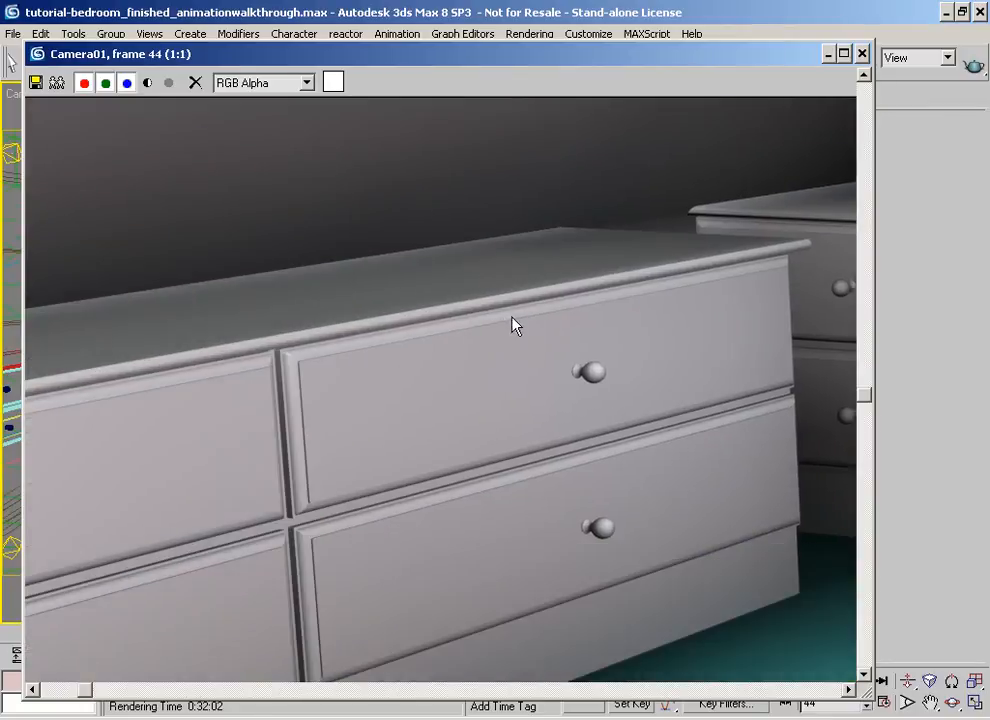
pyautogui.moveTo(632, 360); pyautogui.dragTo(509, 370, button='middle')
pyautogui.moveTo(418, 390); pyautogui.dragTo(546, 323, button='middle')
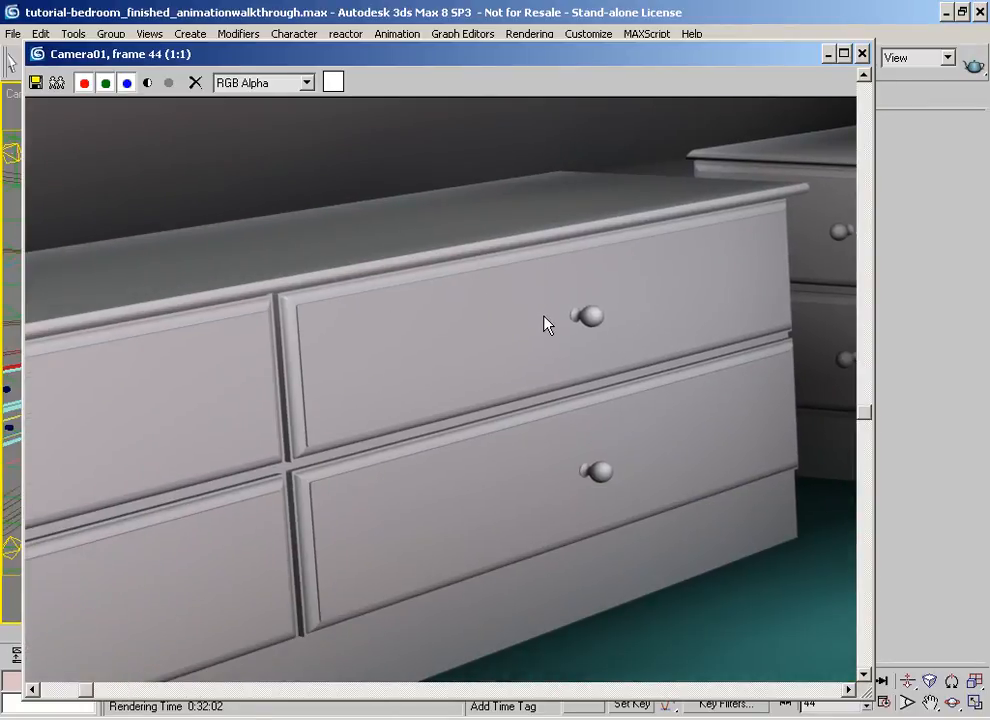
# Examine the drawer fronts and the teapot's reflections in the Camera01 render at 1:1 and 1:2 scale
pyautogui.moveTo(641, 336); pyautogui.dragTo(403, 366, button='middle')
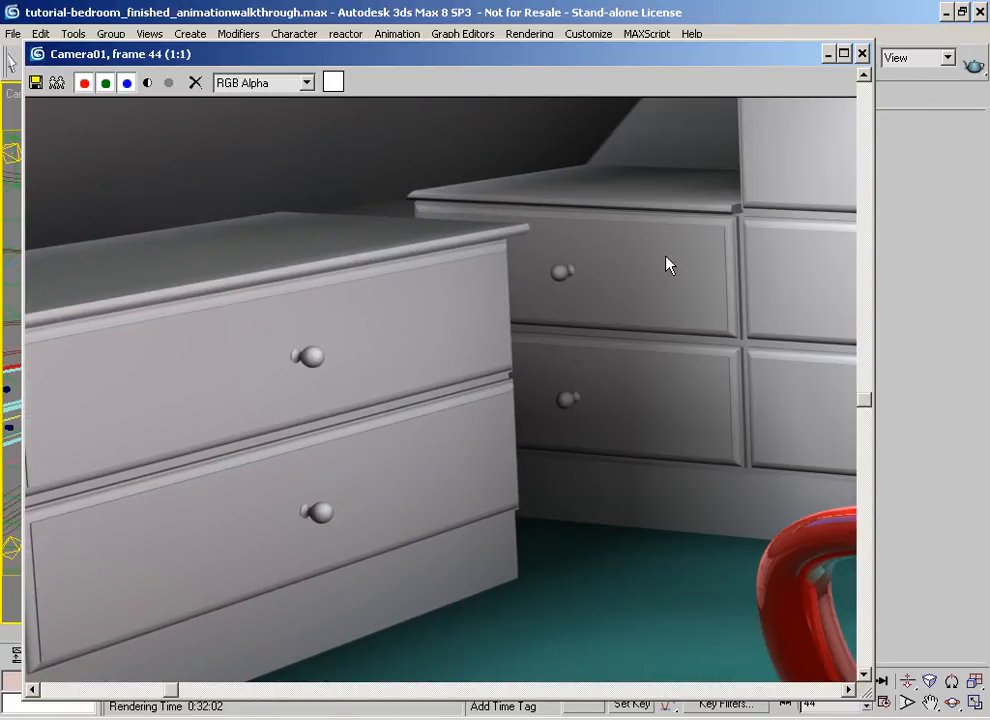
pyautogui.moveTo(663, 270); pyautogui.dragTo(424, 310, button='middle')
pyautogui.moveTo(509, 288); pyautogui.dragTo(407, 212, button='middle')
pyautogui.moveTo(418, 325); pyautogui.dragTo(372, 360, button='middle')
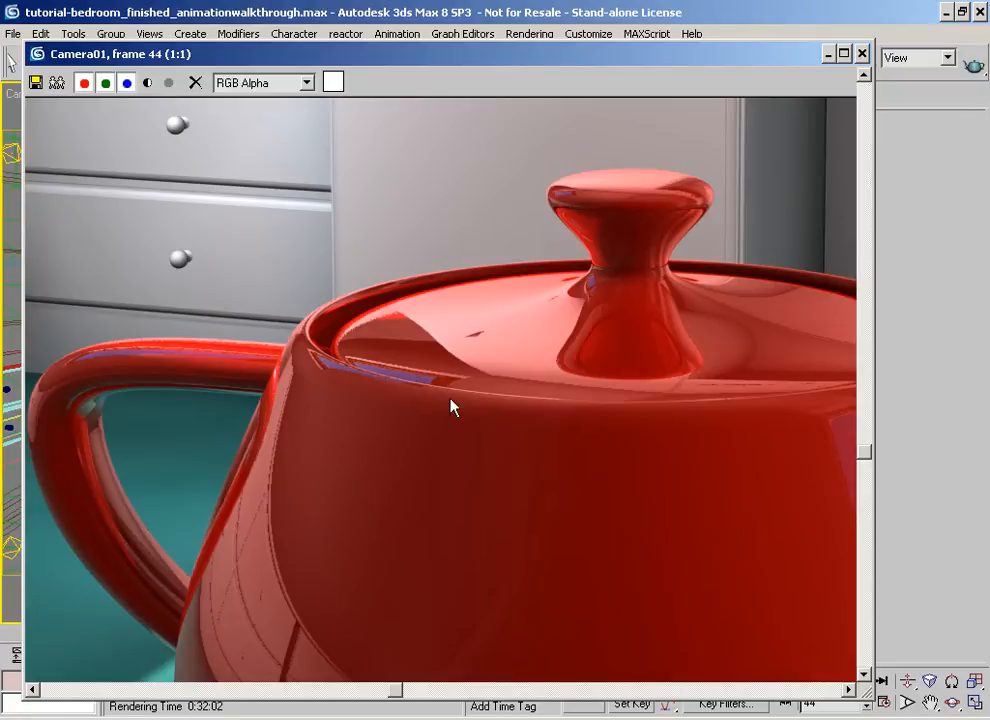
pyautogui.moveTo(625, 455); pyautogui.dragTo(429, 347, button='middle')
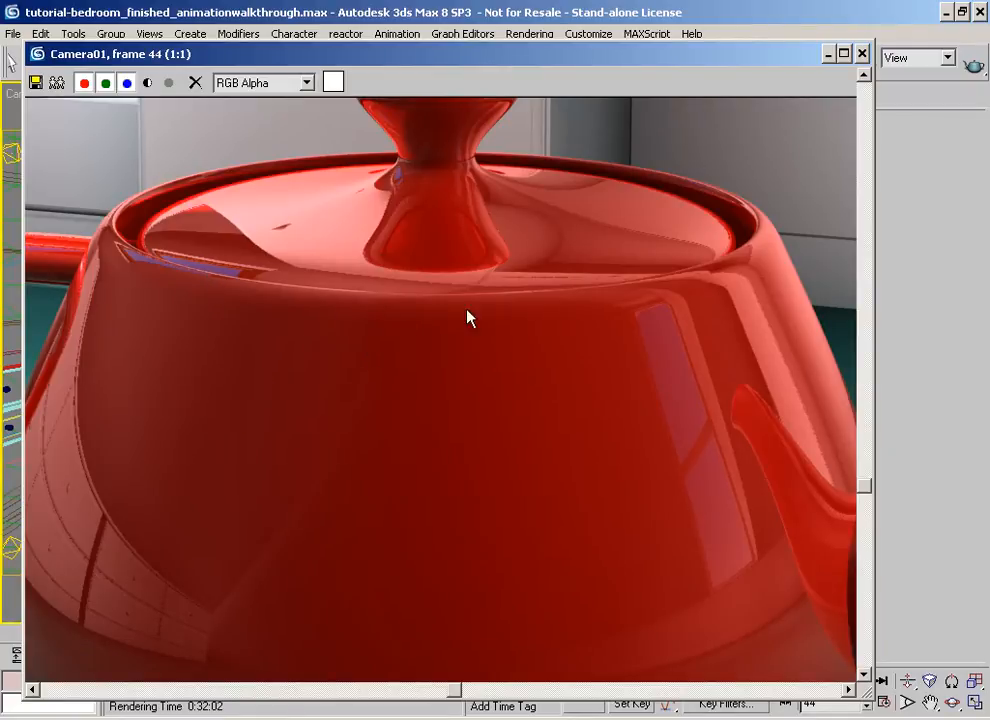
pyautogui.scroll(-1, 466, 263)
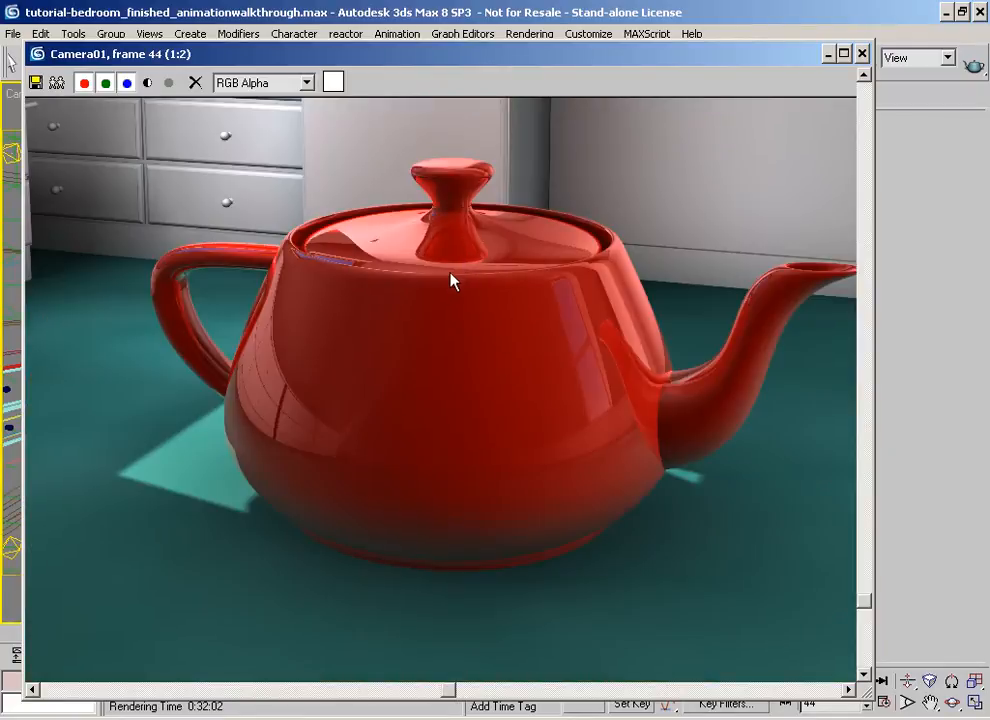
pyautogui.scroll(-1, 440, 285)
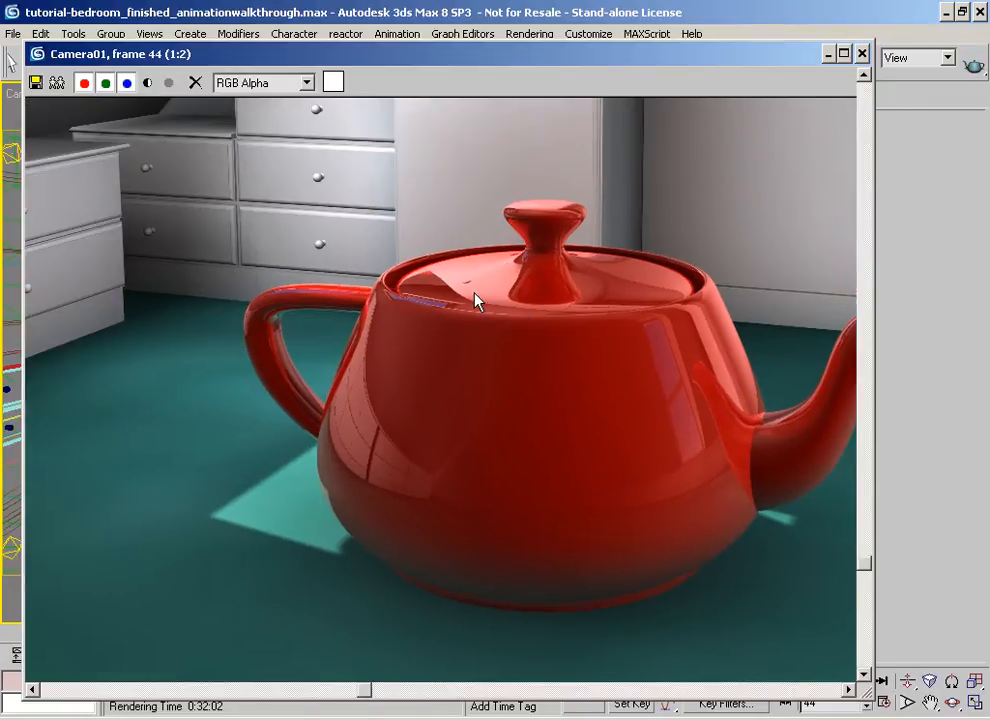
# Save the rendered image as "teapot in bedroom raw.bmp" in RGB 24 bit
pyautogui.click(35, 82)
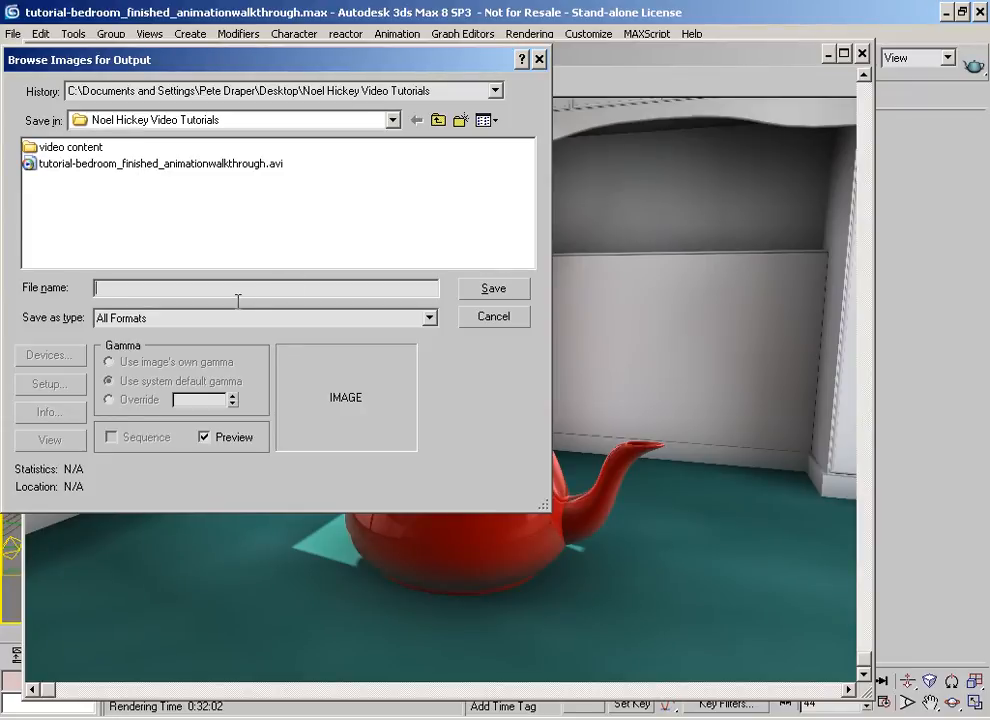
pyautogui.write('teapot in bedroom r')
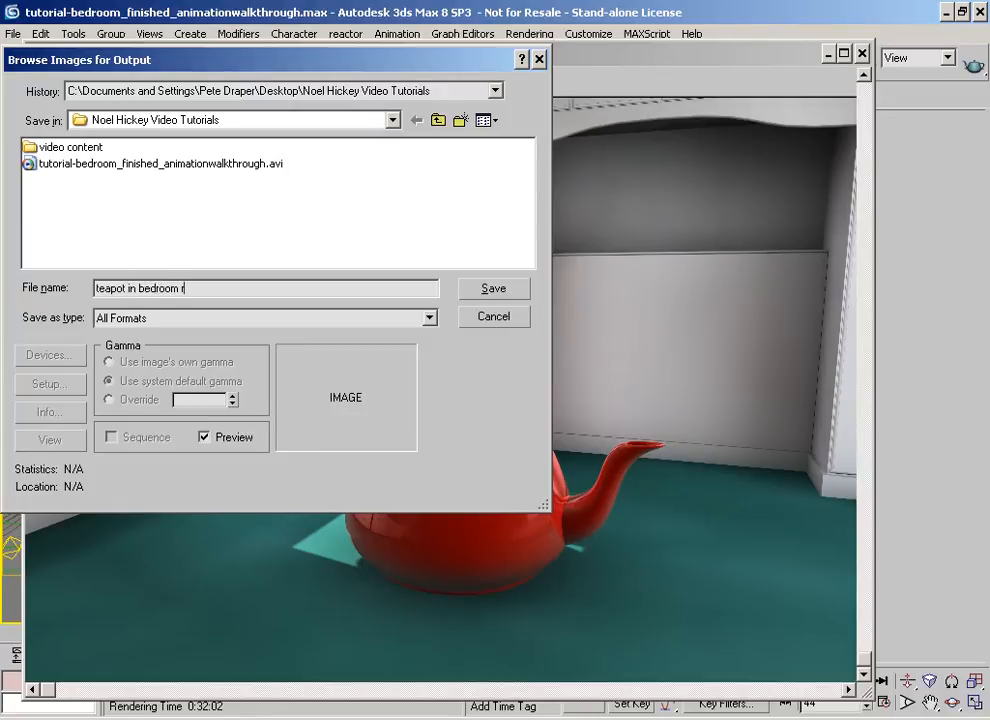
pyautogui.write('mp')
pyautogui.press('Return')
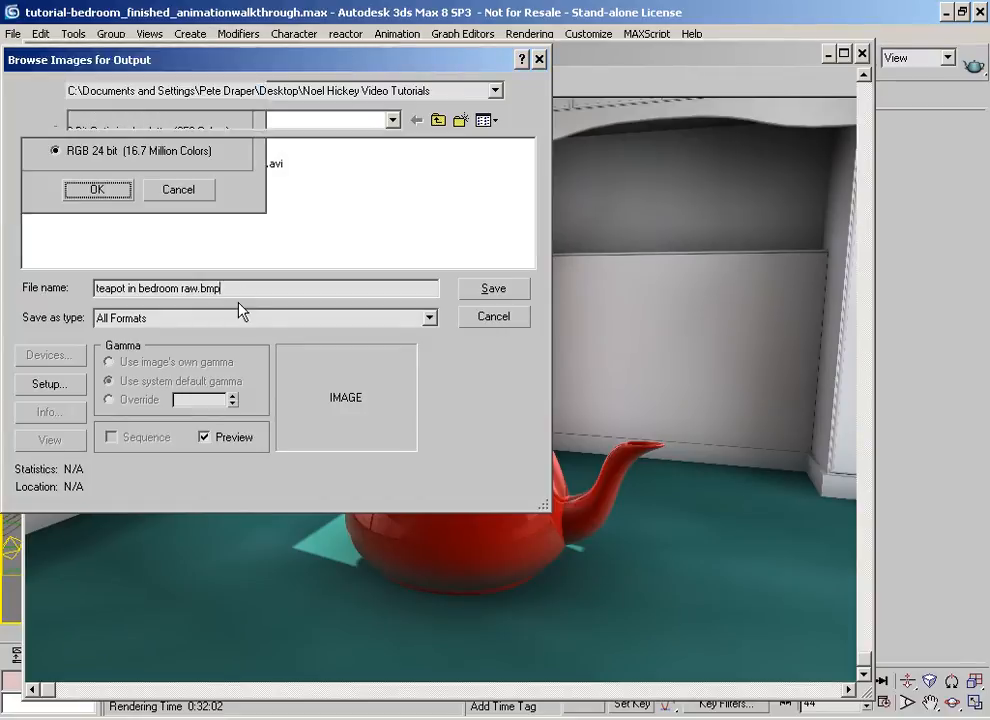
pyautogui.press('Return')
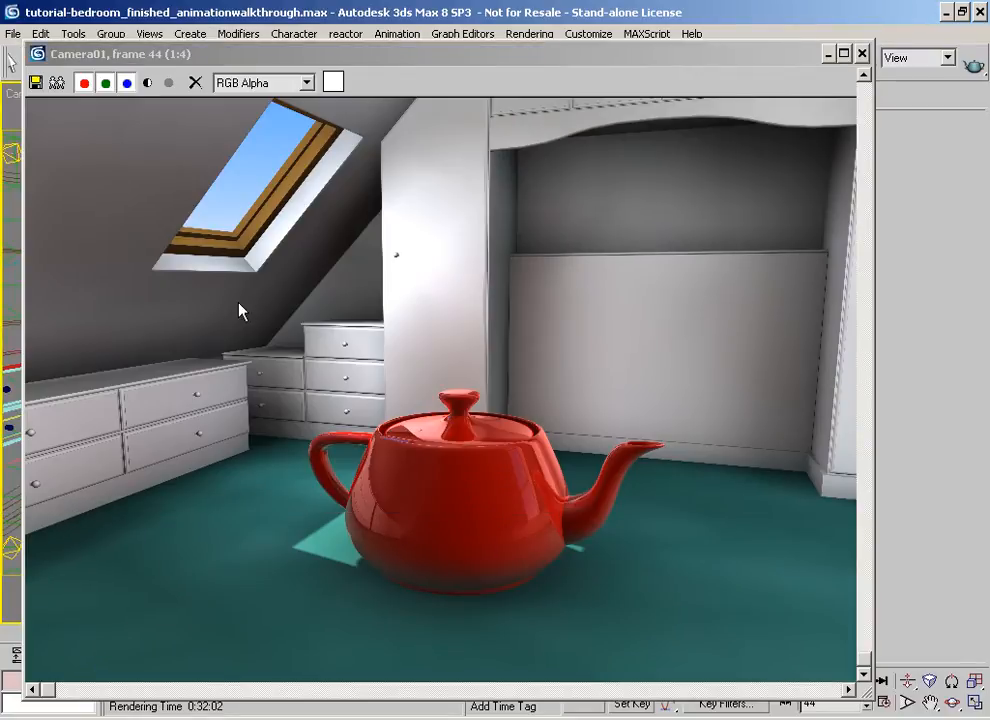
# Switch to Adobe Photoshop and close the Untitled-1 document without saving it
pyautogui.click(110, 713)
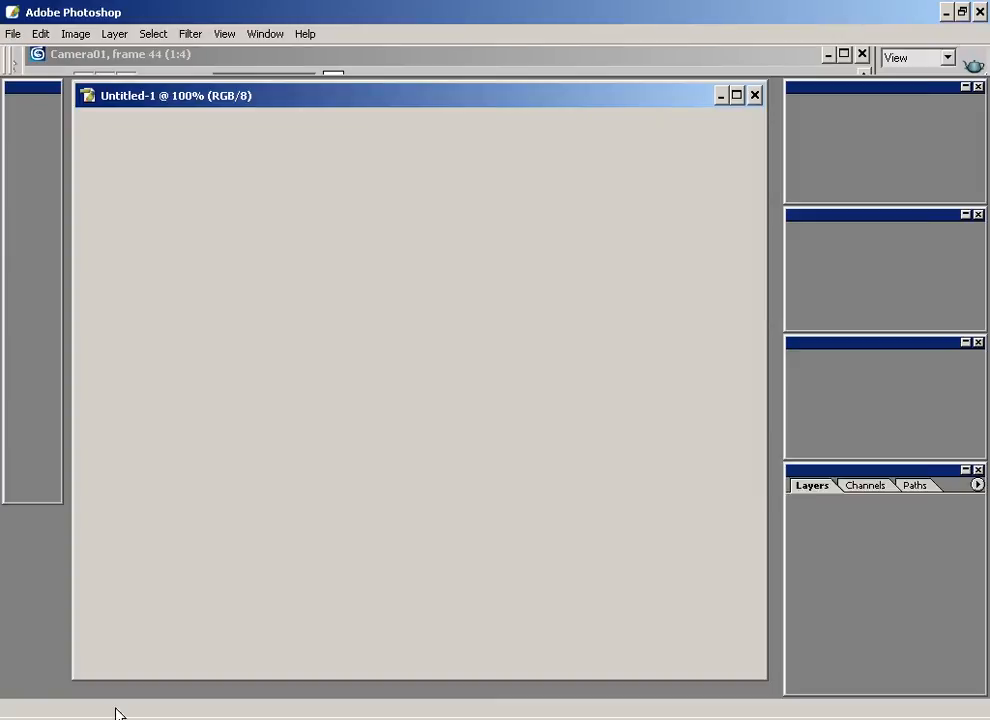
pyautogui.click(754, 96)
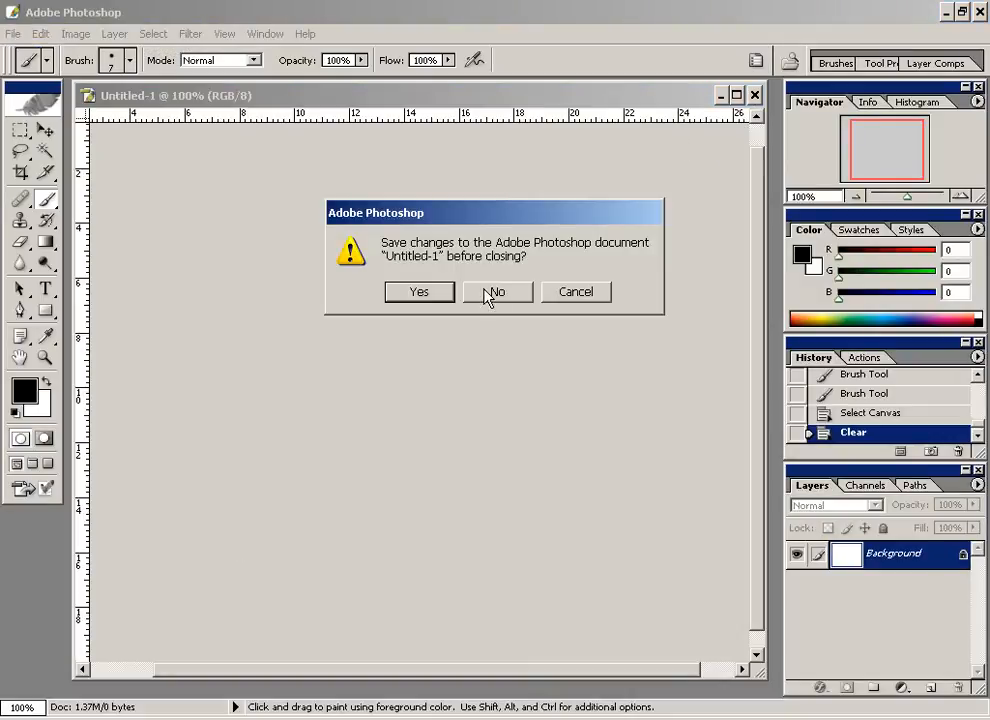
pyautogui.click(492, 291)
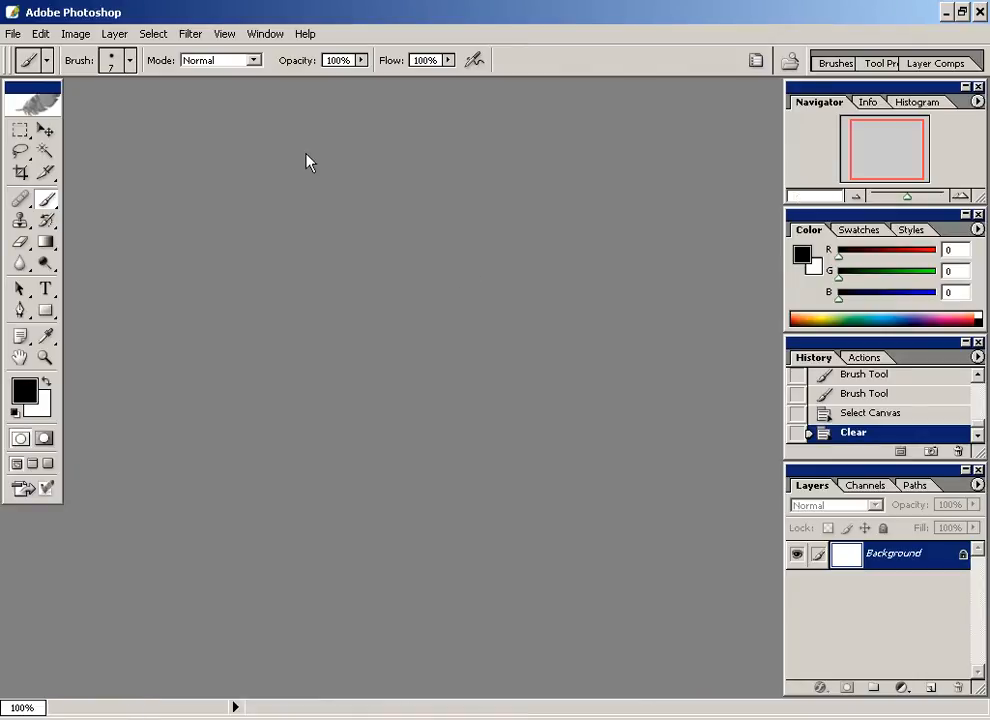
# Open "teapot in bedroom raw.bmp" from the video tutorials folder on the desktop
pyautogui.doubleClick(372, 171)
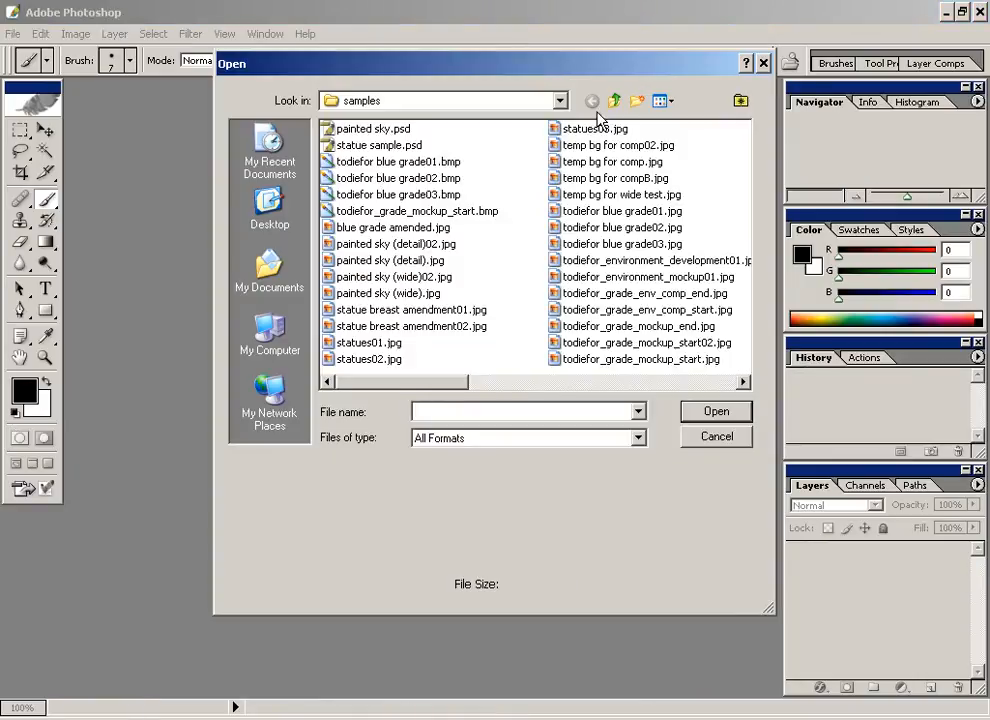
pyautogui.click(614, 102)
pyautogui.click(614, 101)
pyautogui.click(614, 101)
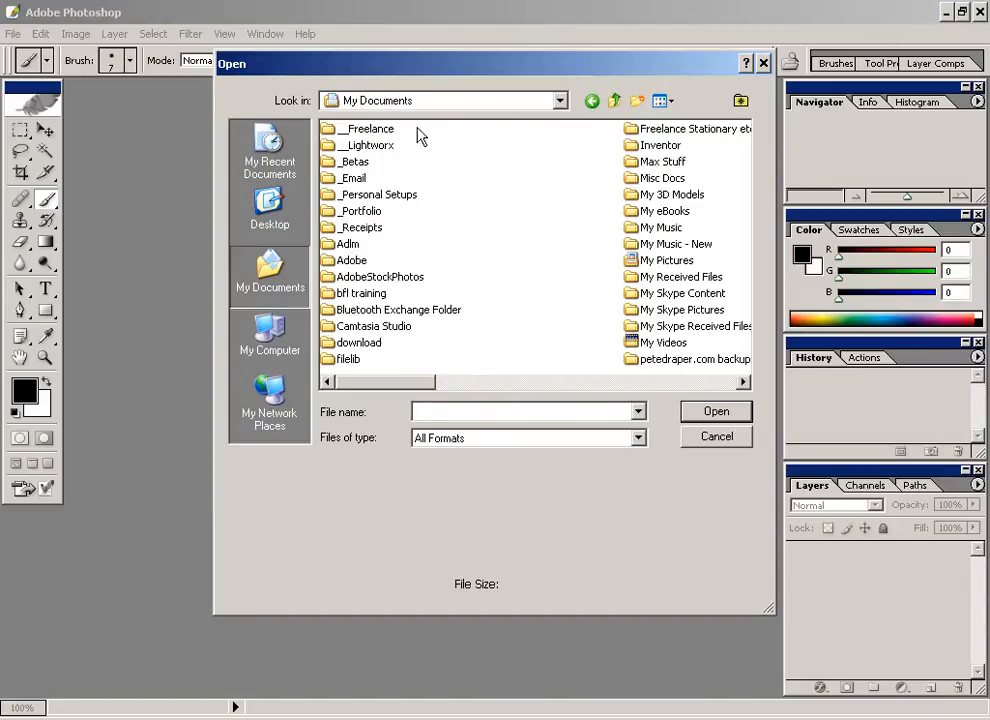
pyautogui.doubleClick(370, 146)
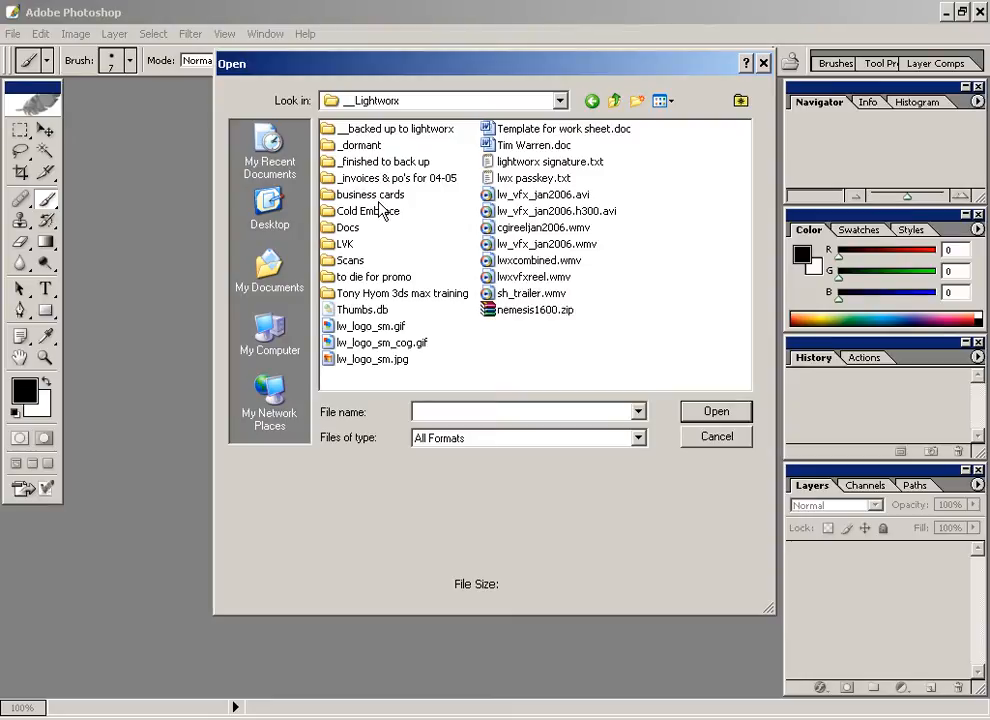
pyautogui.click(614, 101)
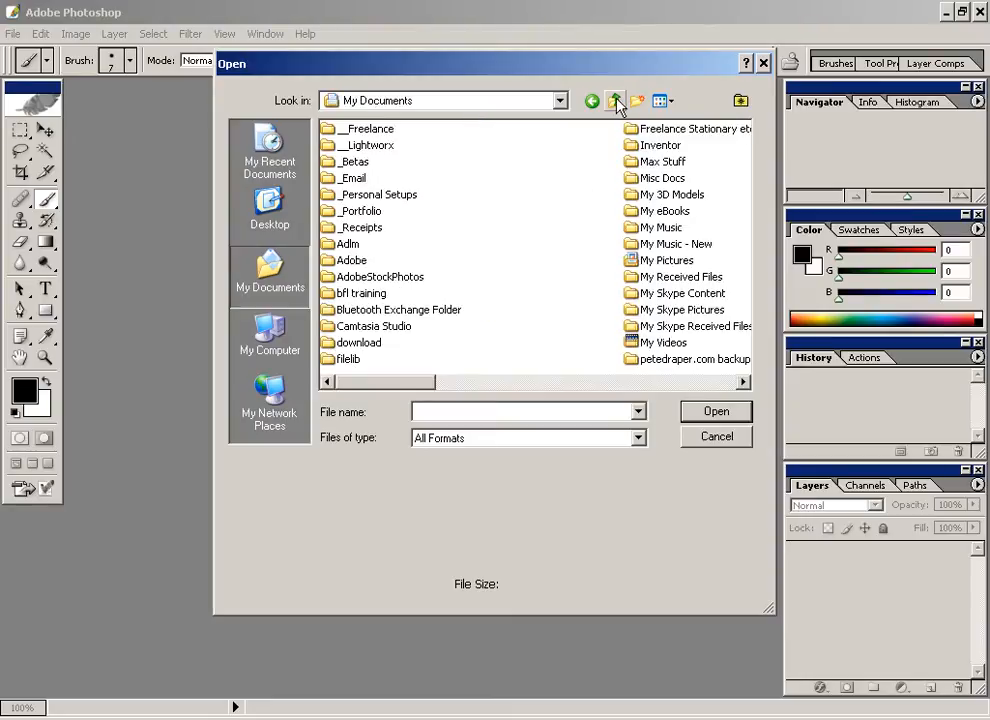
pyautogui.click(614, 101)
pyautogui.doubleClick(432, 180)
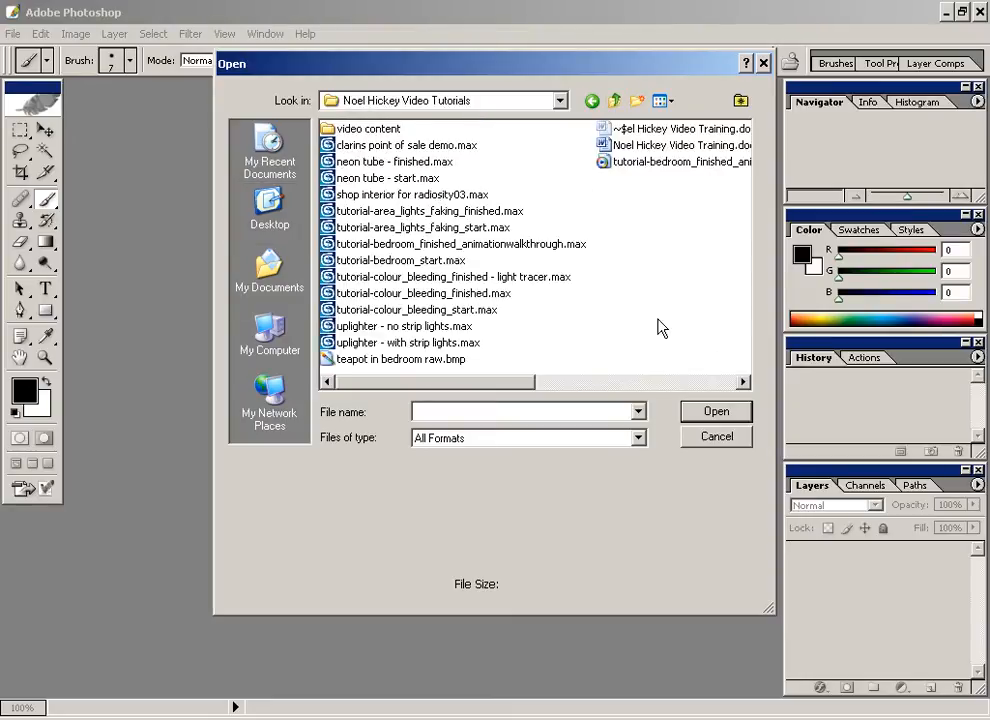
pyautogui.click(398, 360)
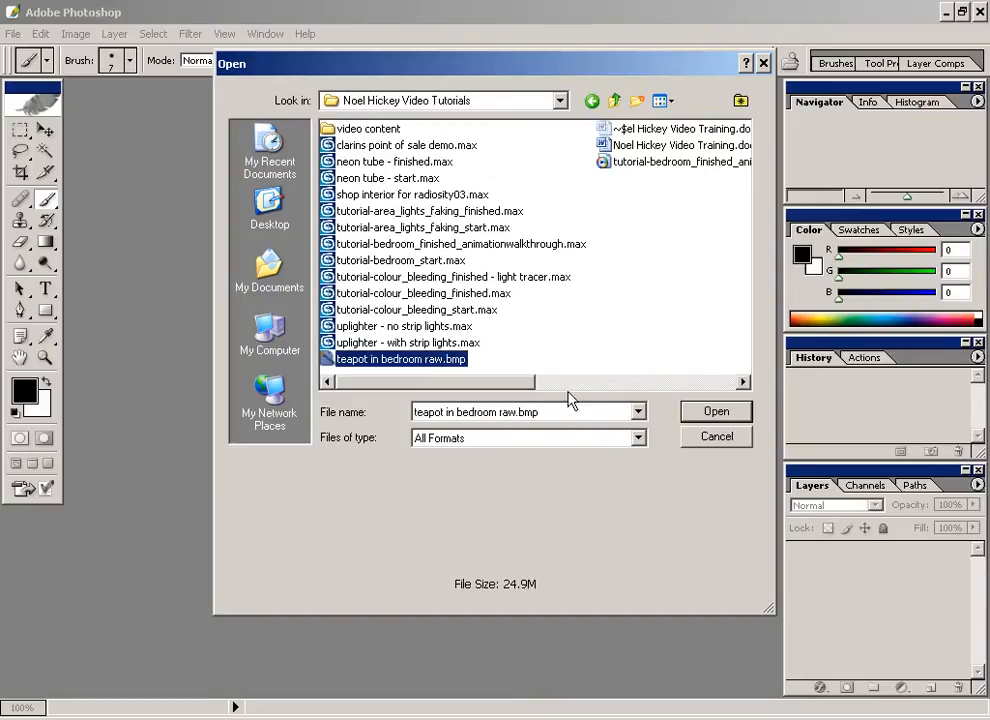
pyautogui.click(716, 411)
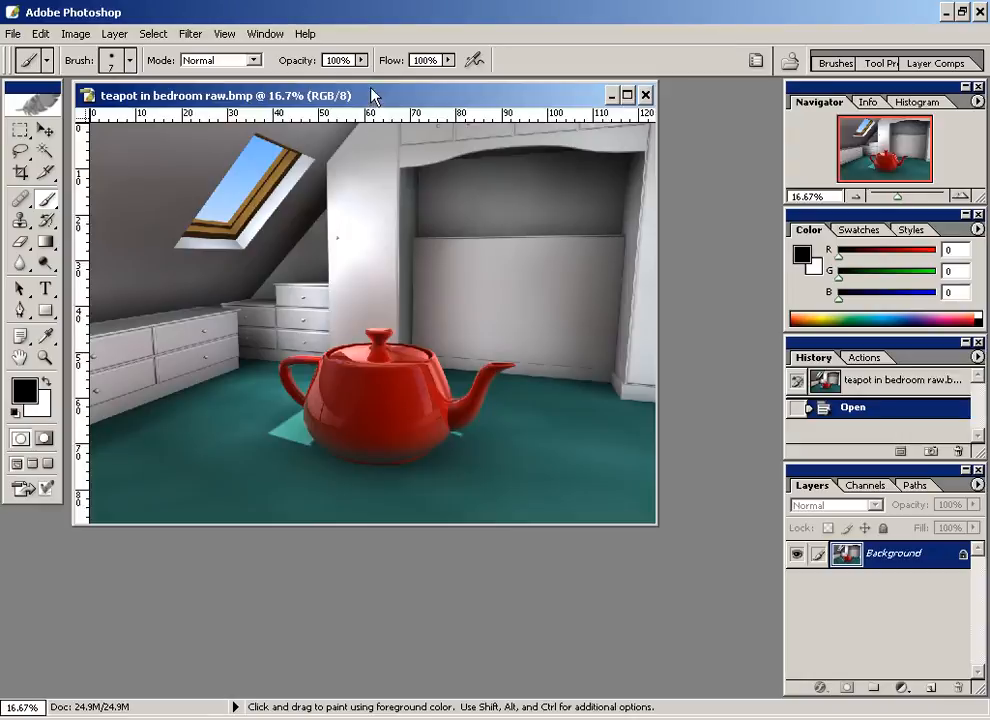
# Maximize the image window and duplicate the Background layer
pyautogui.moveTo(371, 95); pyautogui.dragTo(383, 145)
pyautogui.doubleClick(382, 146)
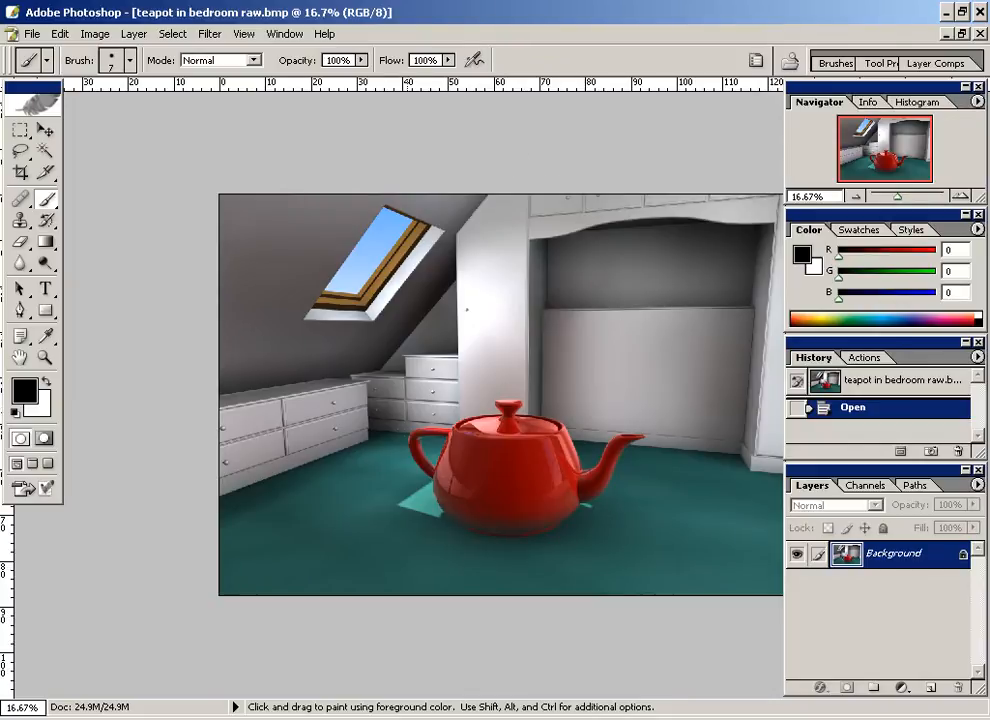
pyautogui.press('v')
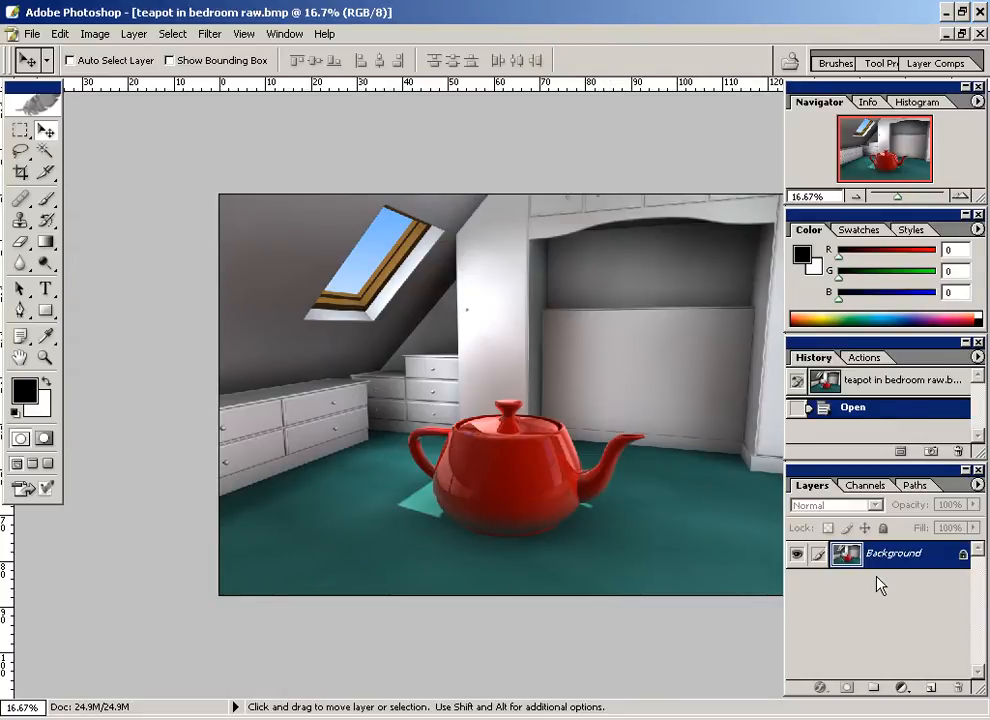
pyautogui.click(848, 550)
pyautogui.moveTo(848, 552); pyautogui.dragTo(931, 688)
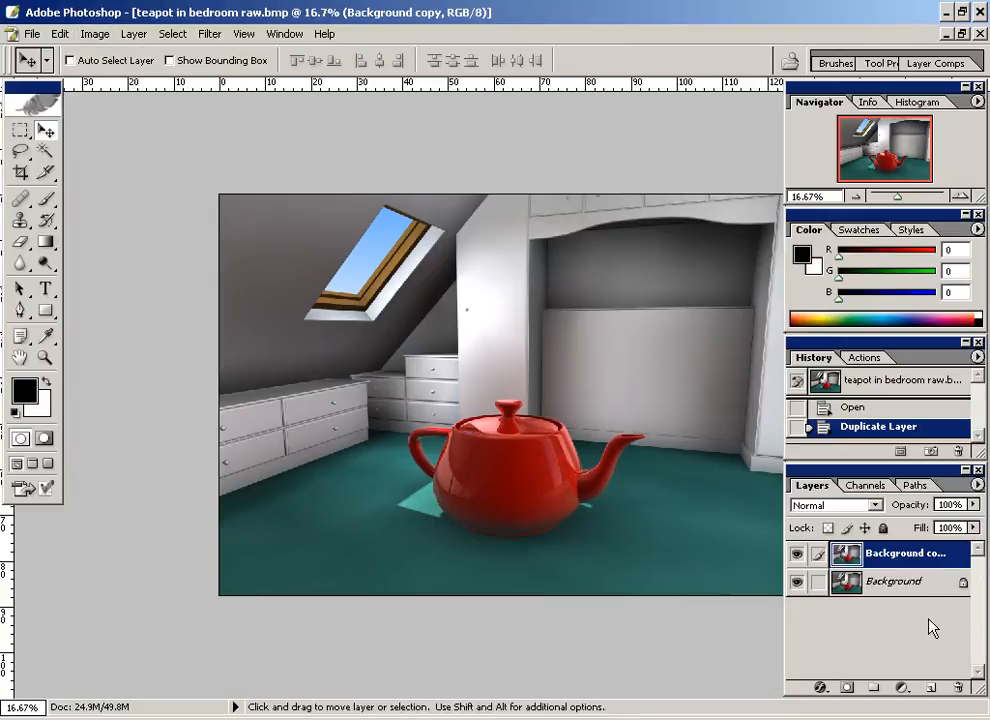
# Apply Levels to the Background copy layer with the RGB black input level at 152
pyautogui.click(96, 34)
pyautogui.moveTo(123, 78)
pyautogui.click(240, 78)
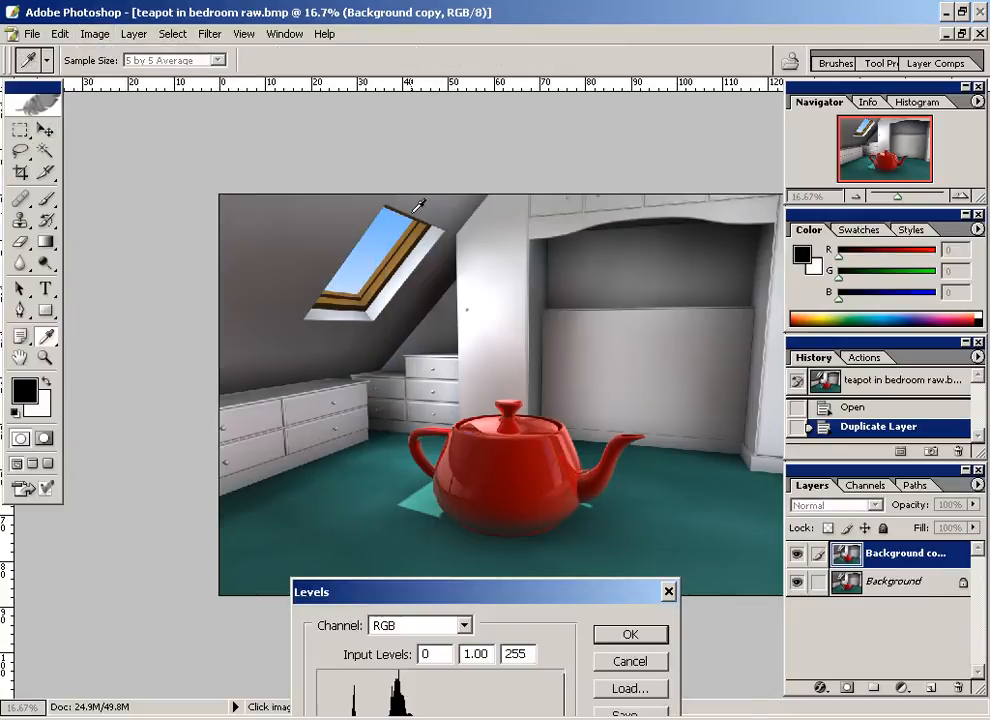
pyautogui.moveTo(464, 590); pyautogui.dragTo(649, 53)
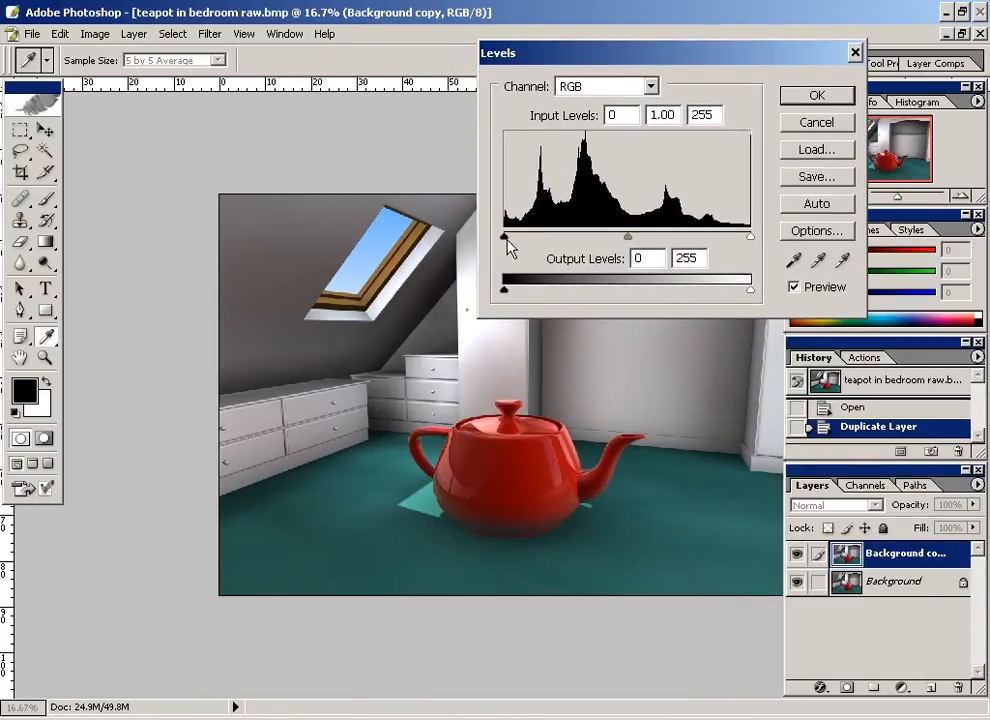
pyautogui.moveTo(507, 236); pyautogui.dragTo(665, 237)
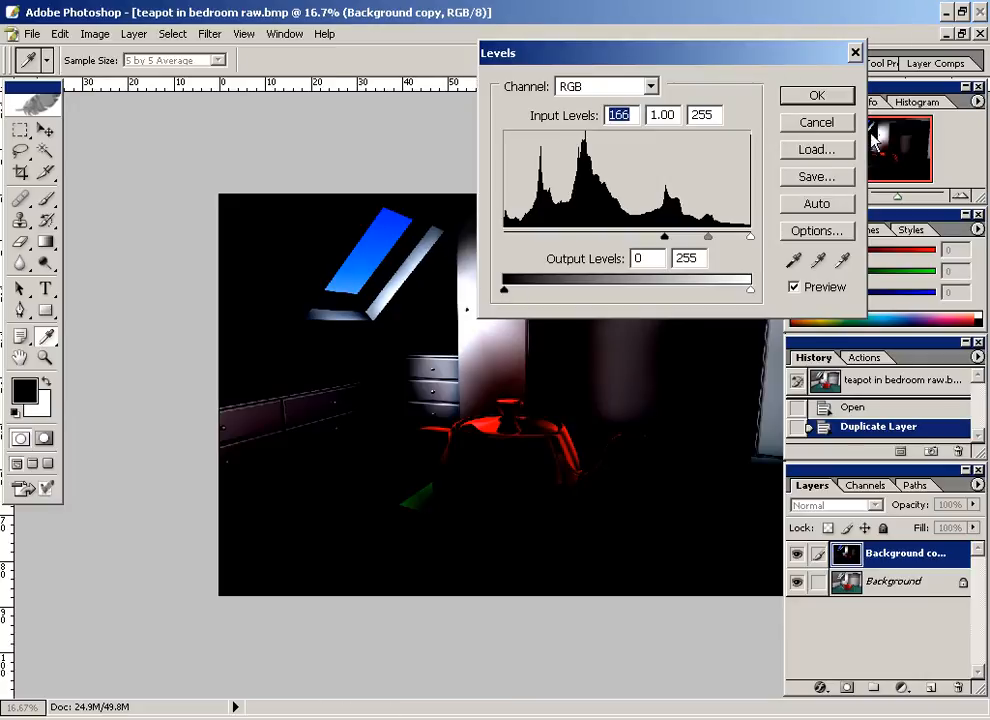
pyautogui.moveTo(665, 238); pyautogui.dragTo(651, 238)
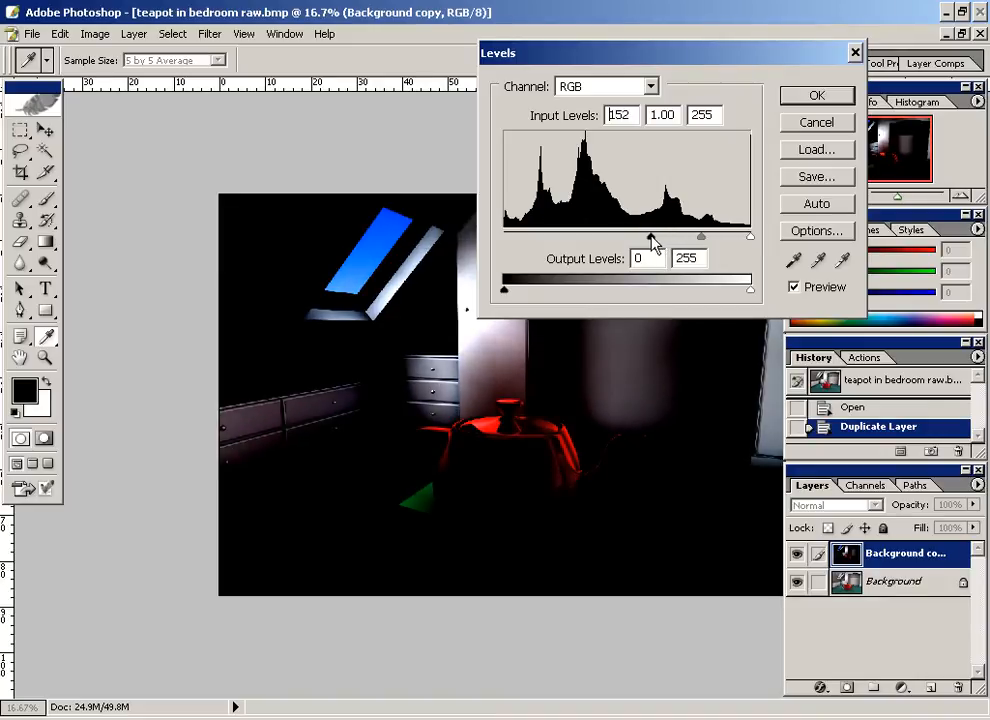
pyautogui.click(816, 95)
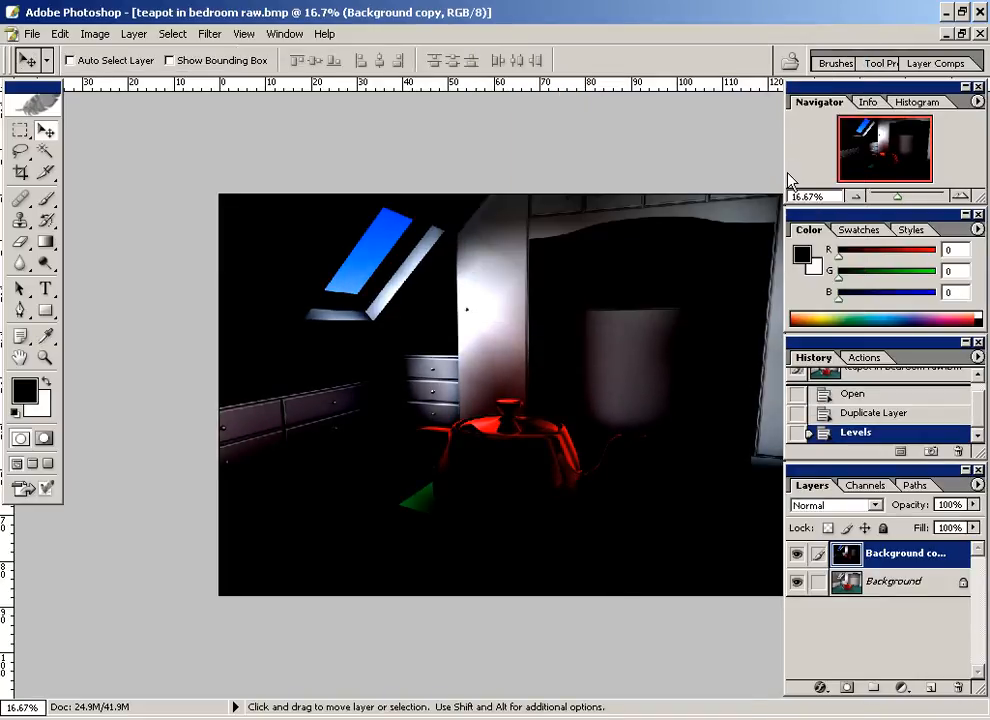
# Restore the document to a floating window and enlarge it to show the whole image with an empty margin around it
pyautogui.hotkey('ctrl', '-')
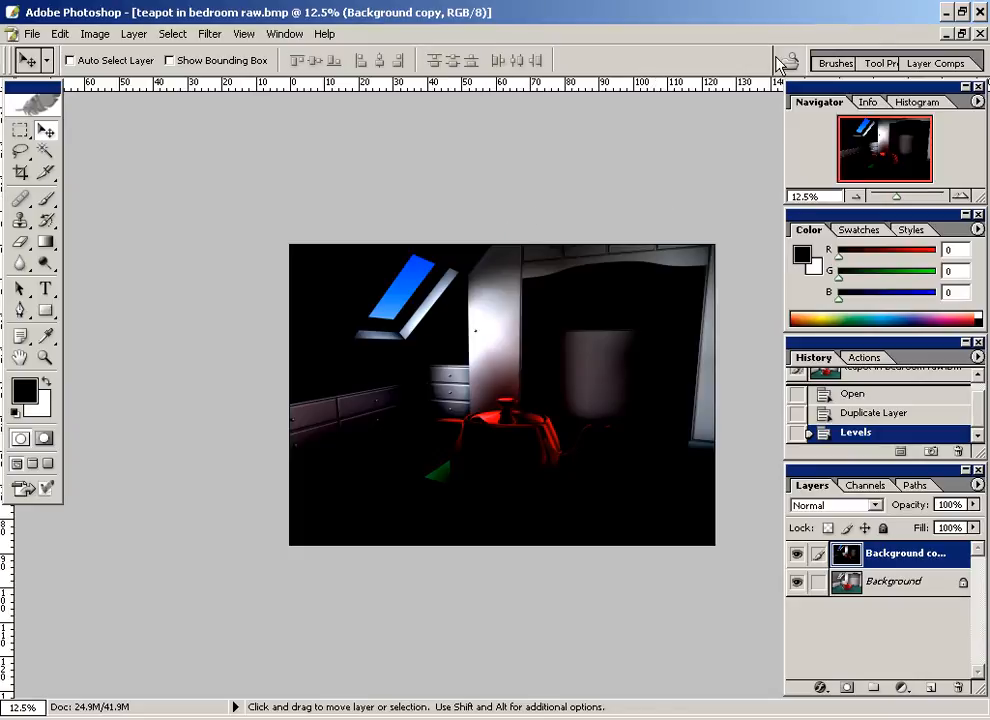
pyautogui.hotkey('ctrl', '+')
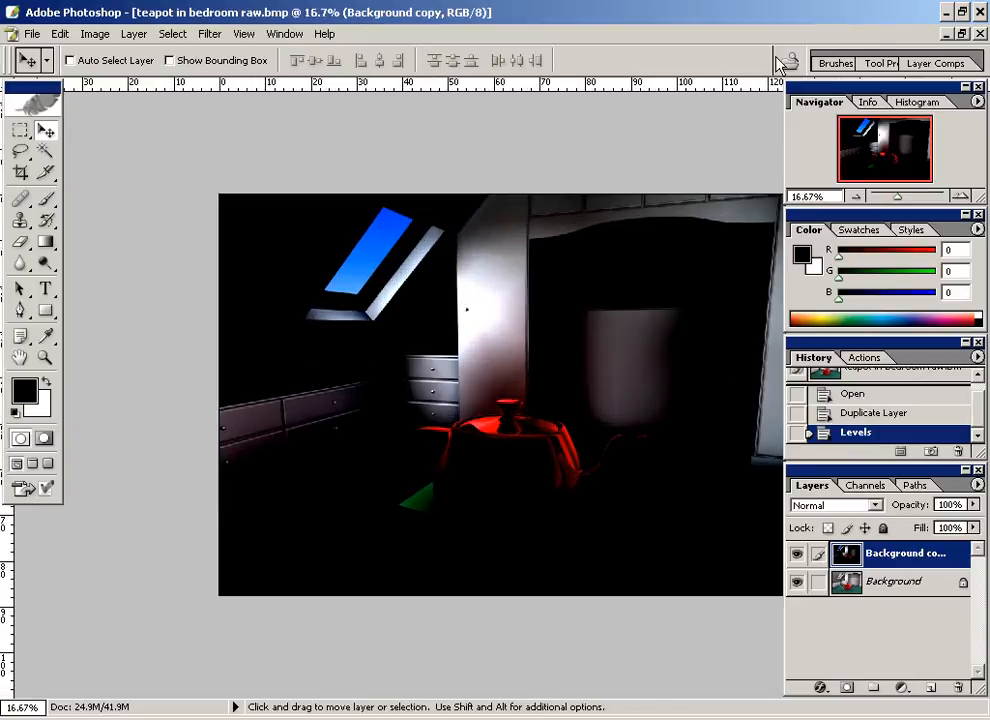
pyautogui.click(961, 33)
pyautogui.moveTo(487, 145); pyautogui.dragTo(477, 94)
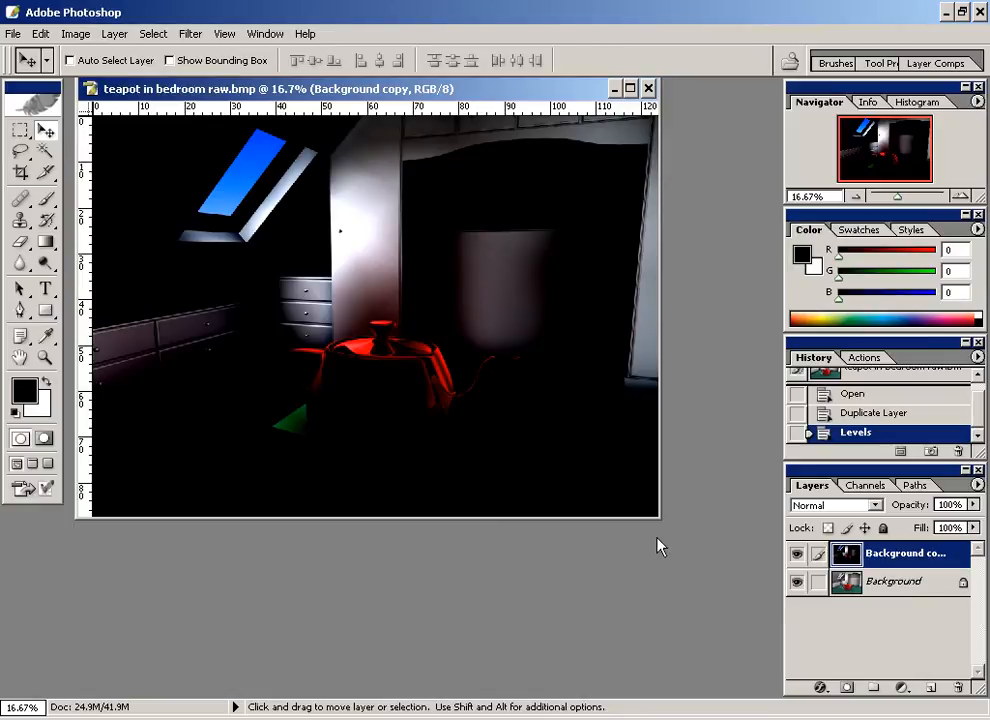
pyautogui.moveTo(660, 518); pyautogui.dragTo(770, 675)
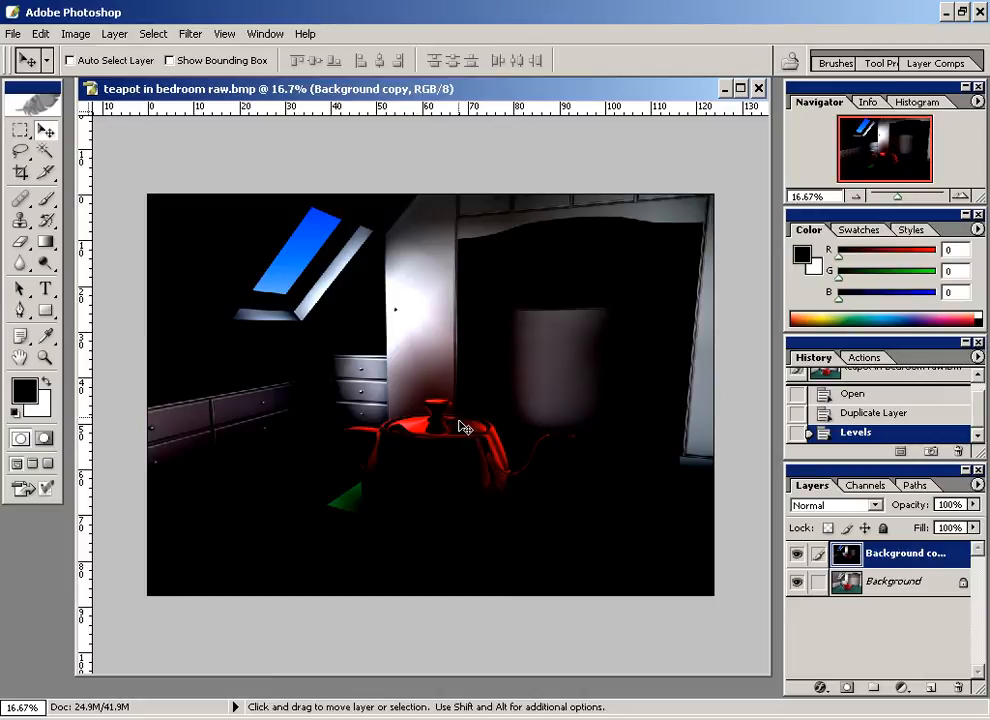
# Lasso the room's furniture, floor and teapot with 0 px feather, leaving the skylight and its sloping wall outside the selection
pyautogui.press('l')
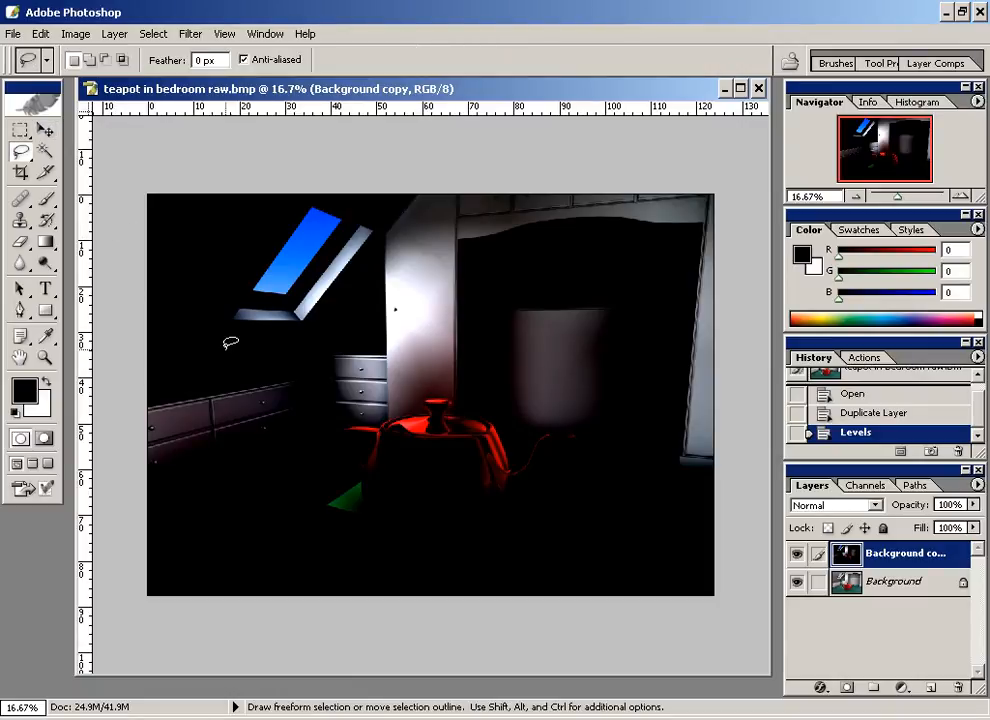
pyautogui.moveTo(141, 397)
pyautogui.mouseDown()
pyautogui.moveTo(332, 320)
pyautogui.moveTo(362, 290)
pyautogui.moveTo(388, 215)
pyautogui.moveTo(449, 184)
pyautogui.moveTo(570, 172)
pyautogui.moveTo(754, 275)
pyautogui.moveTo(727, 524)
pyautogui.moveTo(662, 593)
pyautogui.moveTo(137, 604)
pyautogui.mouseUp()
pyautogui.moveTo(115, 405); pyautogui.dragTo(117, 310)
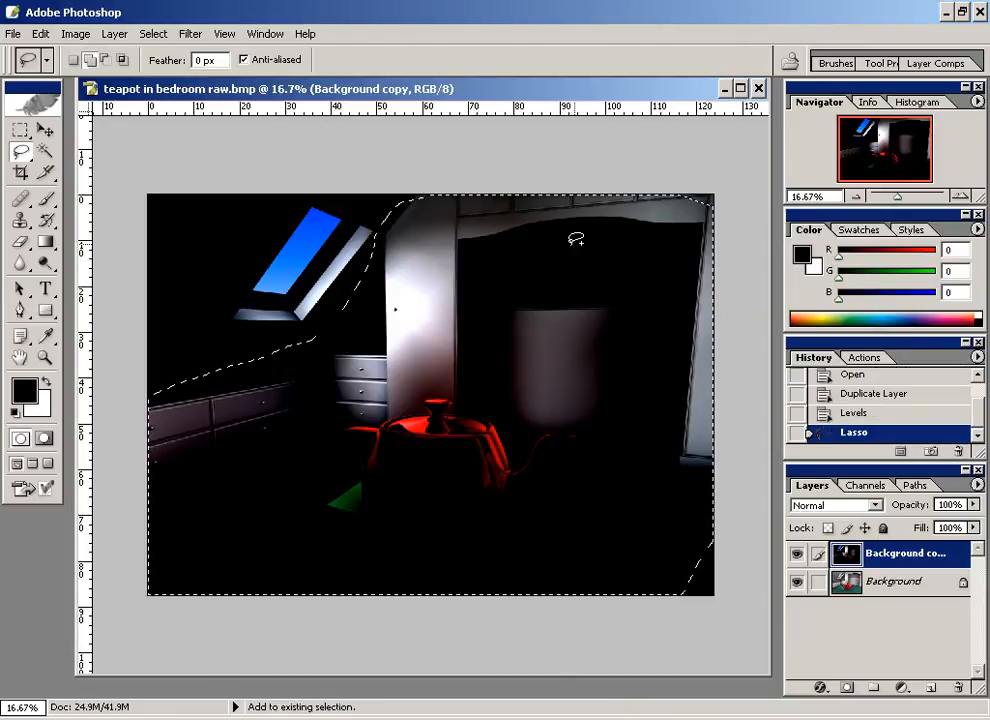
pyautogui.keyDown('shift'); pyautogui.moveTo(596, 250); pyautogui.dragTo(617, 214); pyautogui.keyUp('shift')
pyautogui.moveTo(685, 165)
pyautogui.keyDown('shift'); pyautogui.mouseDown()
pyautogui.moveTo(747, 159)
pyautogui.moveTo(716, 254)
pyautogui.mouseUp(); pyautogui.keyUp('shift')
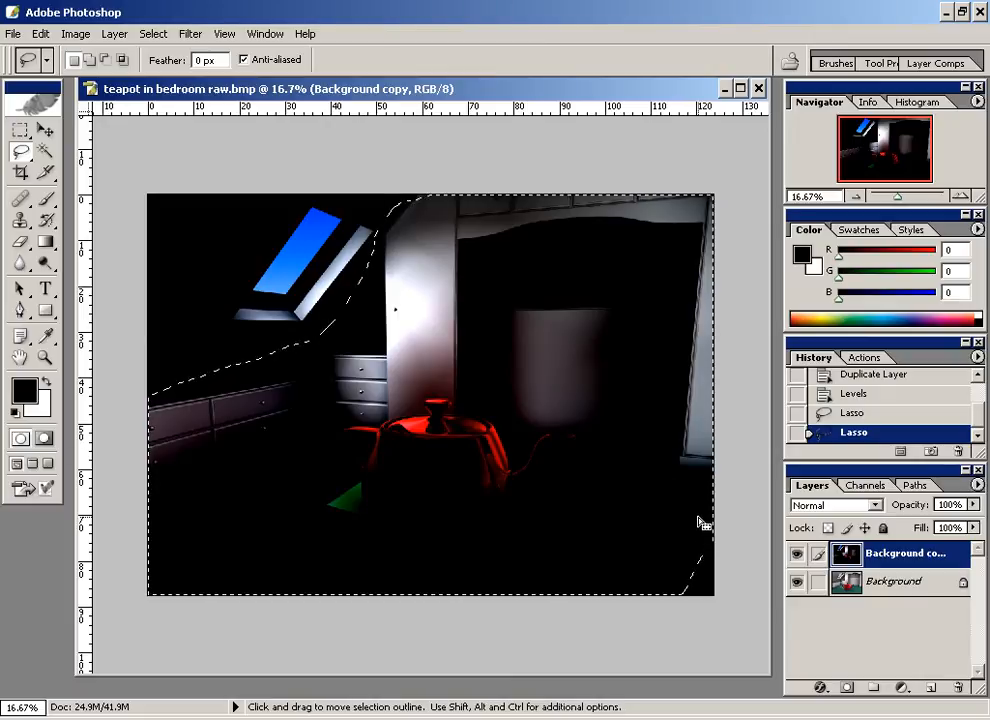
# Duplicate the darkened Background copy layer and hide the layer it was copied from
pyautogui.moveTo(847, 550); pyautogui.dragTo(930, 688)
pyautogui.click(797, 582)
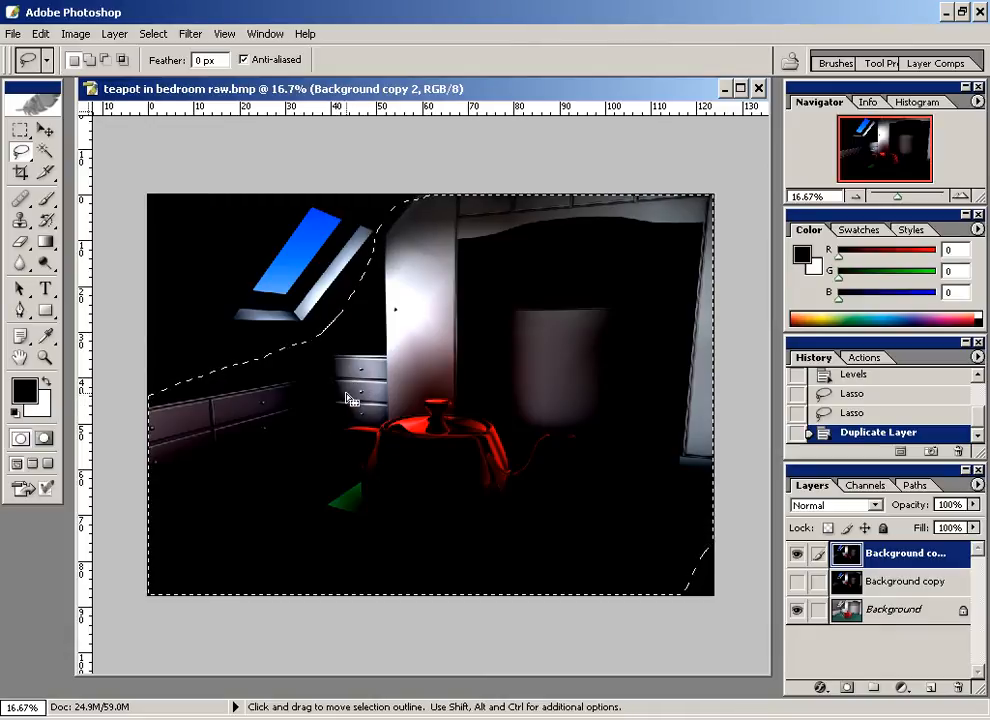
pyautogui.click(24, 390)
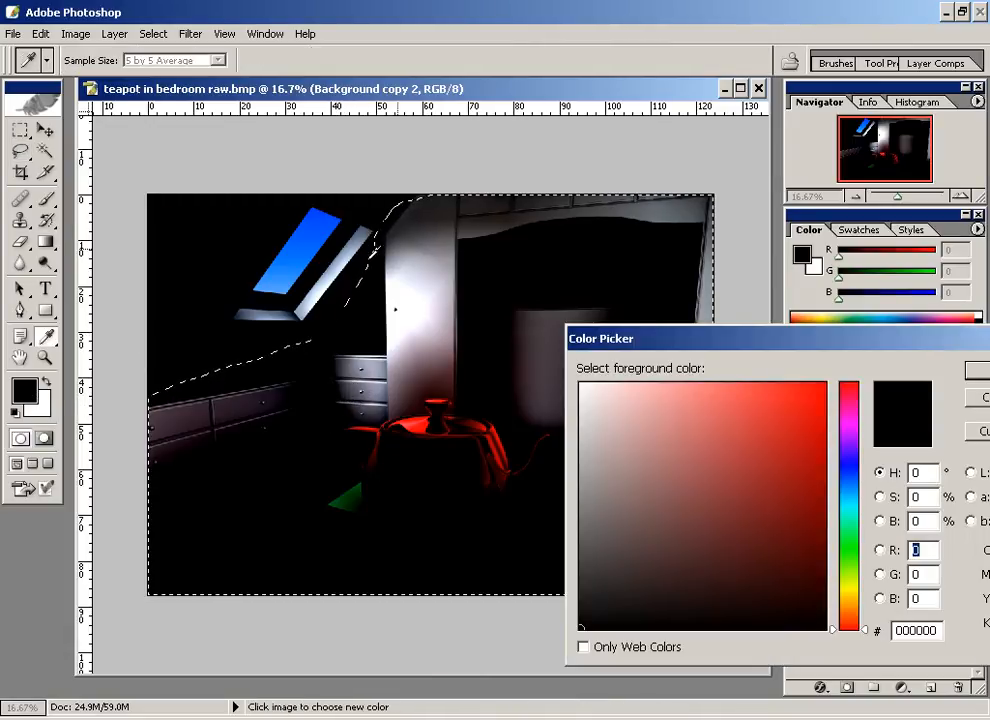
pyautogui.click(773, 486)
pyautogui.click(972, 370)
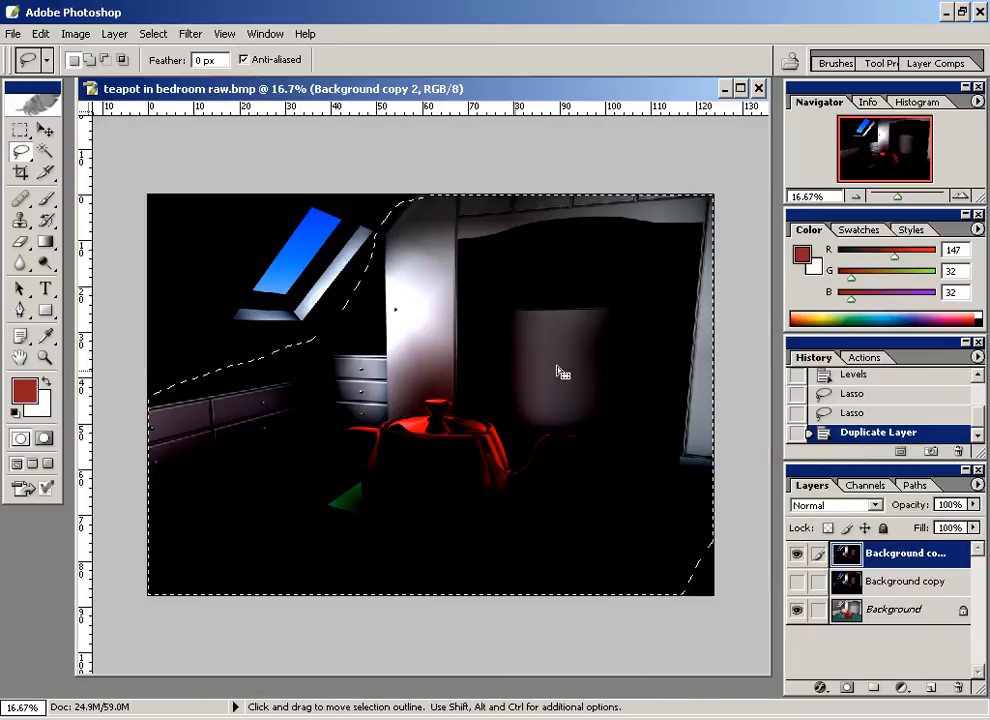
pyautogui.press('d')
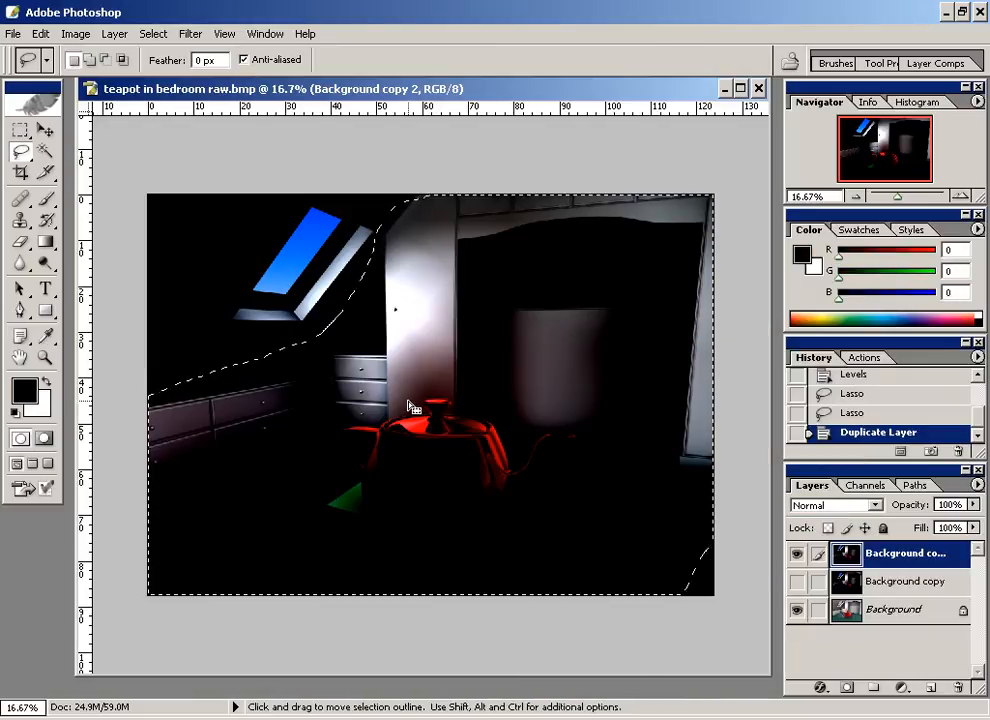
# Fill the lassoed room area on the Background copy 2 layer with black and clear the selection
pyautogui.press('alt')
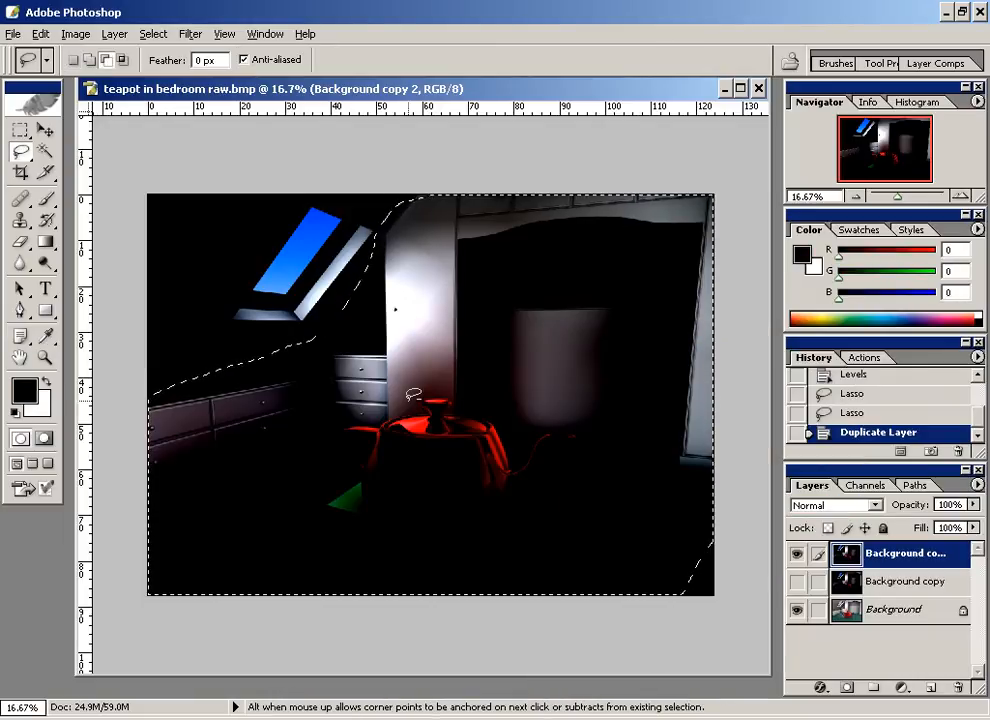
pyautogui.hotkey('alt', 'BackSpace')
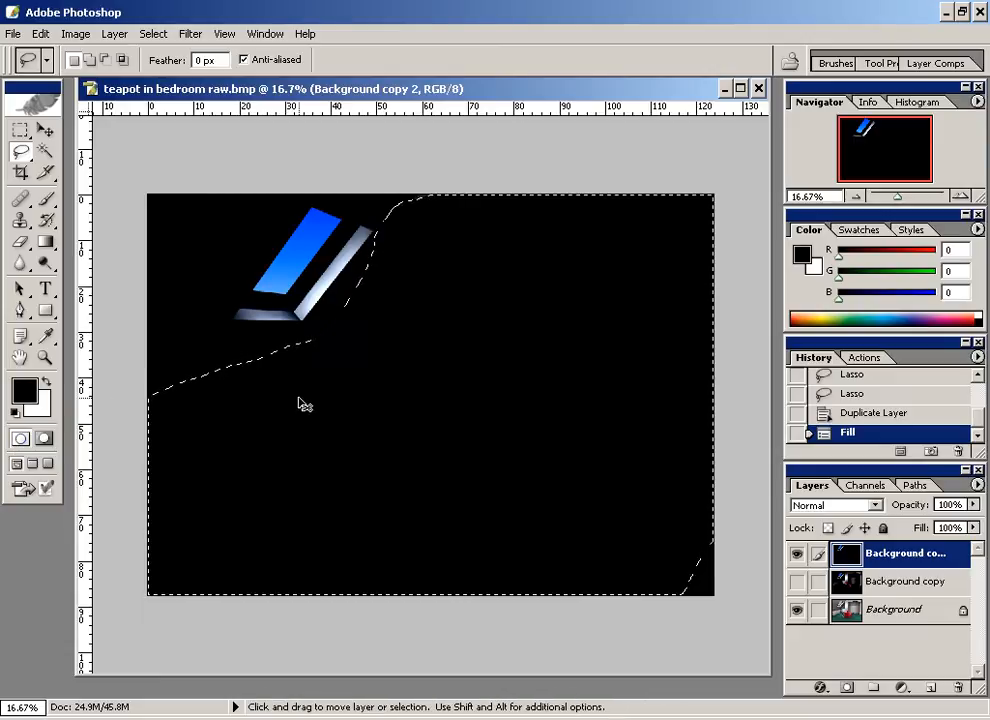
pyautogui.hotkey('ctrl', 'd')
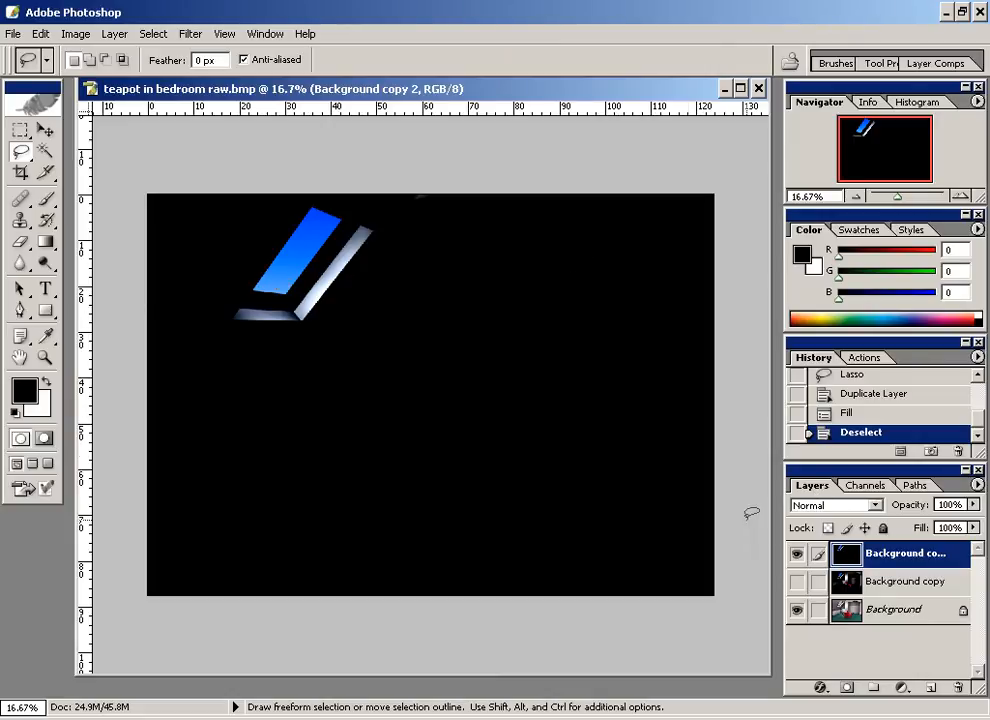
# Set the Background copy 2 layer's blend mode to Screen and compare the image with that layer hidden and shown
pyautogui.click(797, 555)
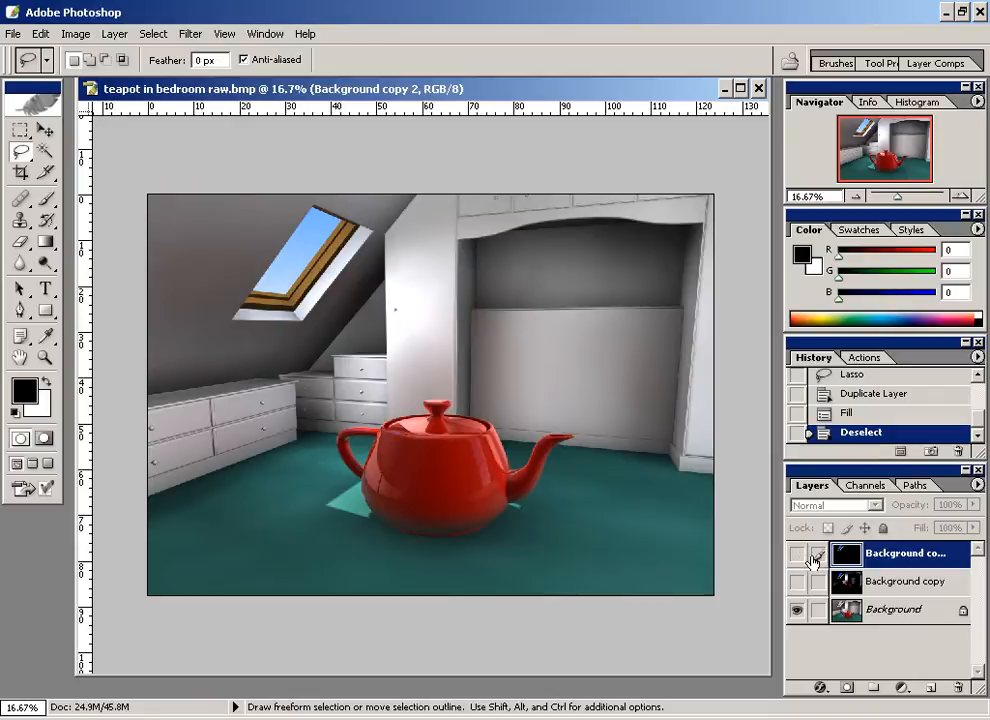
pyautogui.click(797, 553)
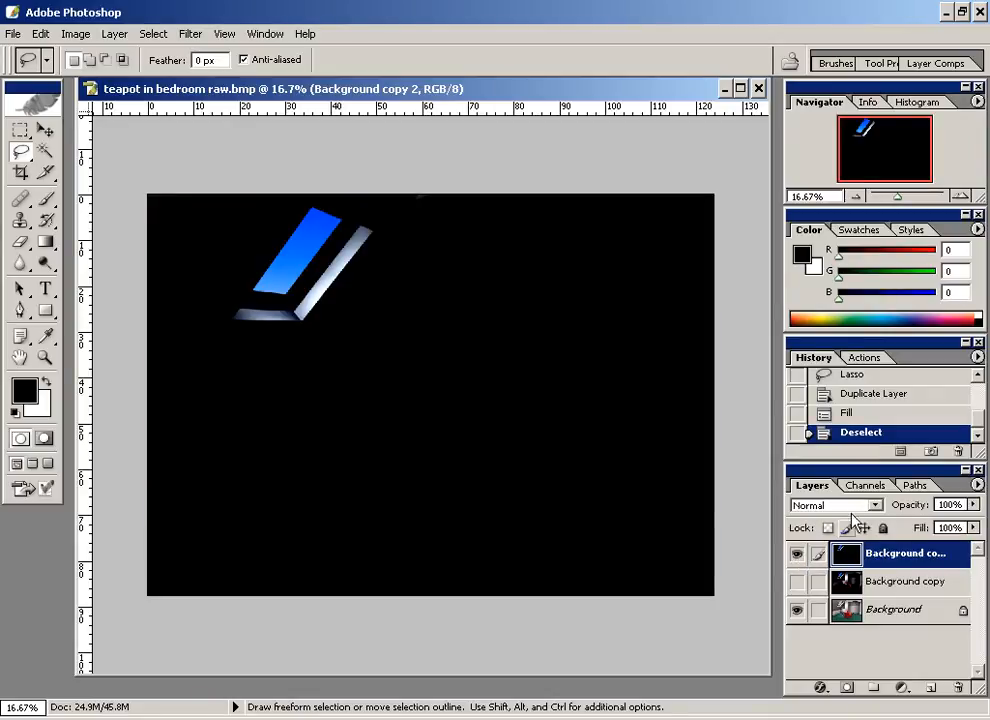
pyautogui.click(840, 505)
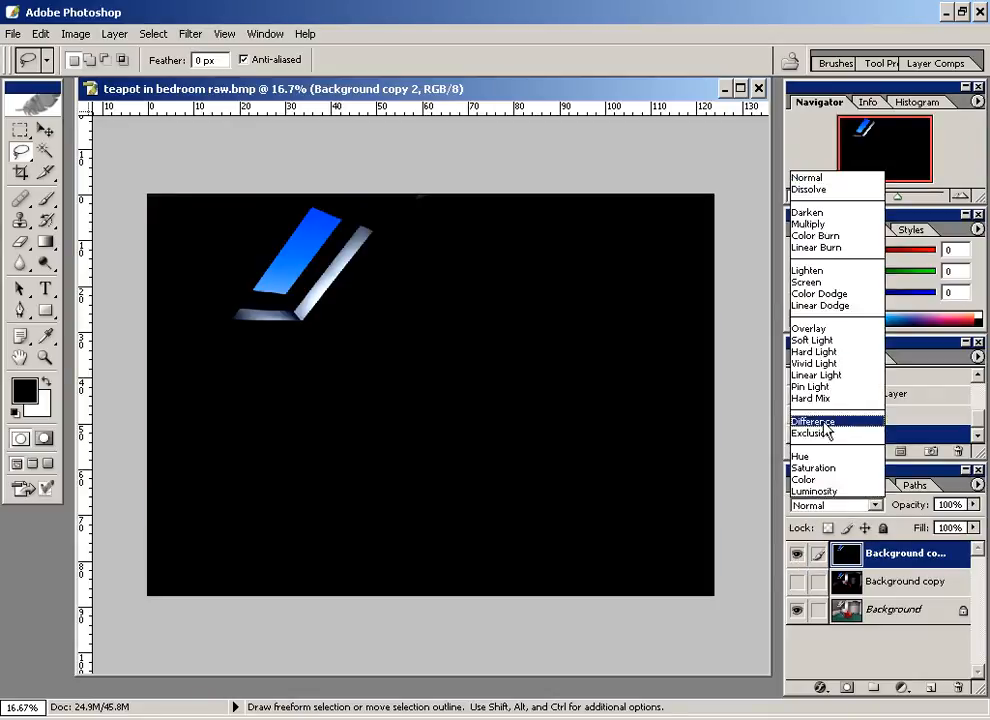
pyautogui.click(807, 282)
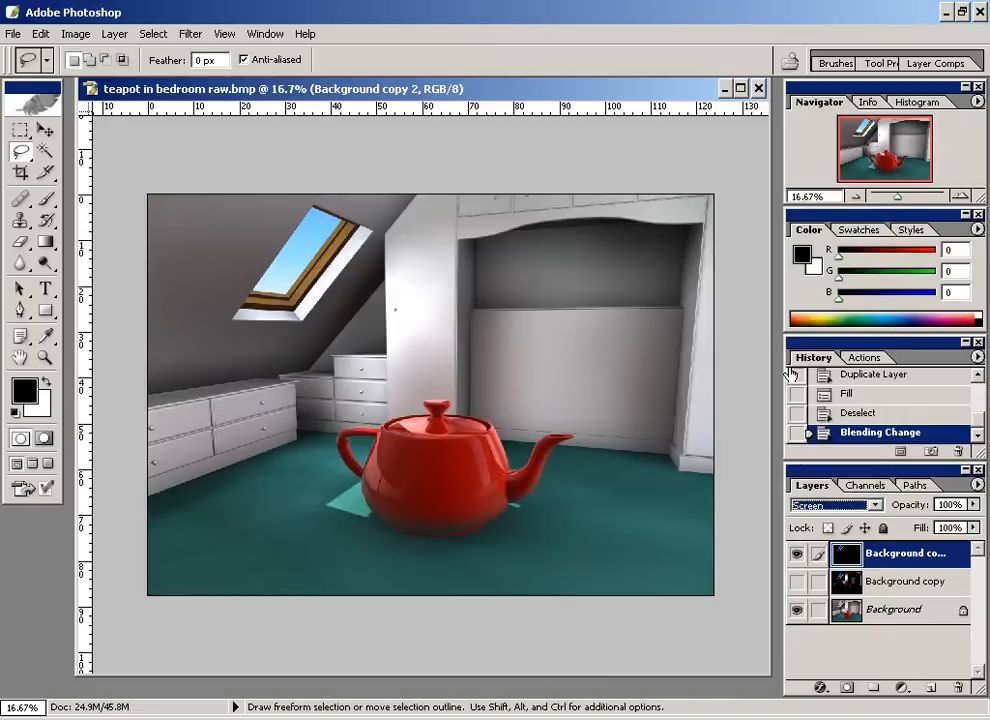
pyautogui.click(797, 553)
pyautogui.click(797, 553)
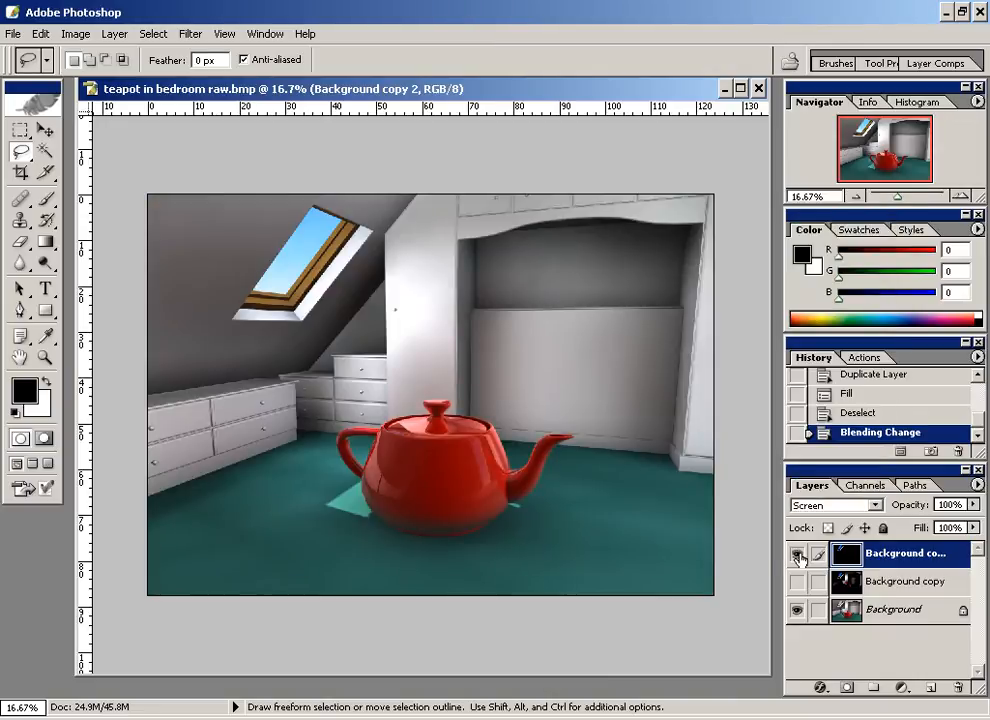
pyautogui.click(797, 553)
pyautogui.click(797, 555)
pyautogui.click(797, 555)
pyautogui.click(797, 555)
# Duplicate the Screen-blended skylight layer three times and hide the three upper skylight layers
pyautogui.moveTo(857, 558); pyautogui.dragTo(937, 685)
pyautogui.click(977, 630)
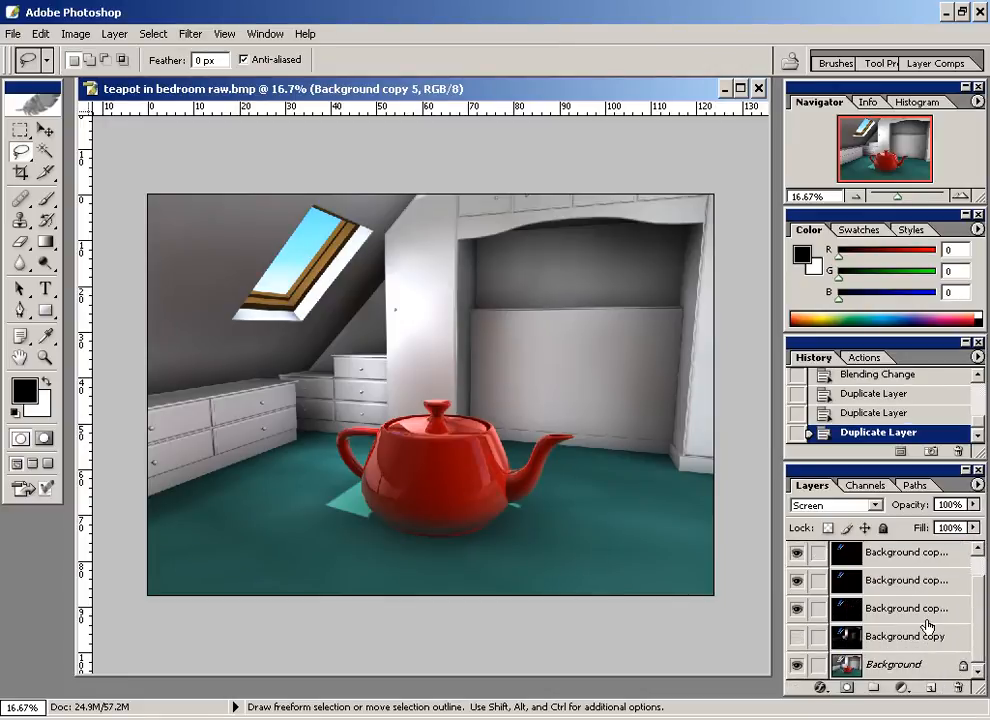
pyautogui.click(979, 592)
pyautogui.click(818, 609)
pyautogui.click(816, 611)
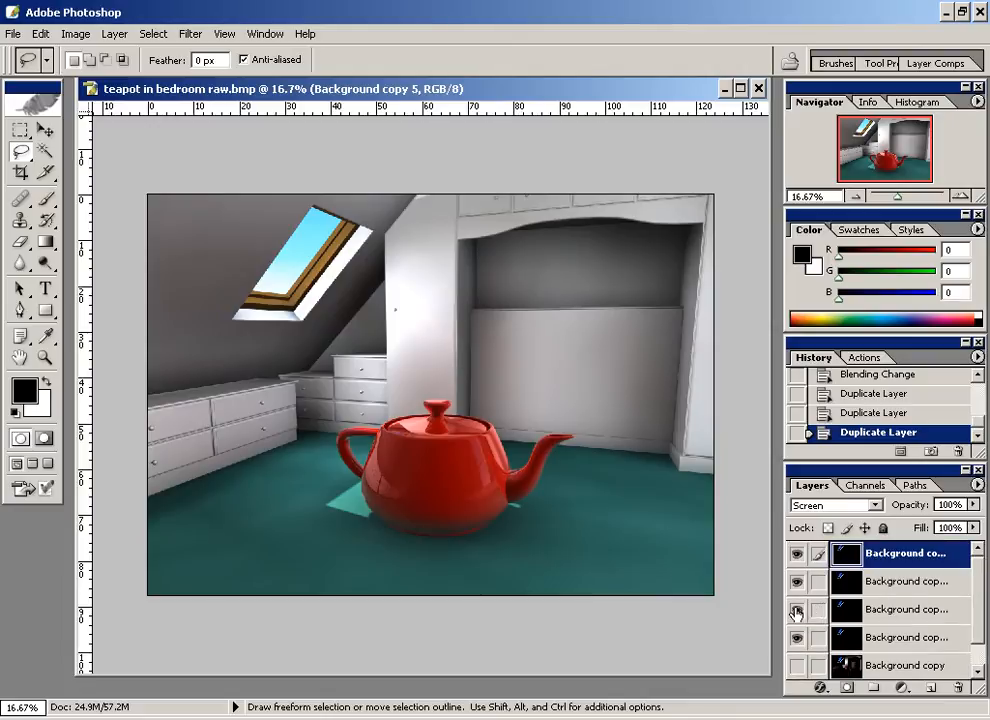
pyautogui.moveTo(797, 611); pyautogui.dragTo(798, 558)
# Apply a Gaussian Blur with a radius of 20.1 pixels to the Background copy 2 layer
pyautogui.click(869, 639)
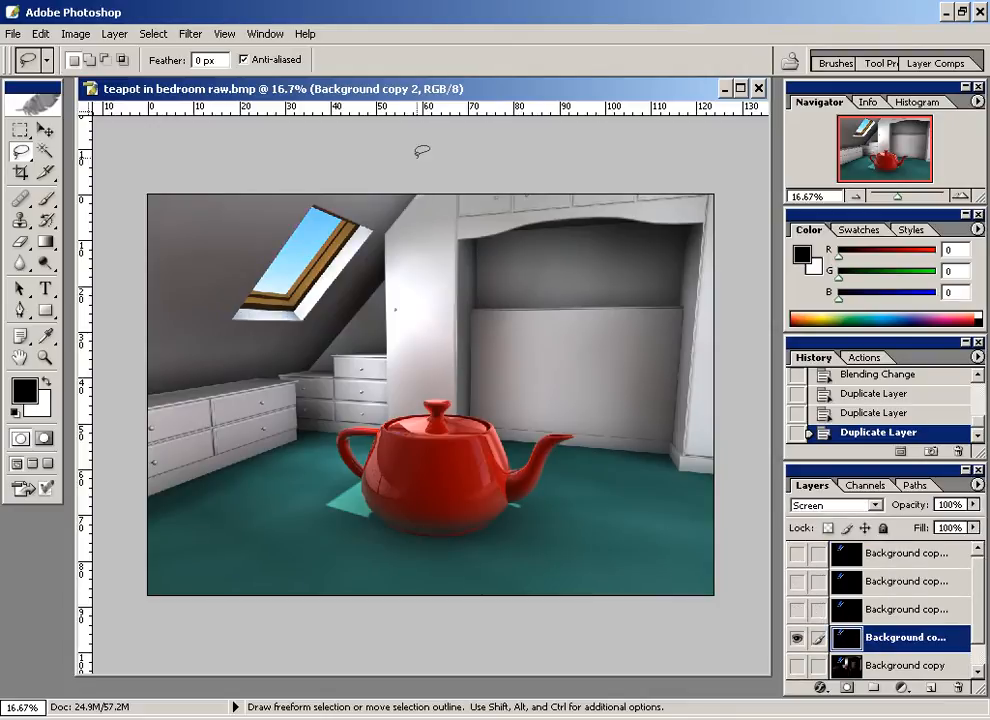
pyautogui.click(191, 35)
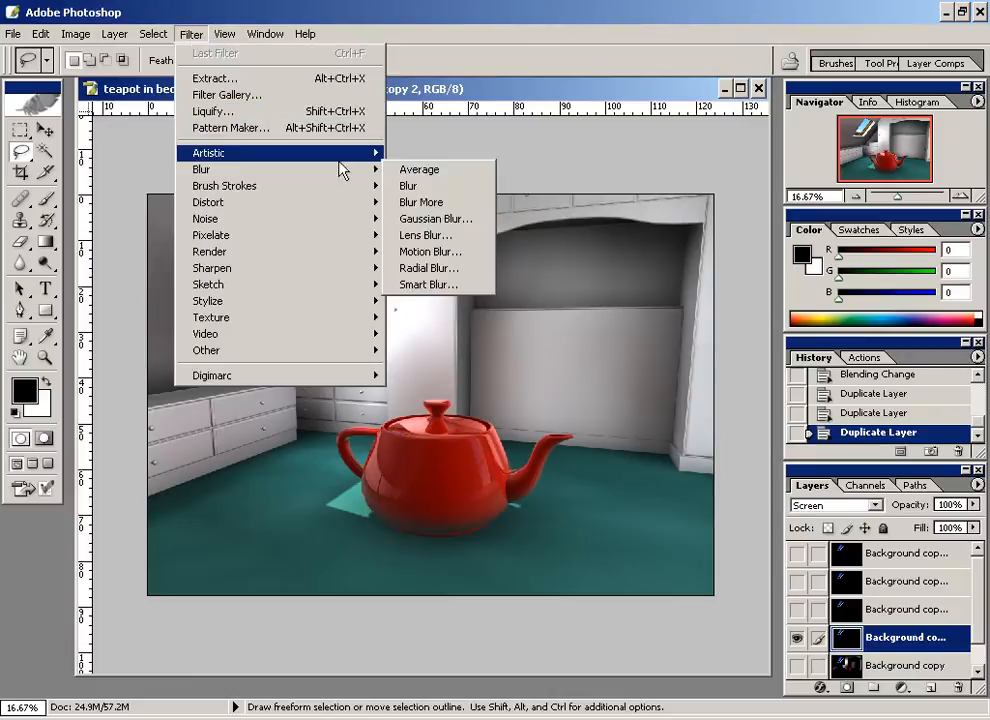
pyautogui.moveTo(349, 177)
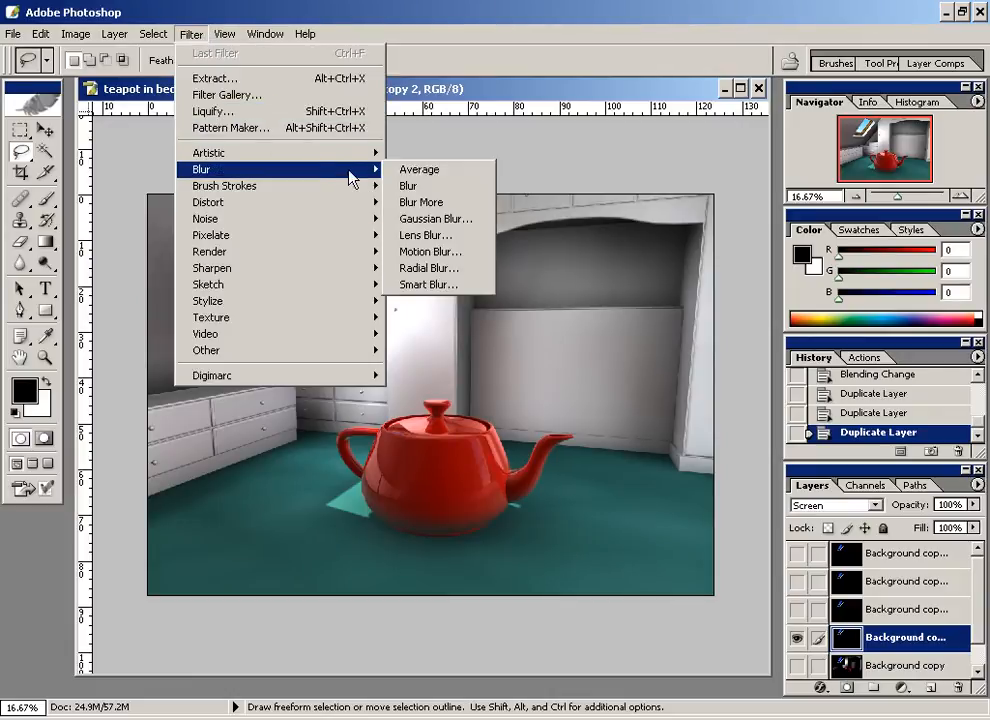
pyautogui.click(423, 219)
pyautogui.moveTo(365, 329); pyautogui.dragTo(555, 270)
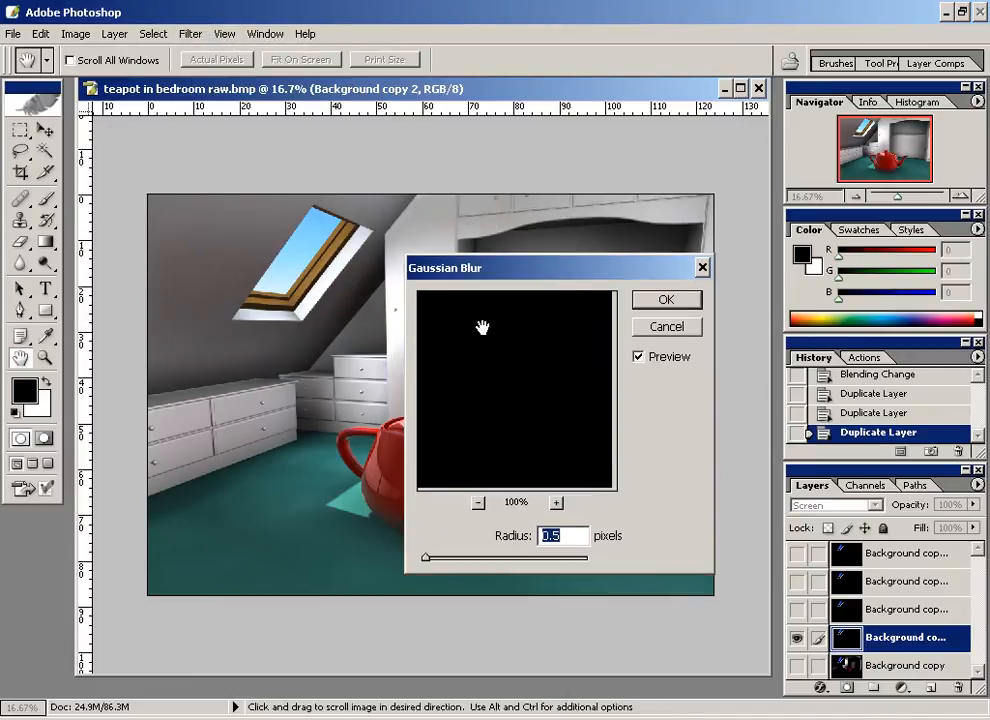
pyautogui.click(328, 272)
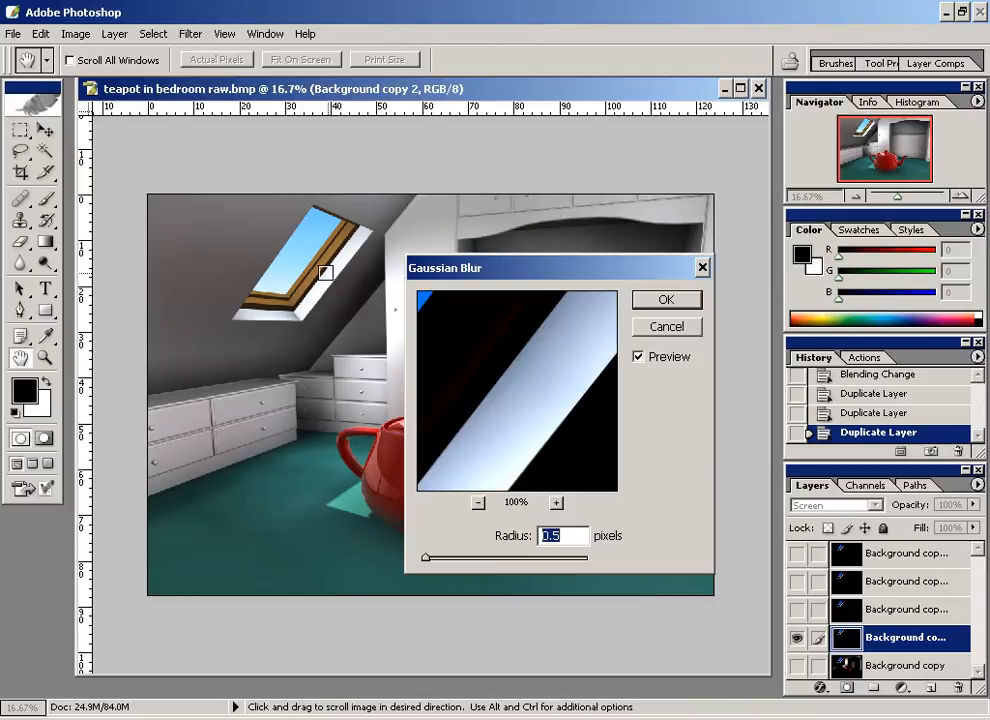
pyautogui.click(479, 503)
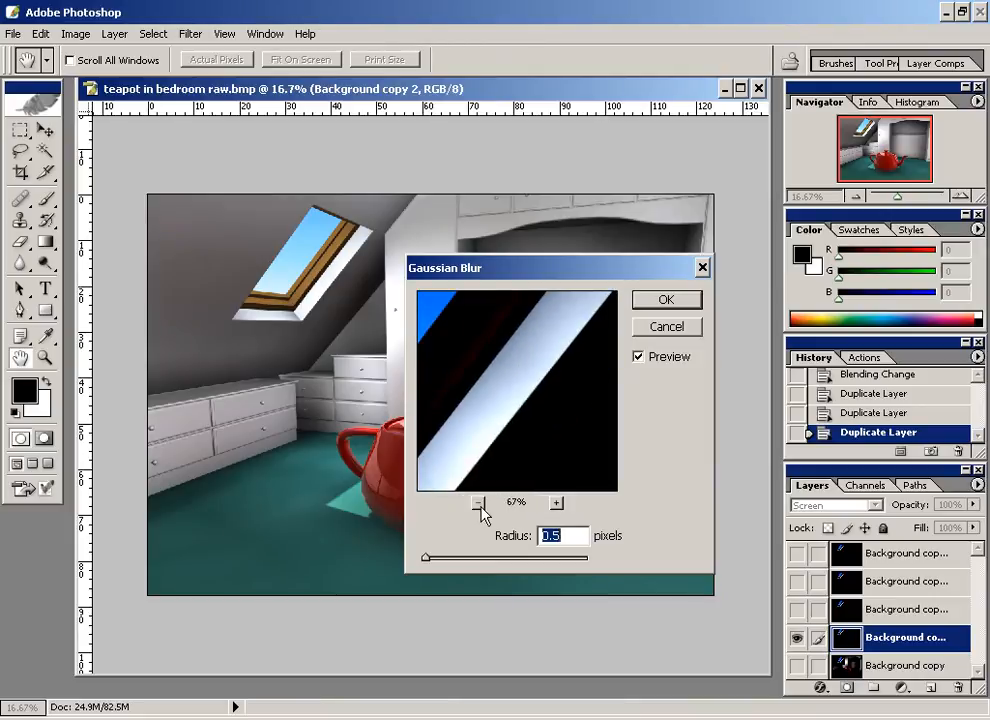
pyautogui.click(479, 503)
pyautogui.moveTo(433, 566); pyautogui.dragTo(491, 569)
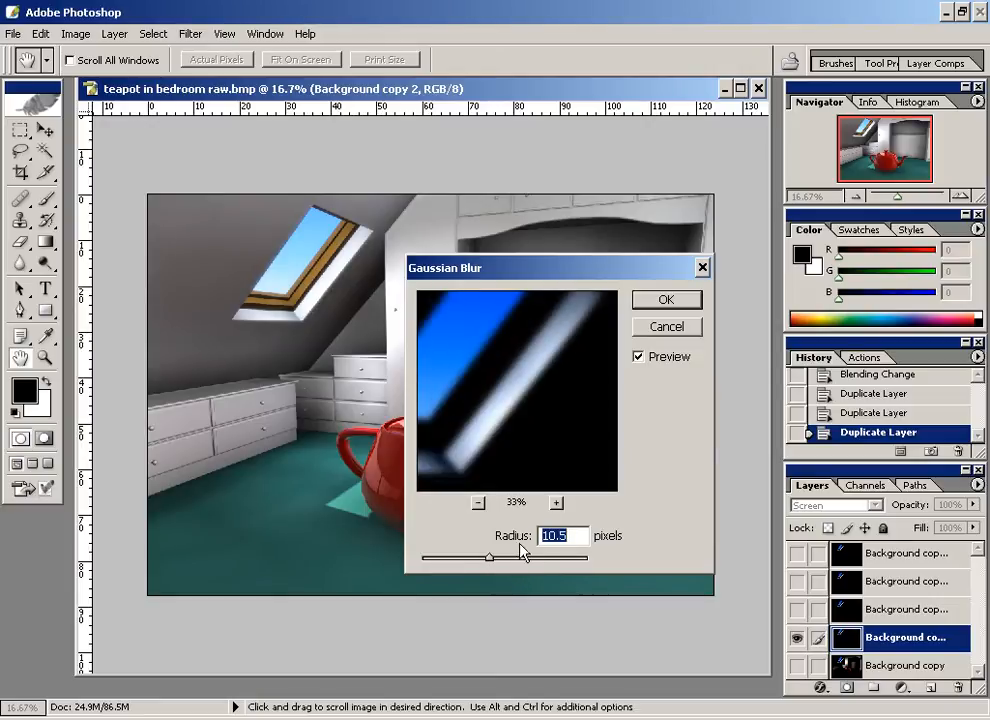
pyautogui.moveTo(495, 569); pyautogui.dragTo(499, 566)
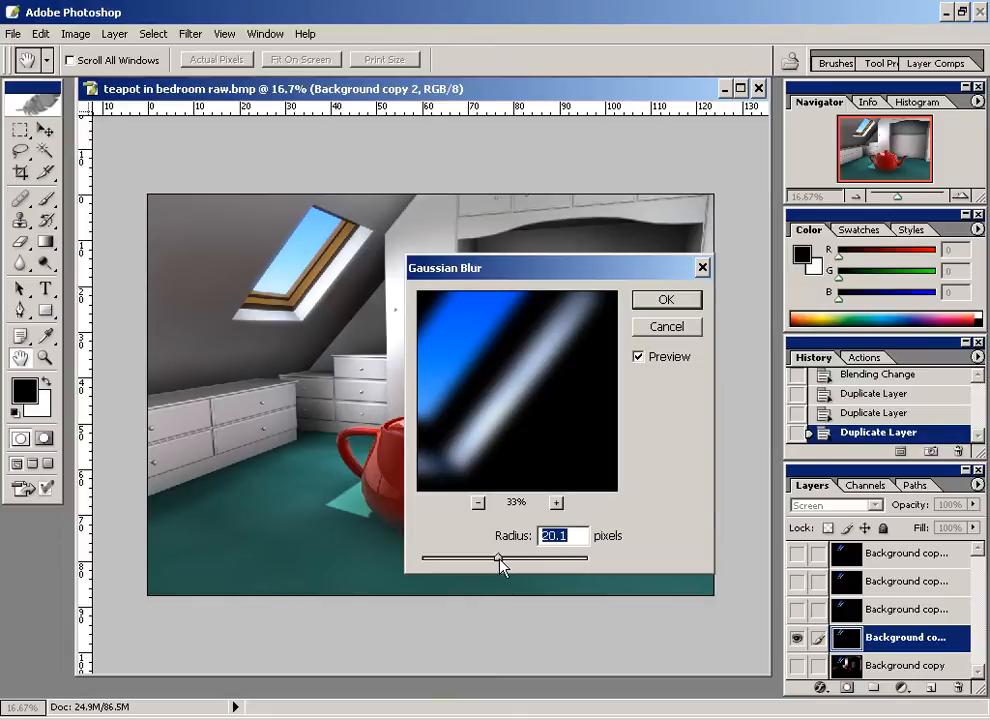
pyautogui.click(660, 301)
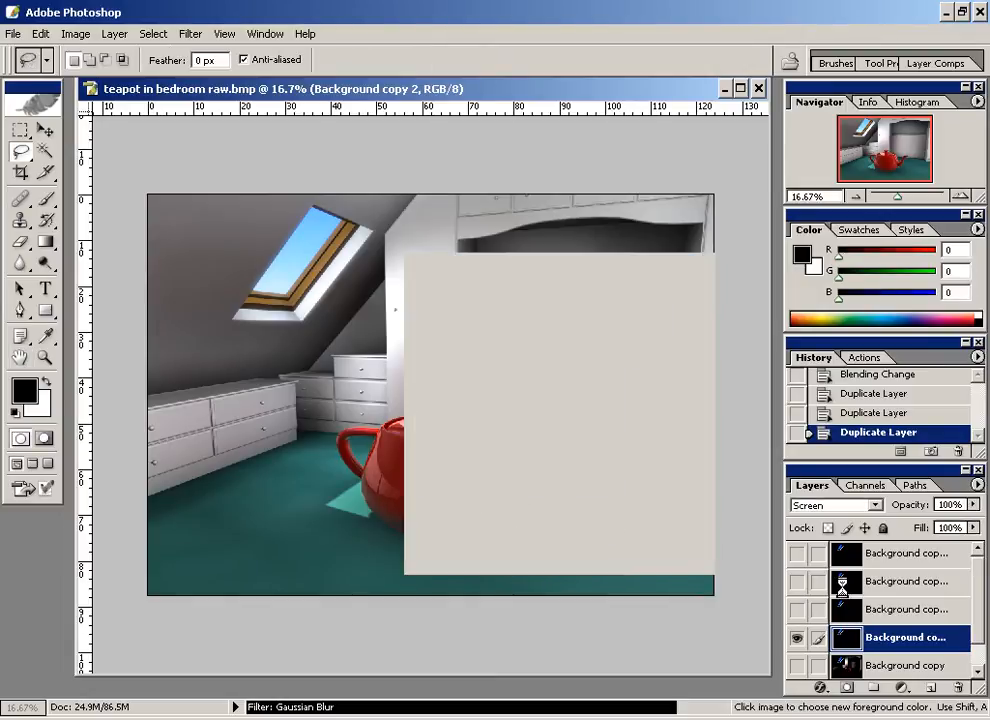
# Show the Background copy 3 layer and apply a Gaussian Blur with a radius of 40 pixels to it
pyautogui.click(861, 612)
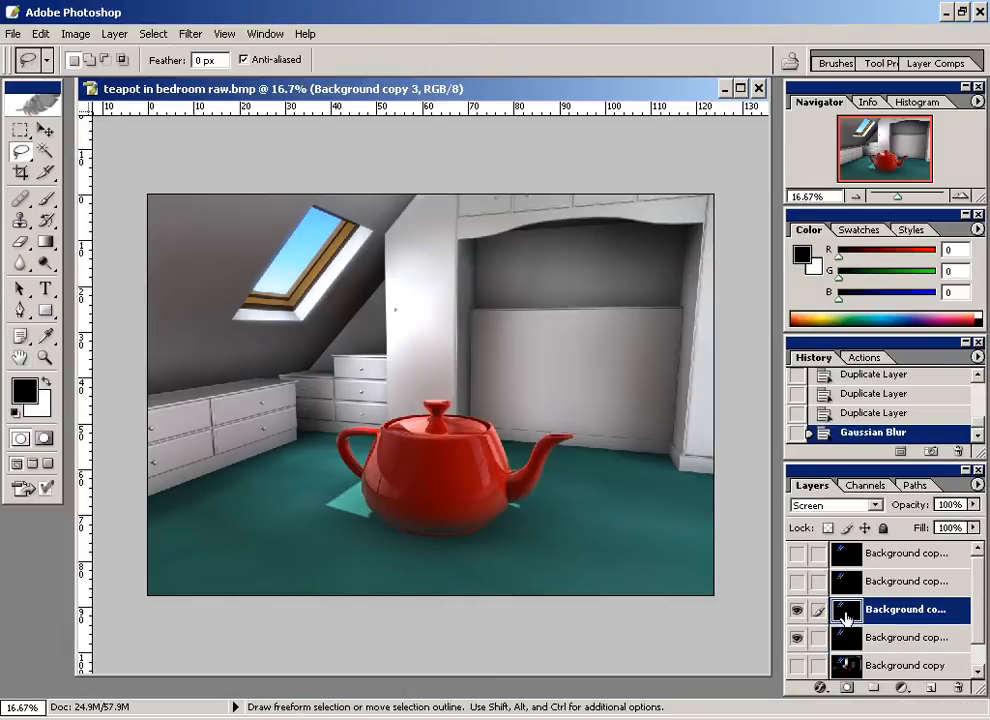
pyautogui.click(190, 34)
pyautogui.moveTo(270, 169)
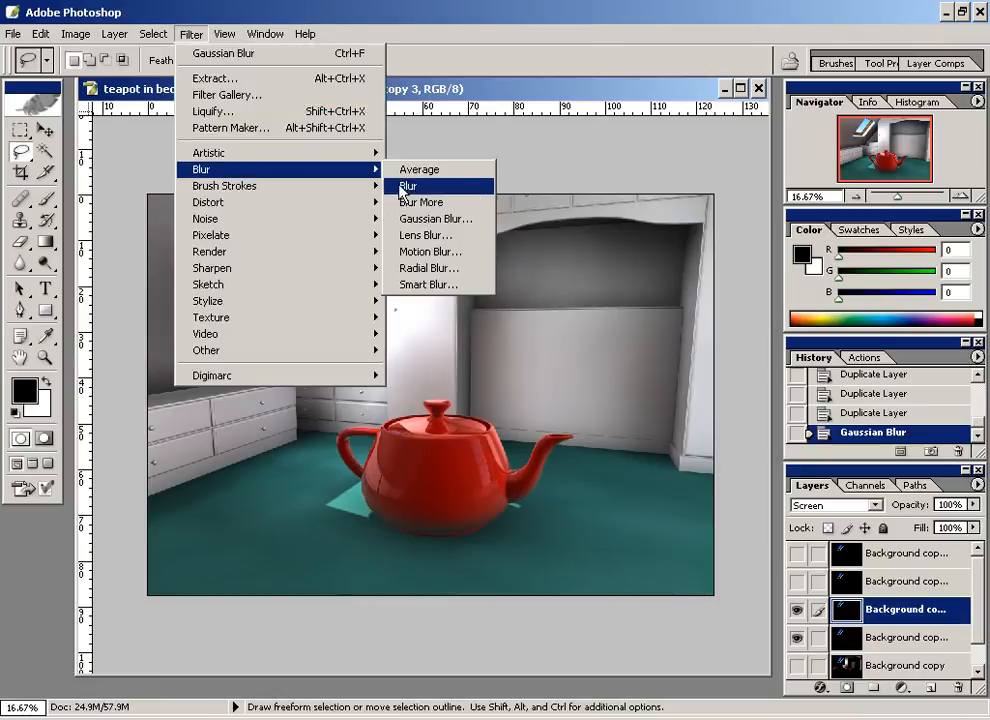
pyautogui.click(440, 219)
pyautogui.write('40')
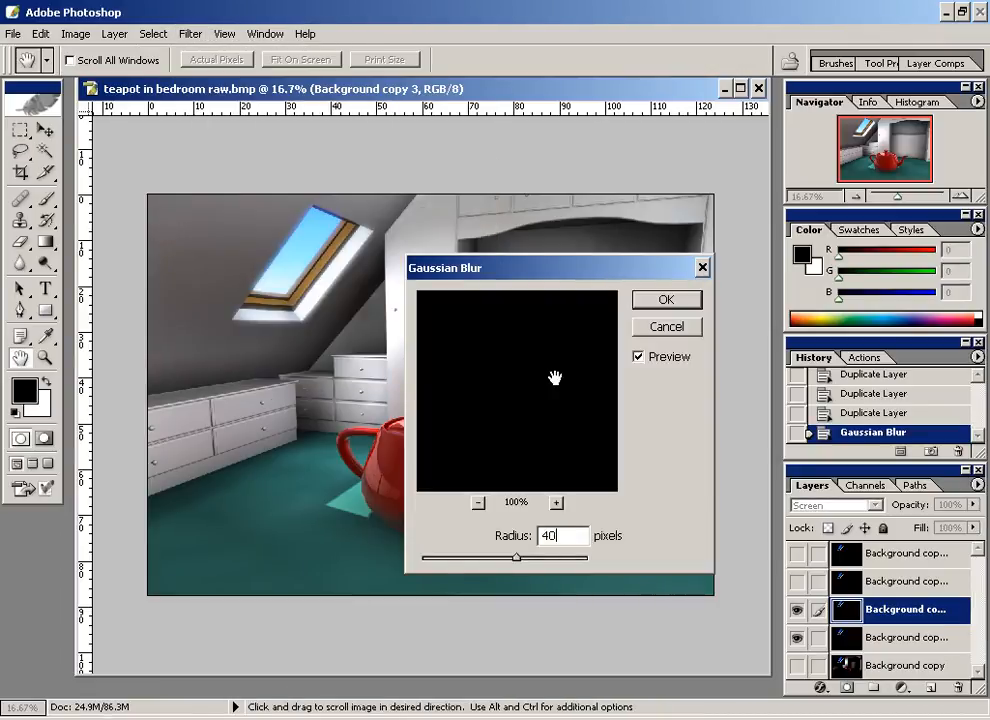
pyautogui.press('Return')
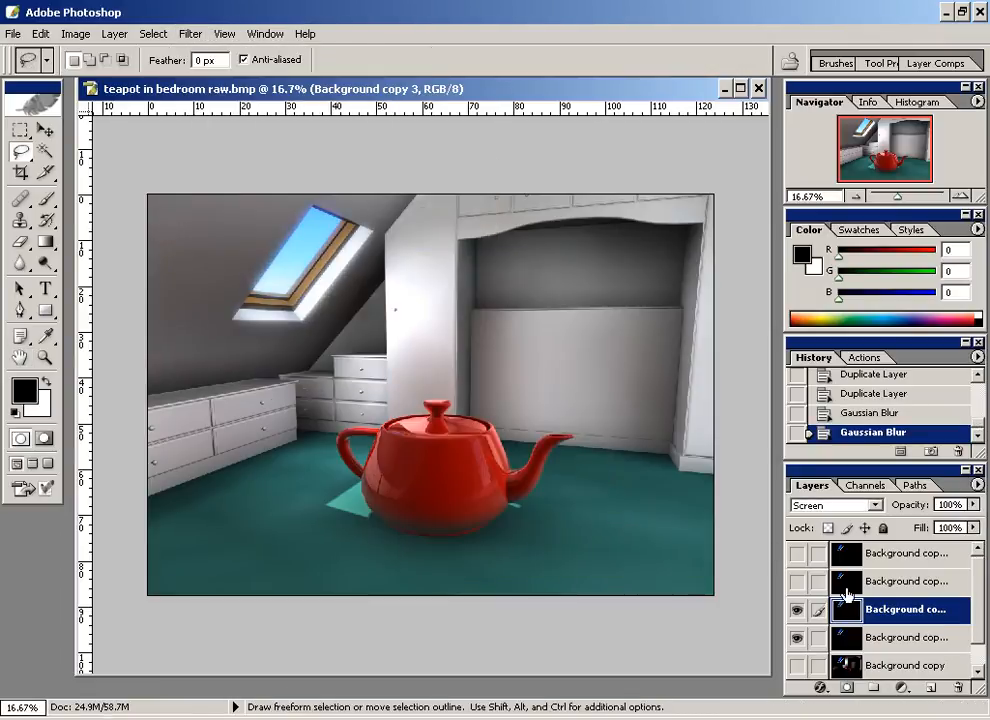
# Show the Background copy 4 layer and apply a Gaussian Blur with a radius of 80 pixels to it
pyautogui.click(845, 581)
pyautogui.click(191, 34)
pyautogui.moveTo(260, 169)
pyautogui.click(445, 219)
pyautogui.write('80')
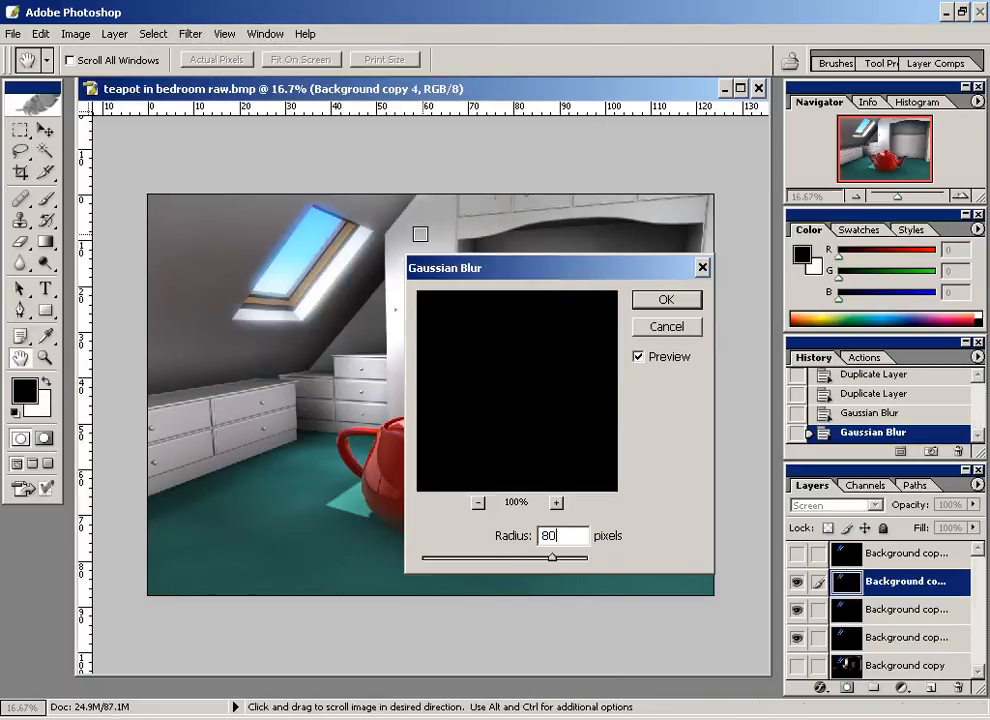
pyautogui.press('Return')
pyautogui.press('l')
# Show the Background copy 5 layer and apply a Gaussian Blur with a radius of 160 pixels to it
pyautogui.click(844, 556)
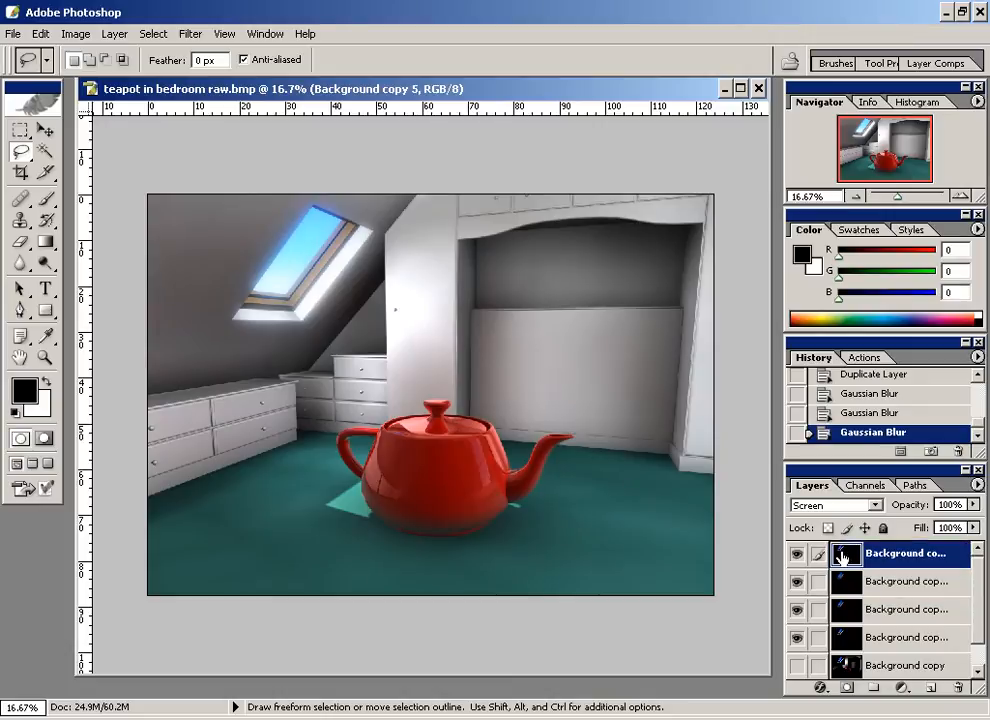
pyautogui.click(191, 34)
pyautogui.moveTo(266, 172)
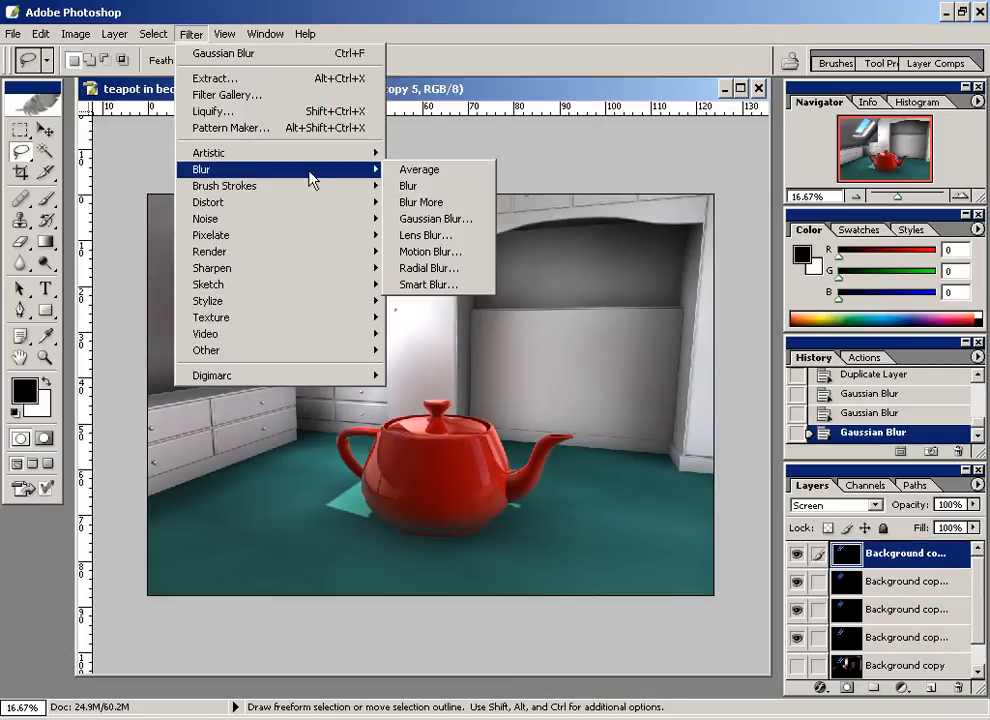
pyautogui.click(436, 218)
pyautogui.write('1')
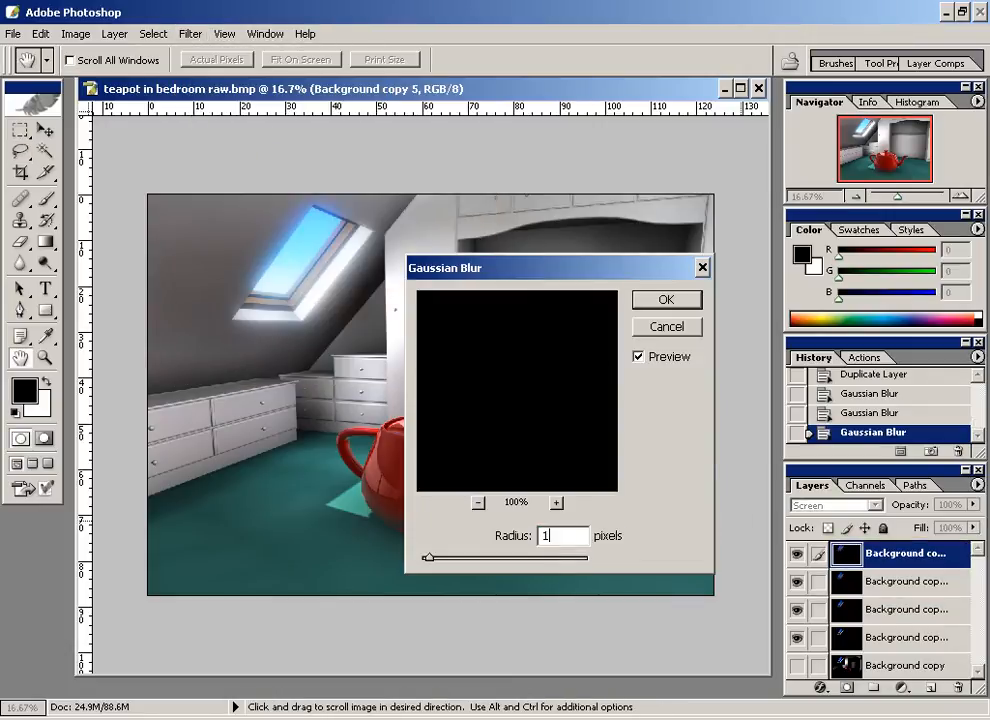
pyautogui.write('60')
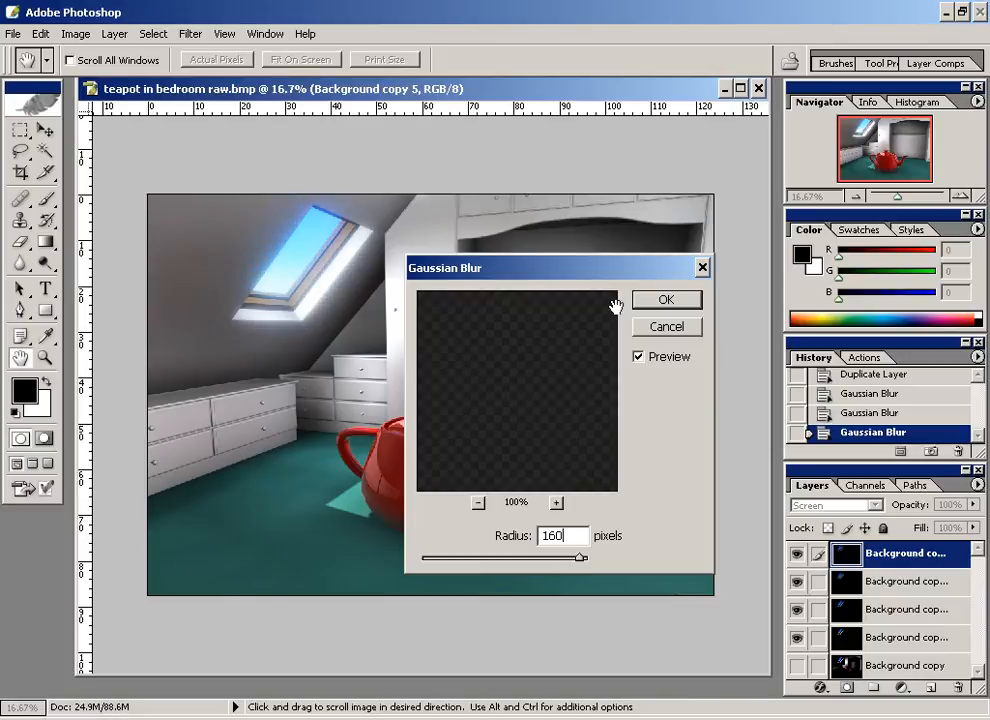
pyautogui.click(665, 300)
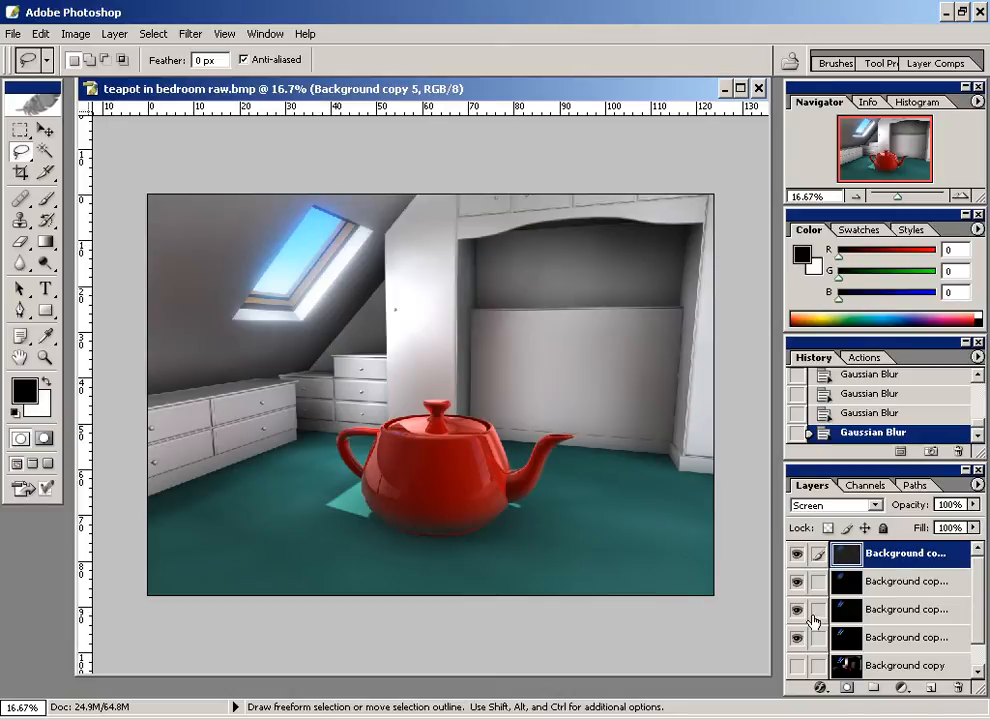
# Link and merge the four blurred skylight layers, and set the merged layer's blend mode to Screen
pyautogui.moveTo(821, 638); pyautogui.dragTo(823, 586)
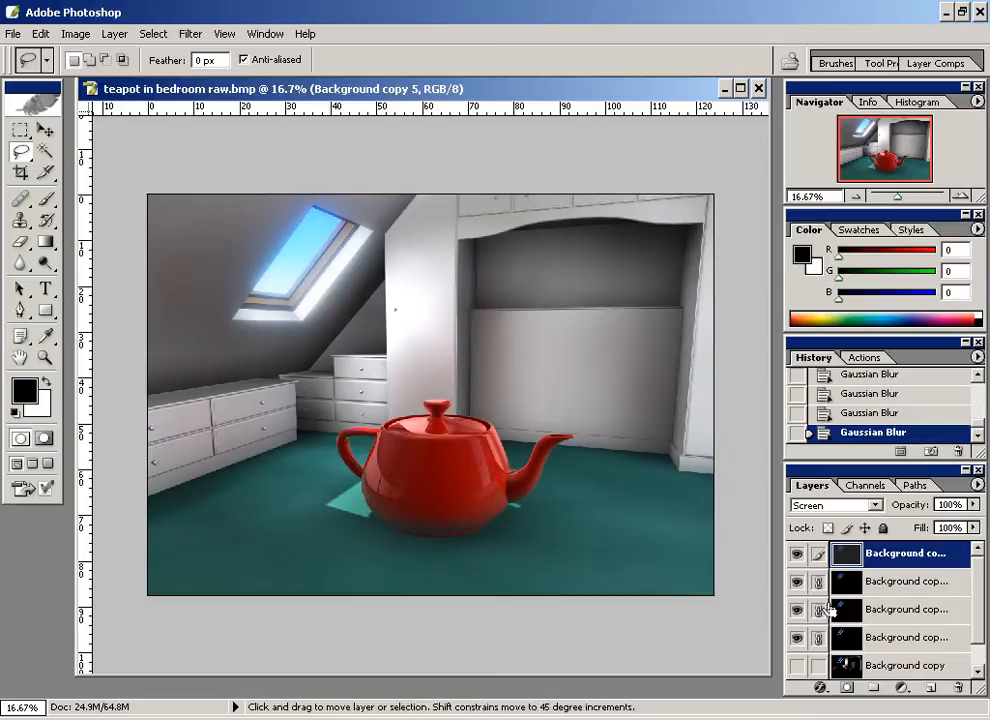
pyautogui.hotkey('ctrl', 'e')
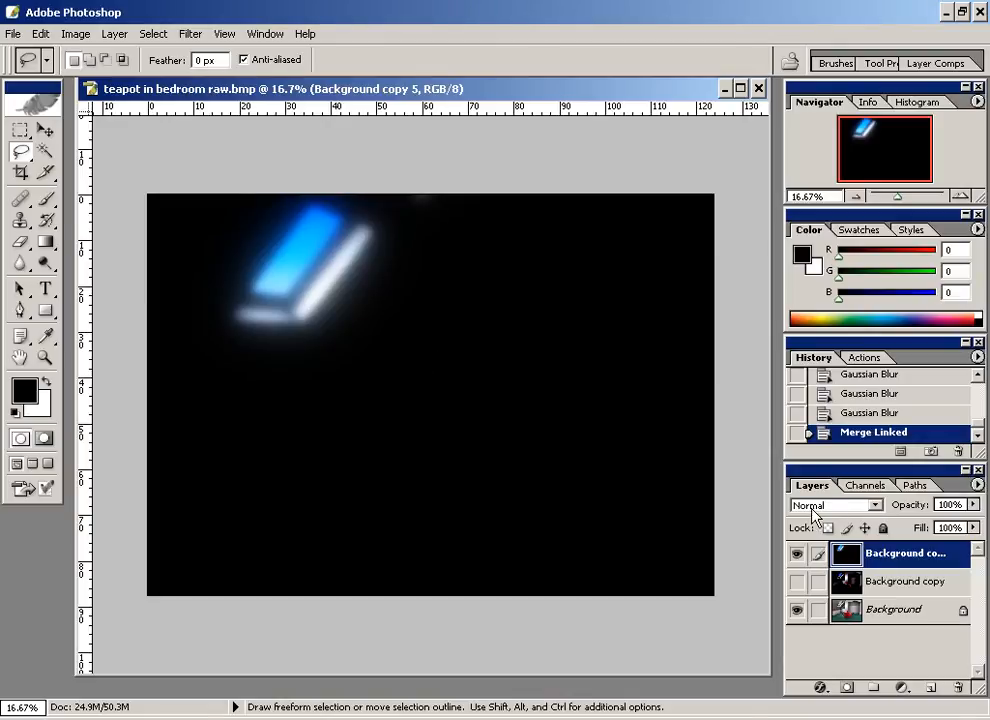
pyautogui.click(824, 508)
pyautogui.click(846, 283)
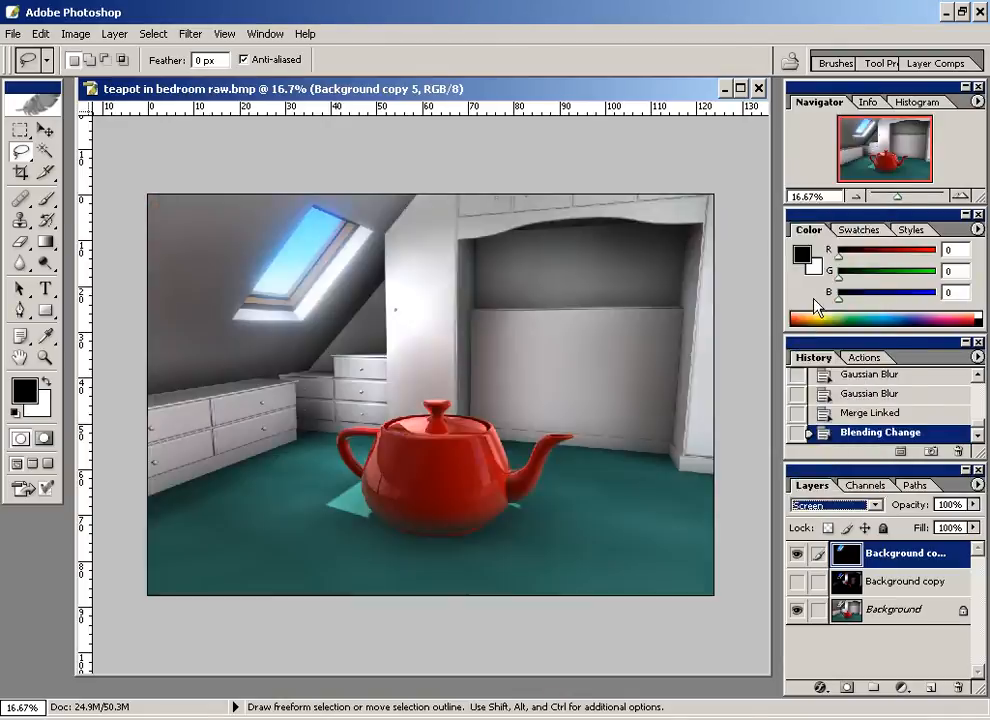
# Duplicate the merged skylight glow layer, keeping its Screen blend mode
pyautogui.hotkey('ctrl', '+')
pyautogui.hotkey('ctrl', '+')
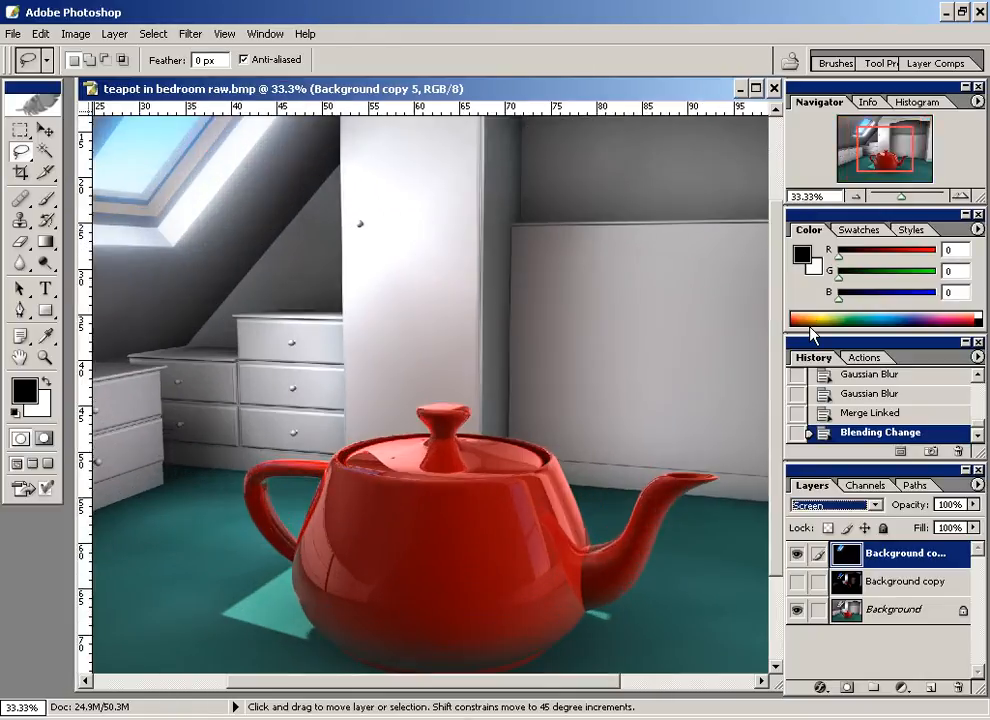
pyautogui.press('space')
pyautogui.moveTo(603, 347); pyautogui.dragTo(511, 443)
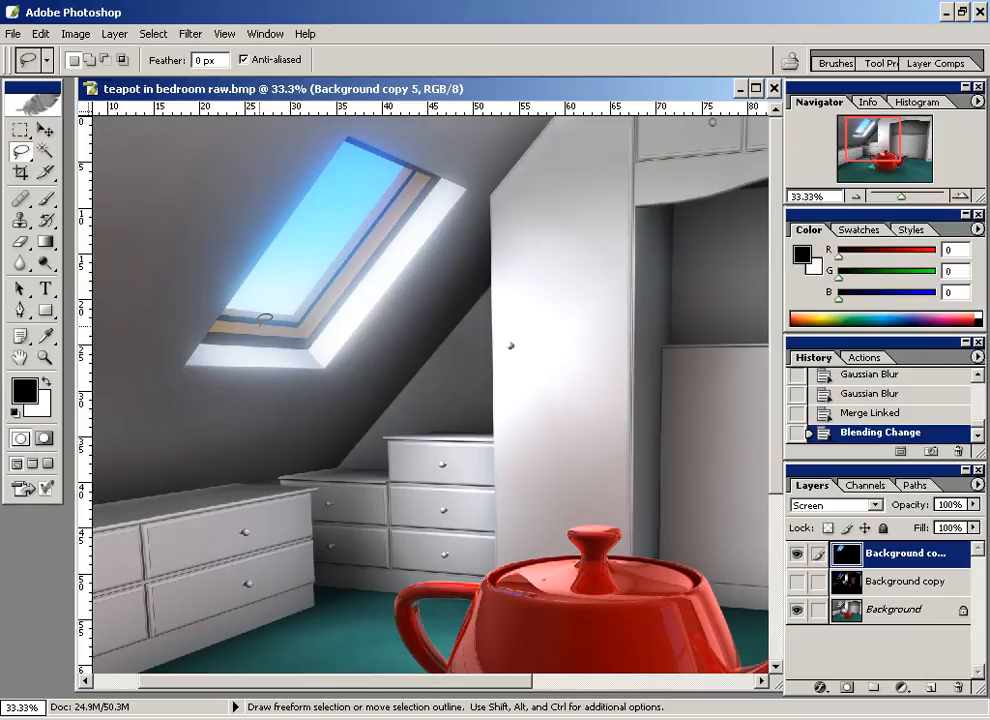
pyautogui.moveTo(865, 553); pyautogui.dragTo(930, 688)
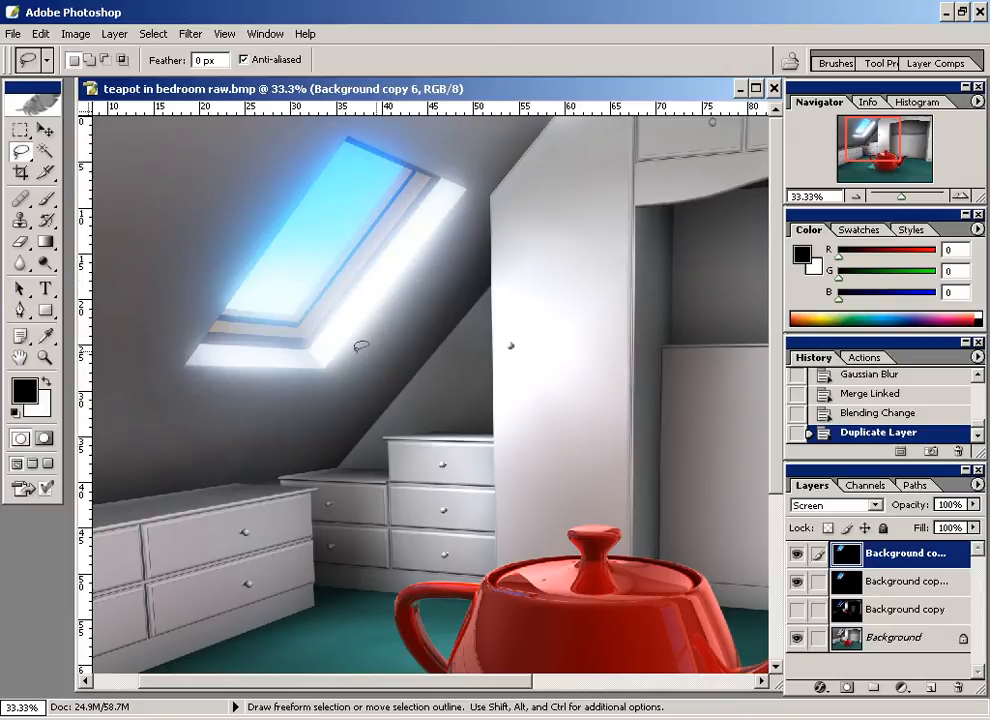
# Apply a Gaussian Blur with a radius of 250 pixels to the duplicated glow layer and merge it down into the original glow layer
pyautogui.moveTo(250, 169)
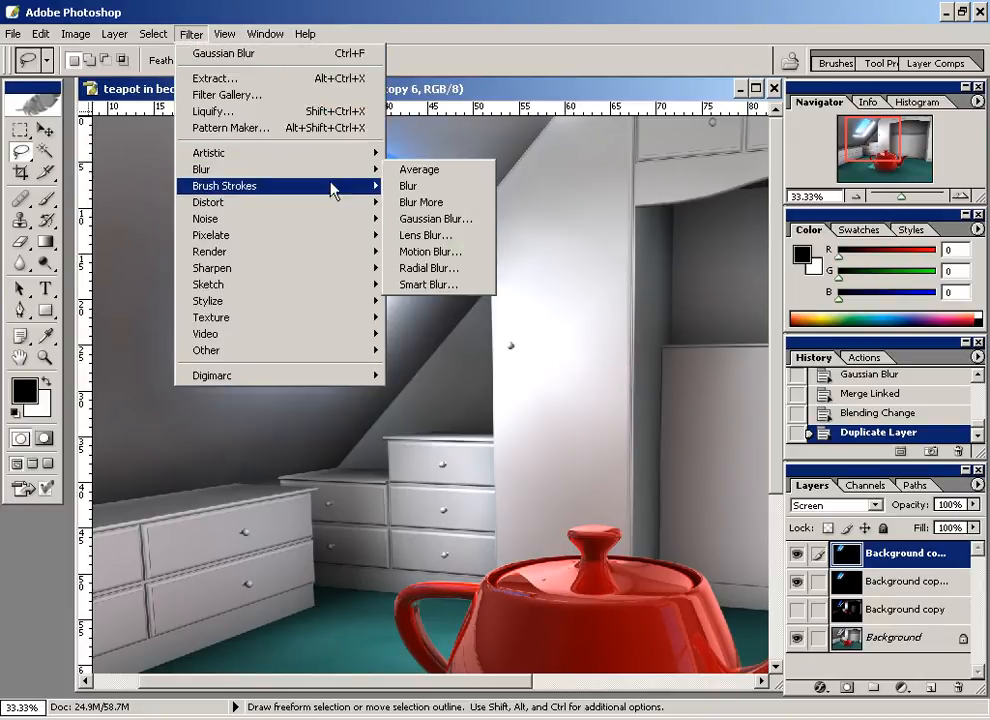
pyautogui.click(420, 217)
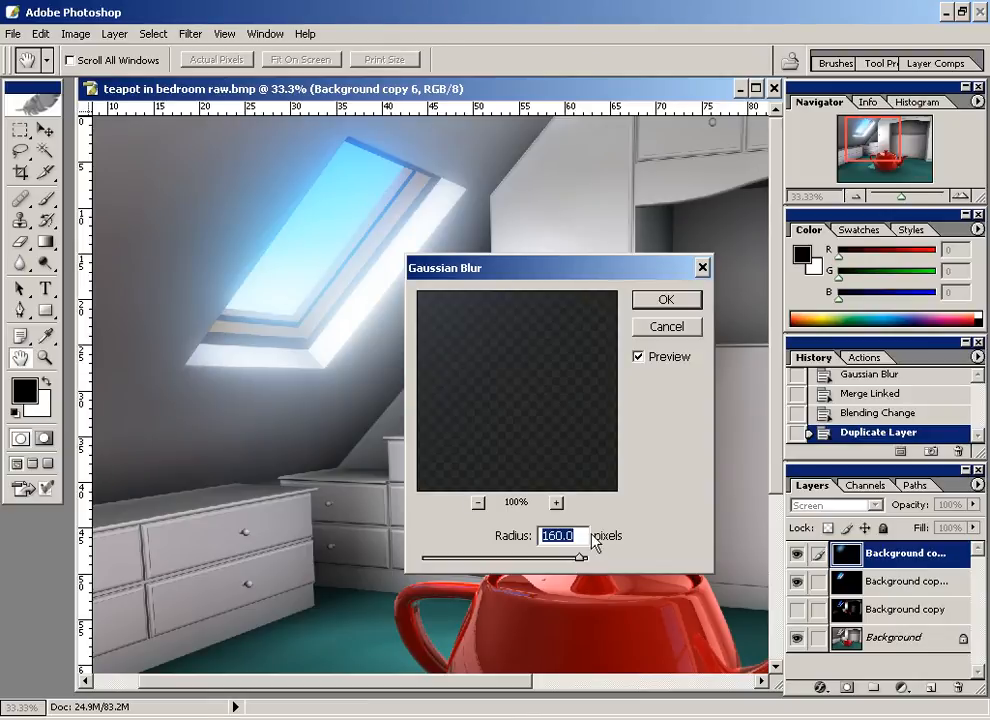
pyautogui.write('320')
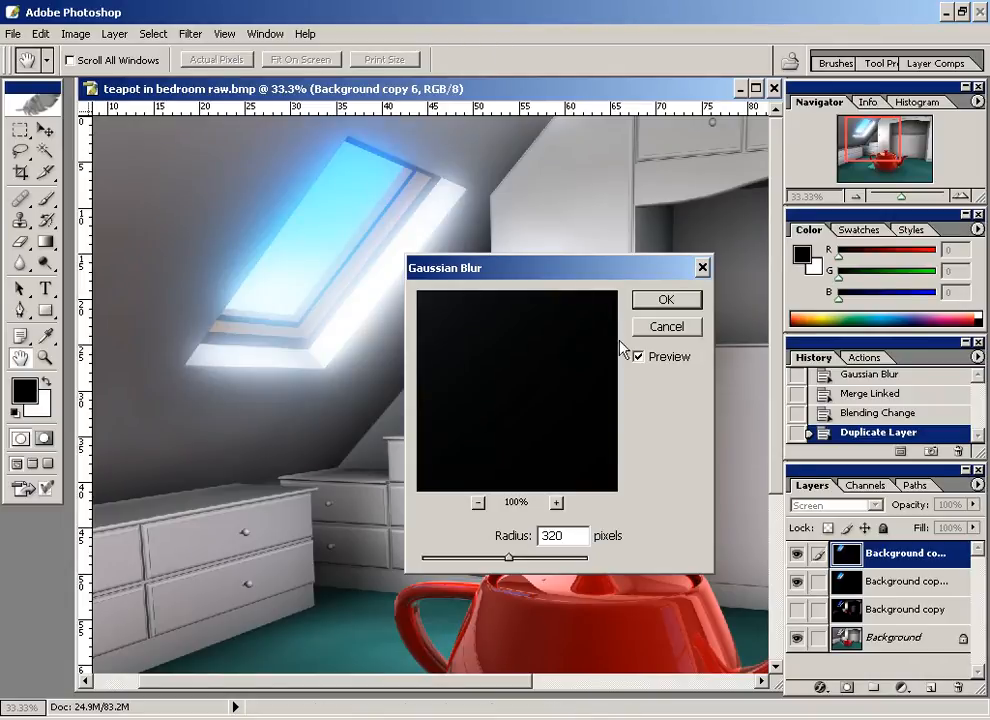
pyautogui.click(652, 308)
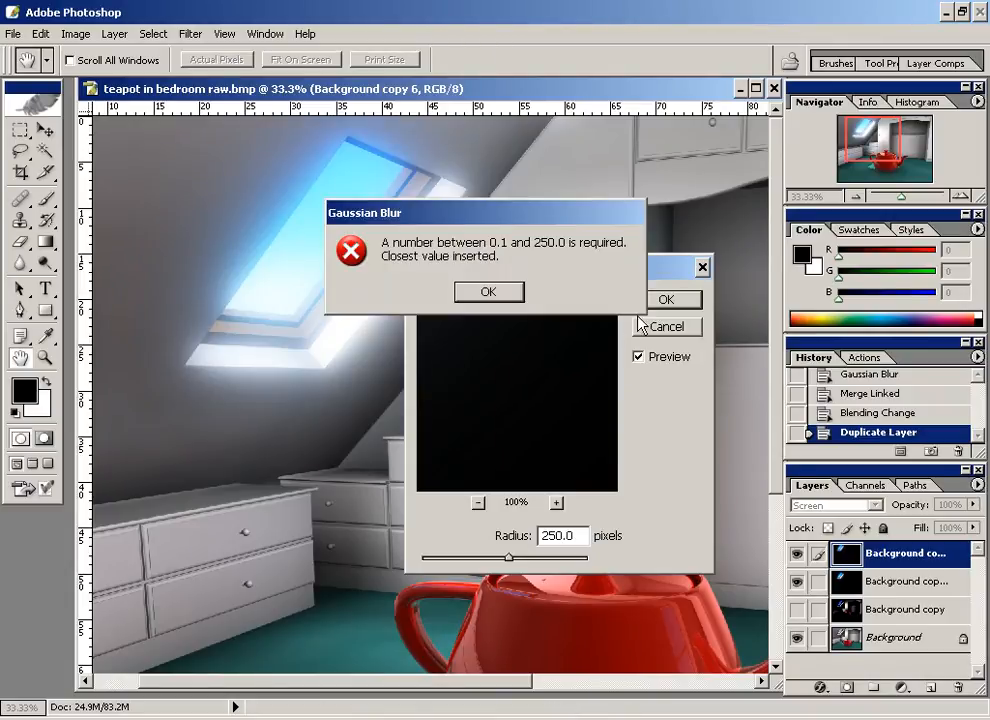
pyautogui.click(510, 298)
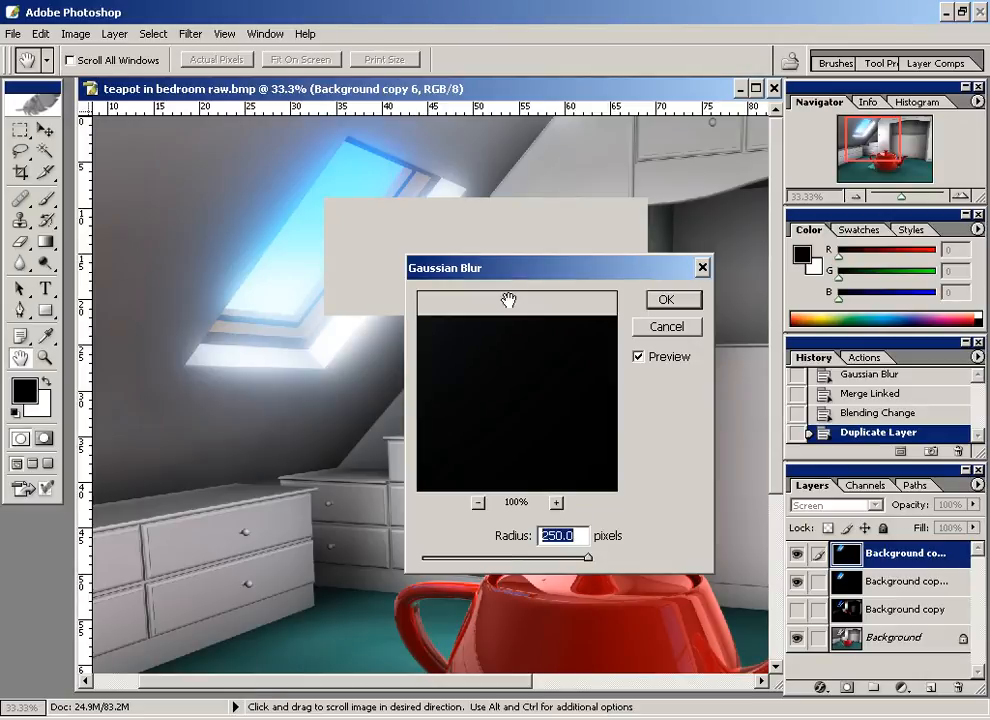
pyautogui.click(655, 302)
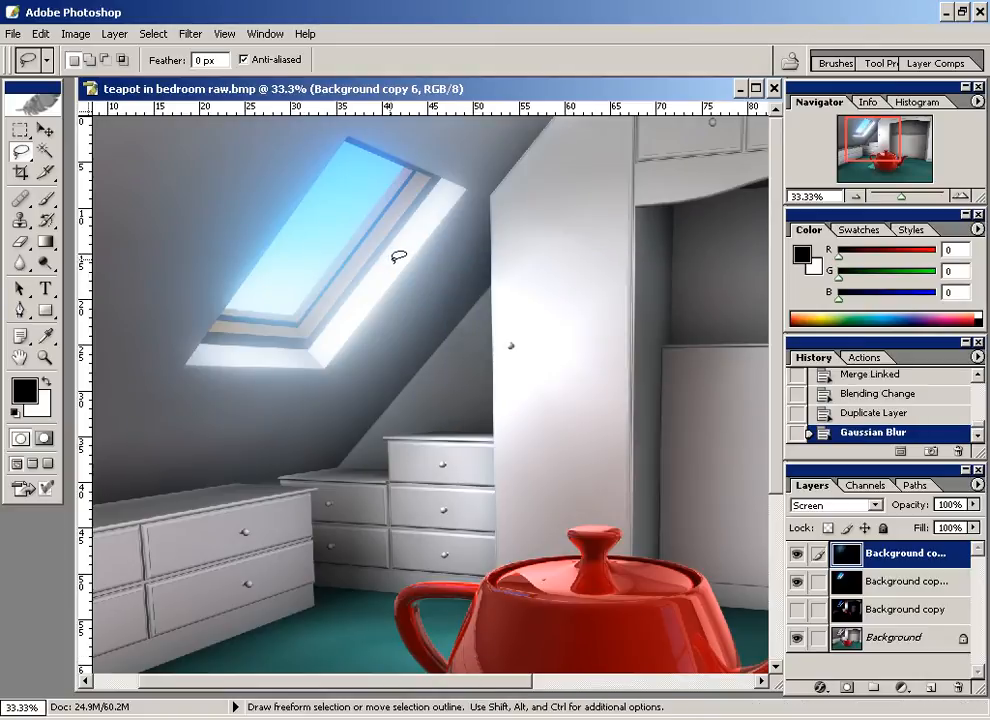
pyautogui.hotkey('ctrl', 'e')
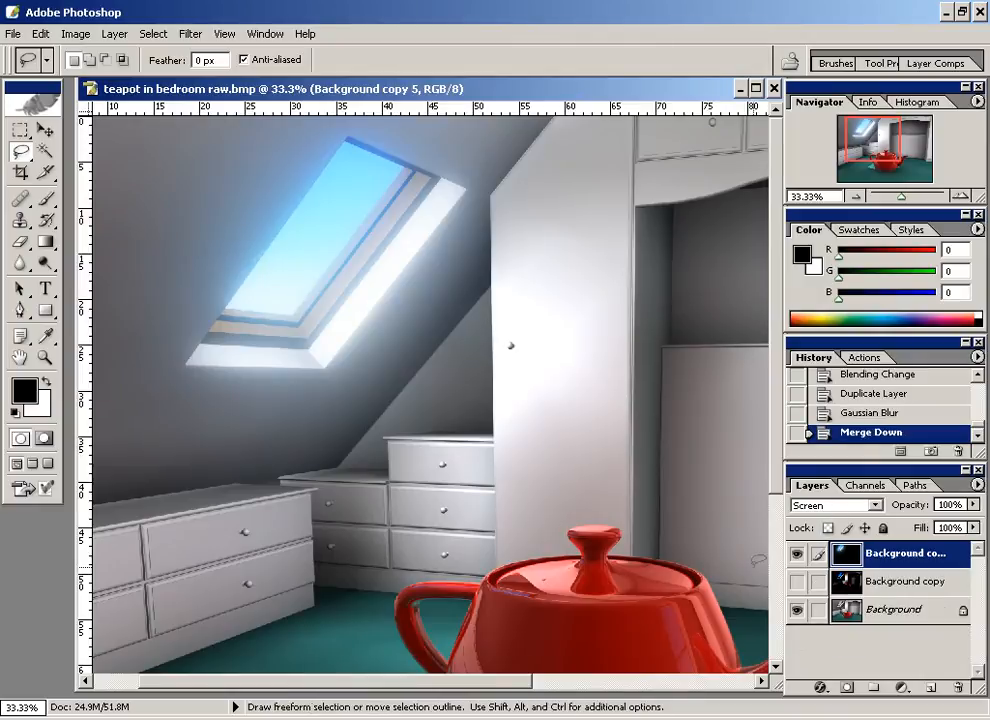
# Hide the skylight glow layer, then show and select the Background copy layer
pyautogui.hotkey('ctrl', '-')
pyautogui.hotkey('ctrl', '-')
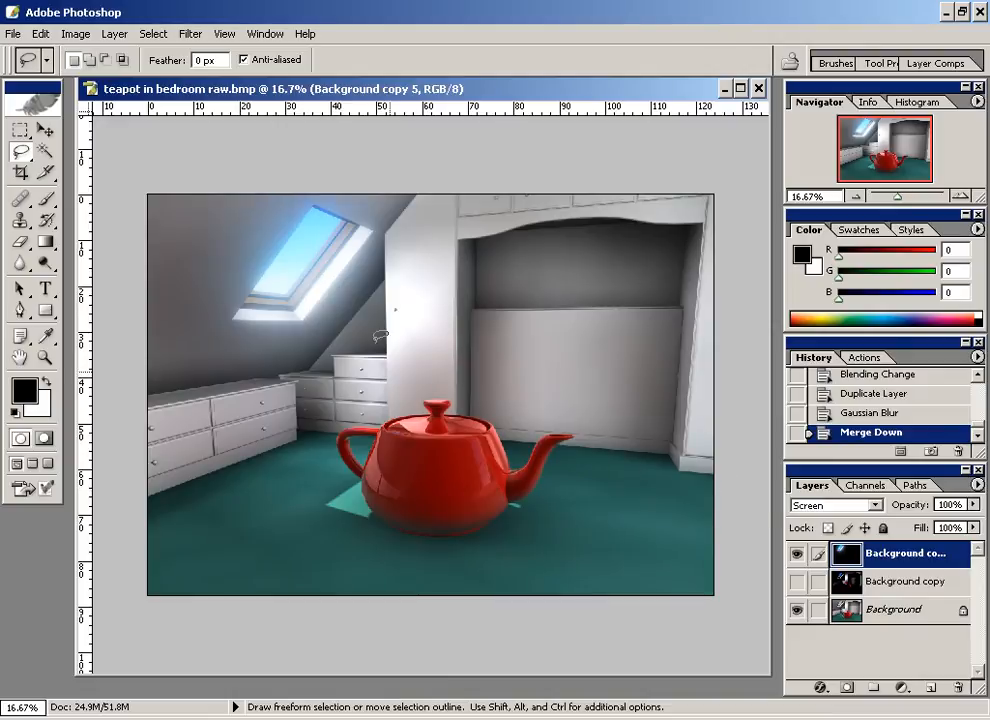
pyautogui.moveTo(797, 553); pyautogui.dragTo(810, 590)
pyautogui.click(797, 581)
pyautogui.click(900, 581)
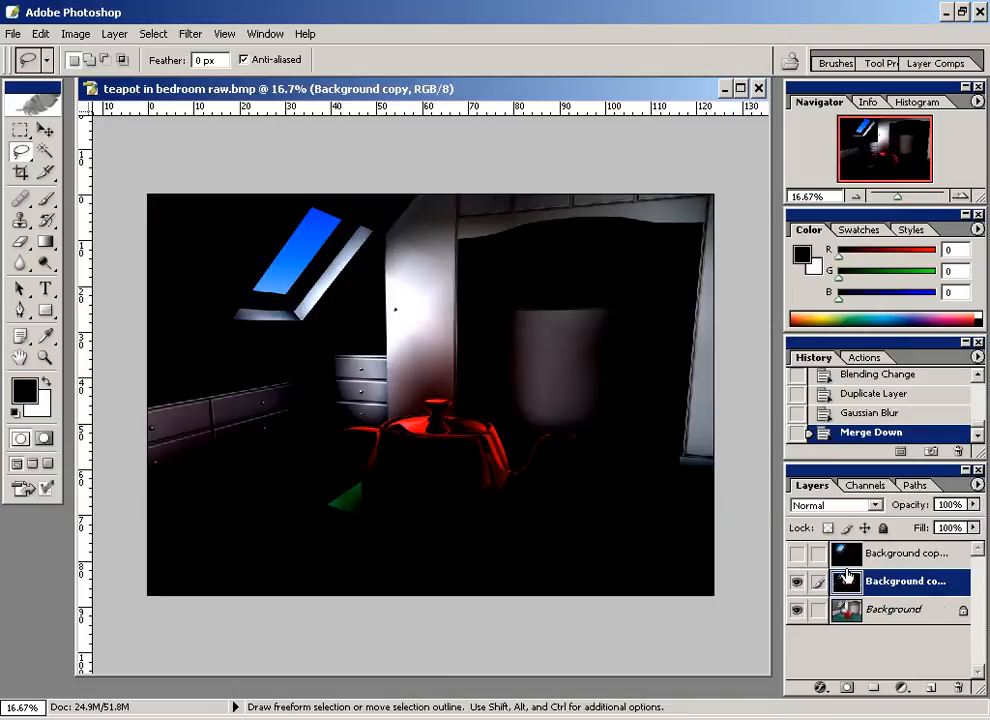
# Lasso the teapot on the Background copy layer, including its handle, lid knob and spout
pyautogui.hotkey('ctrl', '+')
pyautogui.hotkey('ctrl', '+')
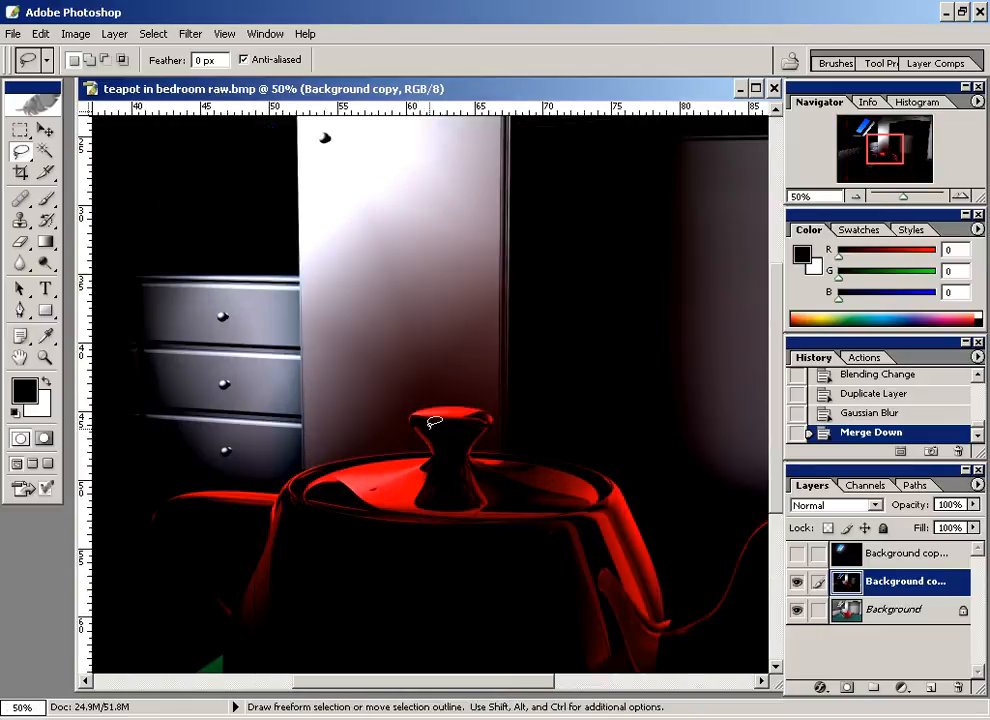
pyautogui.moveTo(409, 376)
pyautogui.mouseDown()
pyautogui.moveTo(495, 247)
pyautogui.moveTo(496, 218)
pyautogui.moveTo(460, 210)
pyautogui.moveTo(345, 250)
pyautogui.mouseUp()
pyautogui.moveTo(286, 259)
pyautogui.mouseDown()
pyautogui.moveTo(203, 286)
pyautogui.moveTo(216, 360)
pyautogui.moveTo(250, 404)
pyautogui.mouseUp()
pyautogui.moveTo(295, 505)
pyautogui.mouseDown()
pyautogui.moveTo(501, 566)
pyautogui.moveTo(637, 560)
pyautogui.moveTo(711, 517)
pyautogui.moveTo(731, 294)
pyautogui.moveTo(639, 166)
pyautogui.moveTo(628, 183)
pyautogui.mouseUp()
pyautogui.moveTo(630, 383)
pyautogui.mouseDown()
pyautogui.moveTo(495, 389)
pyautogui.moveTo(490, 355)
pyautogui.moveTo(530, 296)
pyautogui.moveTo(619, 282)
pyautogui.moveTo(667, 334)
pyautogui.moveTo(527, 452)
pyautogui.moveTo(462, 472)
pyautogui.mouseUp()
pyautogui.moveTo(636, 292)
pyautogui.keyDown('shift'); pyautogui.mouseDown()
pyautogui.moveTo(674, 281)
pyautogui.moveTo(553, 349)
pyautogui.mouseUp(); pyautogui.keyUp('shift')
pyautogui.moveTo(310, 170)
pyautogui.keyDown('alt'); pyautogui.mouseDown()
pyautogui.moveTo(325, 203)
pyautogui.moveTo(435, 230)
pyautogui.moveTo(365, 137)
pyautogui.mouseUp(); pyautogui.keyUp('alt')
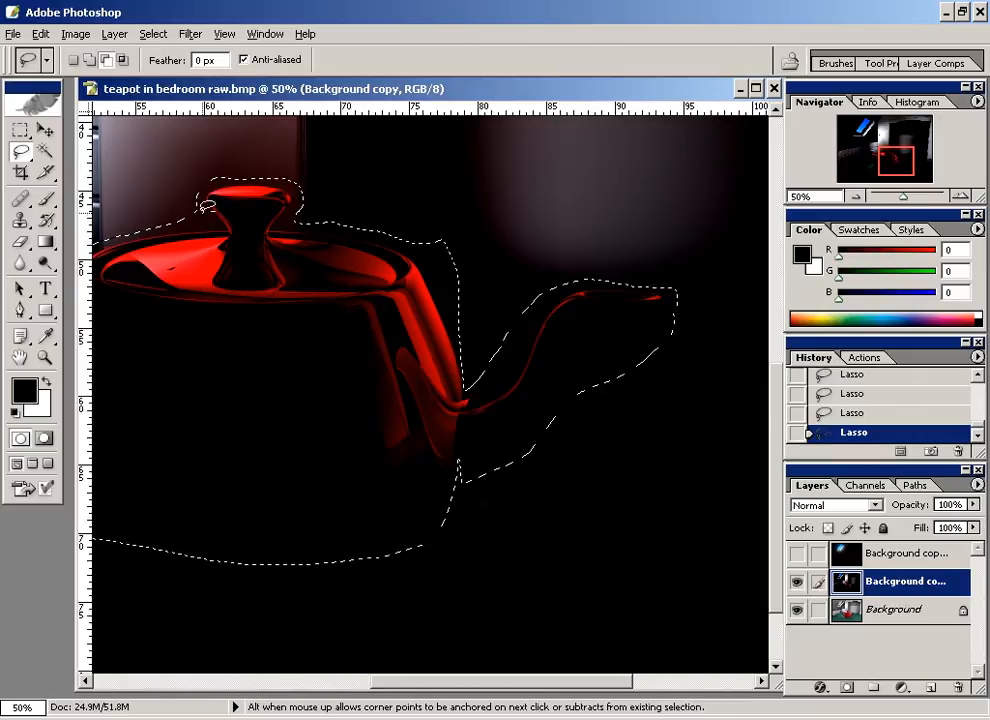
# Trim the lasso selection beside the teapot's base so it excludes the green light patch on the carpet
pyautogui.press('space')
pyautogui.moveTo(166, 309)
pyautogui.mouseDown()
pyautogui.moveTo(285, 292)
pyautogui.moveTo(230, 327)
pyautogui.mouseUp()
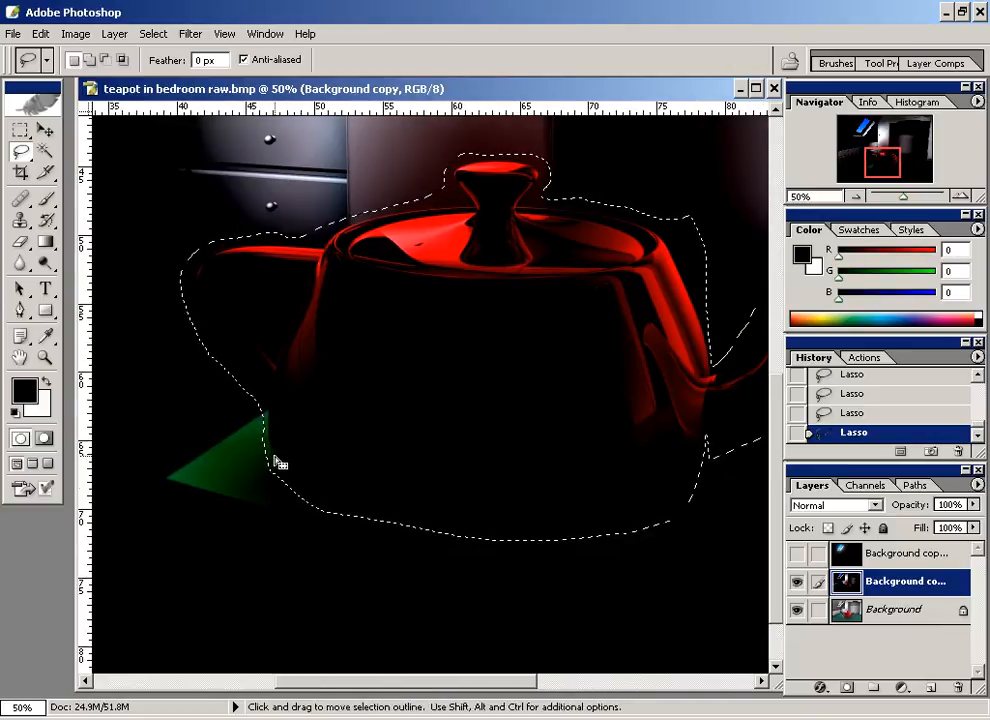
pyautogui.moveTo(260, 403)
pyautogui.keyDown('shift'); pyautogui.mouseDown()
pyautogui.moveTo(250, 400)
pyautogui.moveTo(294, 429)
pyautogui.moveTo(300, 568)
pyautogui.mouseUp(); pyautogui.keyUp('shift')
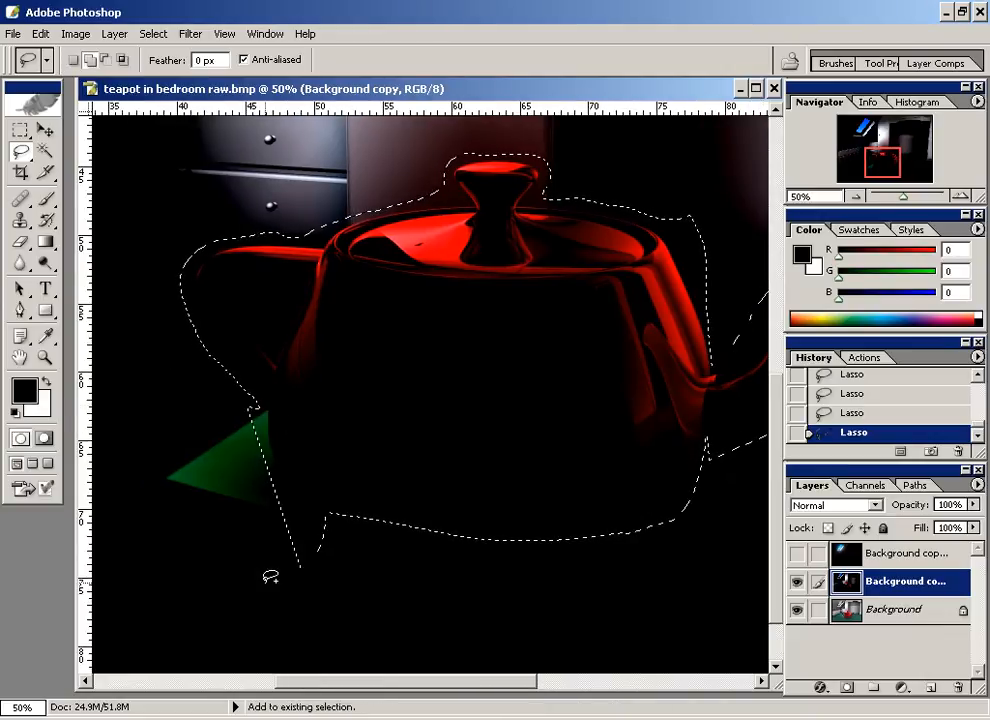
pyautogui.hotkey('ctrl', 'z')
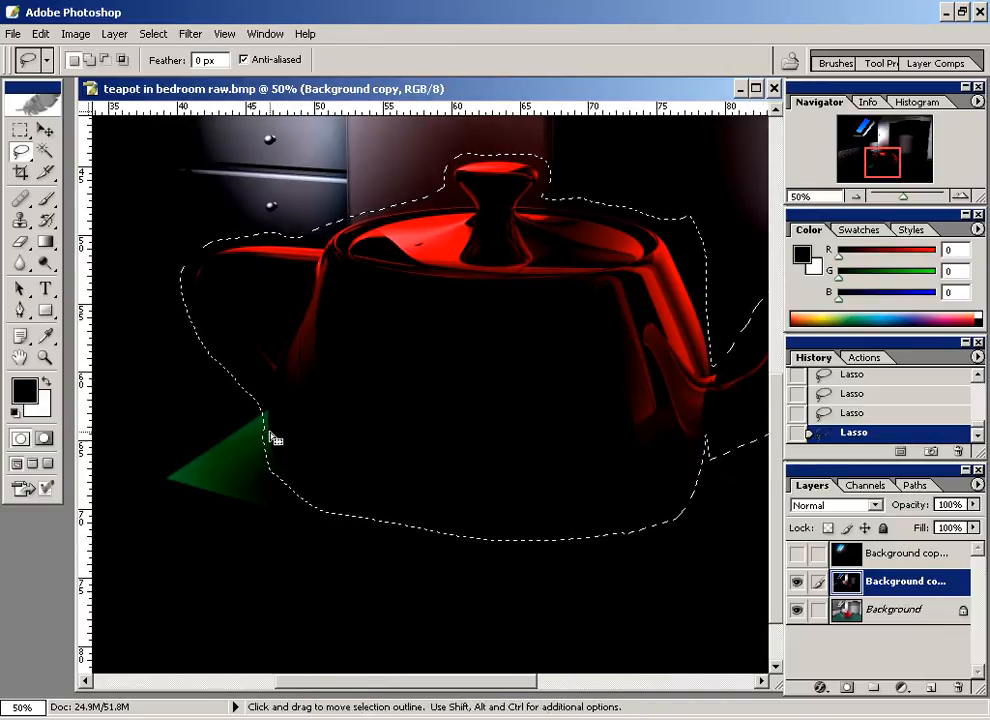
pyautogui.moveTo(262, 411)
pyautogui.keyDown('shift'); pyautogui.mouseDown()
pyautogui.moveTo(250, 398)
pyautogui.moveTo(294, 424)
pyautogui.moveTo(287, 555)
pyautogui.moveTo(212, 528)
pyautogui.mouseUp(); pyautogui.keyUp('shift')
pyautogui.press('space')
pyautogui.moveTo(398, 425)
pyautogui.mouseDown()
pyautogui.moveTo(357, 459)
pyautogui.moveTo(362, 452)
pyautogui.mouseUp()
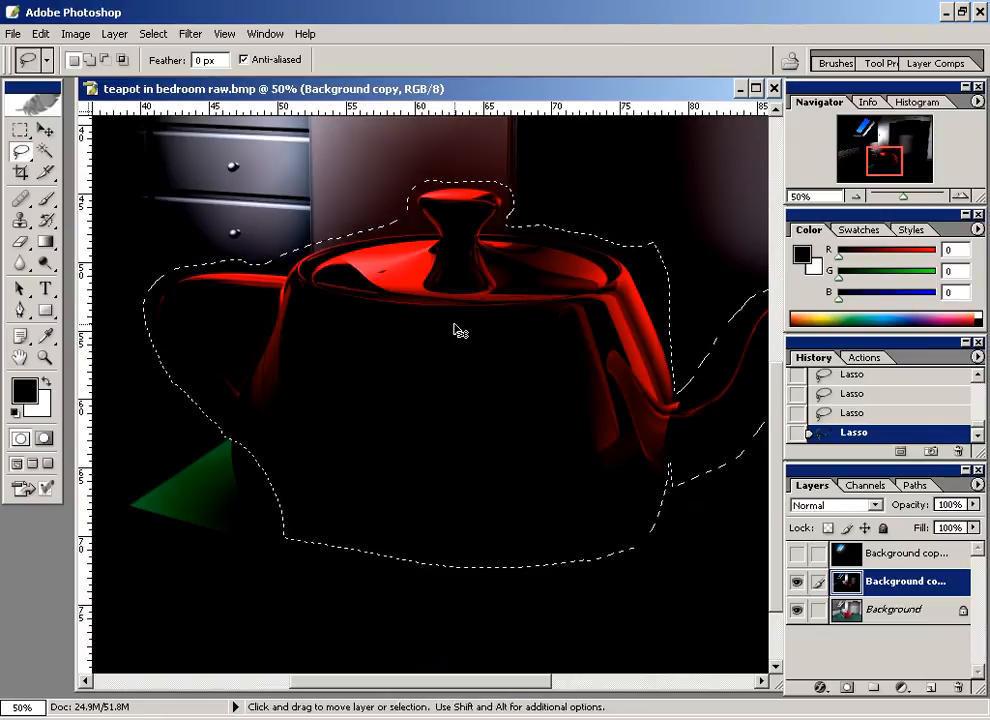
# Copy the selected teapot highlights to a new layer and hide the Background copy layer
pyautogui.hotkey('ctrl', 'j')
pyautogui.click(796, 609)
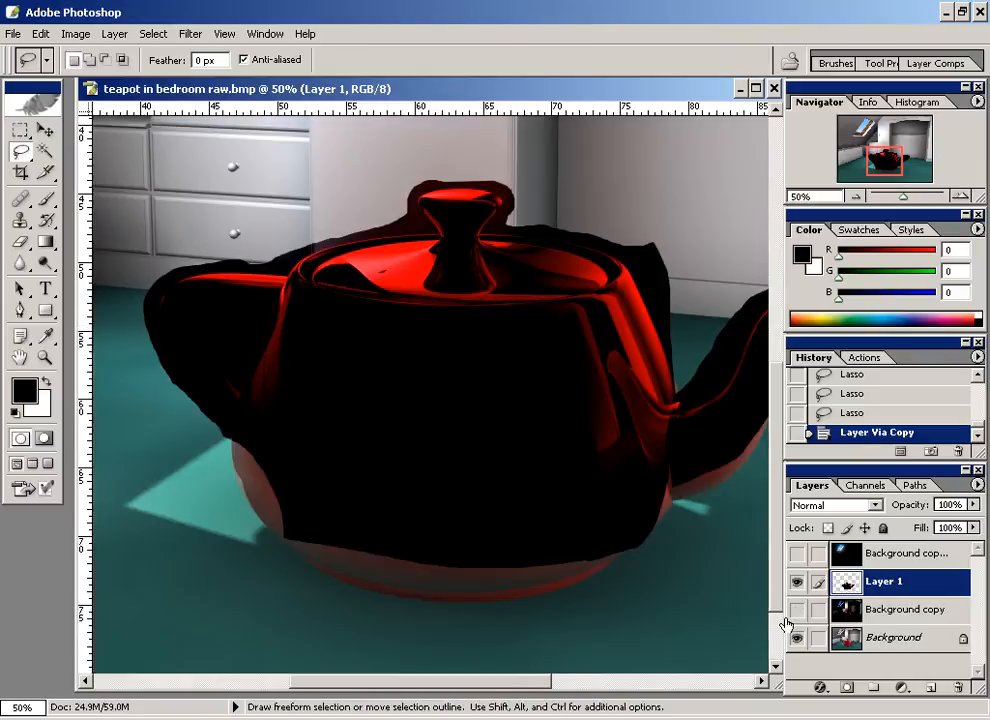
pyautogui.click(796, 581)
pyautogui.click(796, 581)
pyautogui.click(796, 581)
pyautogui.click(796, 581)
# Duplicate Layer 1 and set the blend mode of both the duplicate and Layer 1 to Screen
pyautogui.moveTo(874, 587); pyautogui.dragTo(930, 688)
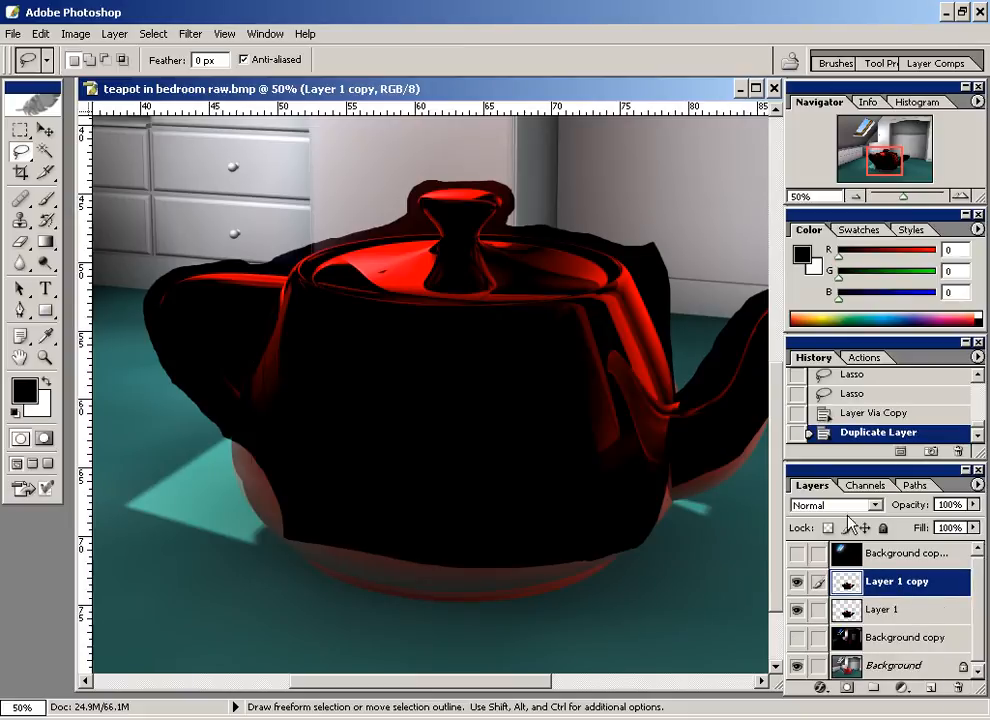
pyautogui.click(837, 505)
pyautogui.click(825, 292)
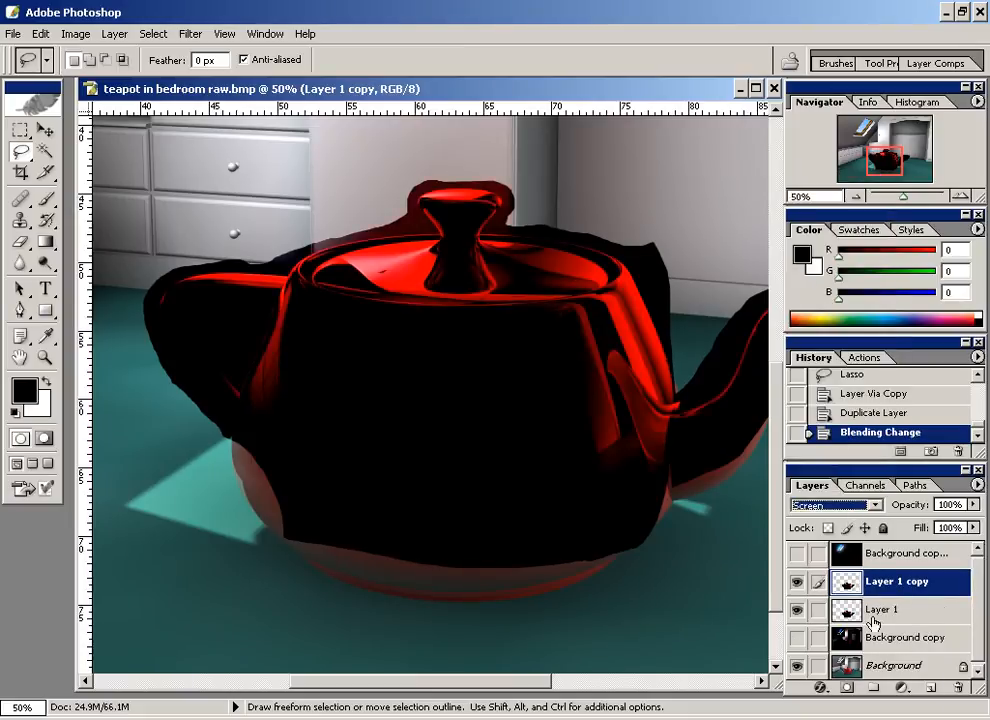
pyautogui.click(880, 609)
pyautogui.click(857, 505)
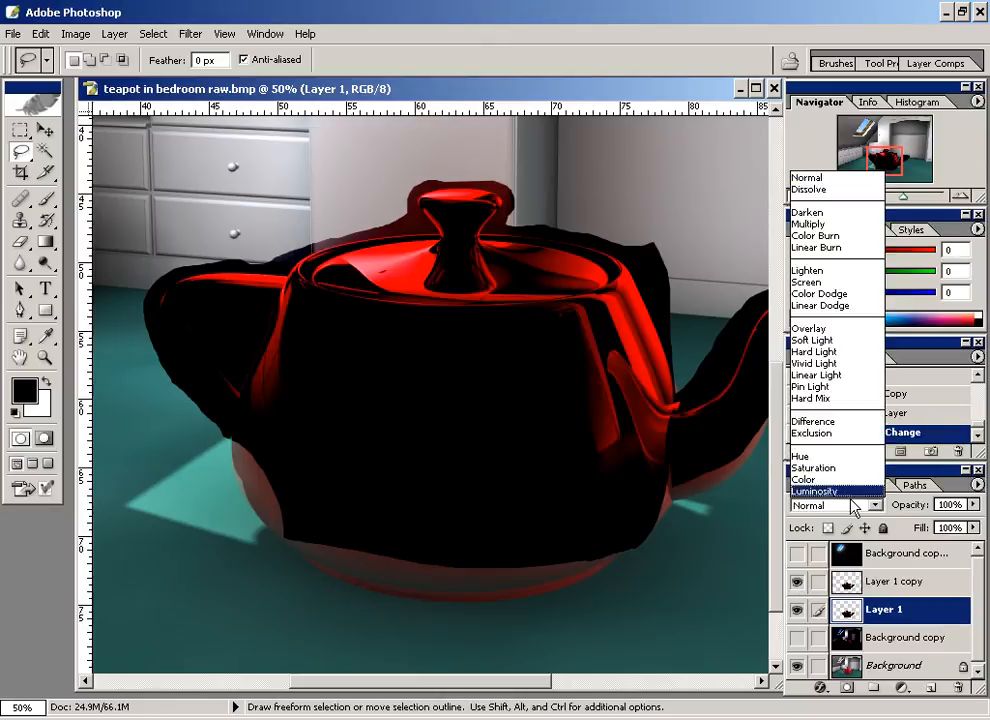
pyautogui.click(812, 283)
# Make two more duplicates of the Screen-blended Layer 1
pyautogui.moveTo(898, 620); pyautogui.dragTo(930, 688)
pyautogui.moveTo(912, 619); pyautogui.dragTo(932, 687)
pyautogui.click(979, 620)
# Apply a Gaussian Blur with a radius of 40.3 pixels to Layer 1
pyautogui.click(902, 612)
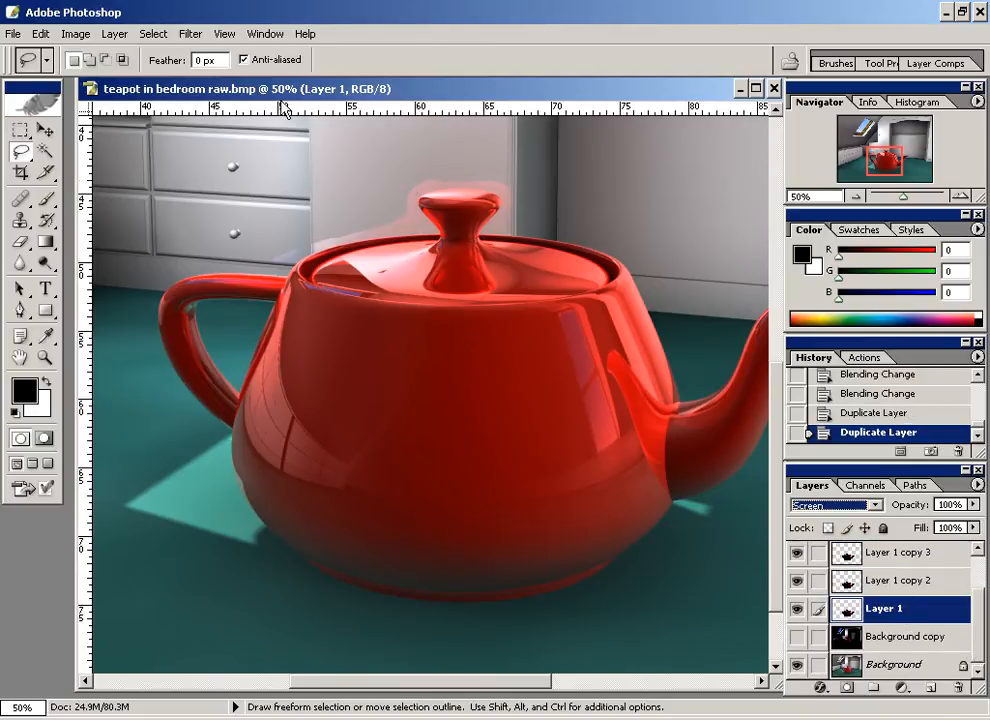
pyautogui.click(190, 33)
pyautogui.moveTo(239, 170)
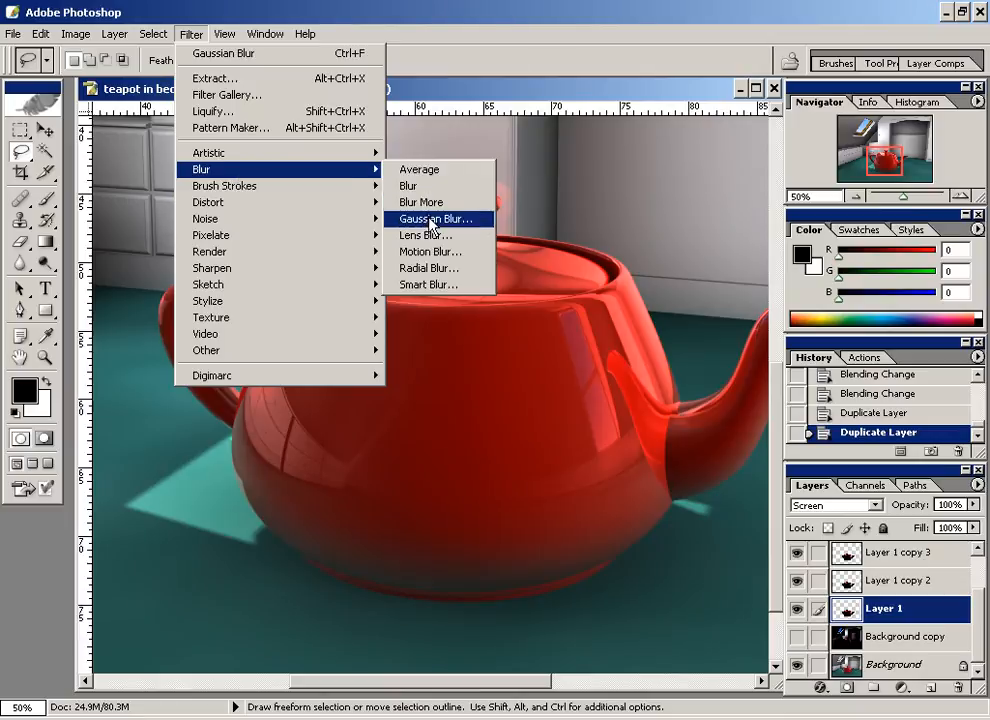
pyautogui.click(442, 219)
pyautogui.moveTo(588, 557); pyautogui.dragTo(517, 577)
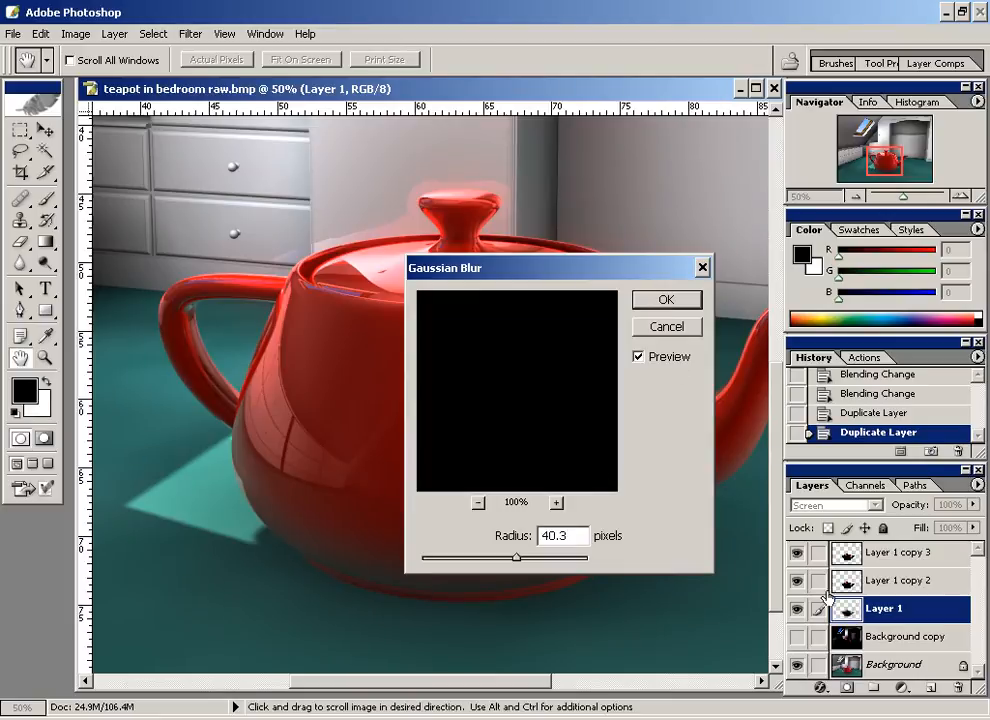
pyautogui.press('Return')
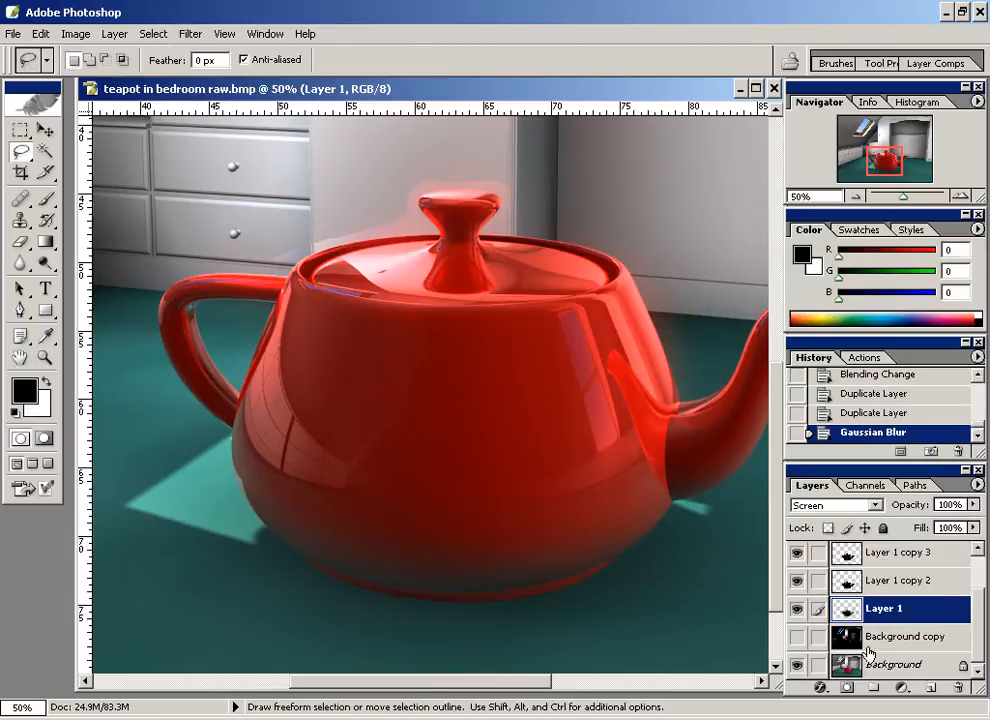
# Apply a Gaussian Blur with a radius of 80 pixels to the Layer 1 copy 2 layer
pyautogui.click(869, 588)
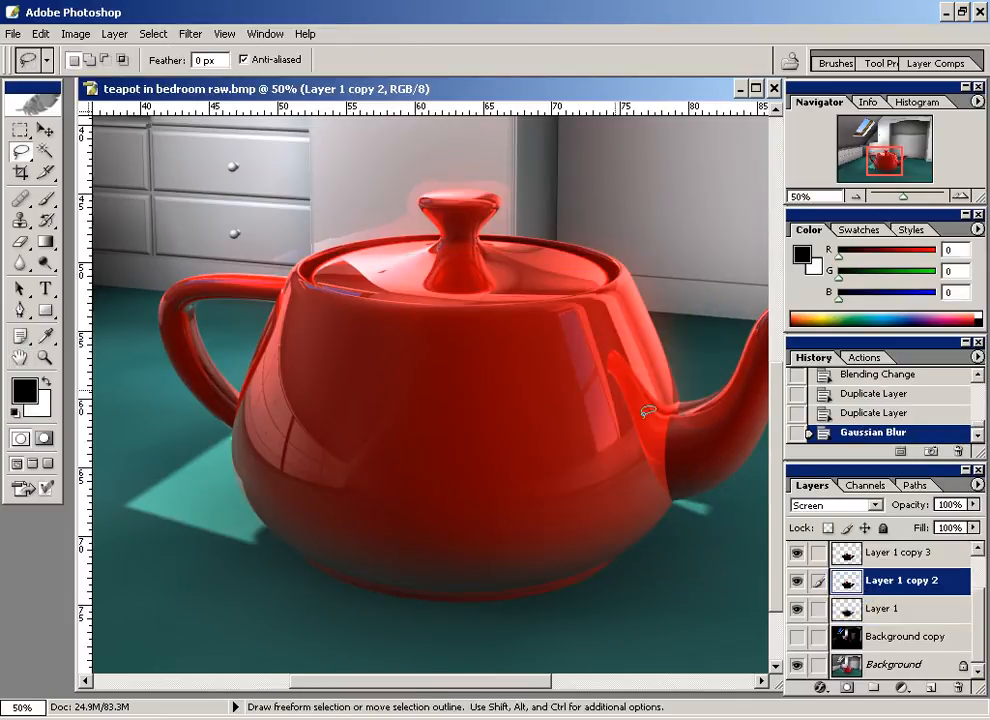
pyautogui.click(190, 33)
pyautogui.moveTo(261, 170)
pyautogui.click(435, 219)
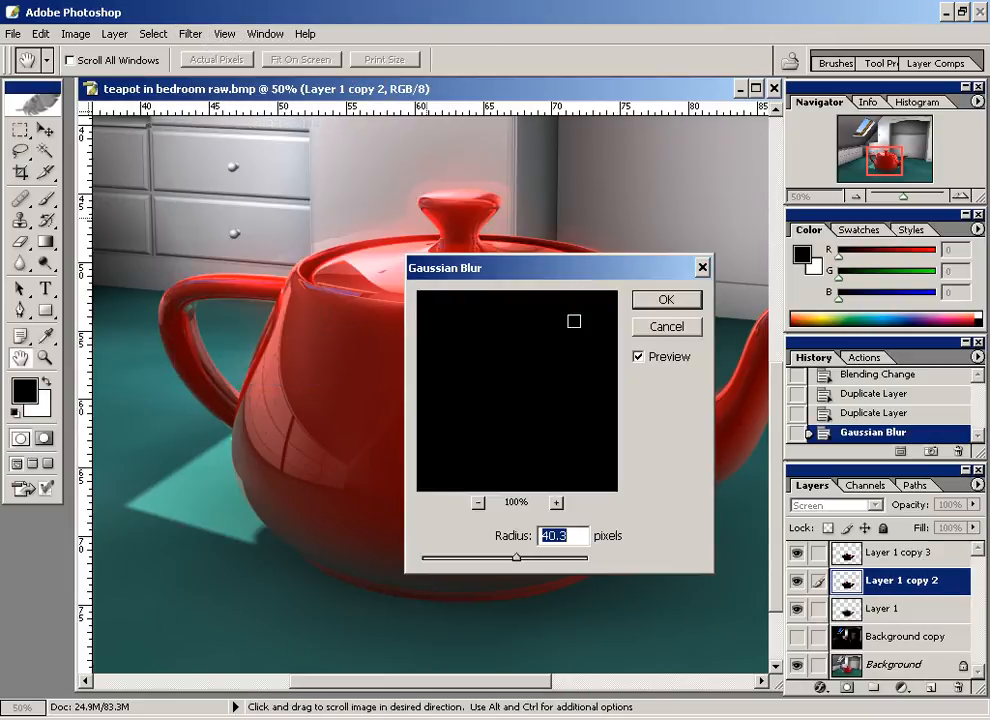
pyautogui.write('80')
pyautogui.press('Return')
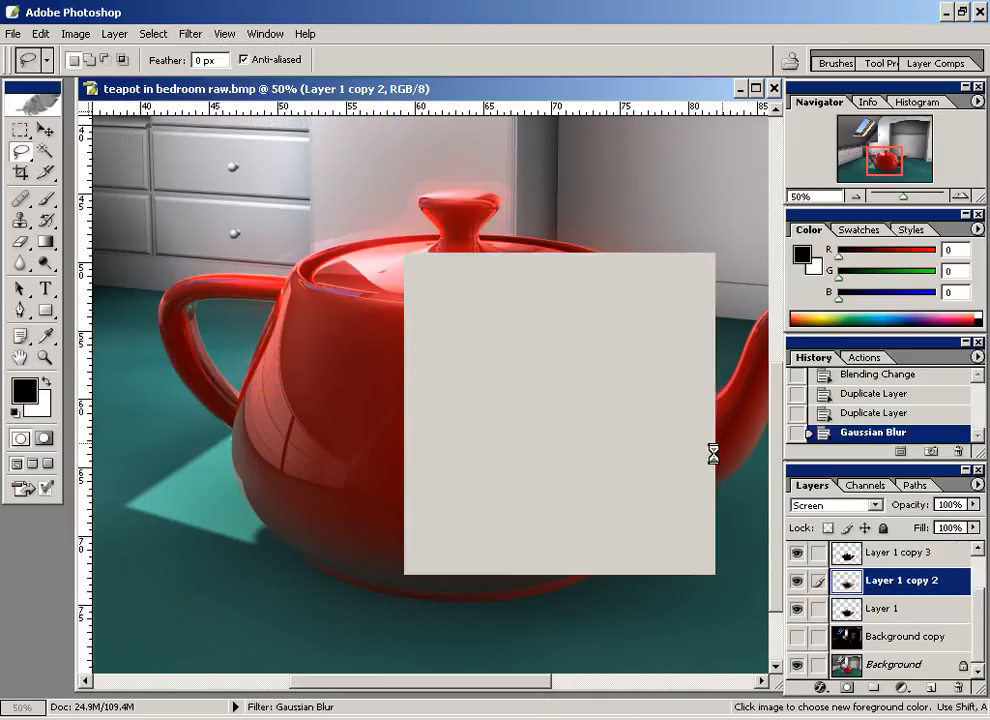
# Apply a Gaussian Blur wider than 80 pixels to the Layer 1 copy 3 layer
pyautogui.click(847, 553)
pyautogui.moveTo(316, 95); pyautogui.dragTo(306, 98)
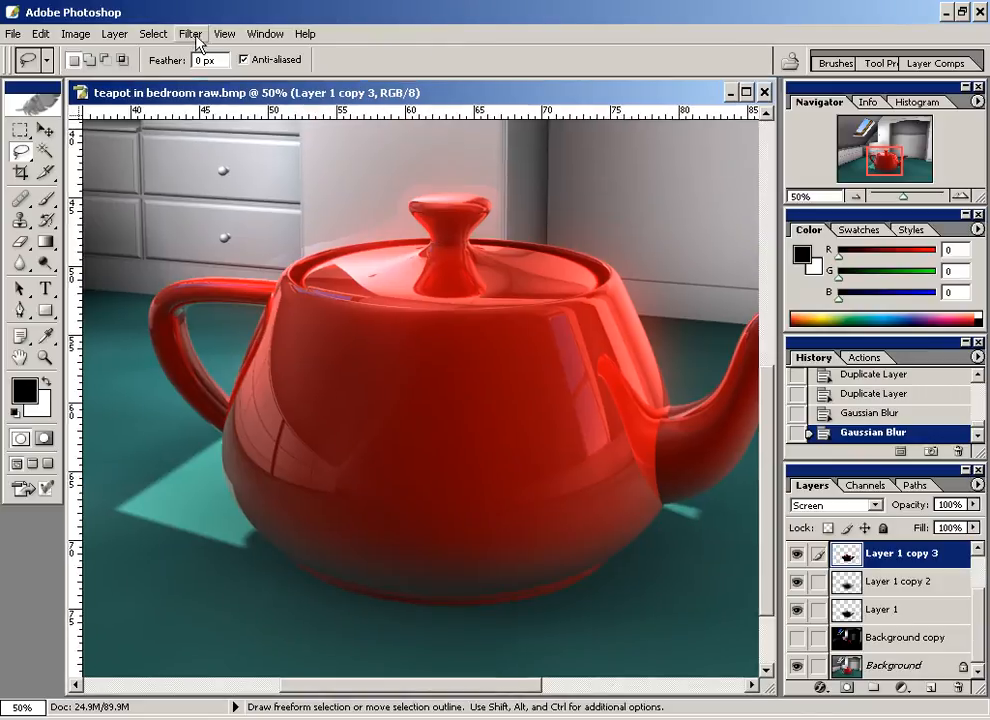
pyautogui.click(190, 33)
pyautogui.moveTo(240, 170)
pyautogui.click(424, 218)
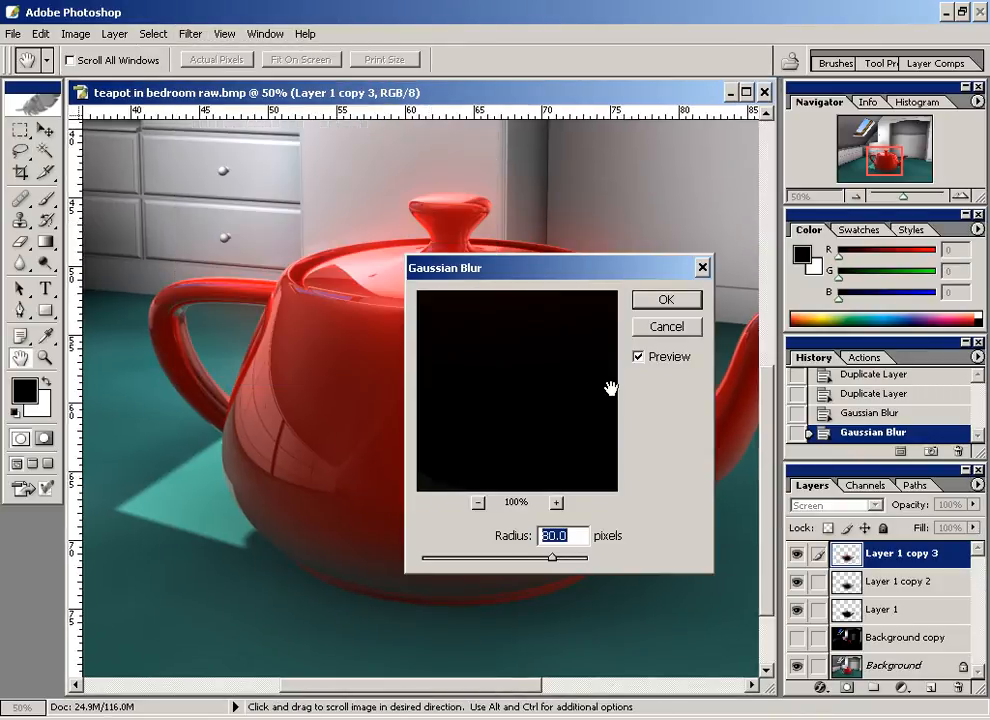
pyautogui.write('16')
pyautogui.press('Return')
pyautogui.press('l')
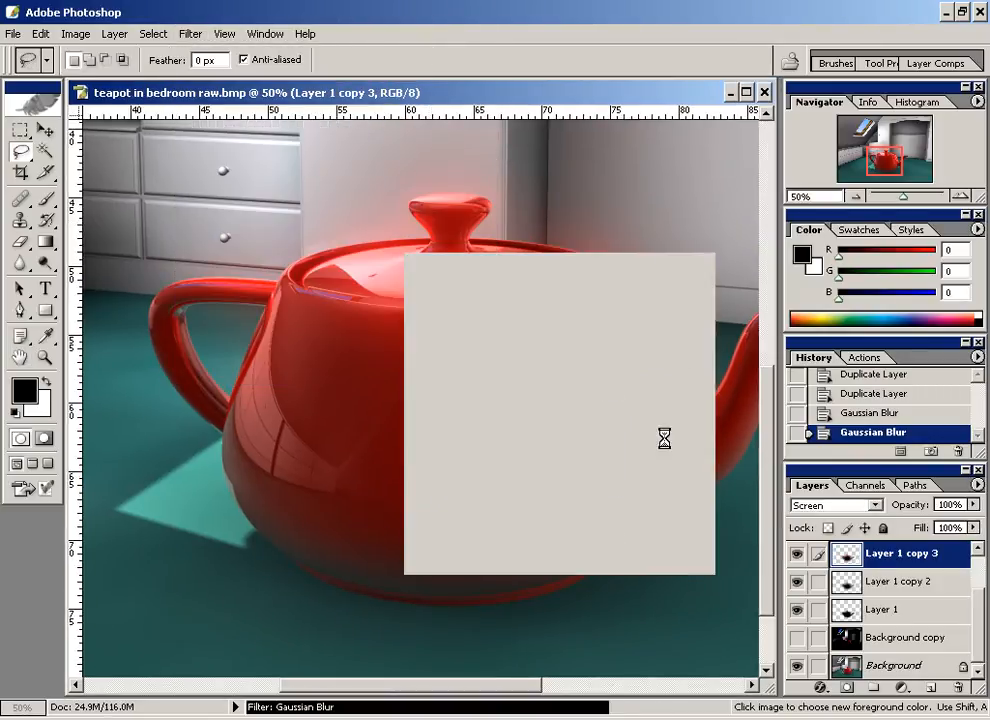
# Apply a Gaussian Blur with a radius of 250 pixels to the Layer 1 copy layer
pyautogui.moveTo(975, 618); pyautogui.dragTo(977, 579)
pyautogui.click(968, 581)
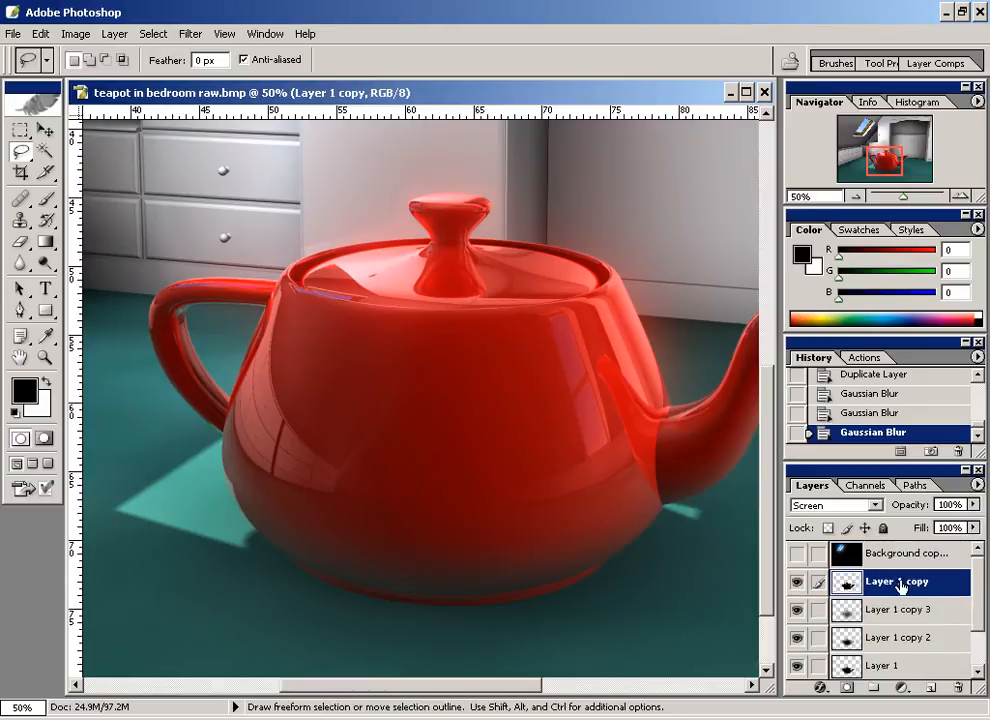
pyautogui.click(192, 33)
pyautogui.moveTo(364, 162)
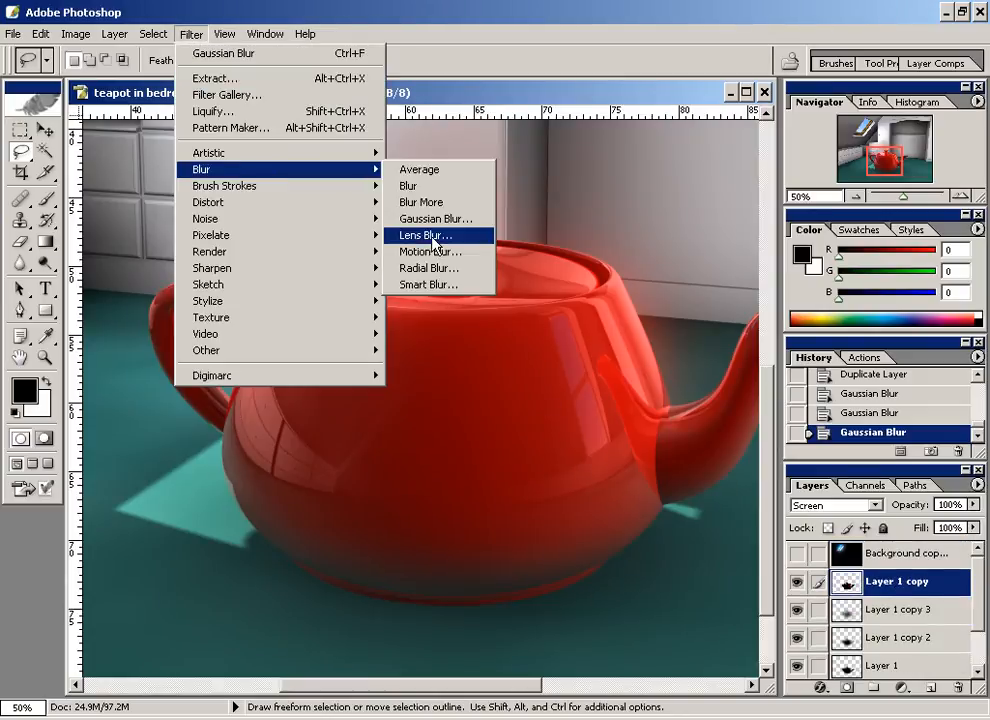
pyautogui.click(436, 220)
pyautogui.write('250')
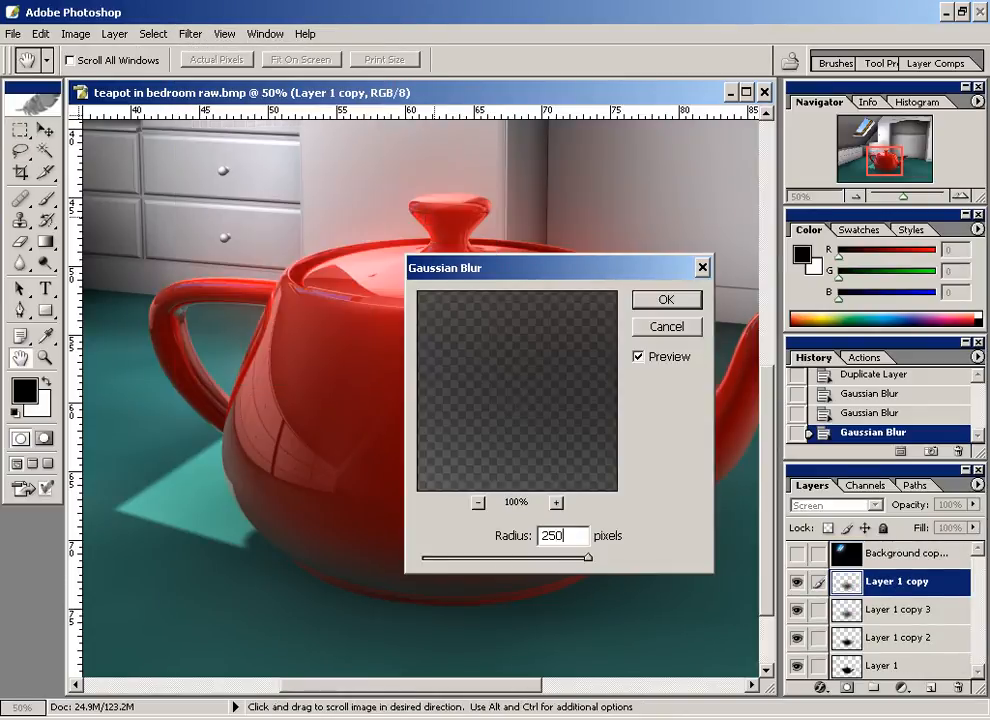
pyautogui.press('Return')
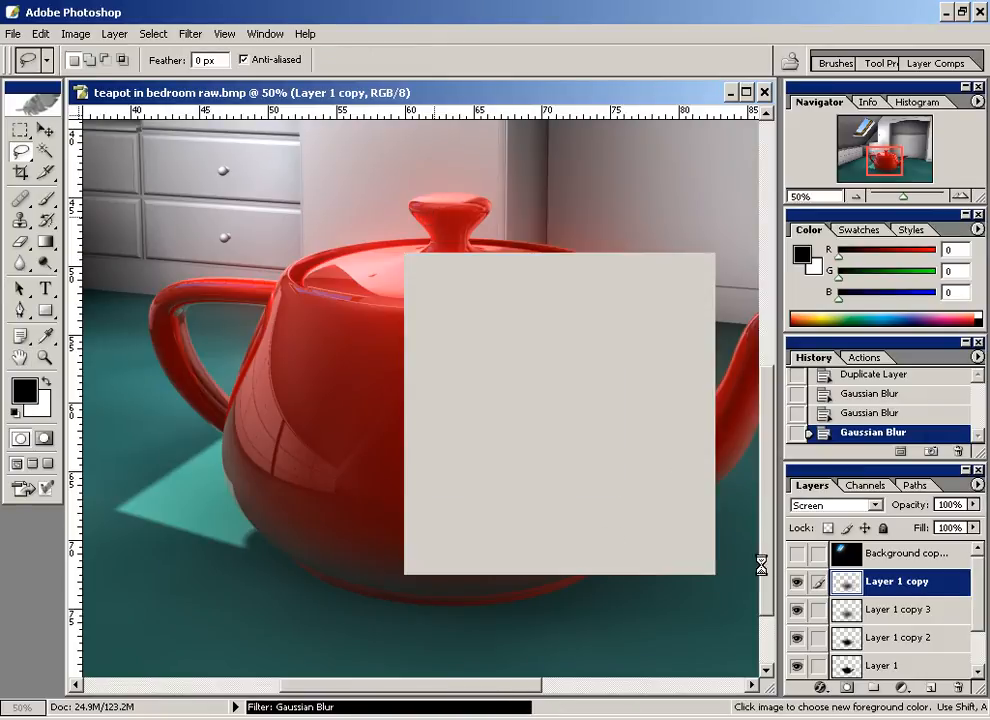
# Link the blurred teapot glow layers with Layer 1 copy and merge them into one layer
pyautogui.moveTo(977, 617)
pyautogui.mouseDown()
pyautogui.moveTo(978, 640)
pyautogui.moveTo(978, 630)
pyautogui.mouseUp()
pyautogui.moveTo(820, 643); pyautogui.dragTo(822, 627)
pyautogui.click(819, 587)
pyautogui.hotkey('ctrl', 'e')
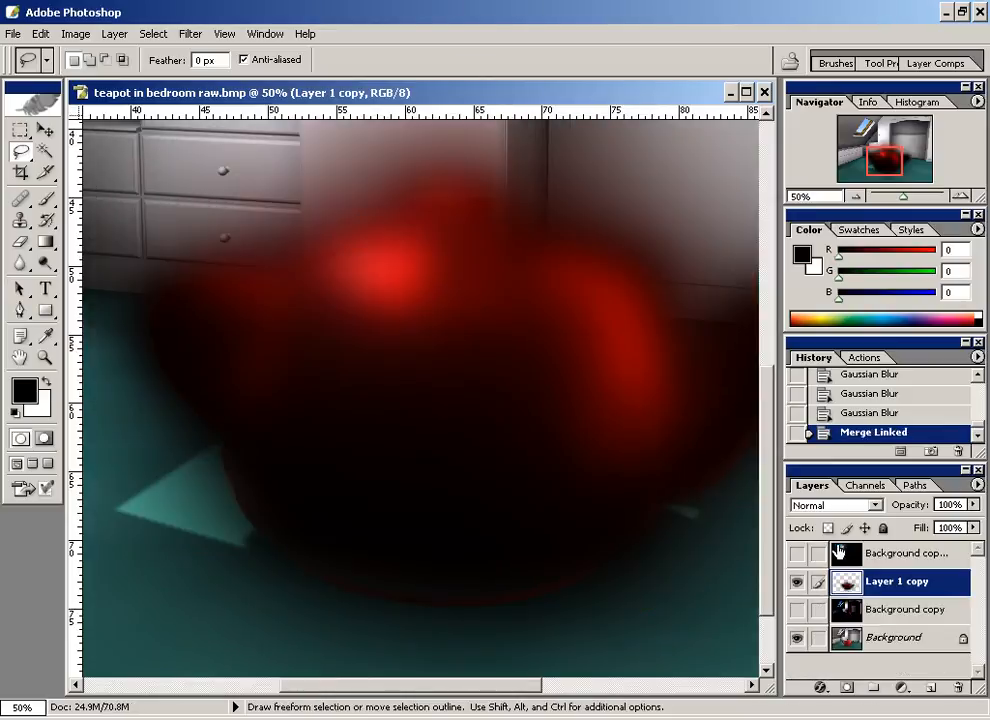
# Set the merged teapot glow layer's blending mode to Screen and check the glow around the teapot
pyautogui.click(835, 505)
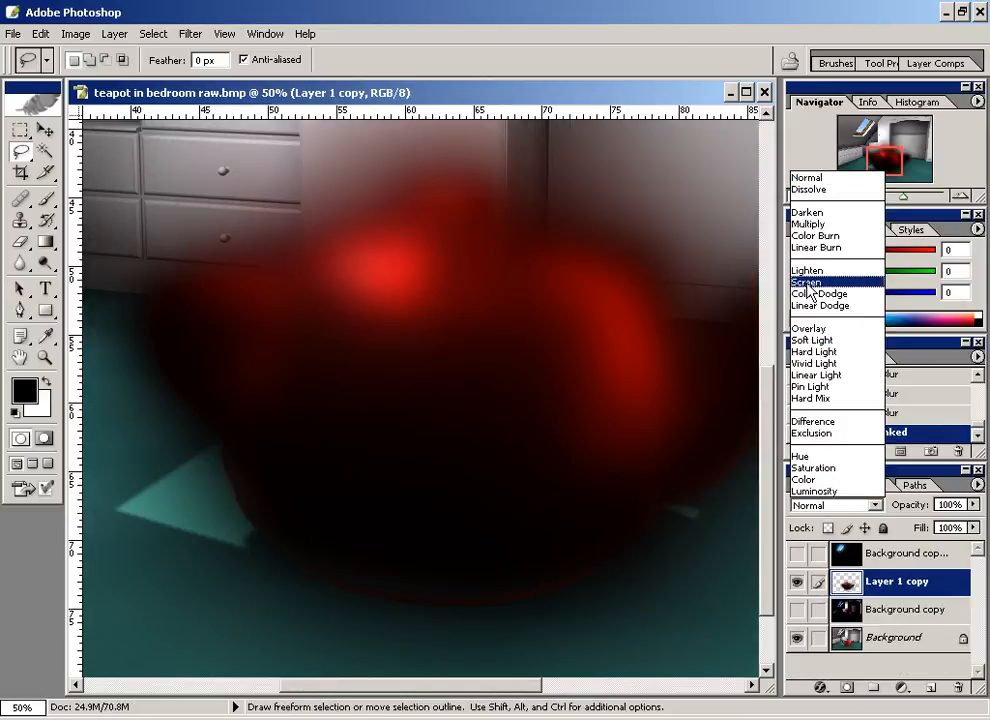
pyautogui.click(810, 283)
pyautogui.hotkey('ctrl', '-')
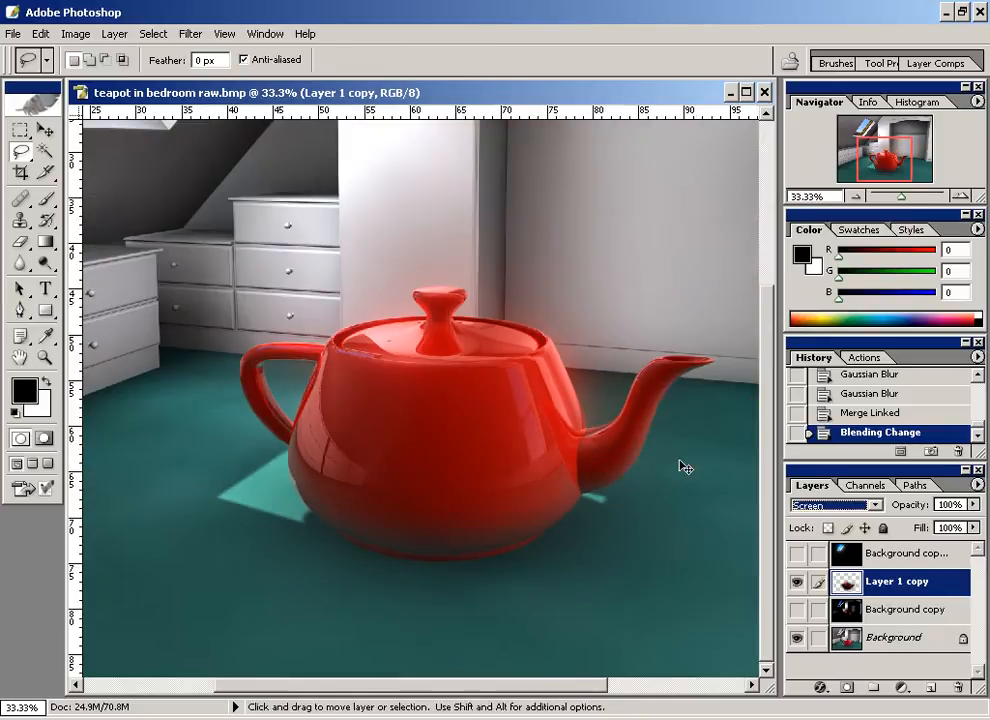
pyautogui.hotkey('ctrl', '-')
pyautogui.hotkey('ctrl', '+')
pyautogui.hotkey('ctrl', '+')
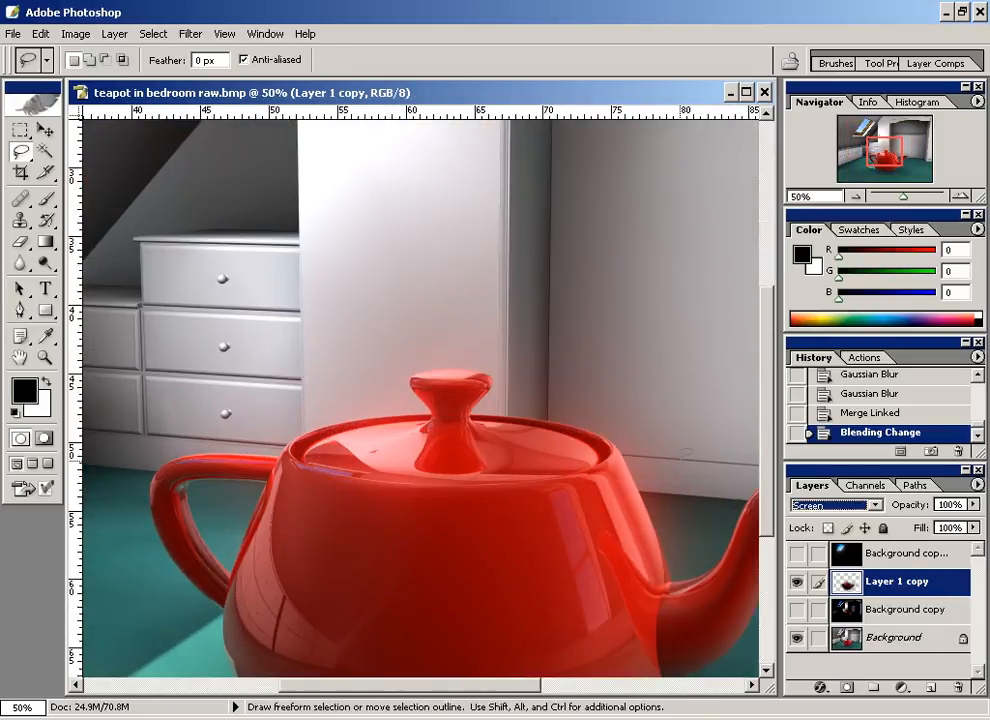
pyautogui.moveTo(444, 490); pyautogui.dragTo(424, 358)
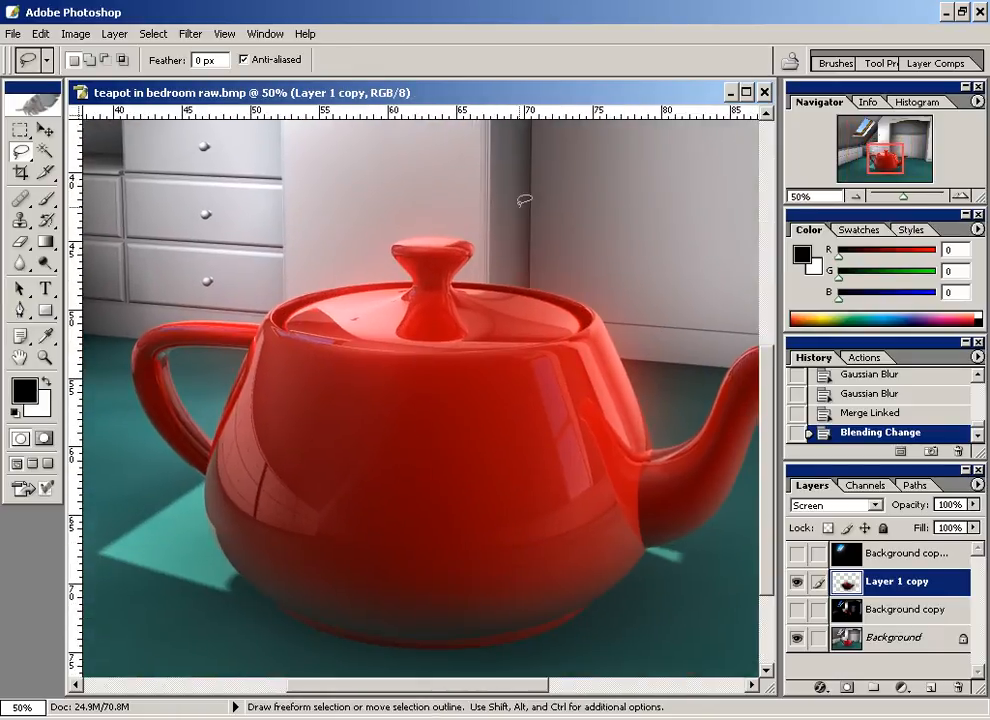
# Try the Color Dodge blending mode on the merged teapot glow layer, and undo the change
pyautogui.click(835, 505)
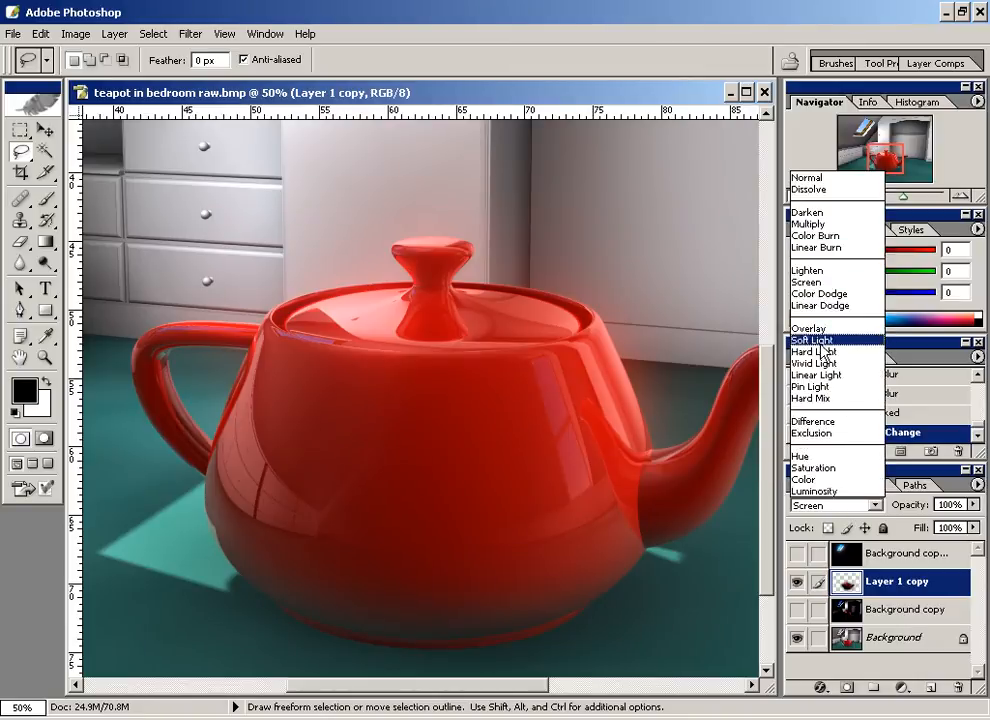
pyautogui.click(815, 293)
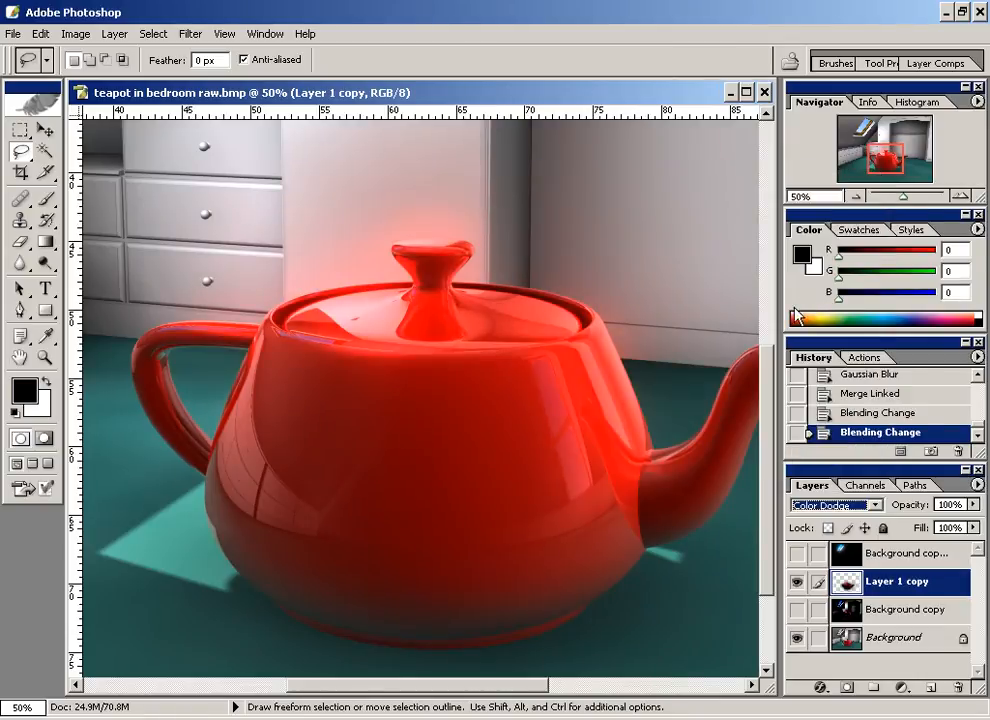
pyautogui.hotkey('ctrl', 'z')
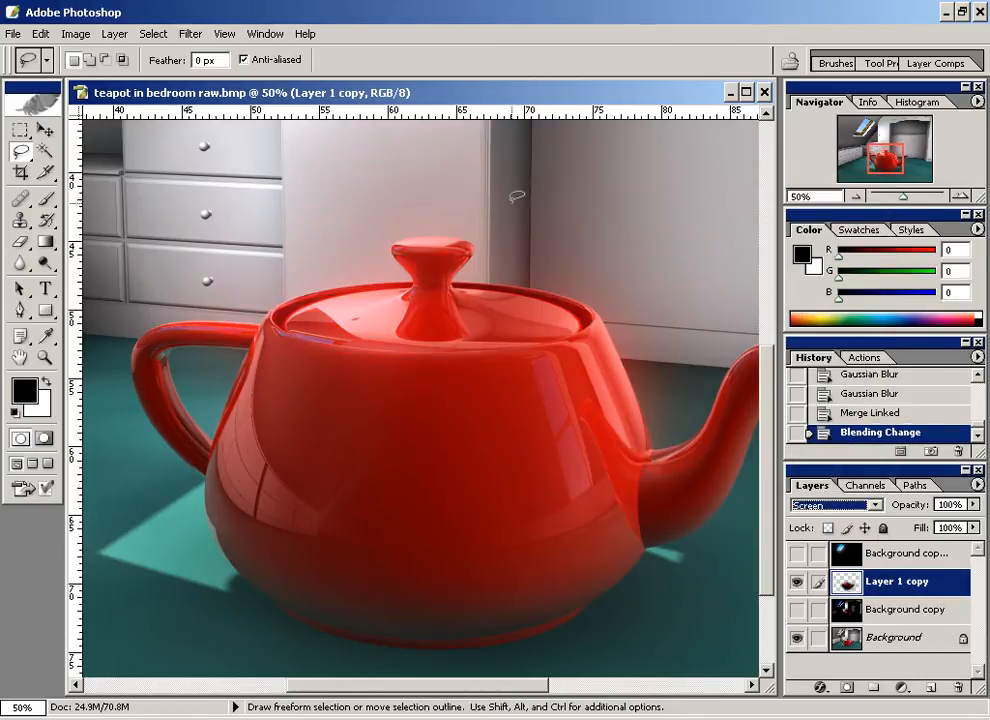
# Set the merged teapot glow layer's blending mode to Linear Dodge and reduce its saturation to -100 with Hue/Saturation
pyautogui.click(833, 505)
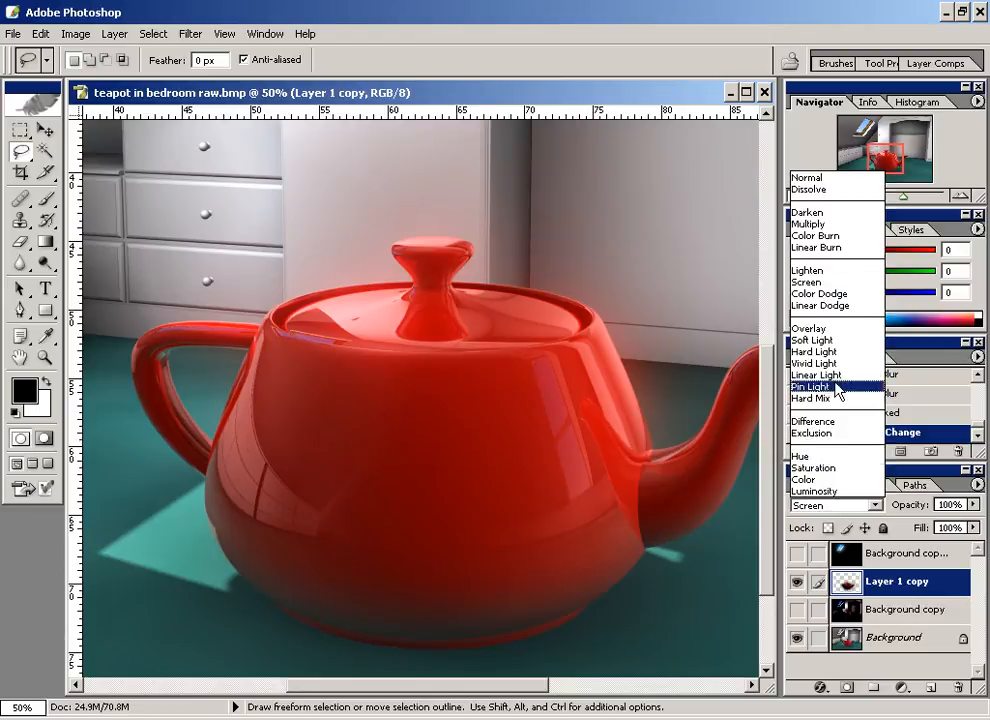
pyautogui.click(828, 306)
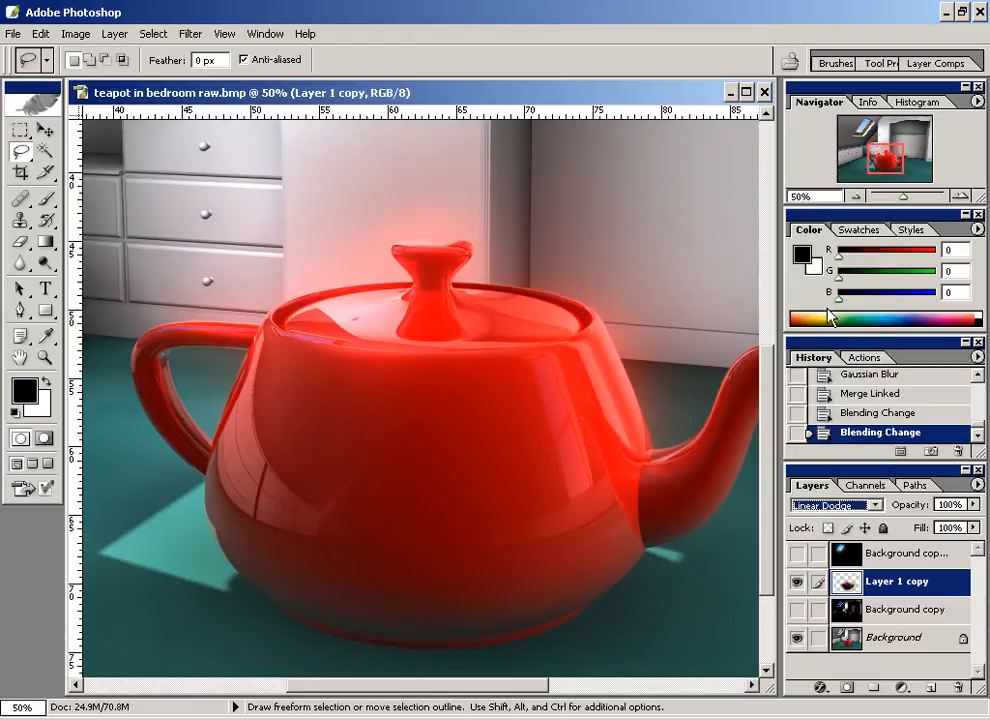
pyautogui.click(76, 33)
pyautogui.moveTo(110, 78)
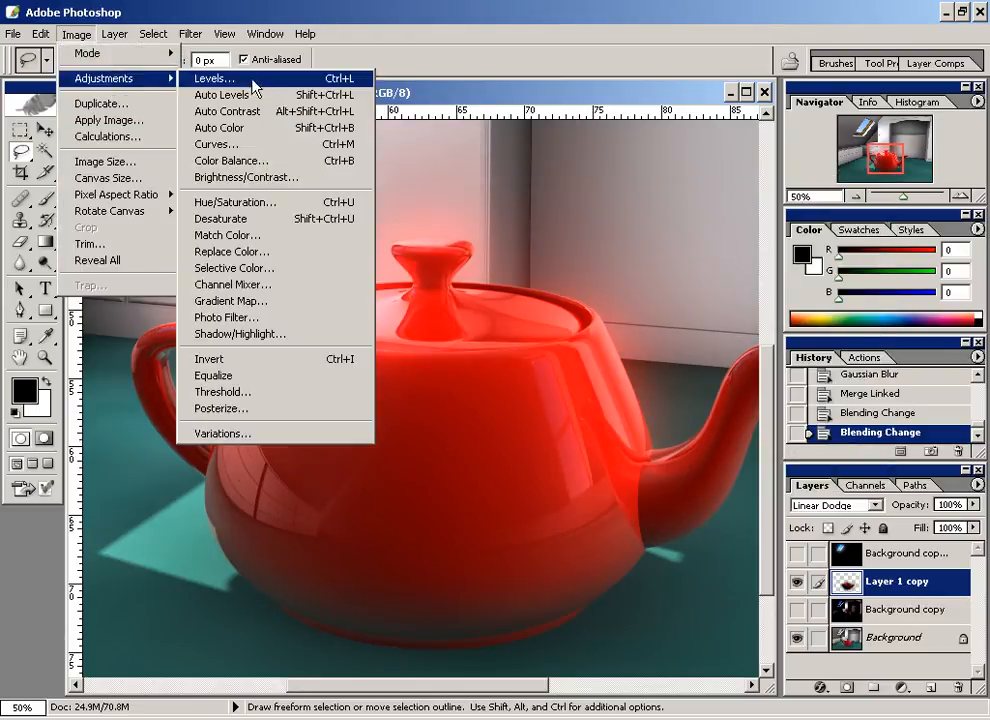
pyautogui.click(261, 202)
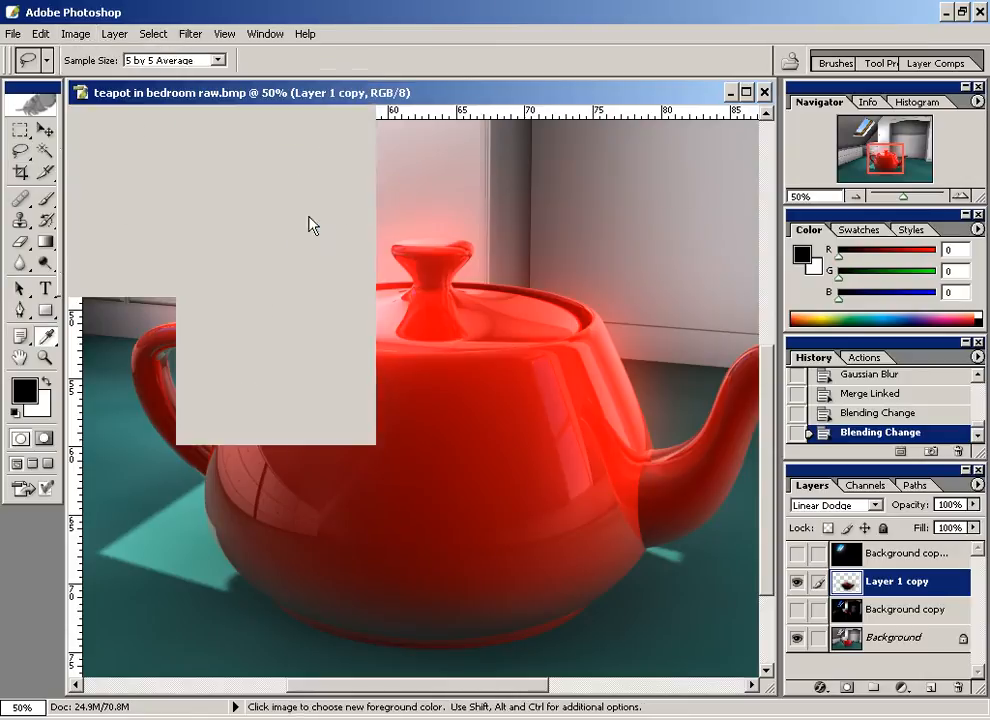
pyautogui.moveTo(485, 230); pyautogui.dragTo(805, 40)
pyautogui.moveTo(780, 163); pyautogui.dragTo(685, 185)
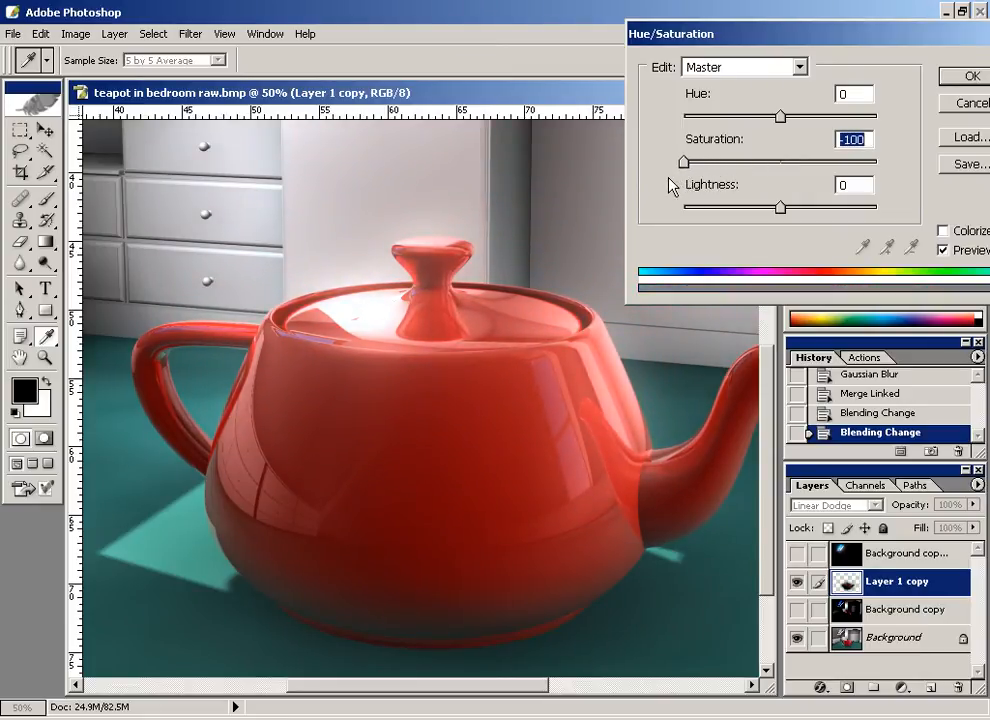
pyautogui.click(962, 76)
pyautogui.press('l')
# Try strengthening the teapot glow with a duplicate of Layer 1 copy, and delete the duplicate
pyautogui.moveTo(858, 590); pyautogui.dragTo(930, 688)
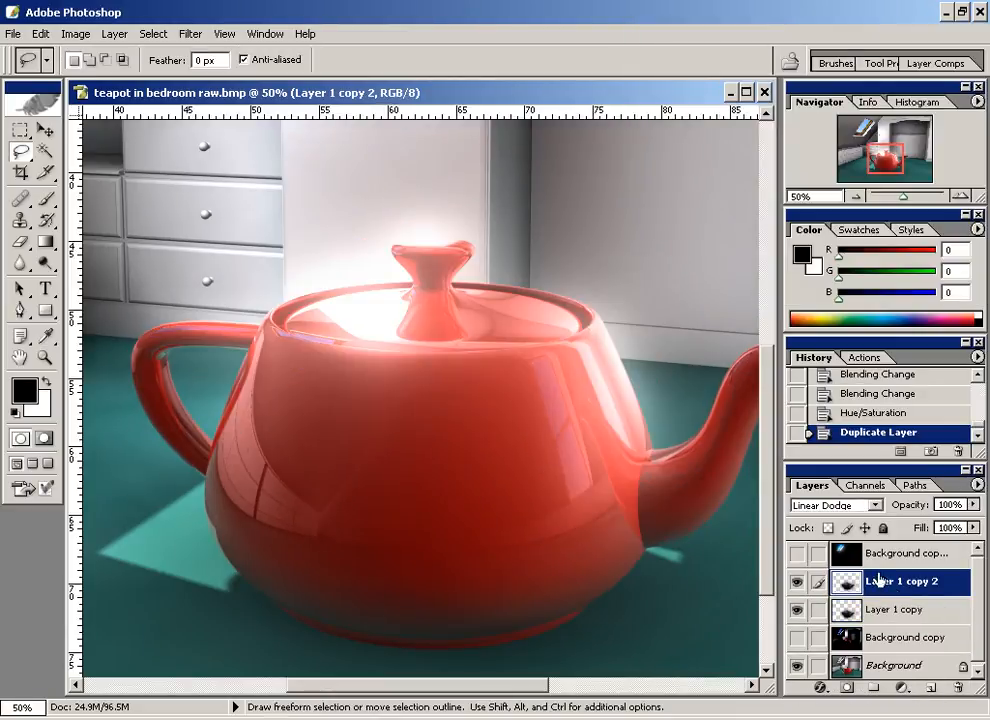
pyautogui.moveTo(884, 590); pyautogui.dragTo(958, 688)
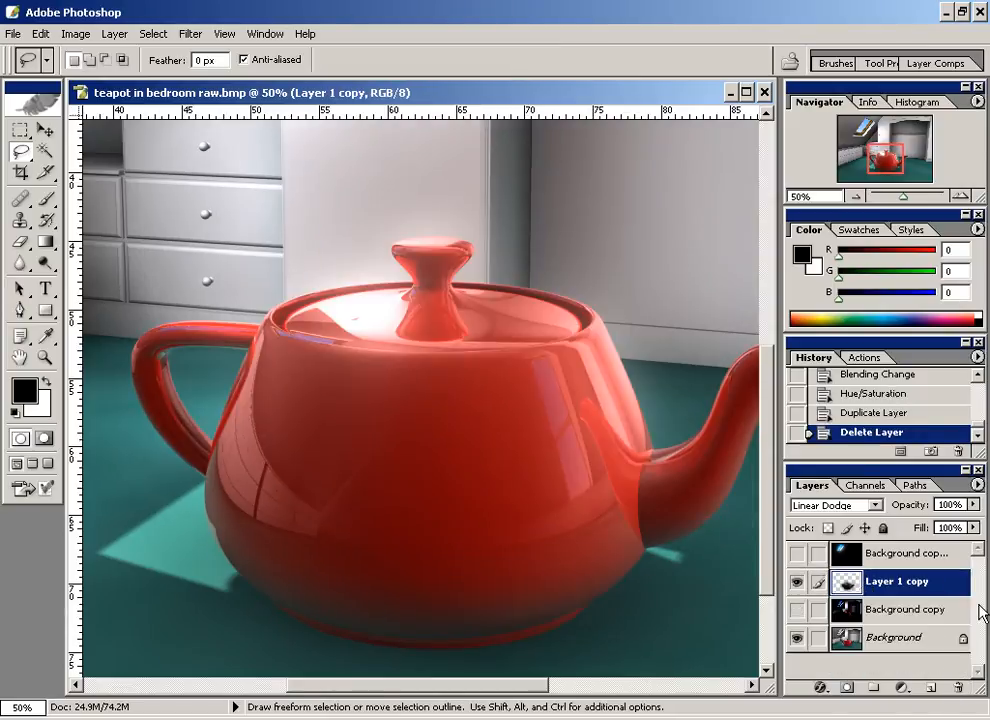
# Show the skylight glow layer, Background copy 5, together with the teapot glow and make it the active layer
pyautogui.press('ctrl')
pyautogui.hotkey('ctrl', '-')
pyautogui.hotkey('ctrl', '-')
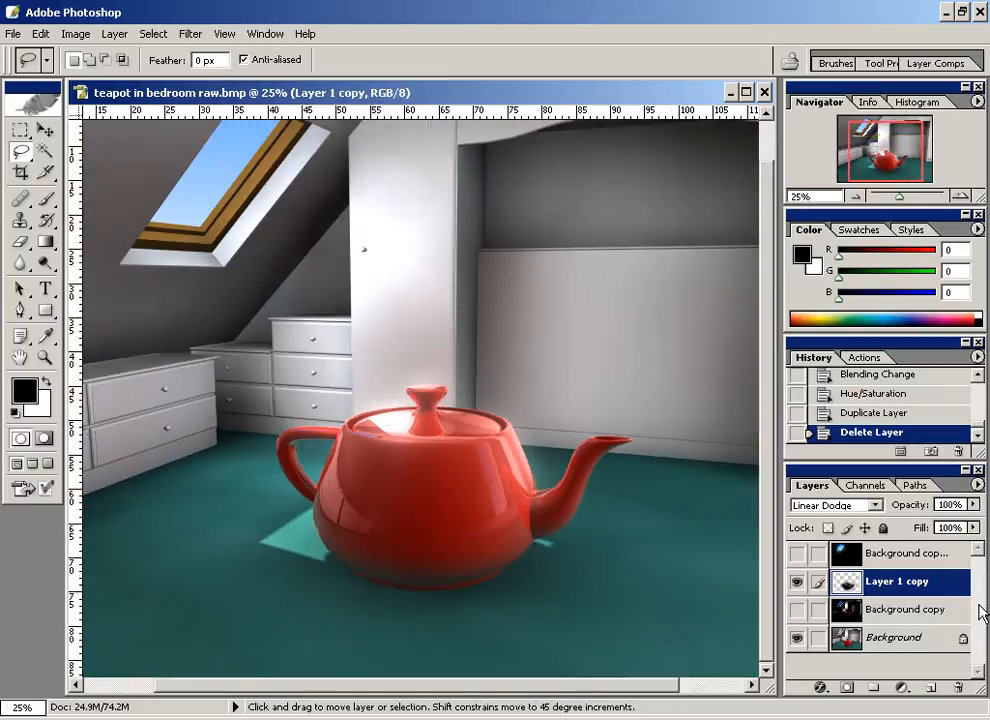
pyautogui.hotkey('ctrl', '-')
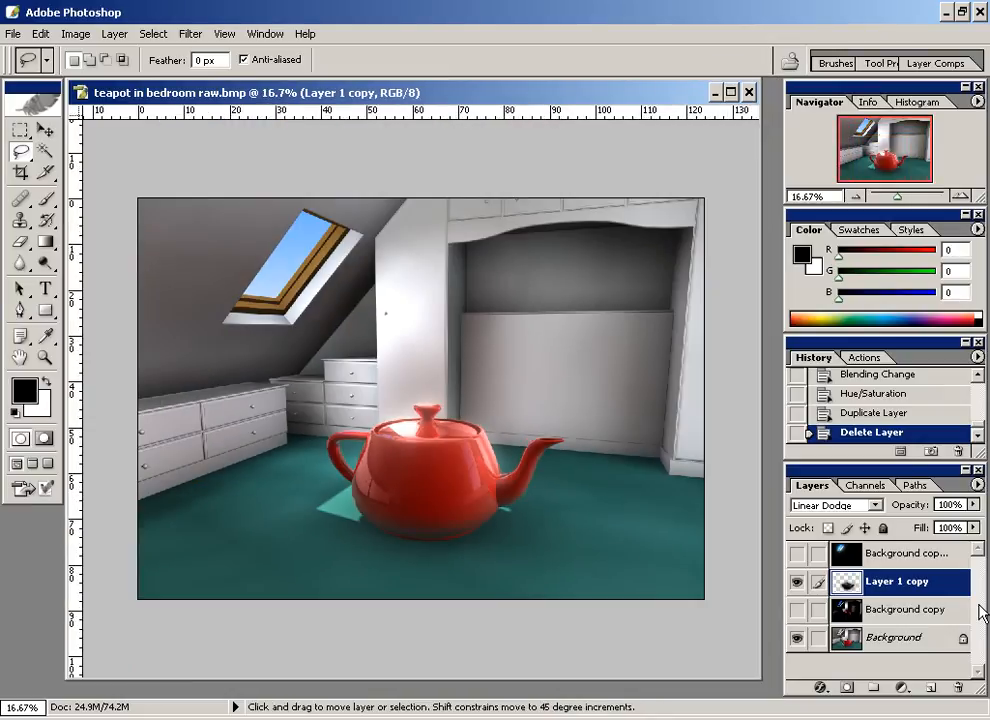
pyautogui.hotkey('ctrl', '+')
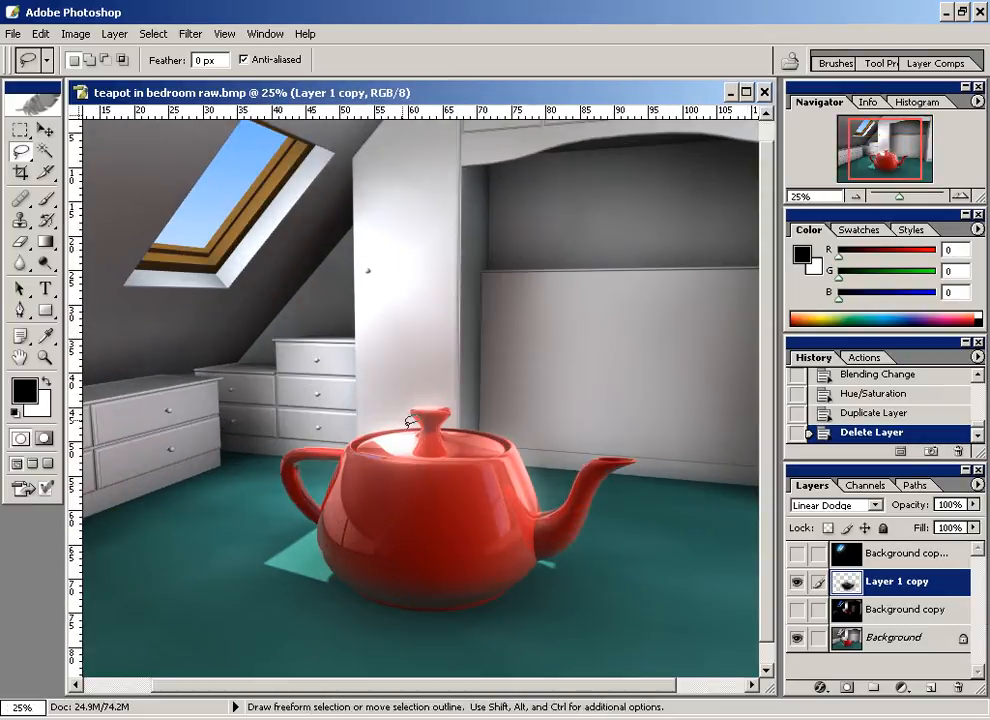
pyautogui.click(796, 555)
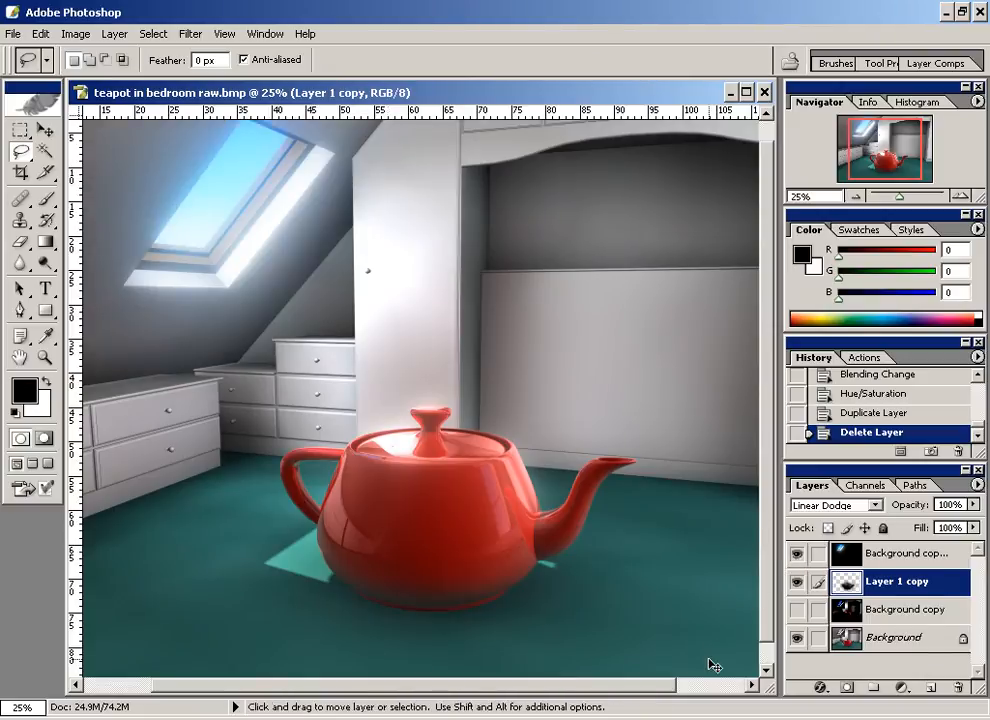
pyautogui.hotkey('ctrl', '-')
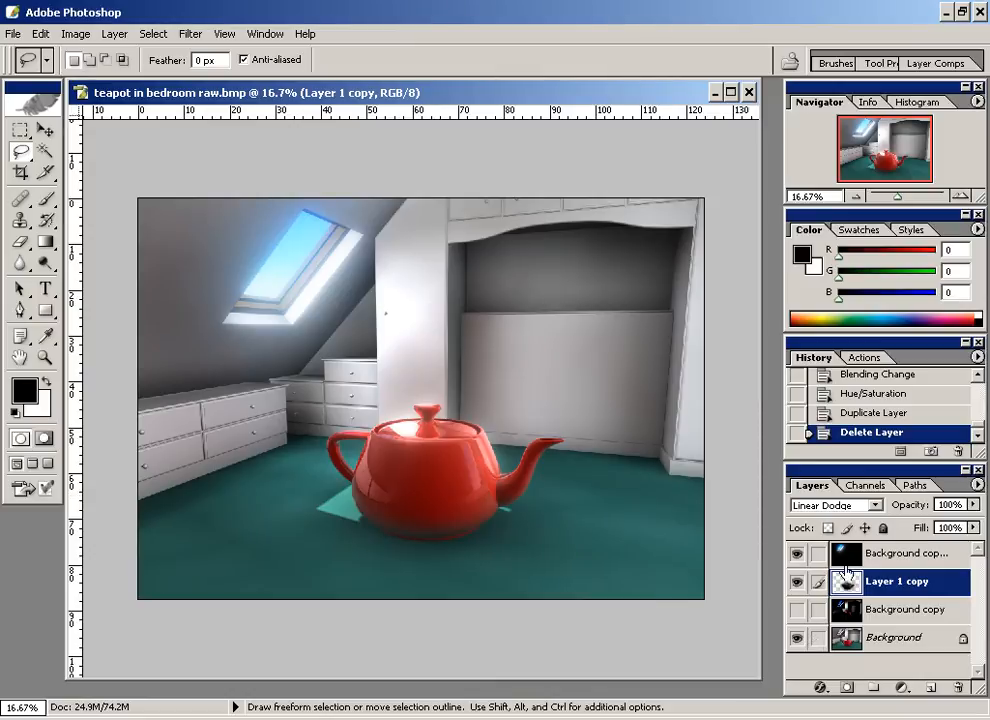
pyautogui.hotkey('alt', ']')
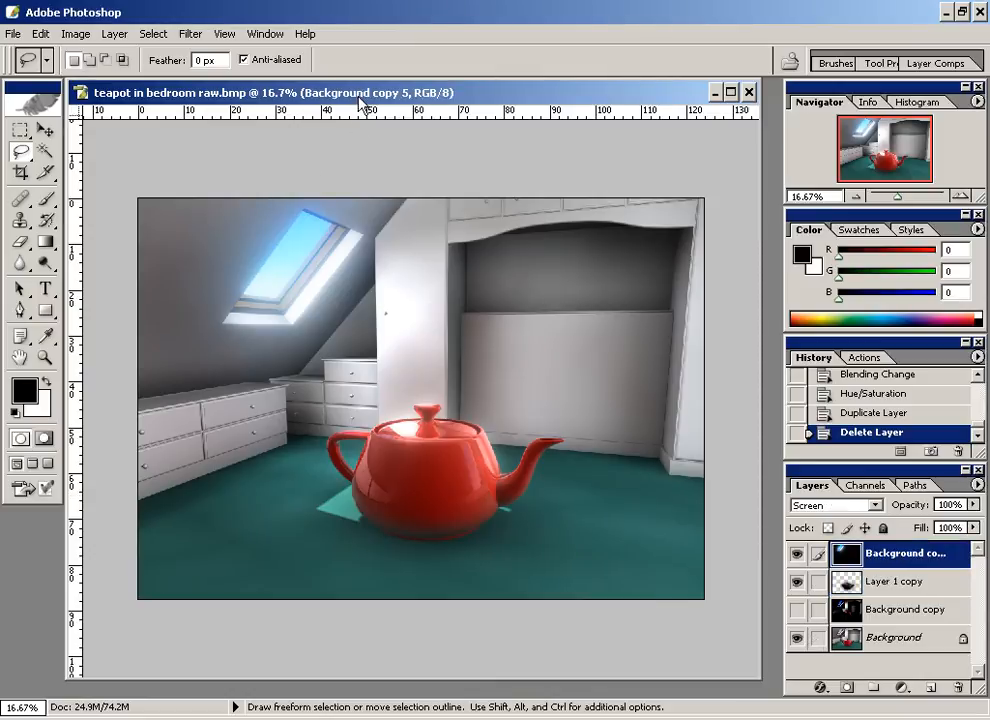
pyautogui.moveTo(358, 100); pyautogui.dragTo(348, 104)
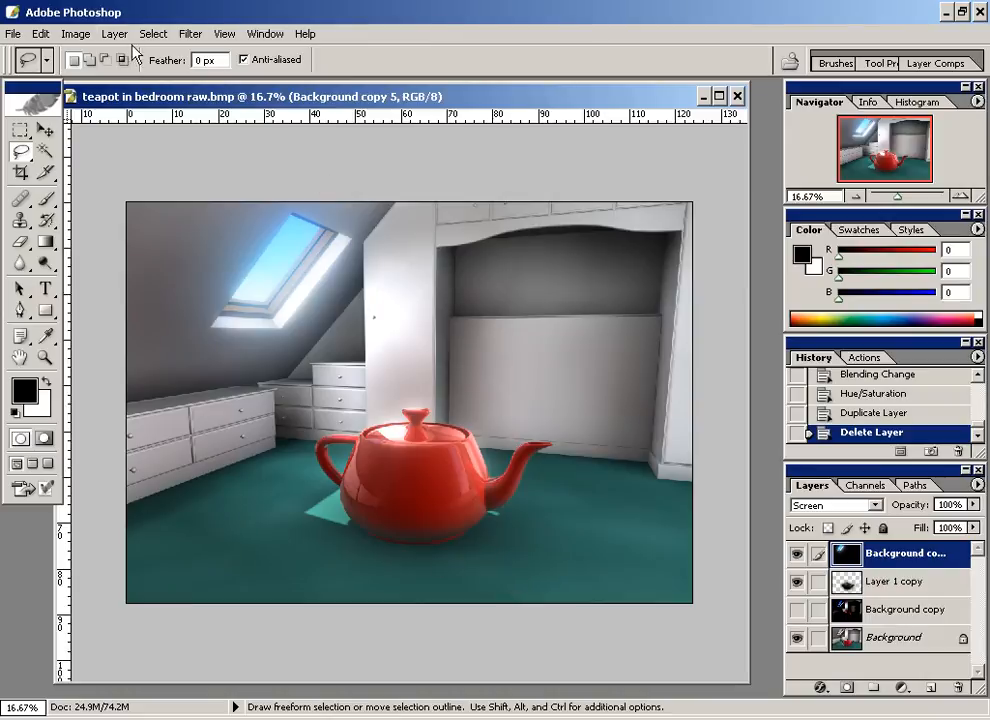
pyautogui.click(796, 609)
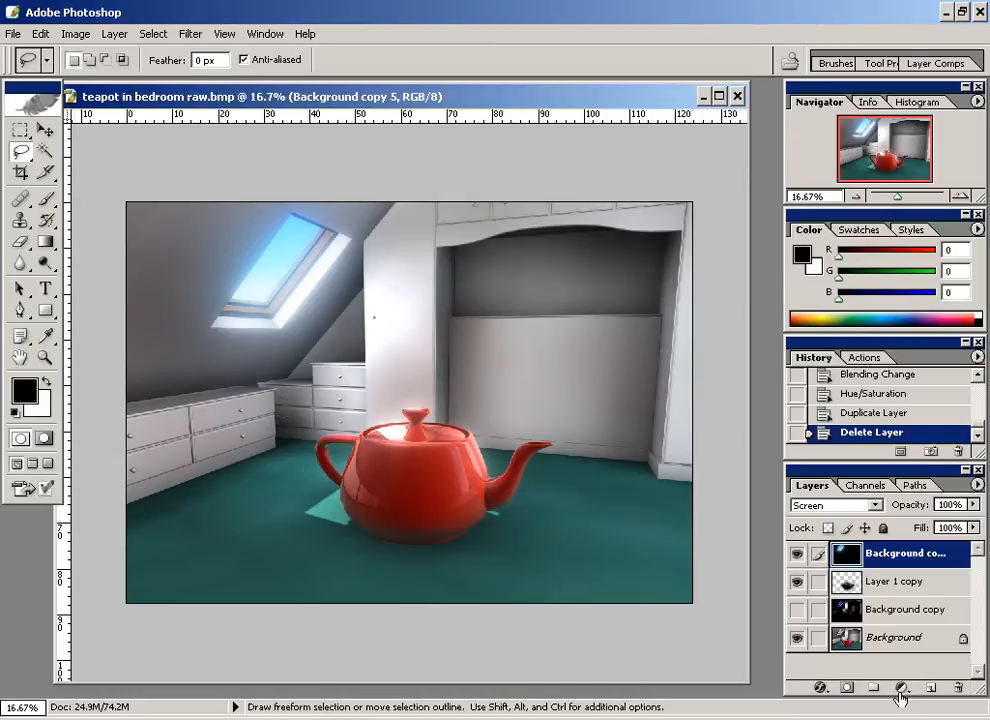
pyautogui.click(901, 689)
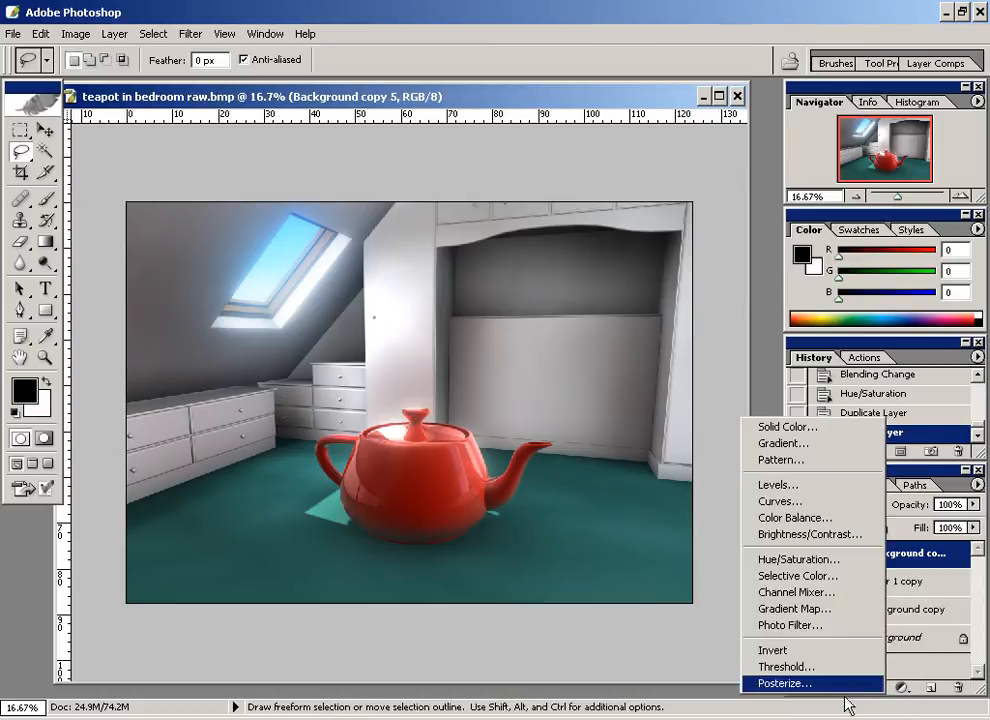
pyautogui.click(833, 487)
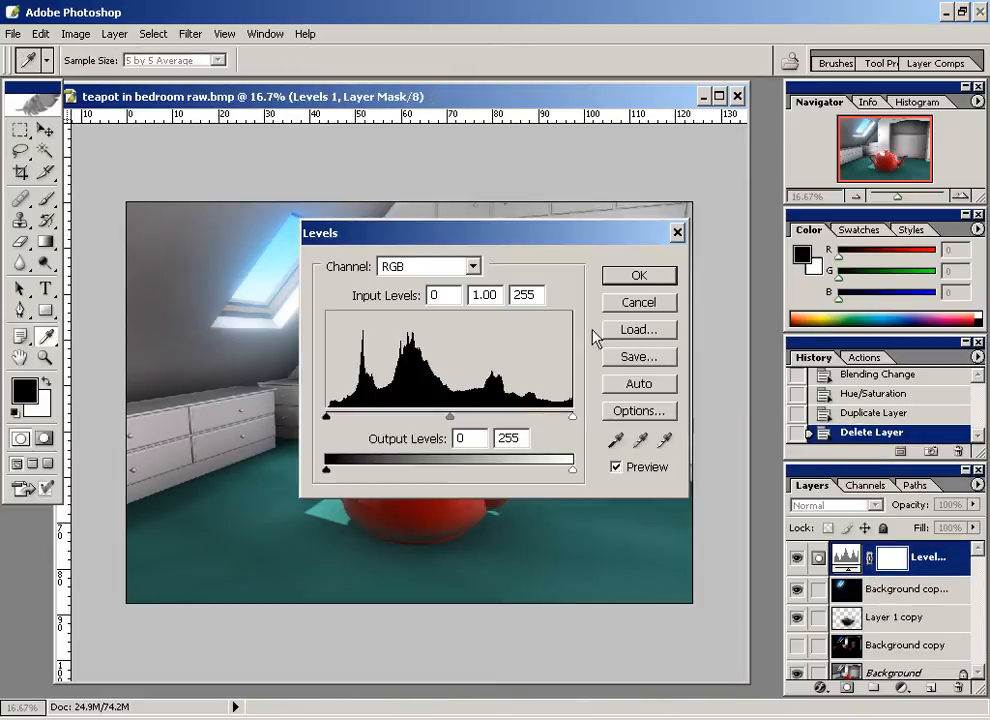
pyautogui.moveTo(488, 240); pyautogui.dragTo(665, 38)
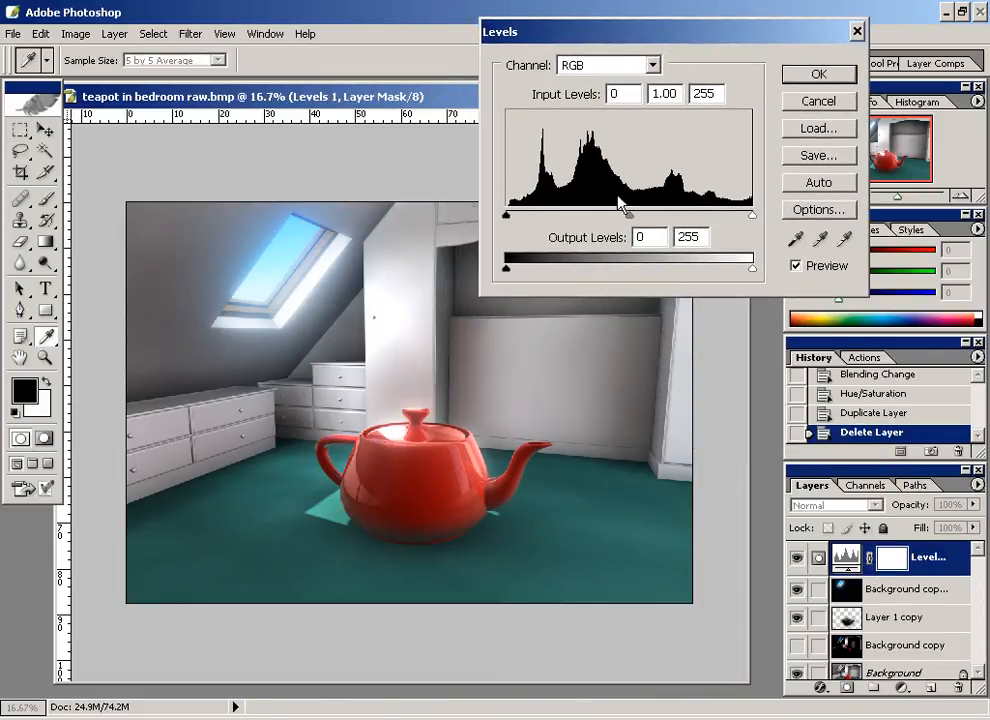
pyautogui.click(818, 74)
pyautogui.press('l')
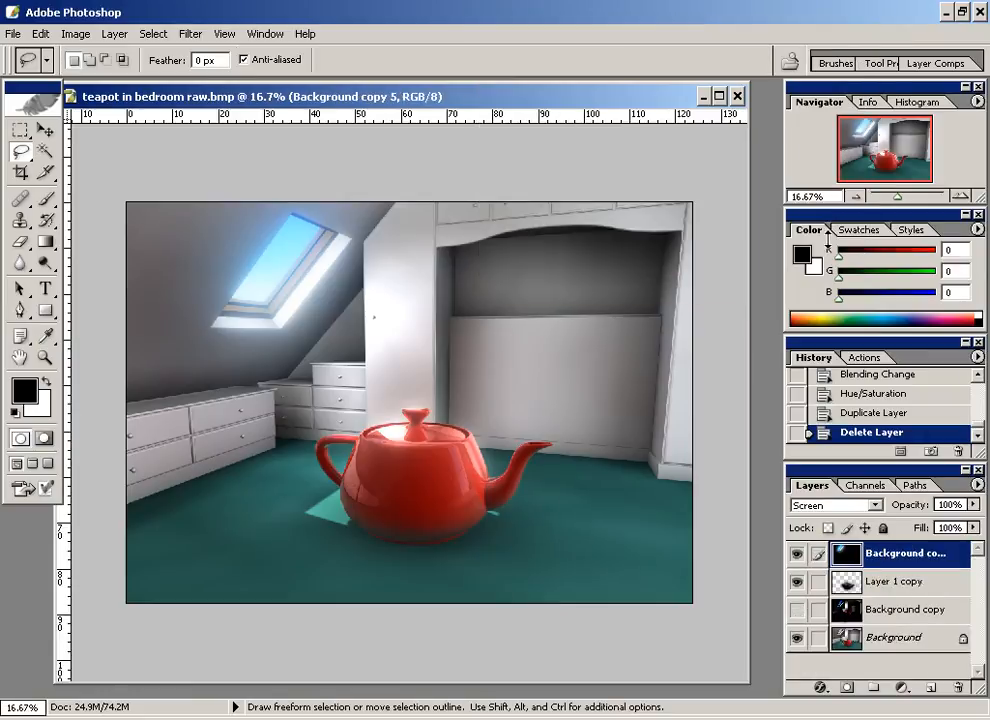
pyautogui.click(900, 688)
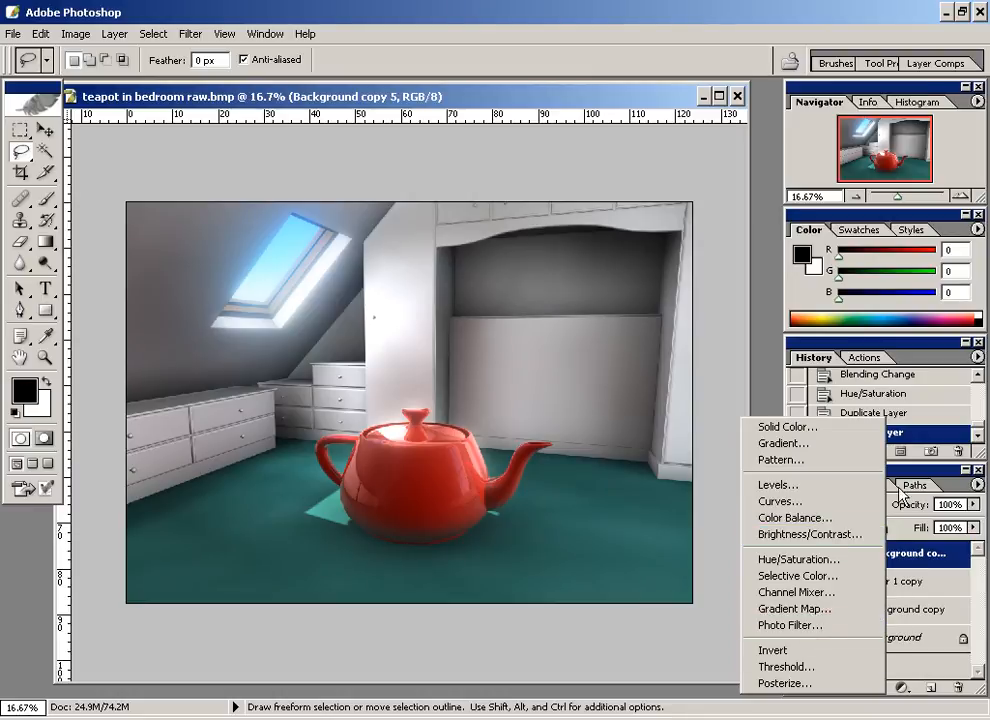
pyautogui.click(895, 530)
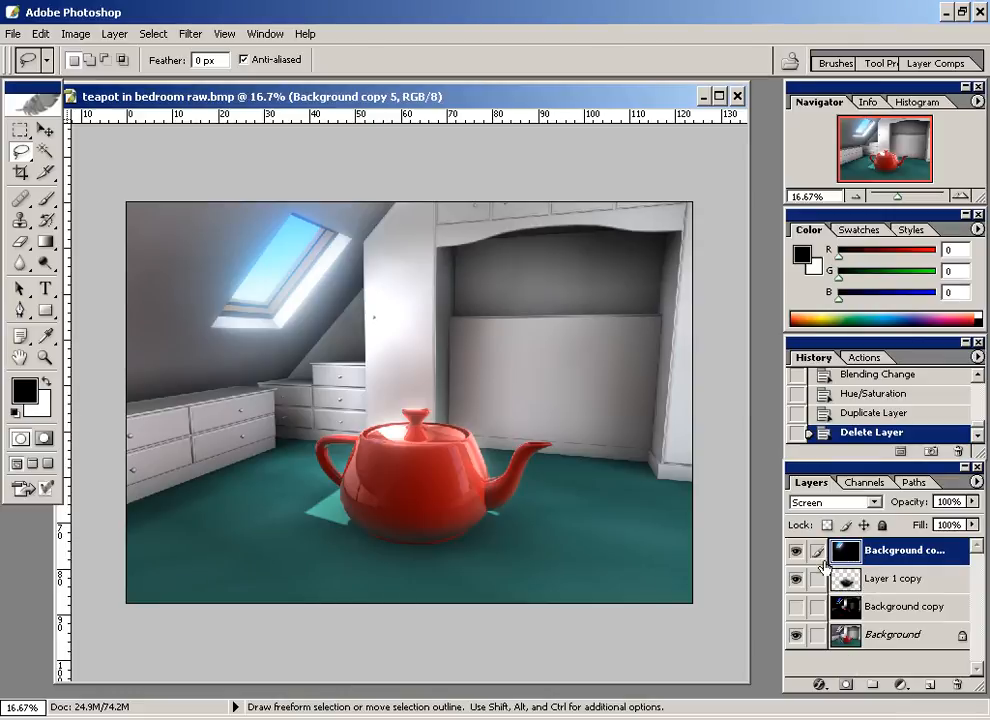
# Add a Levels adjustment layer above the skylight glow, try its Auto correction, and undo that correction
pyautogui.click(903, 686)
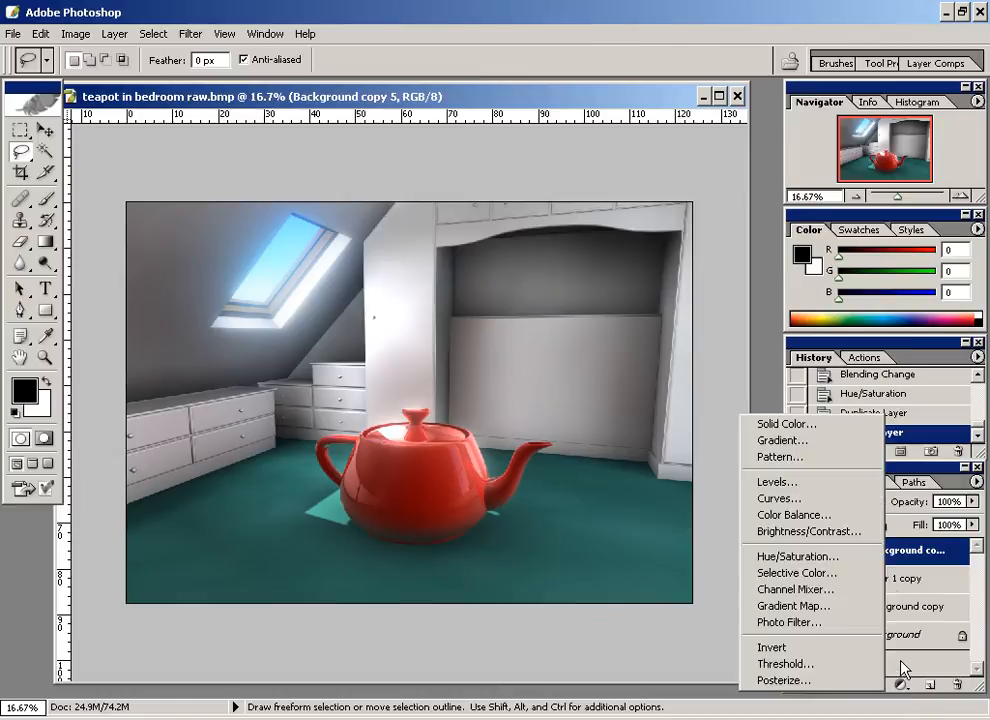
pyautogui.click(822, 494)
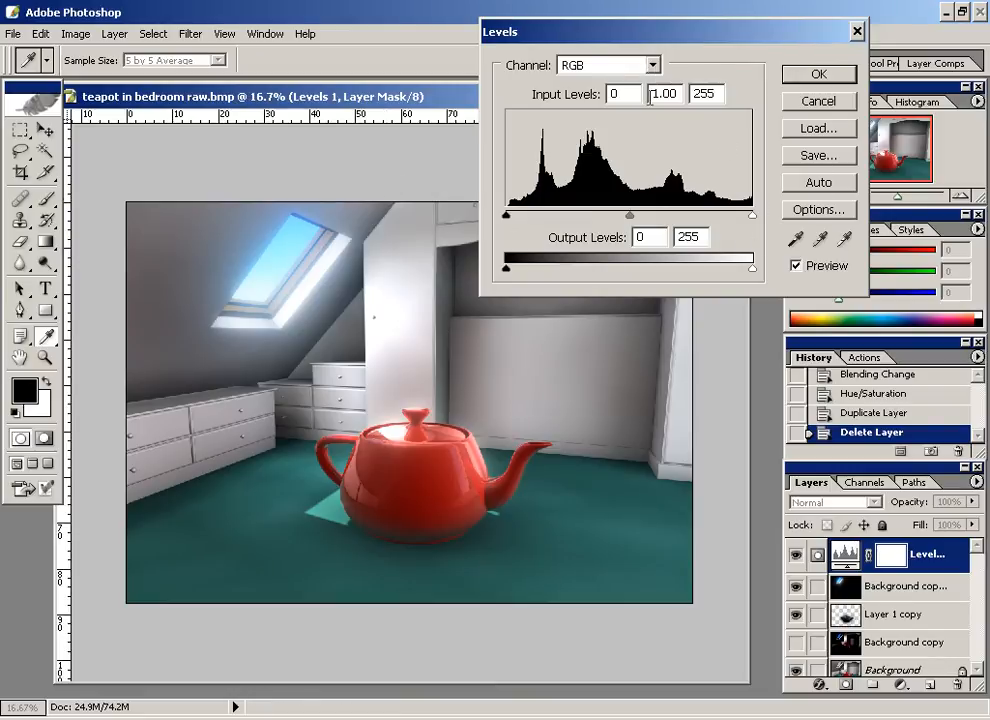
pyautogui.click(797, 185)
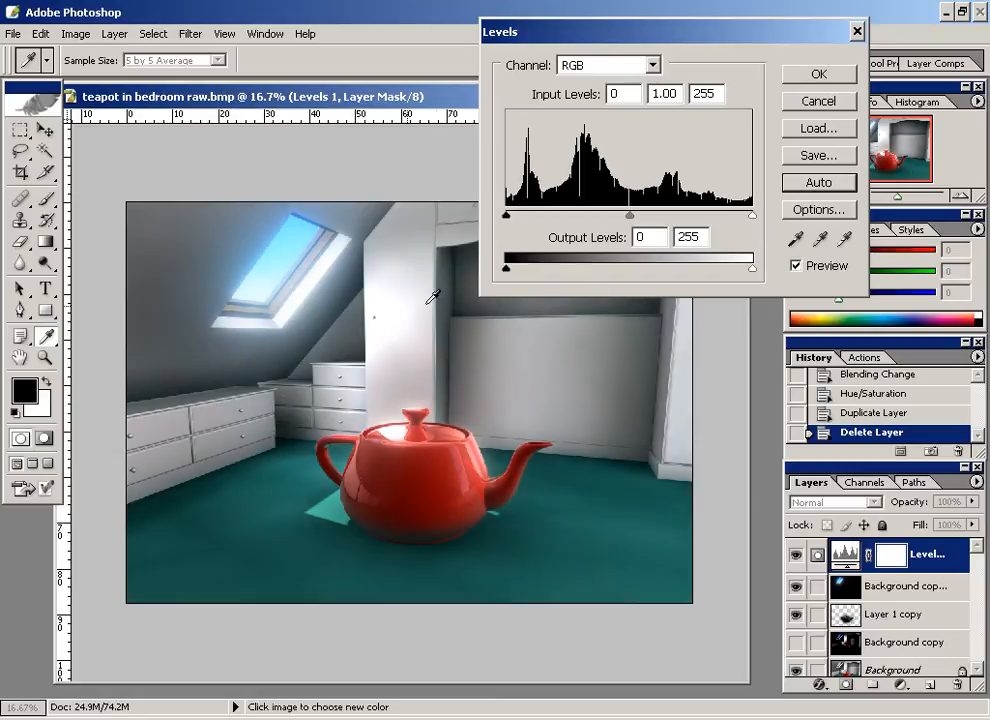
pyautogui.click(655, 66)
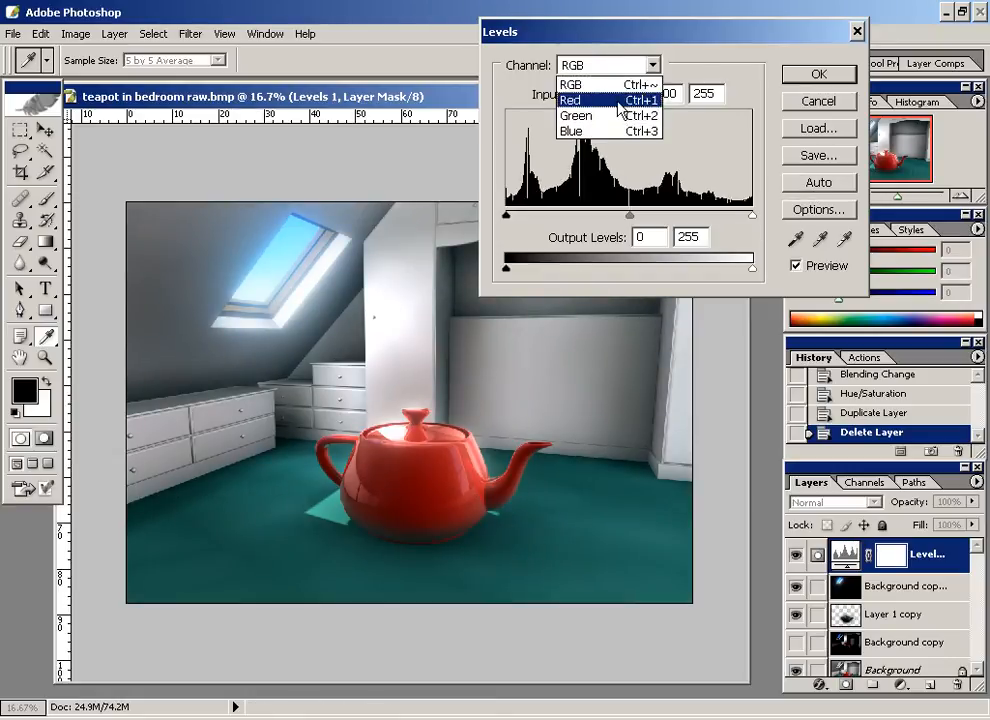
pyautogui.click(628, 100)
pyautogui.hotkey('ctrl', 'z')
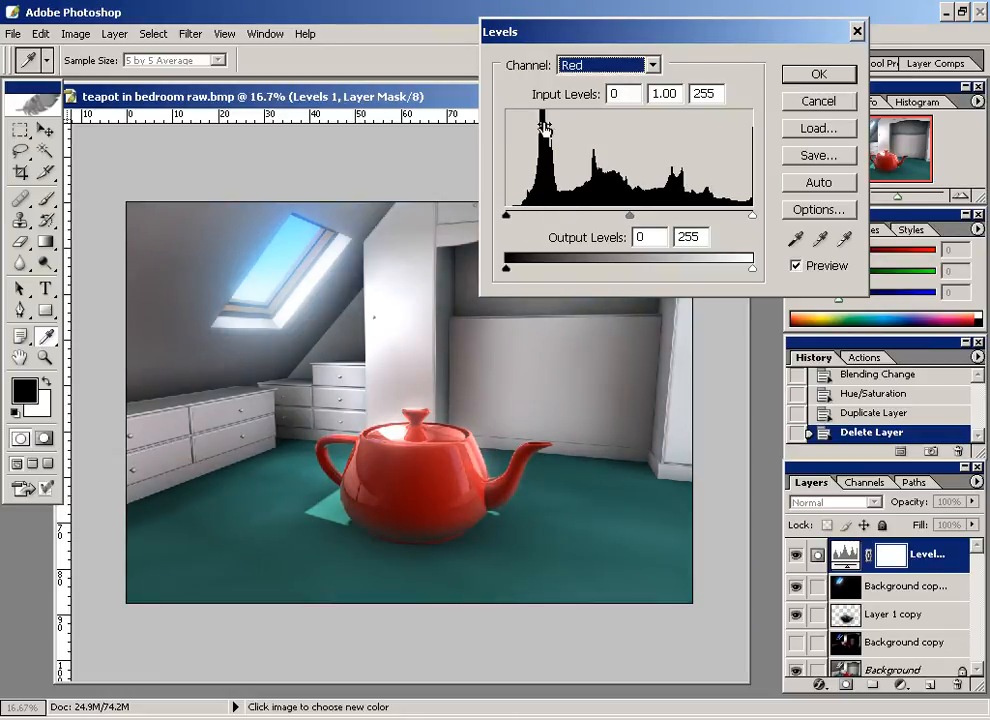
# Examine the histograms of the Green and Blue channels in the Levels adjustment
pyautogui.click(605, 65)
pyautogui.click(592, 123)
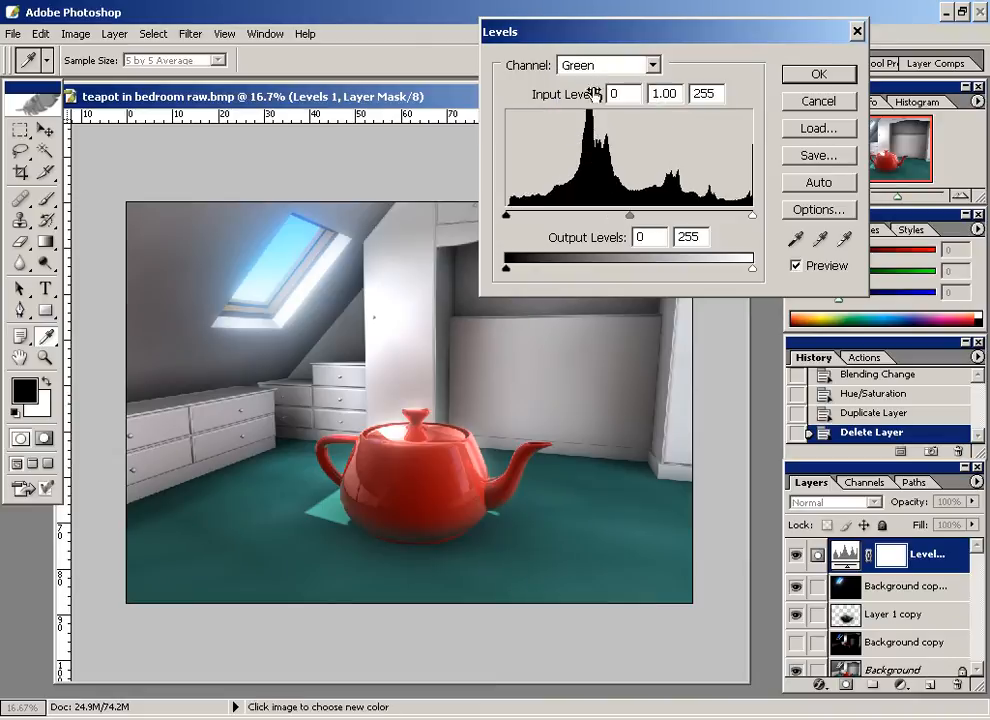
pyautogui.click(605, 65)
pyautogui.click(583, 137)
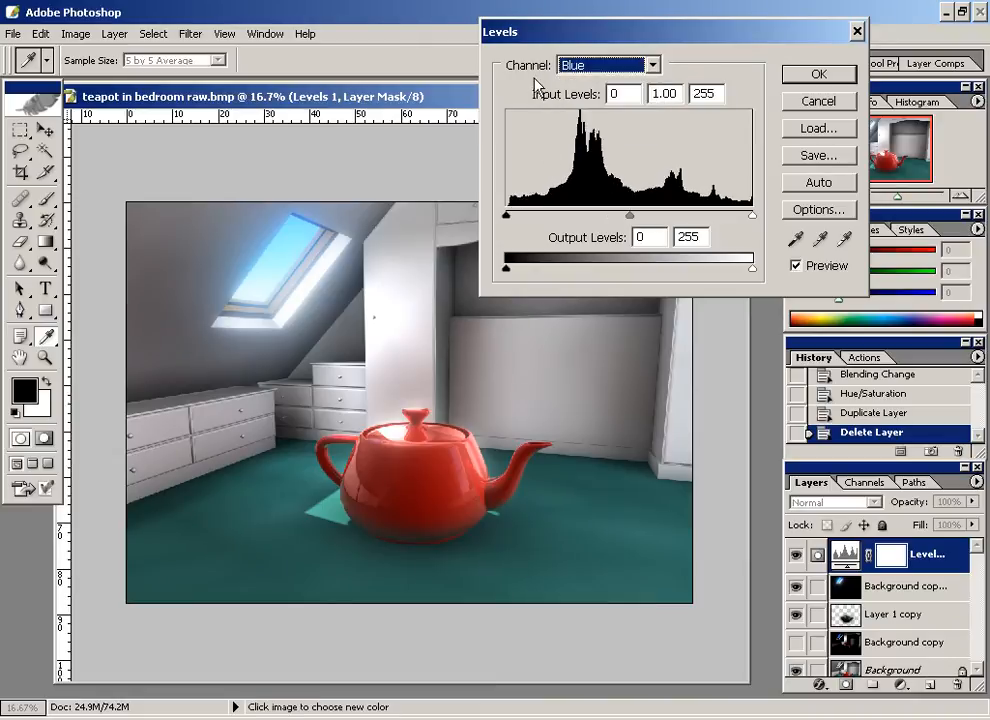
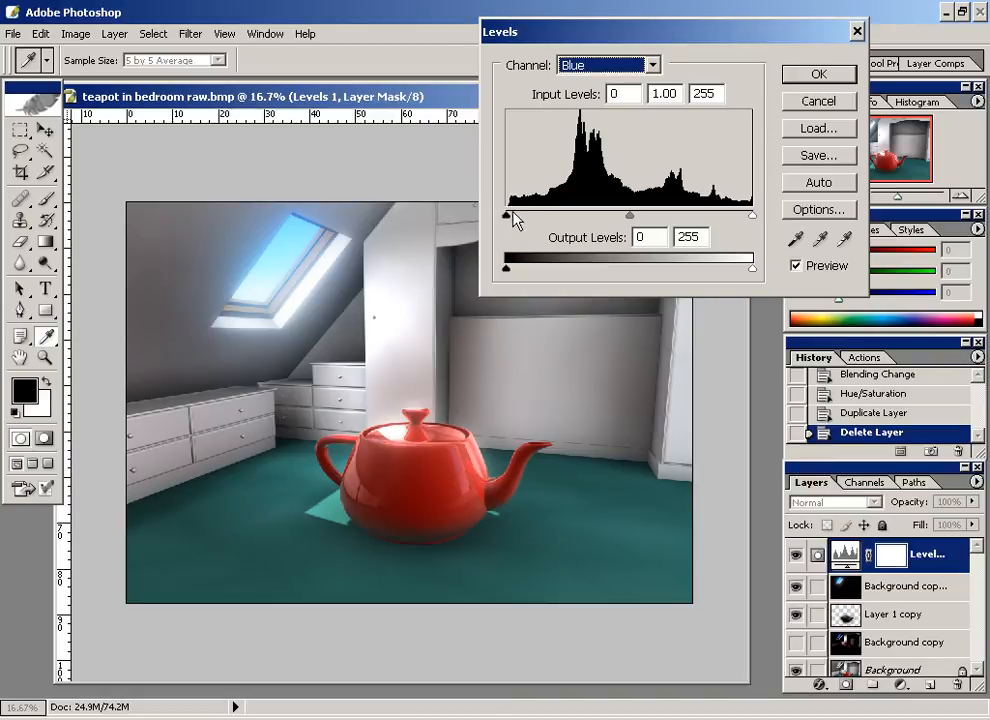
# Set the black input level to 3 for the Blue channel, 4 for Green and 17 for Red
pyautogui.moveTo(507, 216); pyautogui.dragTo(510, 218)
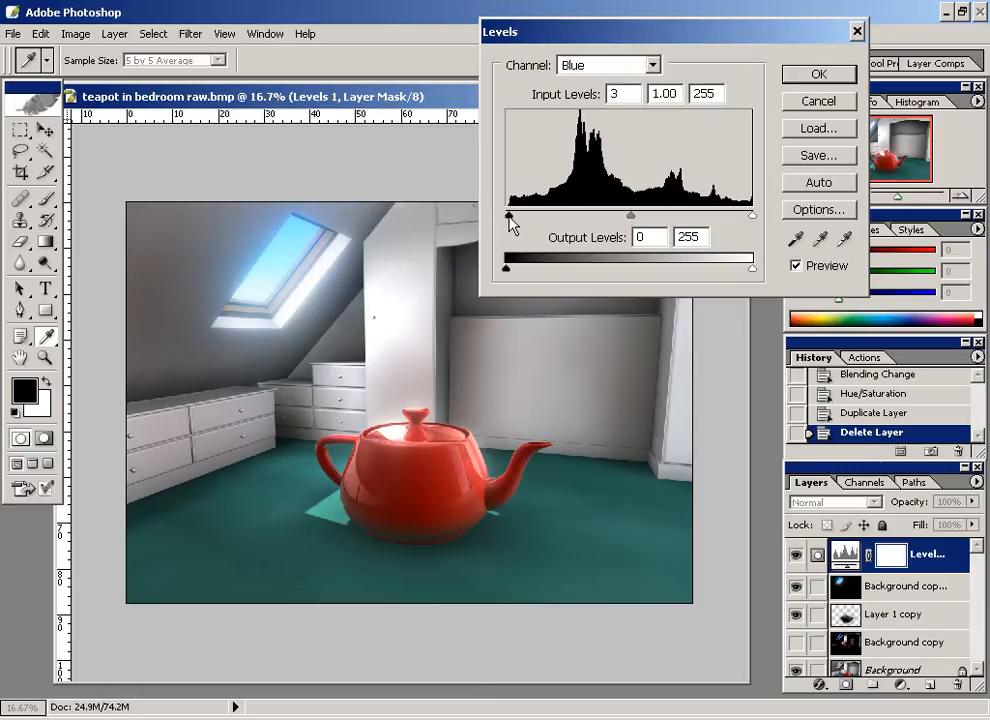
pyautogui.click(652, 65)
pyautogui.click(590, 117)
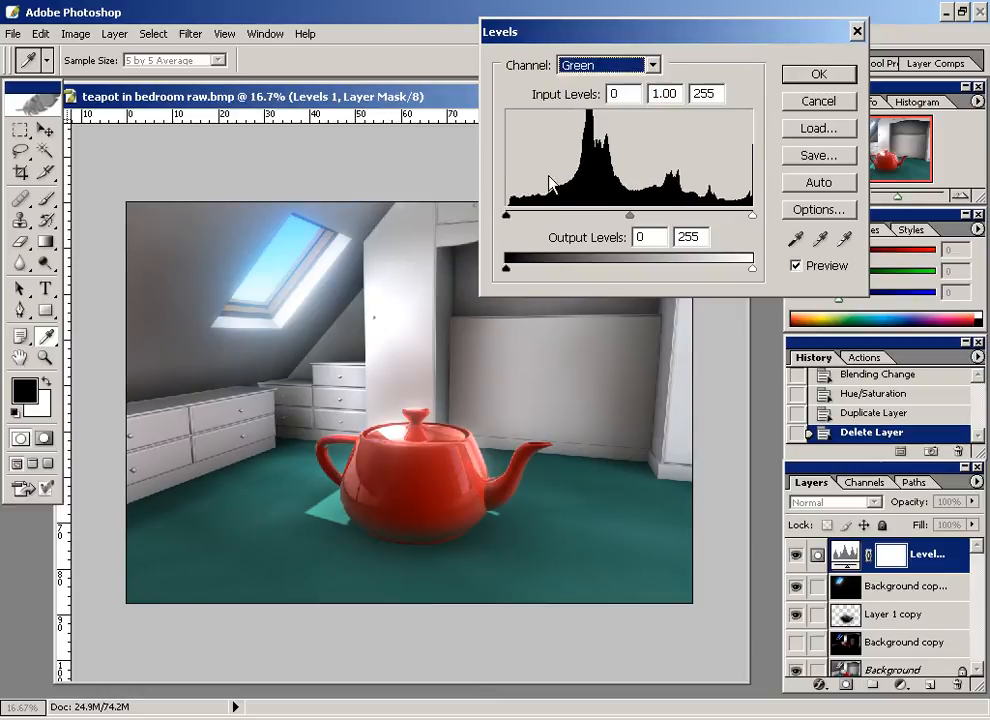
pyautogui.moveTo(510, 216); pyautogui.dragTo(513, 220)
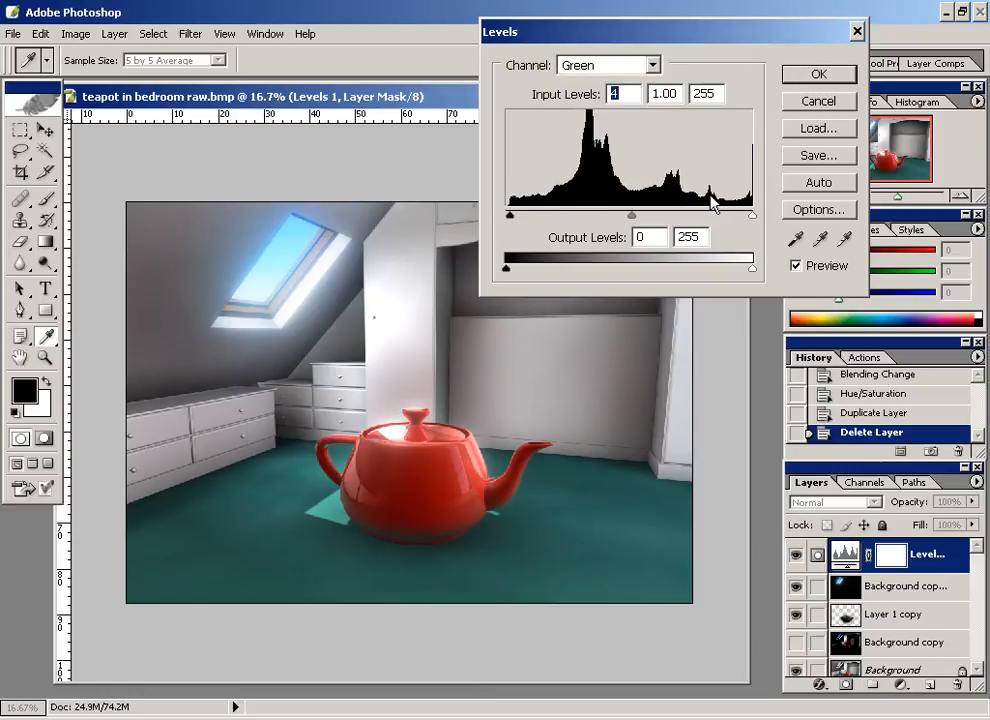
pyautogui.click(652, 65)
pyautogui.click(597, 97)
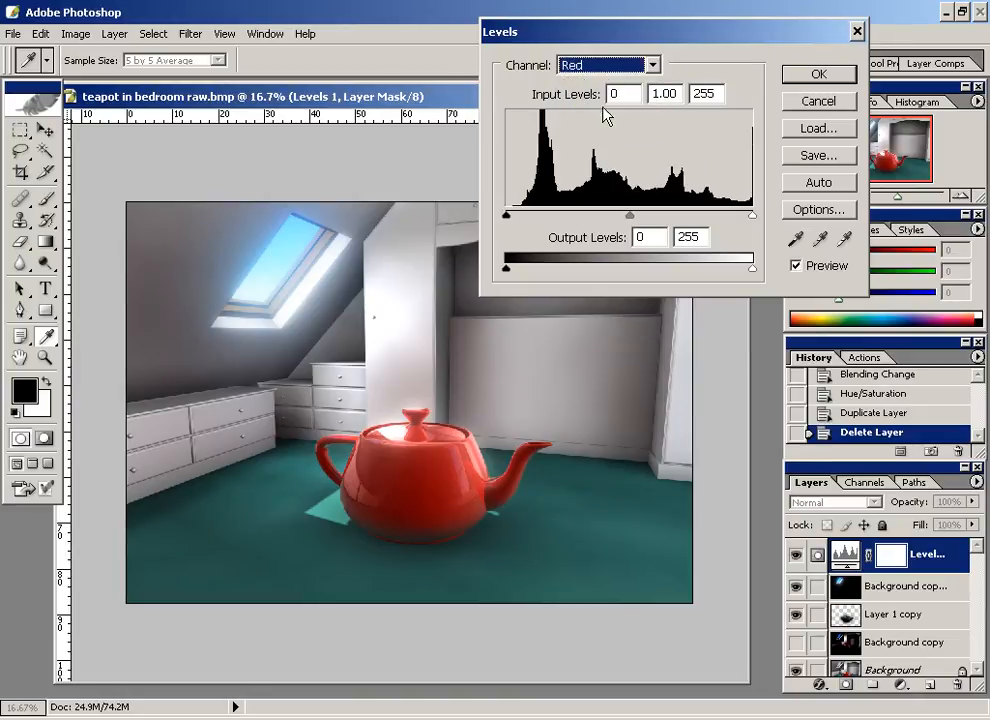
pyautogui.moveTo(507, 216); pyautogui.dragTo(522, 215)
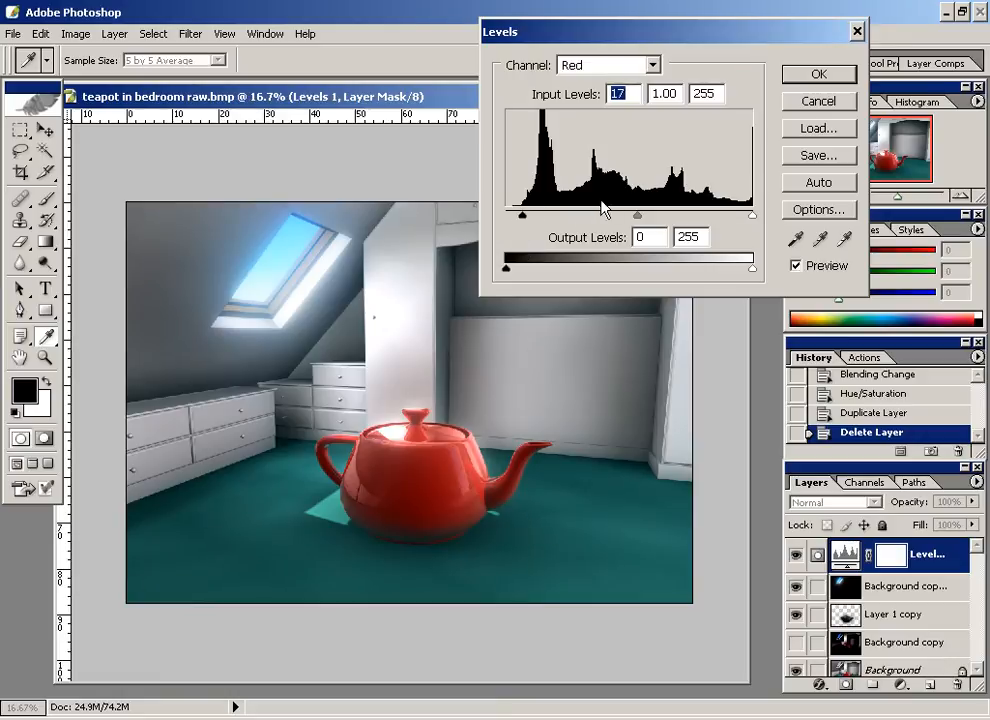
# Apply the Auto correction in Levels and set the Blue channel's midtone input level to 0.81
pyautogui.click(652, 66)
pyautogui.click(700, 65)
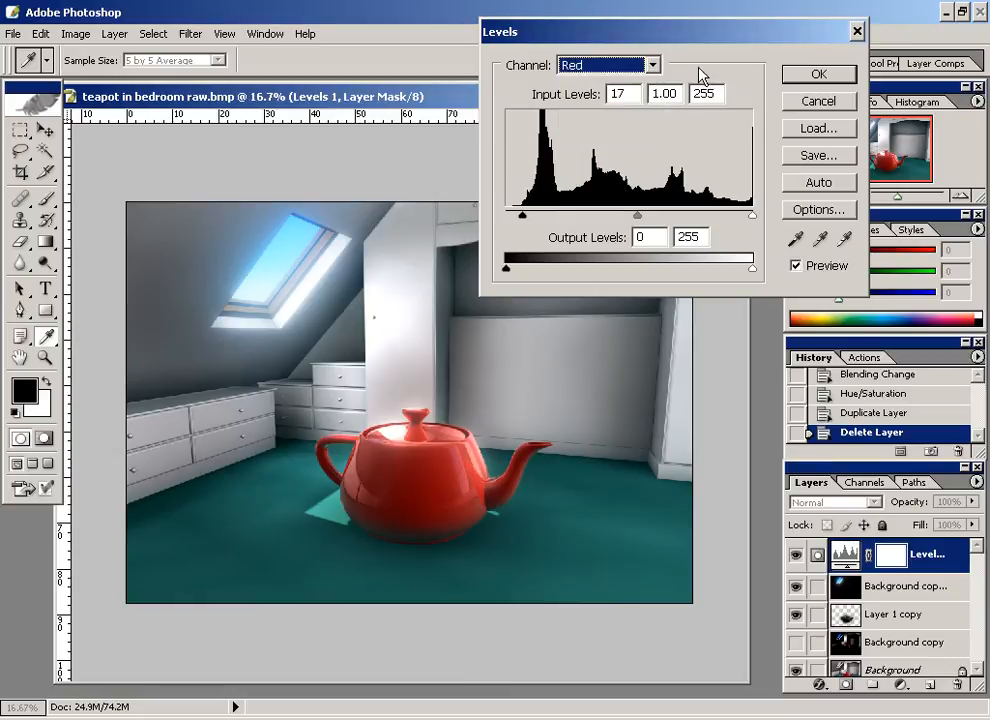
pyautogui.click(795, 186)
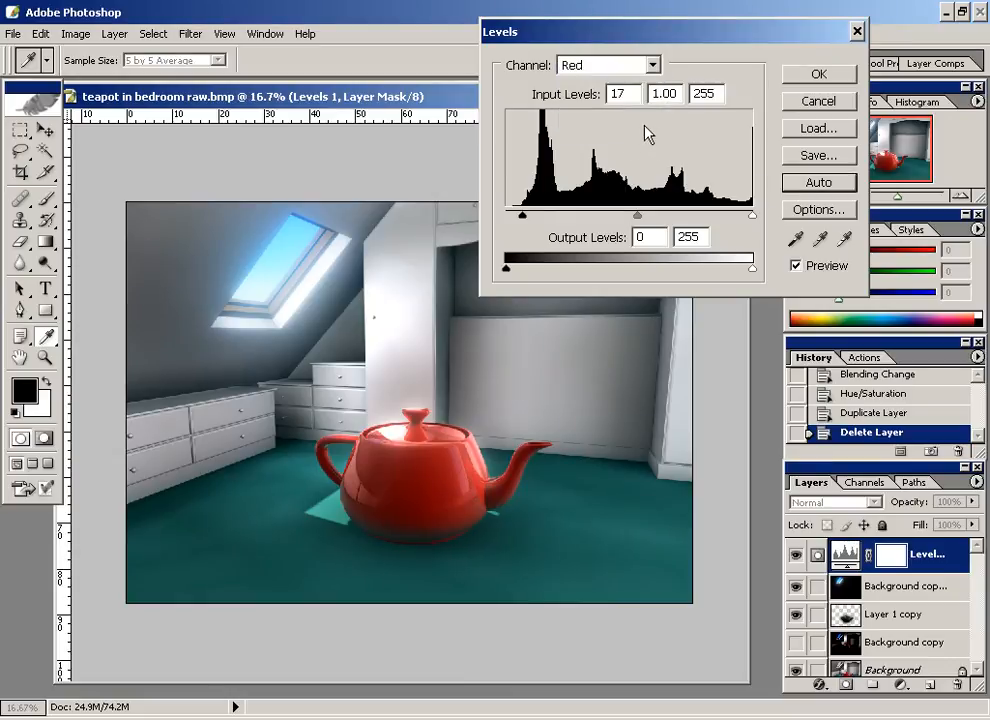
pyautogui.moveTo(638, 216)
pyautogui.mouseDown()
pyautogui.moveTo(652, 216)
pyautogui.moveTo(611, 220)
pyautogui.moveTo(648, 218)
pyautogui.mouseUp()
pyautogui.click(653, 65)
pyautogui.click(619, 115)
pyautogui.click(652, 66)
pyautogui.click(600, 131)
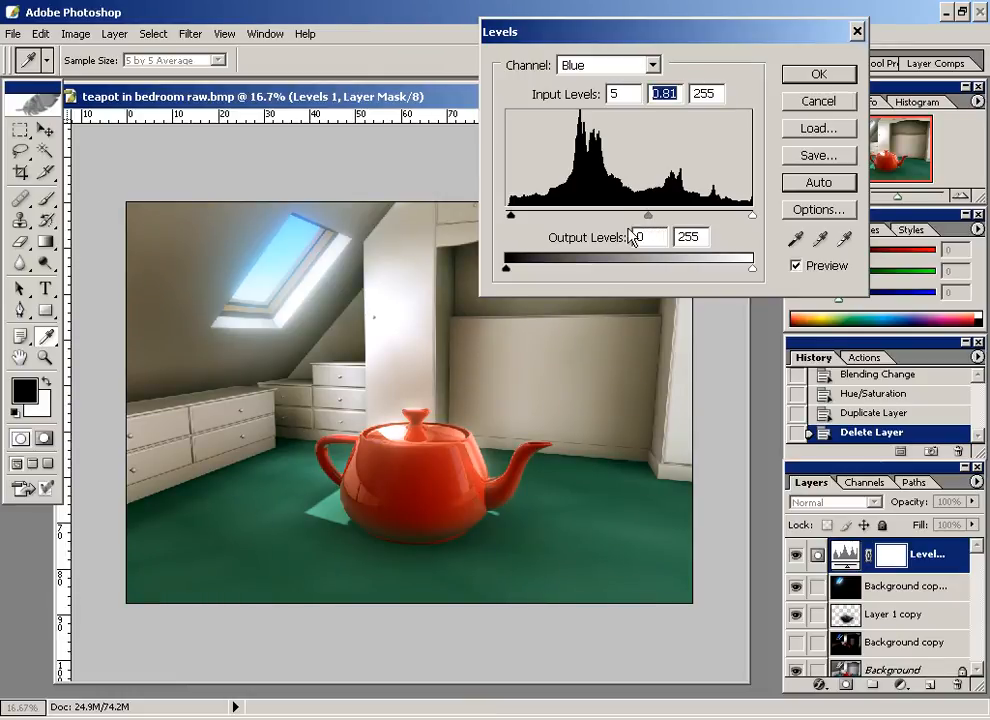
# Set the RGB white input level to 241 and the black output level to 15, and accept the Levels adjustment
pyautogui.click(652, 66)
pyautogui.click(600, 82)
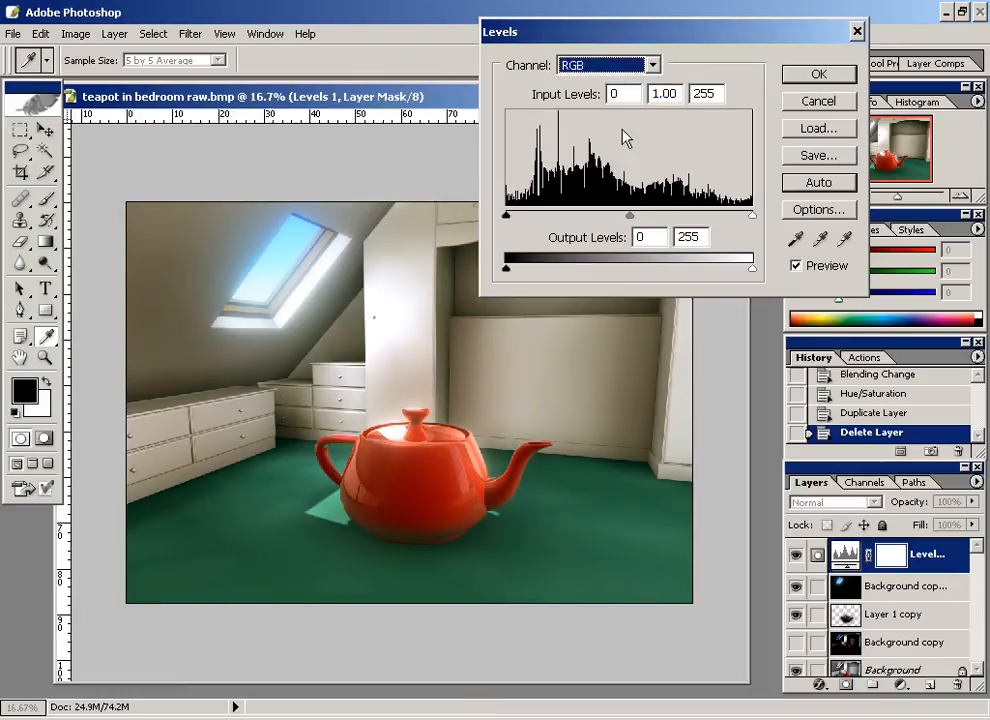
pyautogui.moveTo(512, 266)
pyautogui.mouseDown()
pyautogui.moveTo(525, 277)
pyautogui.moveTo(515, 271)
pyautogui.moveTo(566, 270)
pyautogui.moveTo(524, 275)
pyautogui.mouseUp()
pyautogui.moveTo(752, 217)
pyautogui.mouseDown()
pyautogui.moveTo(716, 221)
pyautogui.moveTo(741, 222)
pyautogui.mouseUp()
pyautogui.moveTo(533, 276); pyautogui.dragTo(522, 280)
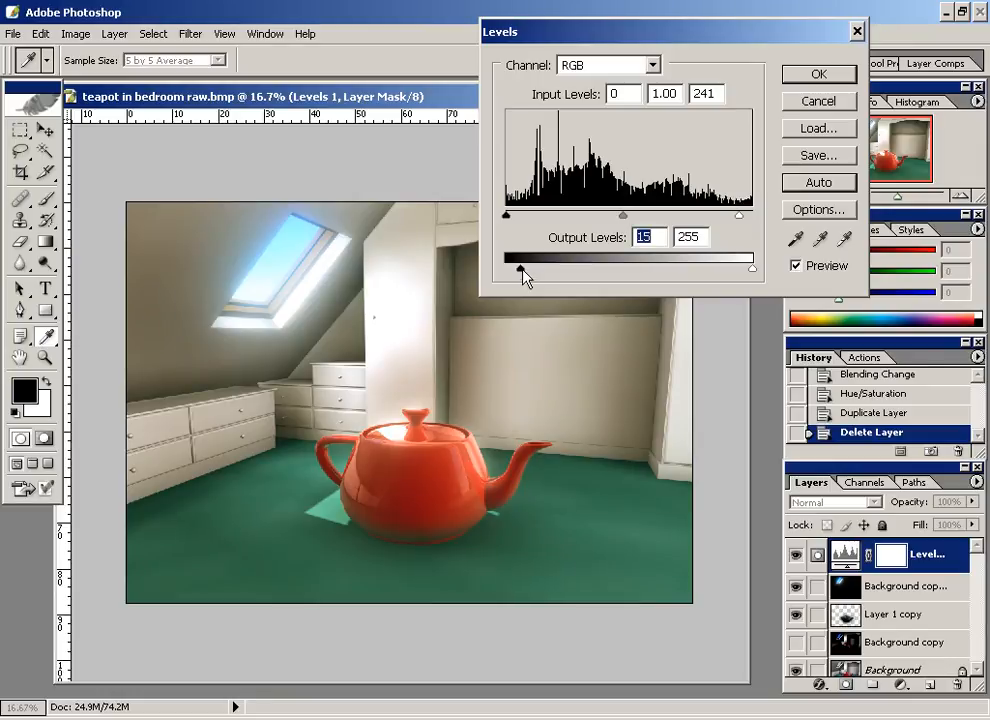
pyautogui.click(800, 76)
pyautogui.press('l')
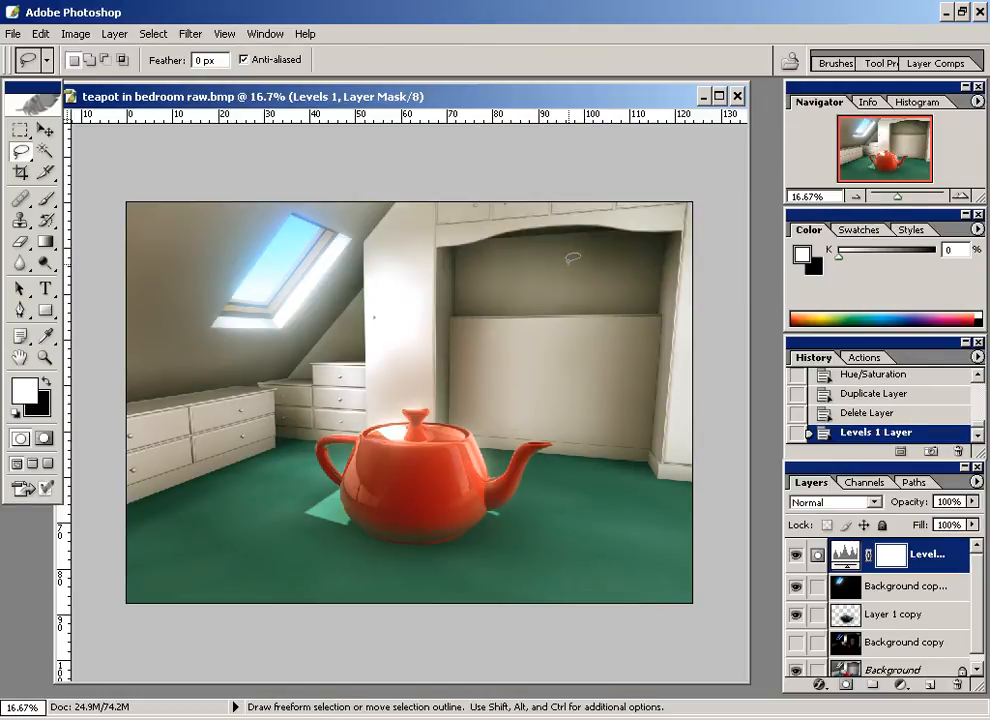
# Compare the image with and without the Levels 1 adjustment by toggling the layer's visibility
pyautogui.click(797, 554)
pyautogui.click(796, 555)
pyautogui.click(796, 555)
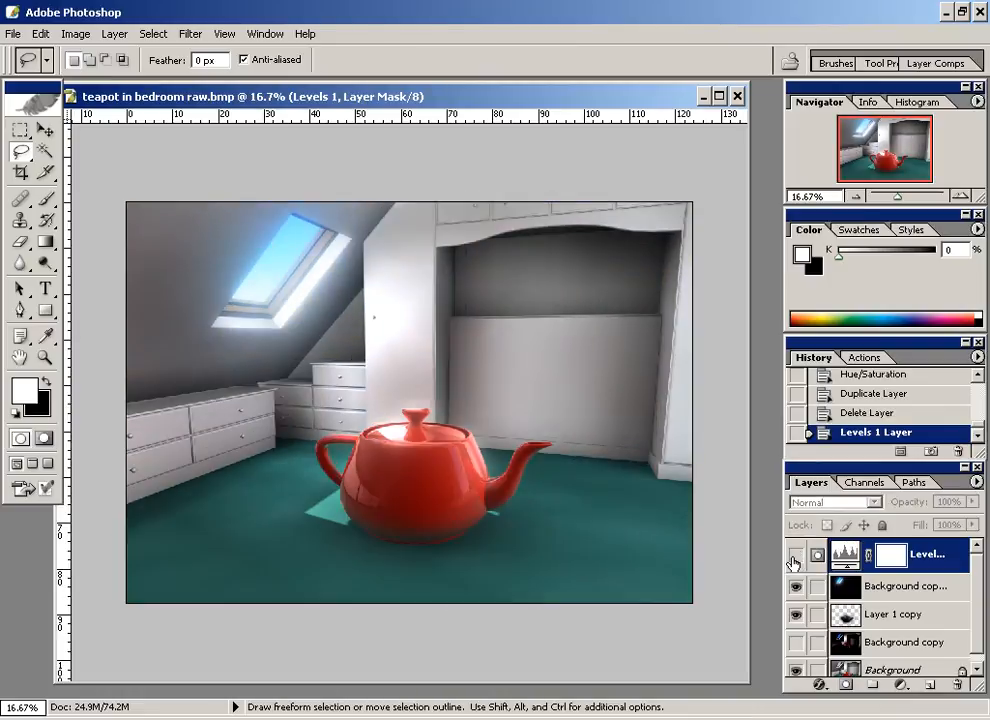
pyautogui.click(796, 556)
pyautogui.click(796, 555)
# Add a Photo Filter adjustment layer and try the Warming Filter (81), Red and Deep Red filters
pyautogui.click(898, 687)
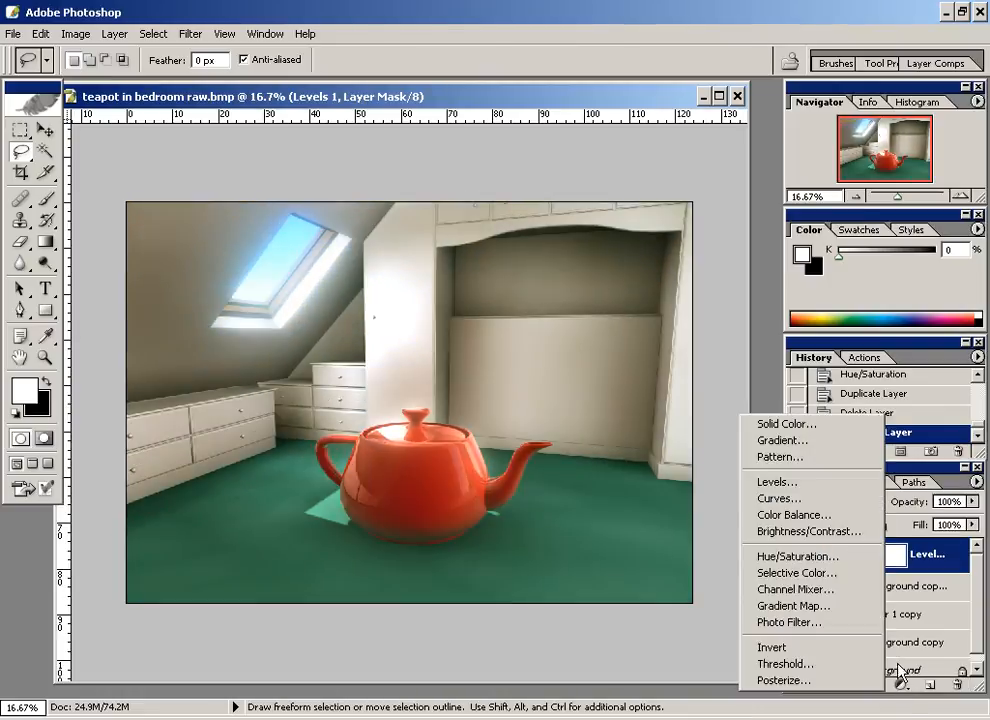
pyautogui.click(795, 622)
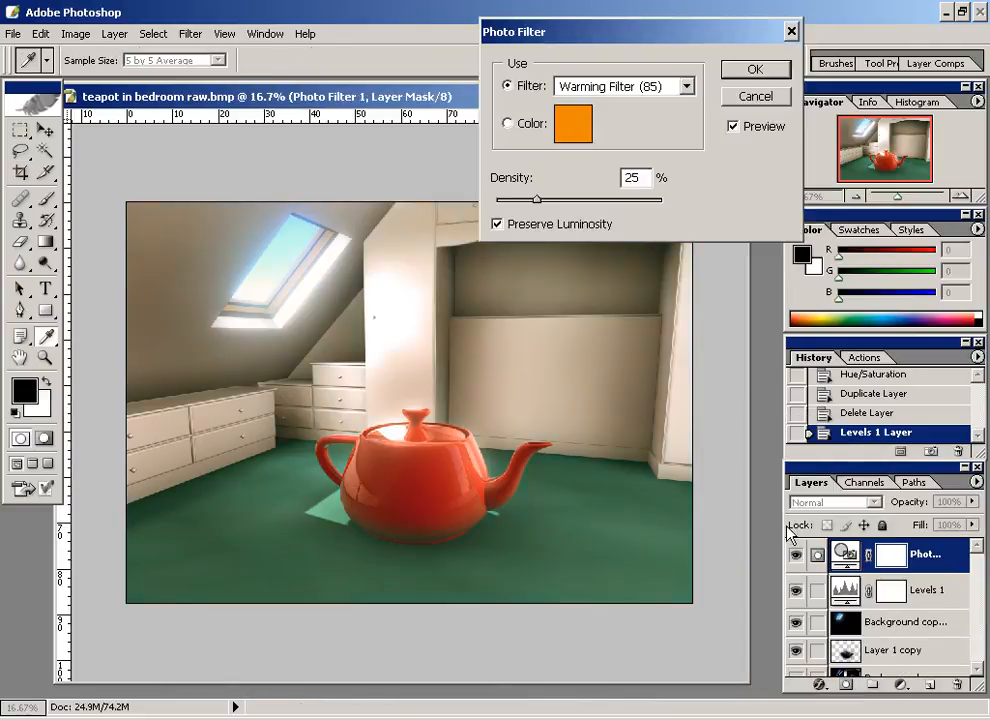
pyautogui.moveTo(604, 40); pyautogui.dragTo(621, 34)
pyautogui.click(667, 84)
pyautogui.click(636, 115)
pyautogui.click(640, 84)
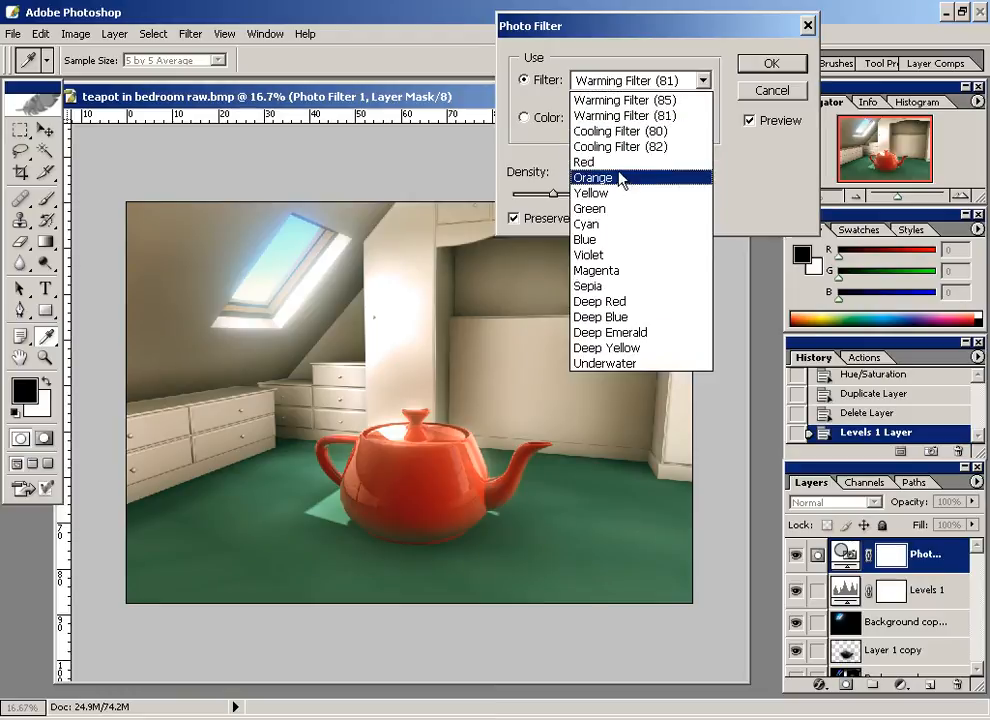
pyautogui.click(625, 161)
pyautogui.click(625, 84)
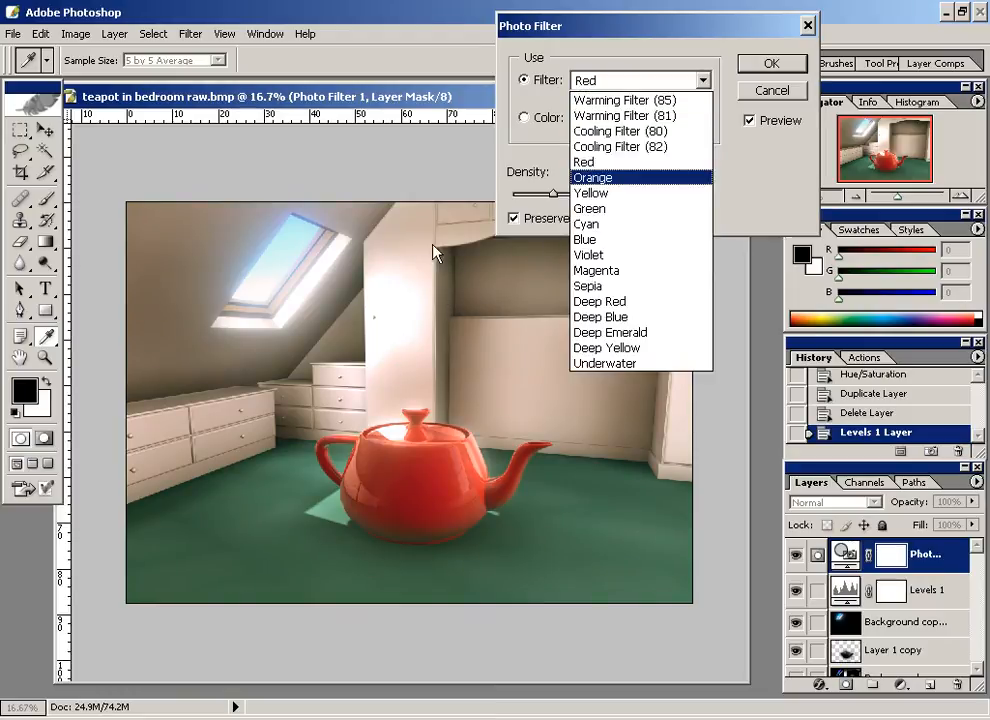
pyautogui.click(605, 301)
# Set the photo filter to Warming Filter (85) at 18% density and accept it
pyautogui.click(640, 81)
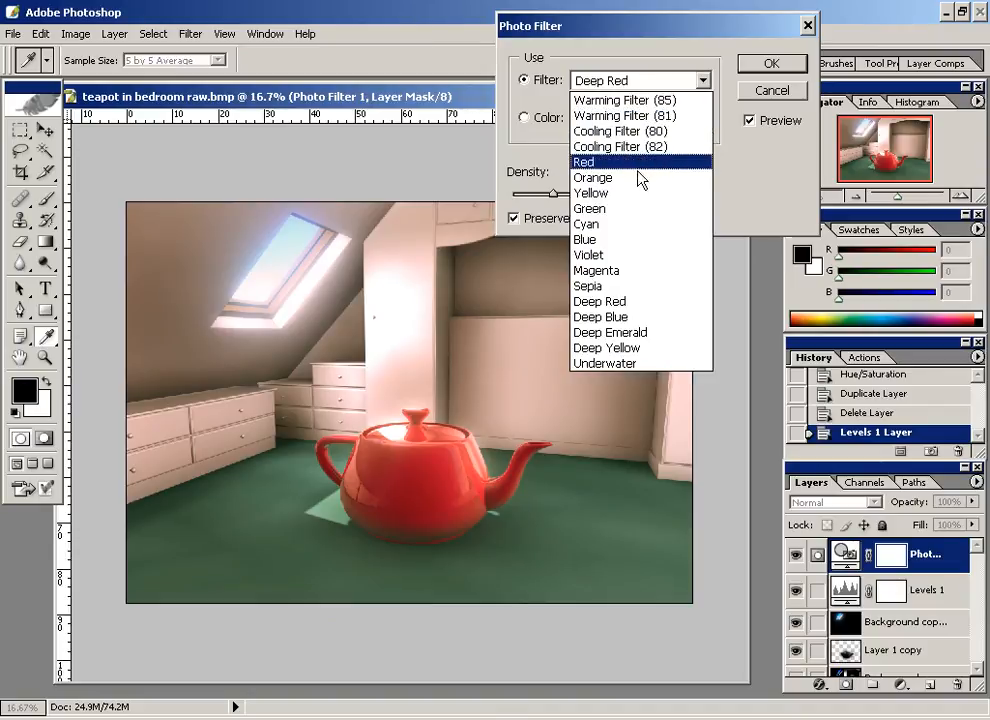
pyautogui.click(630, 101)
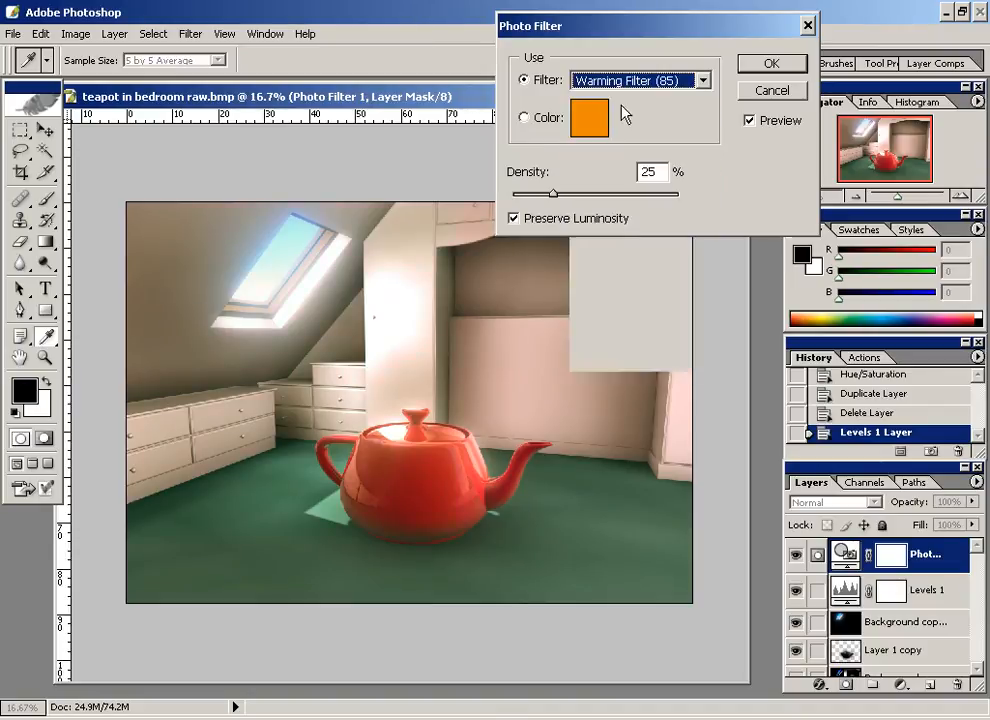
pyautogui.moveTo(553, 194)
pyautogui.mouseDown()
pyautogui.moveTo(608, 197)
pyautogui.moveTo(542, 205)
pyautogui.mouseUp()
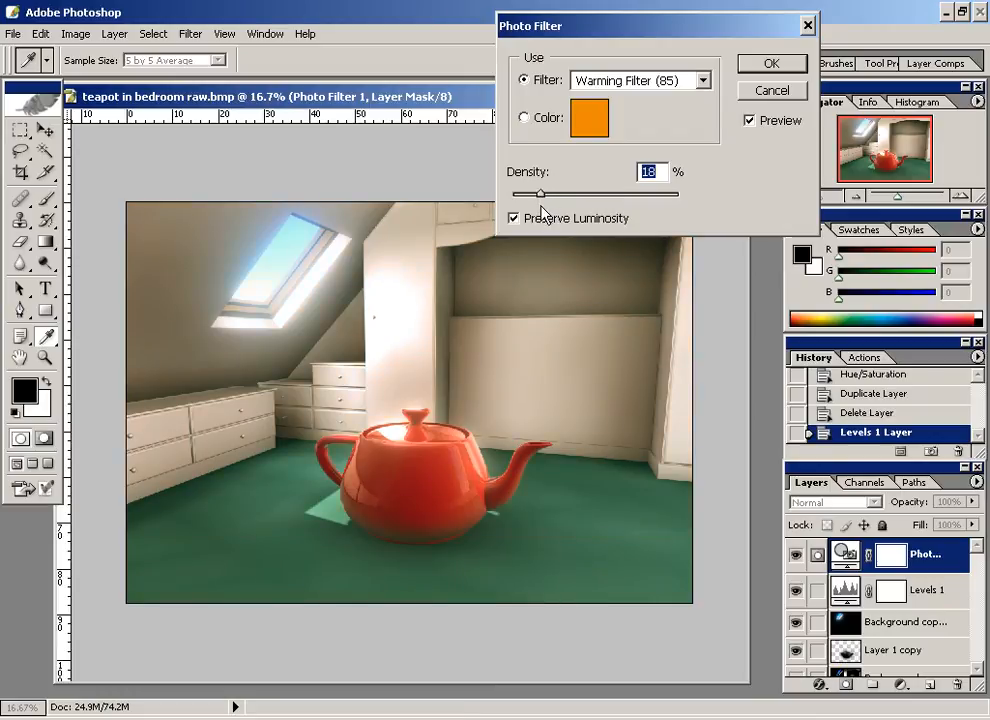
pyautogui.press('Return')
pyautogui.press('l')
pyautogui.press('x')
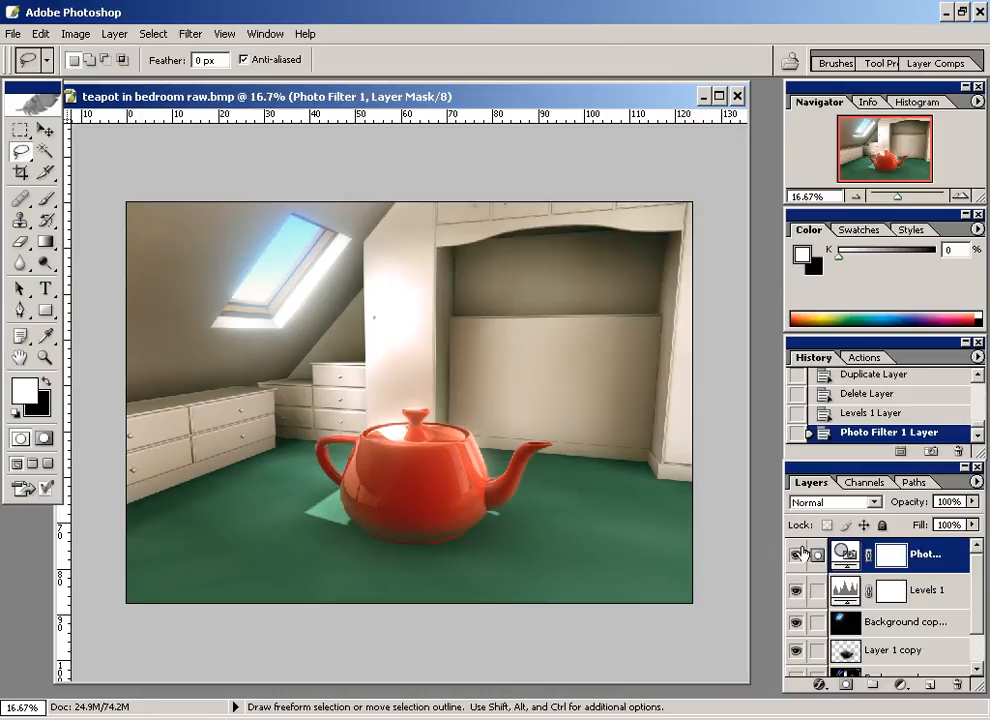
# Create a new empty layer above the Photo Filter adjustment layer
pyautogui.click(930, 686)
pyautogui.press('d')
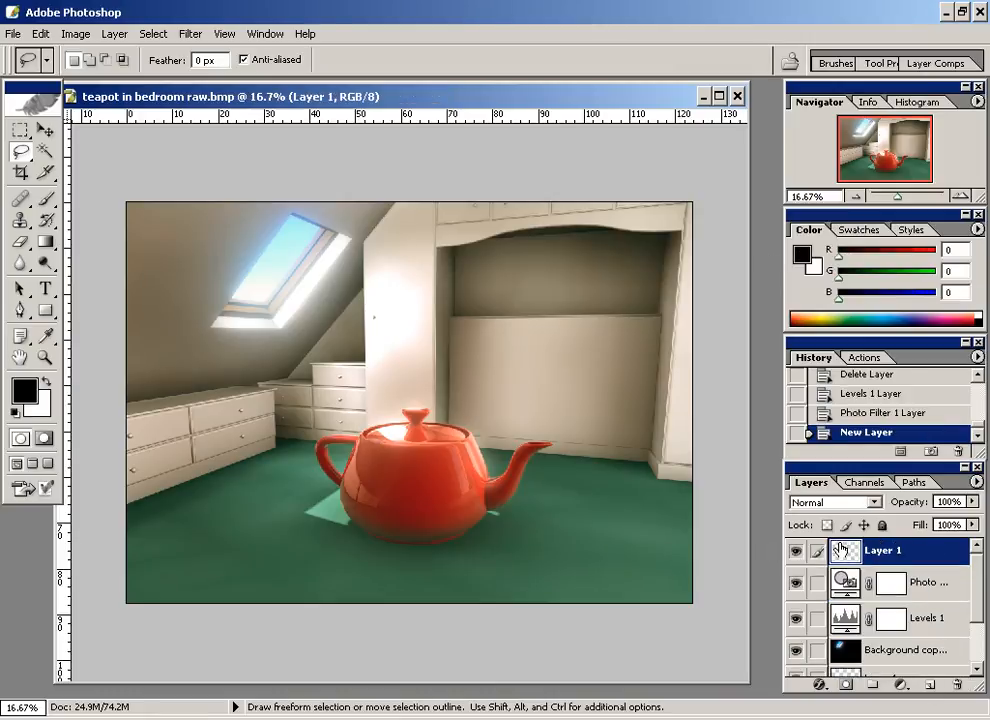
pyautogui.click(191, 34)
pyautogui.moveTo(261, 219)
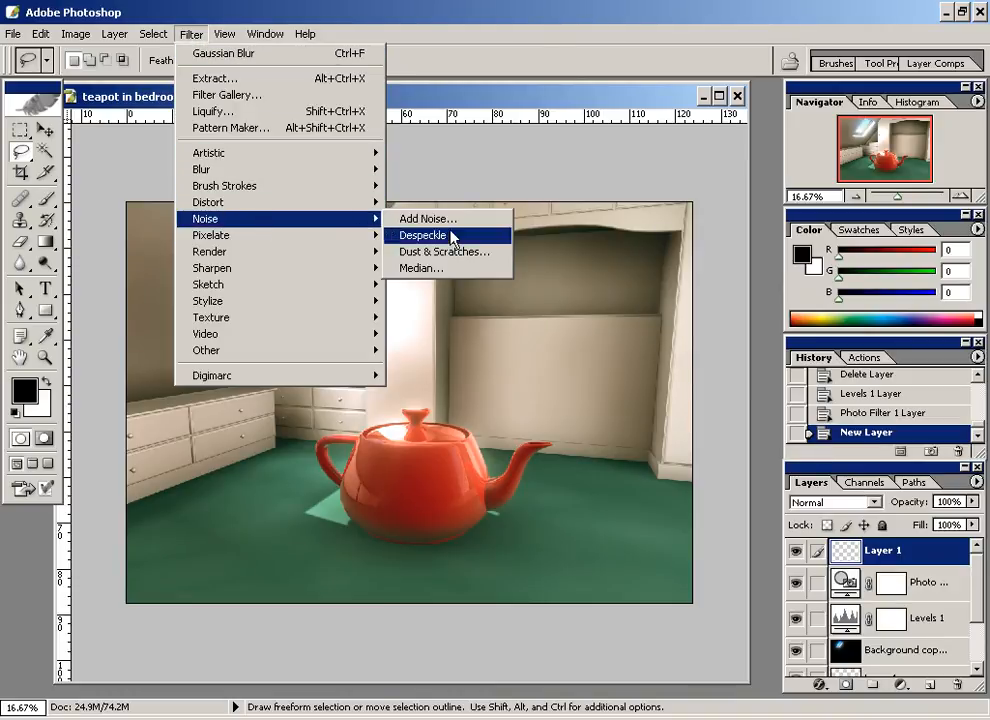
pyautogui.click(429, 102)
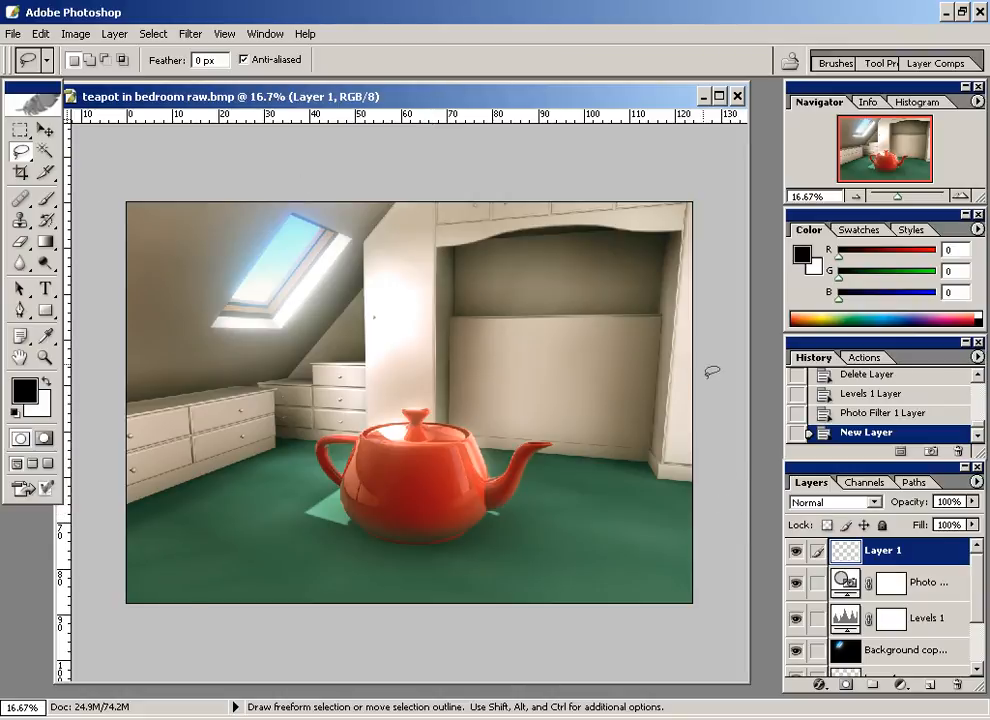
# Compare the image with and without the Photo Filter and Levels adjustments by toggling the visibility of both layers
pyautogui.scroll(-1, 980, 600)
pyautogui.scroll(-1, 980, 600)
pyautogui.scroll(1, 980, 600)
pyautogui.click(796, 577)
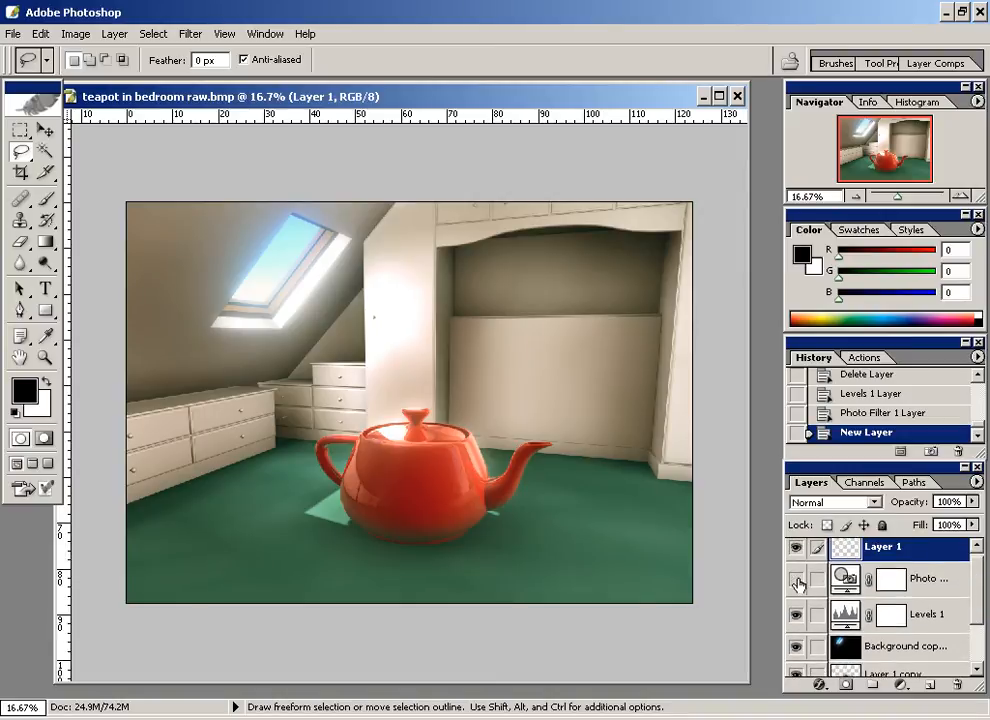
pyautogui.click(797, 615)
pyautogui.click(797, 614)
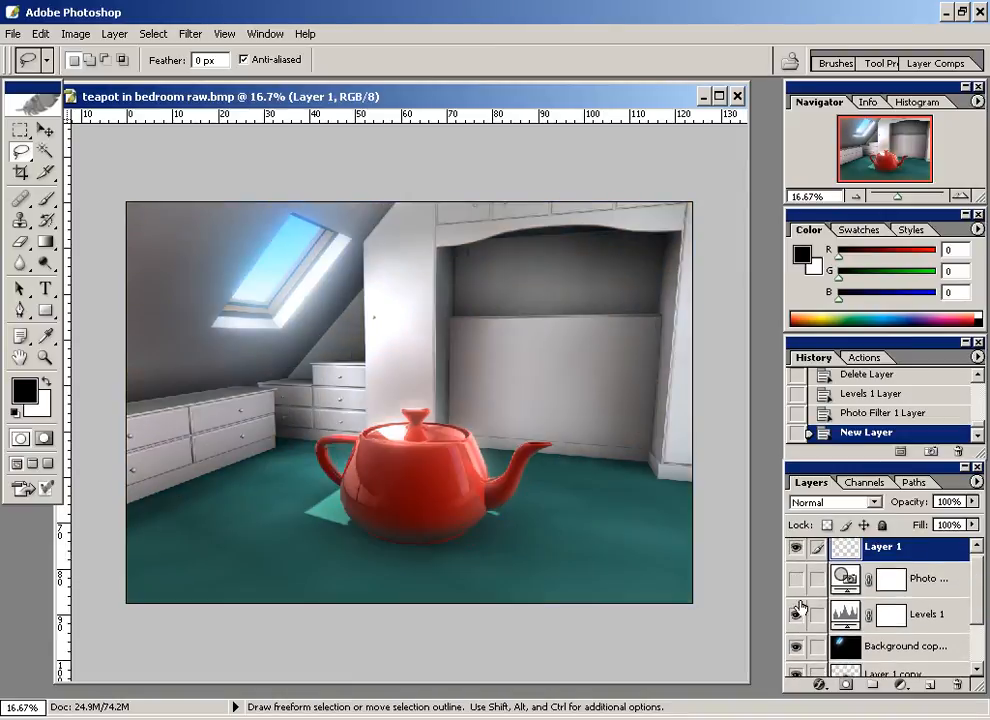
pyautogui.click(796, 580)
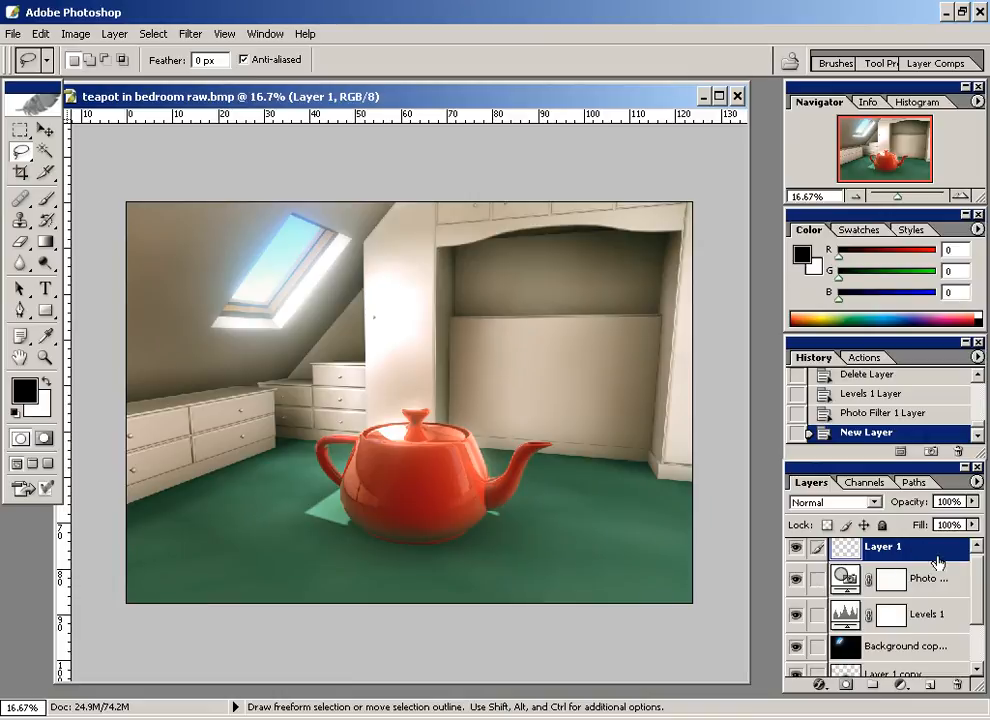
pyautogui.moveTo(976, 617); pyautogui.dragTo(976, 604)
# Fill the new top layer with a mid-grey swatch colour
pyautogui.click(858, 231)
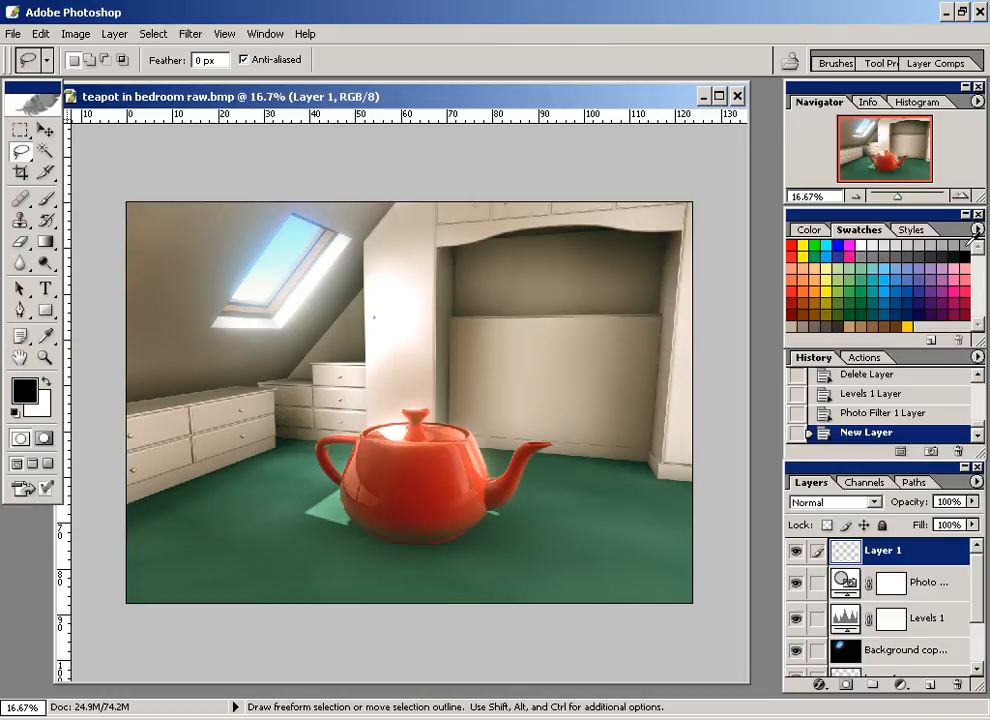
pyautogui.click(937, 266)
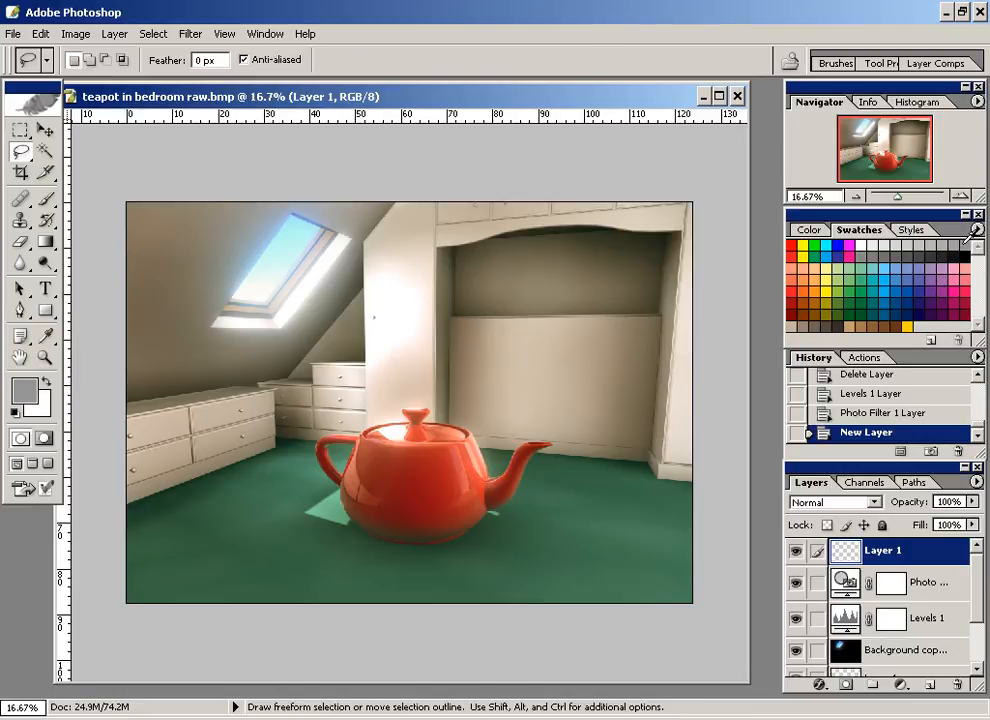
pyautogui.hotkey('alt', 'BackSpace')
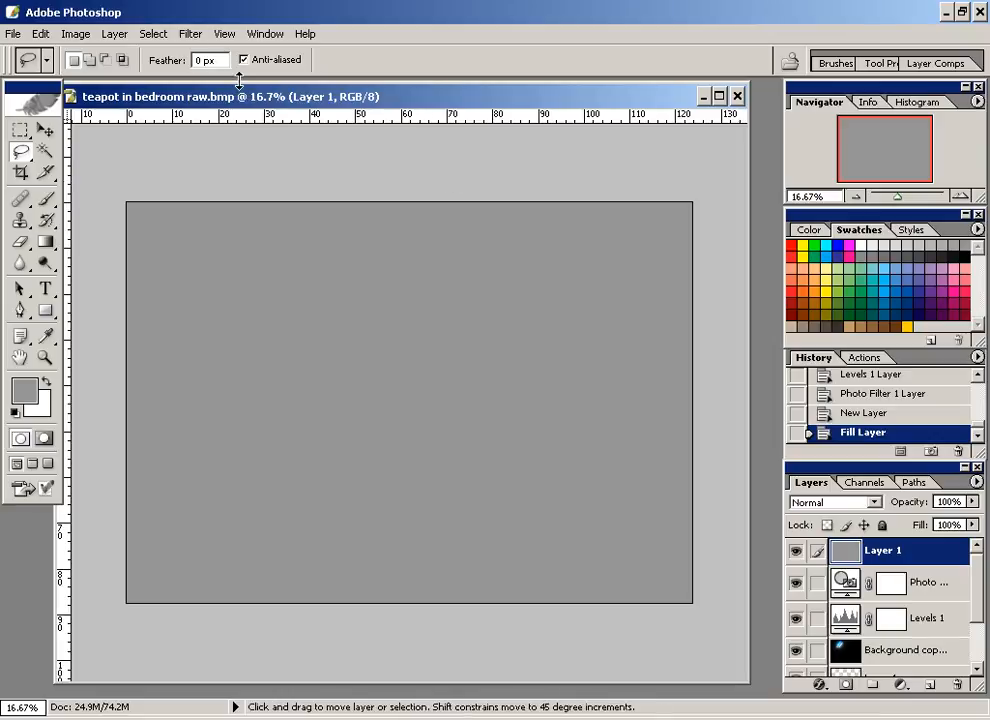
# Add Gaussian noise of 2.51% to the grey layer, leaving Monochromatic off, while viewing at 100%
pyautogui.hotkey('ctrl', 'alt', '0')
pyautogui.moveTo(286, 208); pyautogui.dragTo(658, 531)
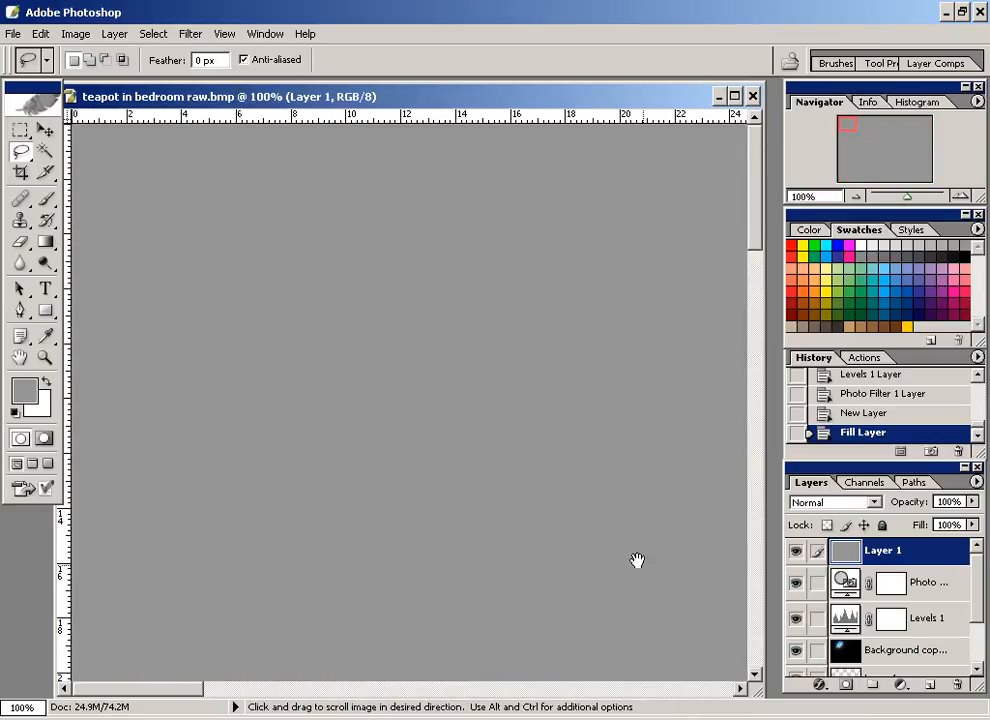
pyautogui.click(192, 34)
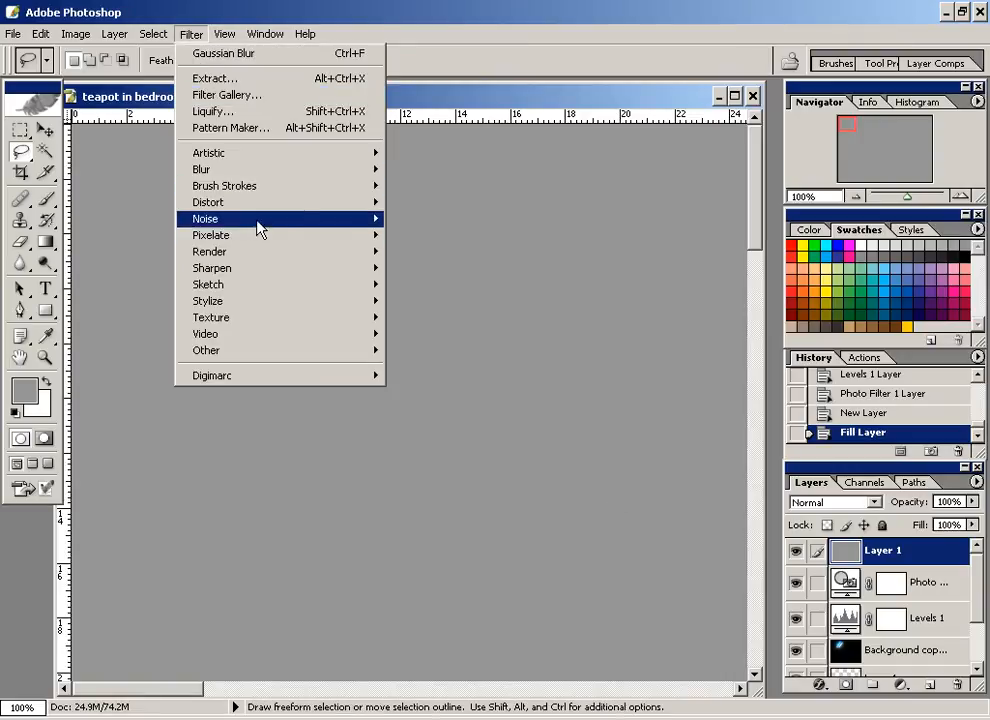
pyautogui.moveTo(259, 220)
pyautogui.click(430, 219)
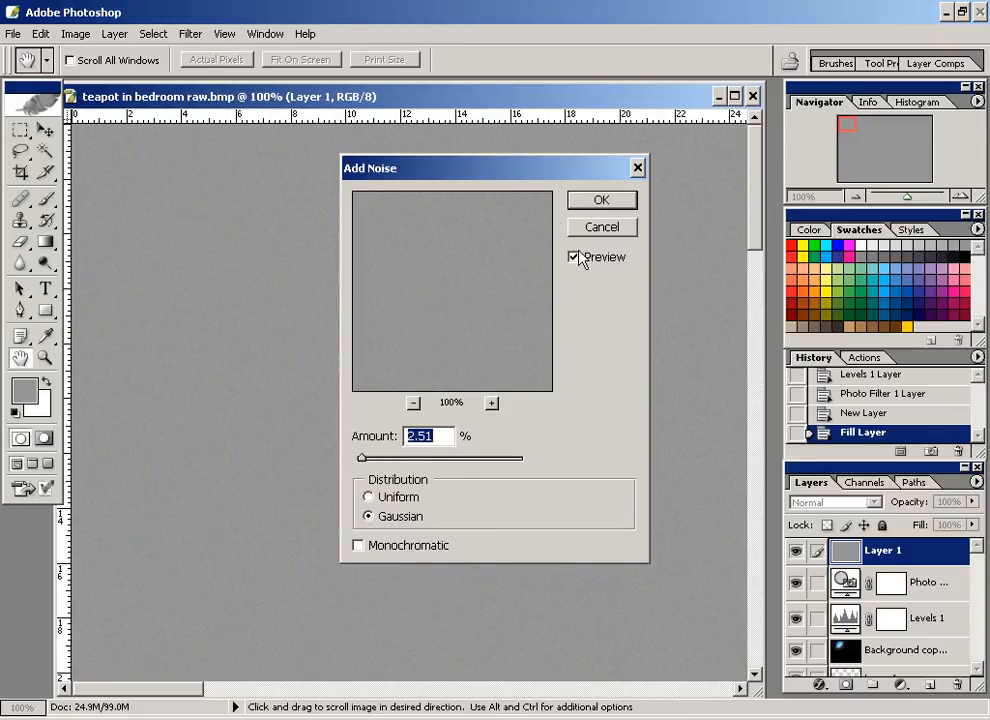
pyautogui.click(600, 200)
pyautogui.press('l')
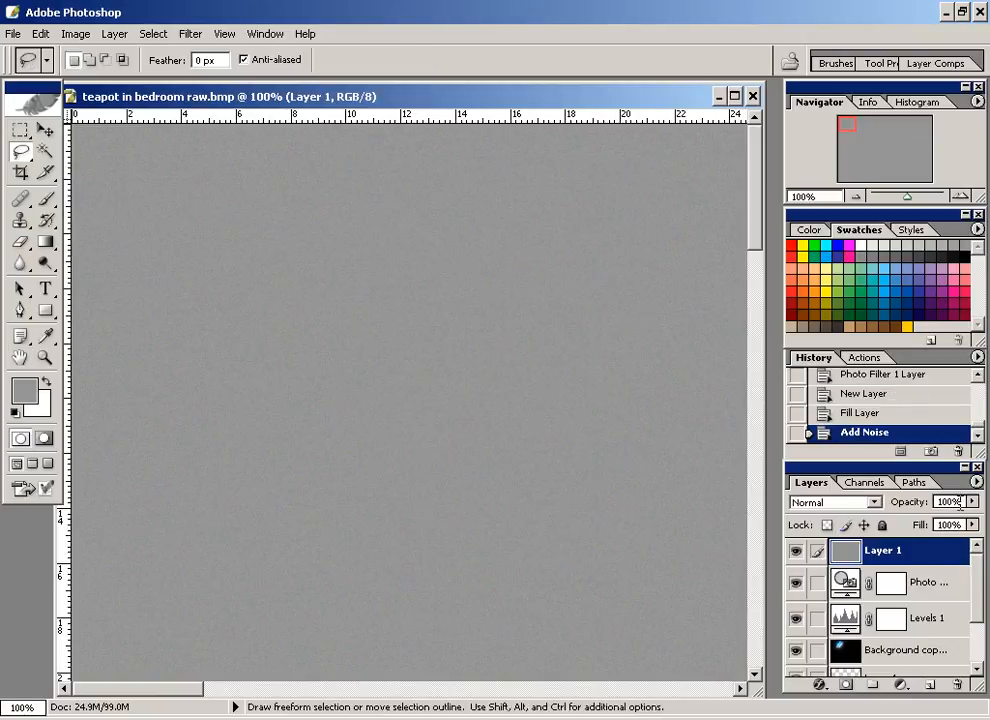
# Set the grey noise layer's blending mode to Overlay
pyautogui.click(874, 503)
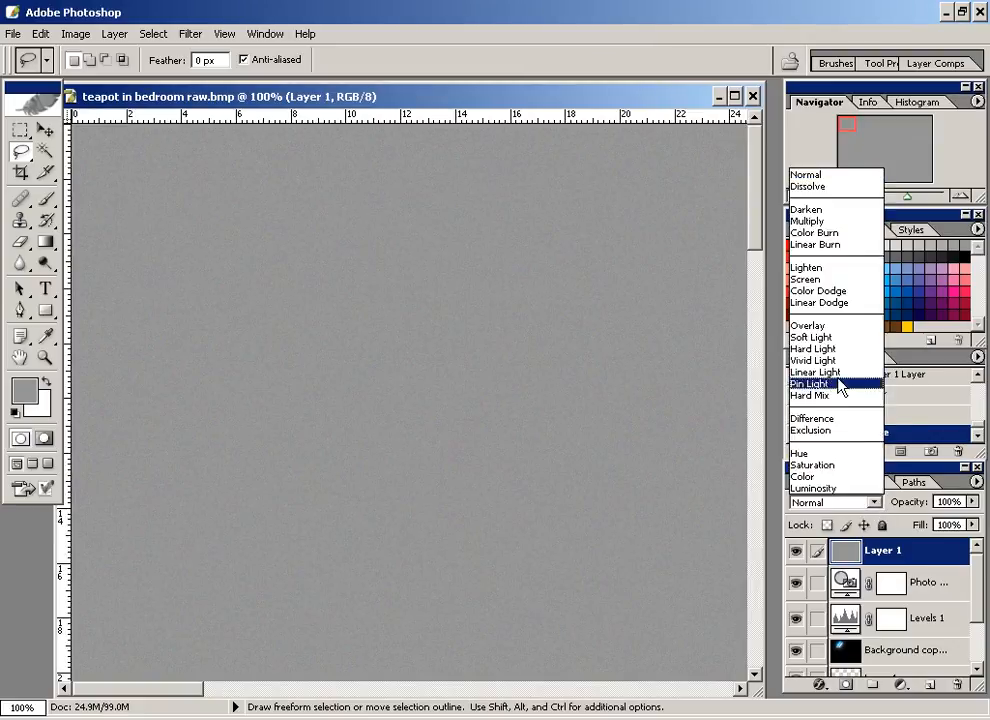
pyautogui.click(845, 327)
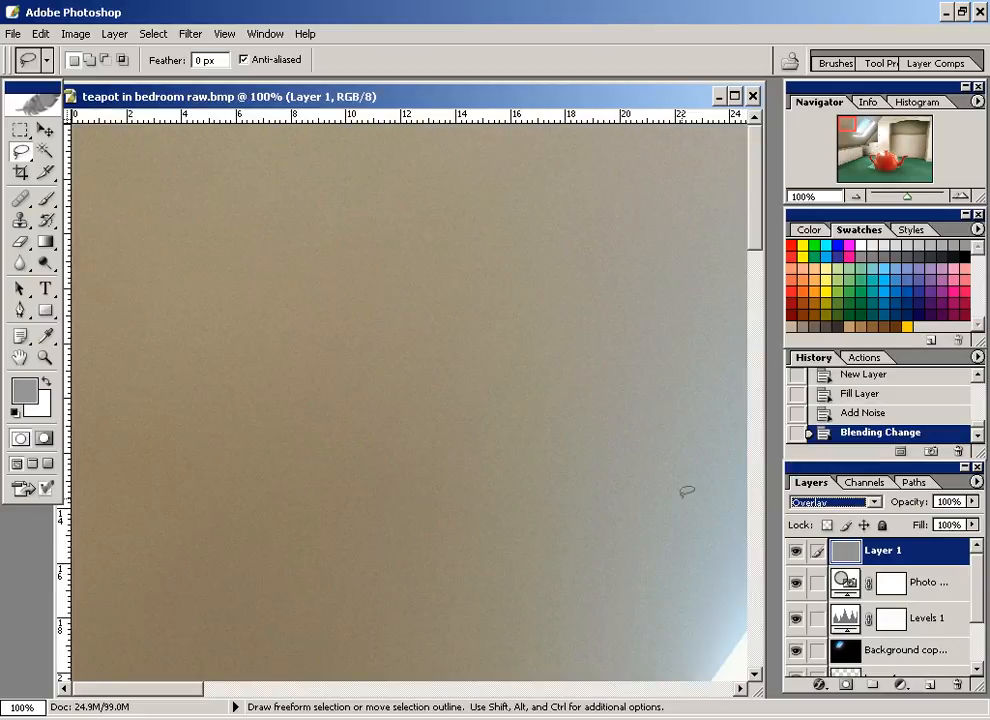
pyautogui.moveTo(632, 546); pyautogui.dragTo(352, 427)
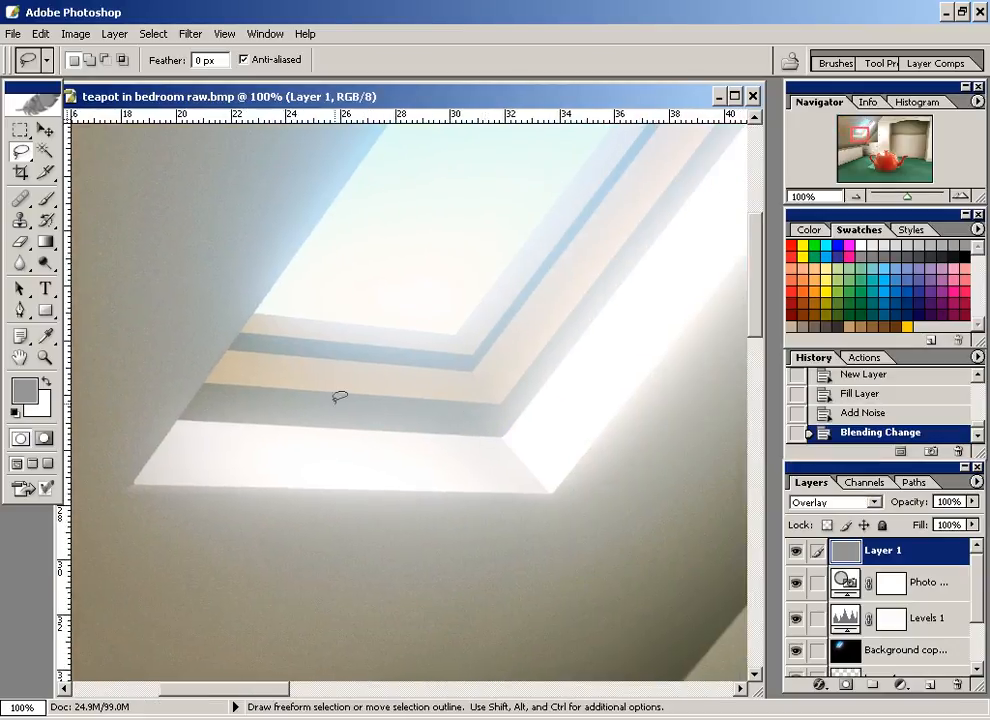
# Compare the image with and without the noise layer at 100% and 25% zoom by toggling its visibility
pyautogui.click(797, 553)
pyautogui.click(797, 553)
pyautogui.hotkey('ctrl', '-')
pyautogui.hotkey('ctrl', '-')
pyautogui.hotkey('ctrl', '-')
pyautogui.hotkey('ctrl', '-')
pyautogui.hotkey('ctrl', '-')
pyautogui.hotkey('ctrl', '+')
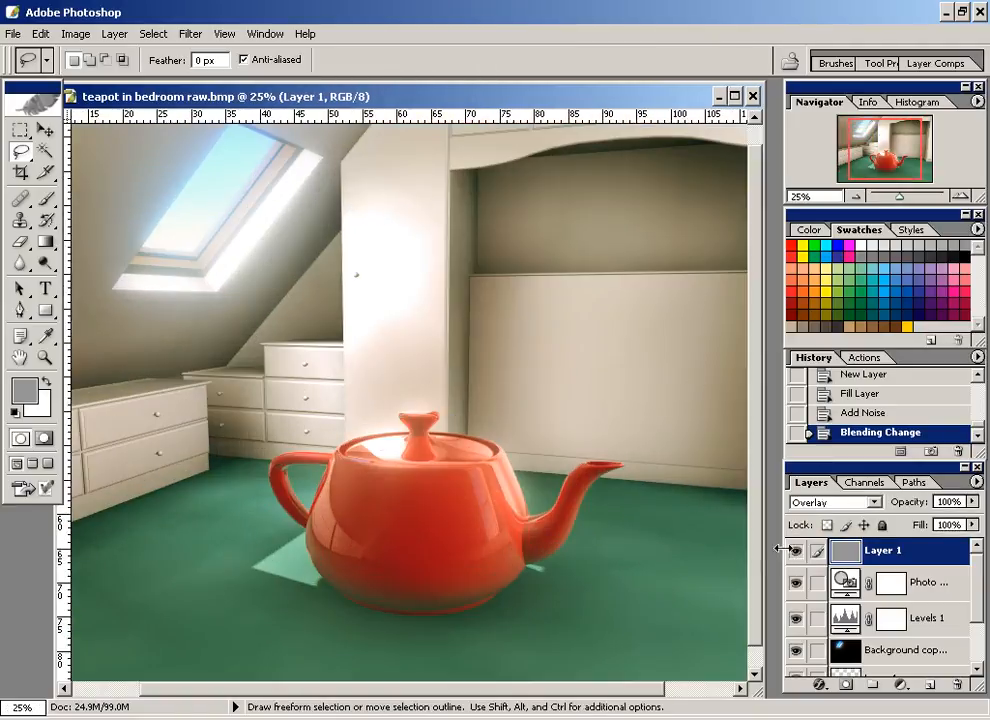
pyautogui.click(793, 551)
pyautogui.click(793, 551)
pyautogui.click(796, 553)
pyautogui.click(796, 553)
pyautogui.moveTo(517, 468); pyautogui.dragTo(558, 448)
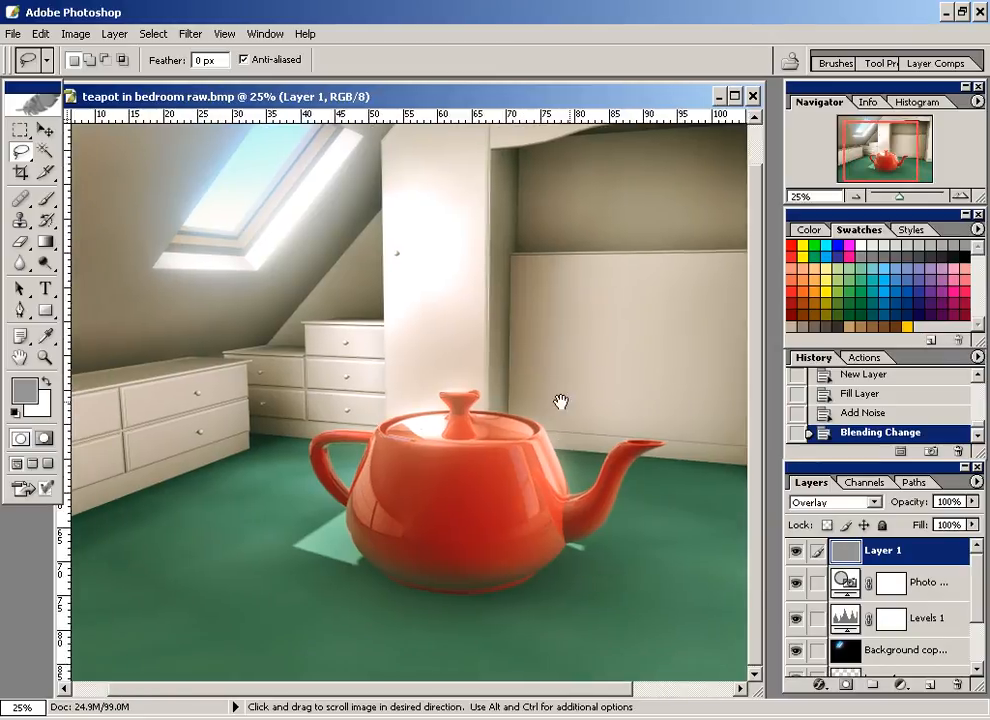
pyautogui.moveTo(445, 345); pyautogui.dragTo(489, 345)
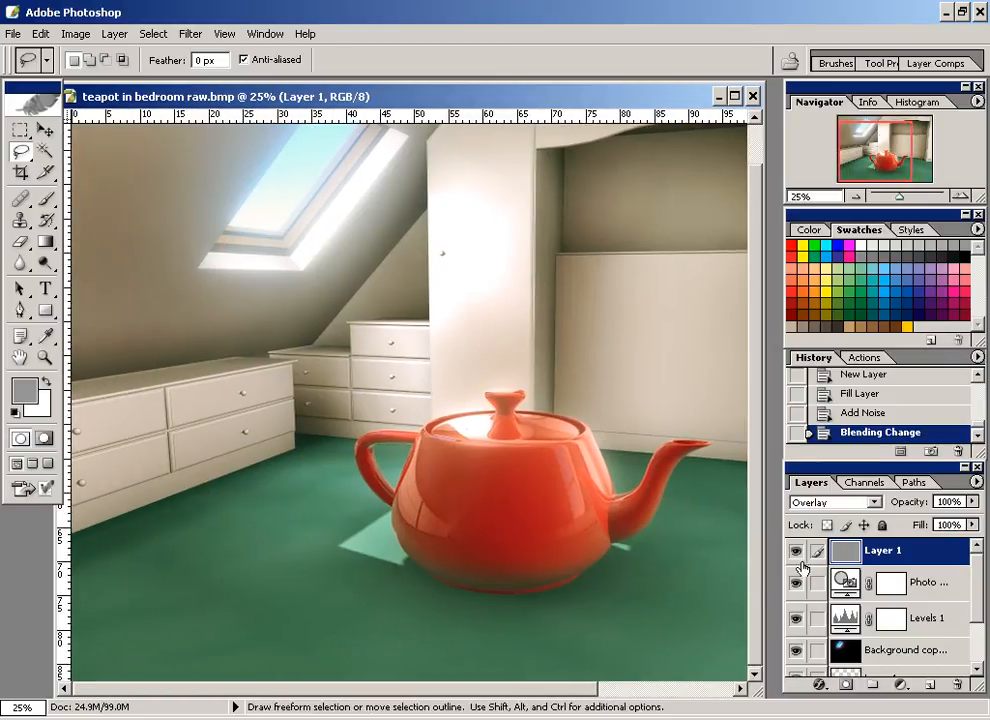
# Move the noise layer directly below the Levels 1 adjustment layer and compare the image with it hidden and shown
pyautogui.moveTo(846, 556); pyautogui.dragTo(845, 650)
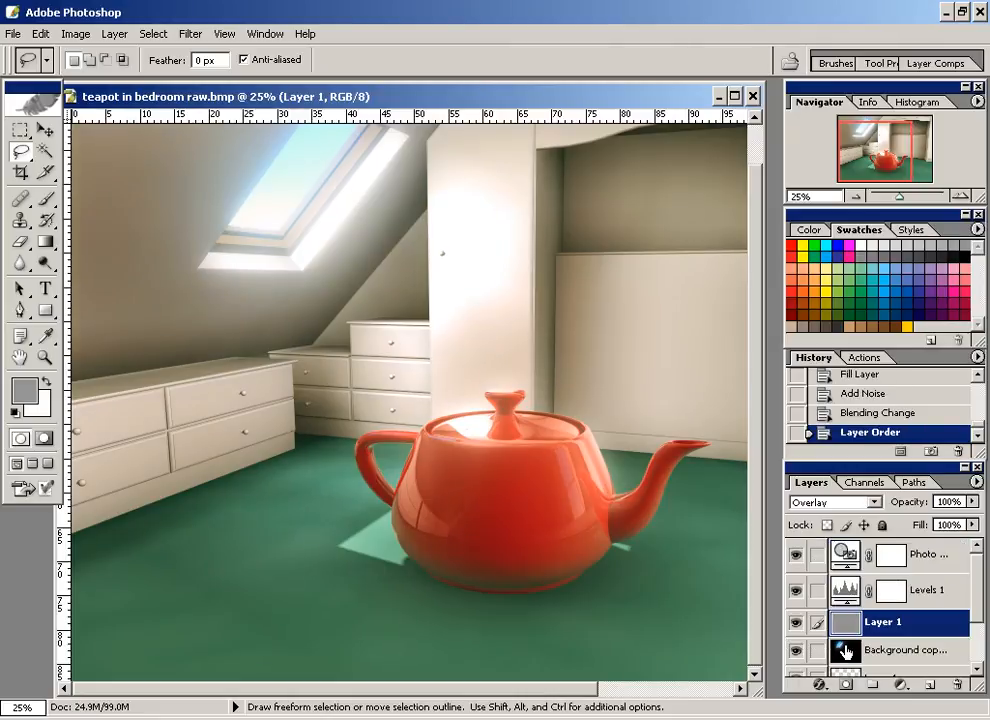
pyautogui.click(796, 622)
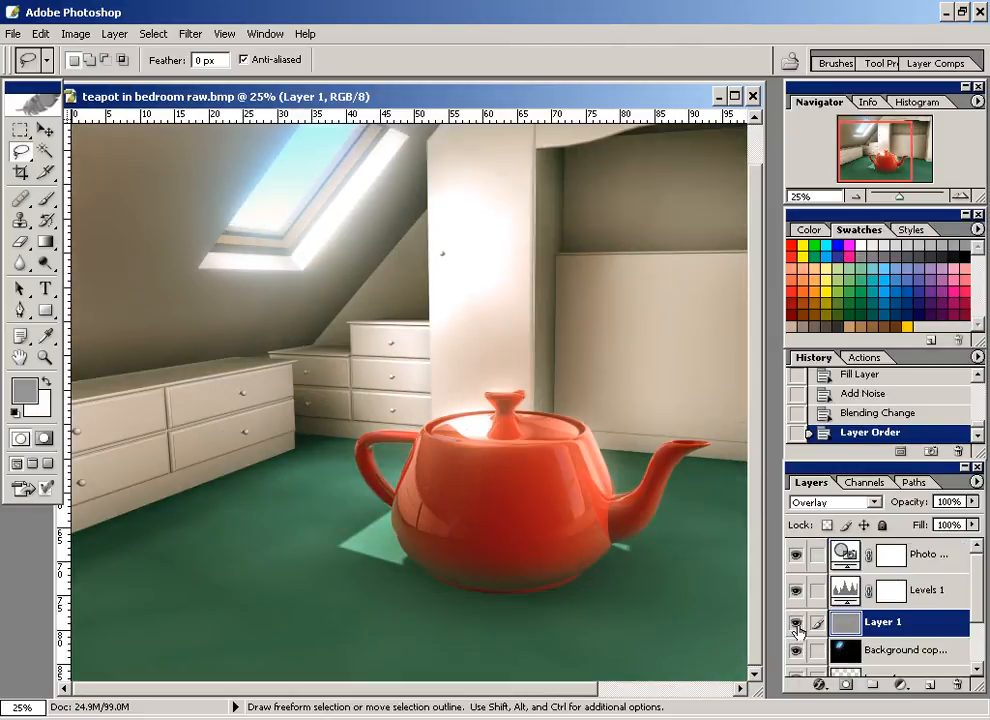
pyautogui.click(796, 622)
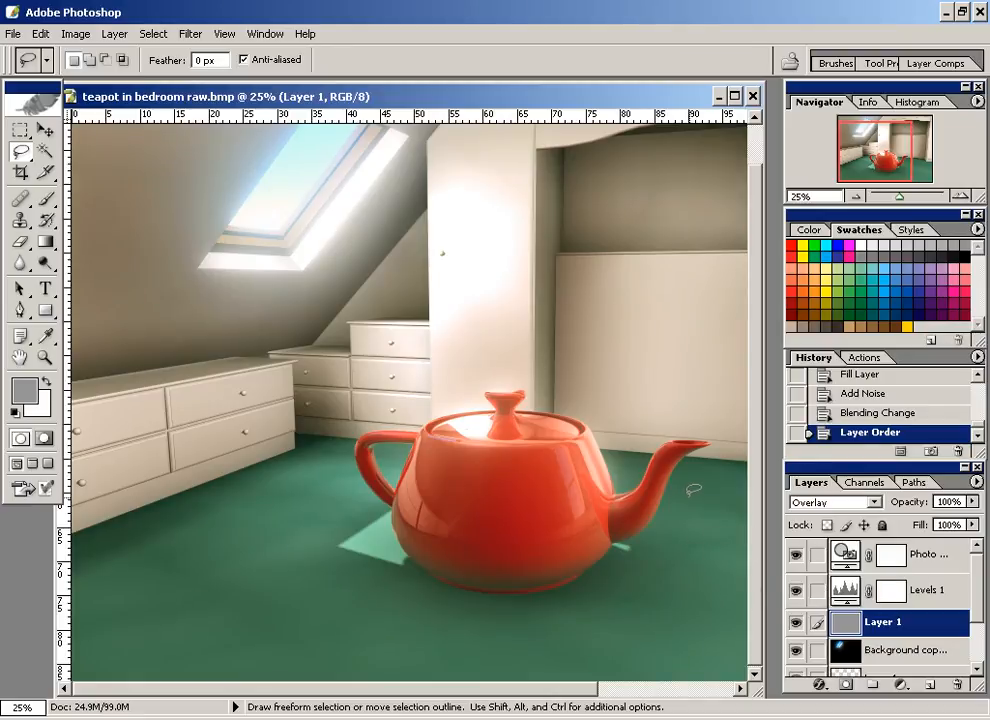
# Soften the noise layer with a Gaussian Blur of about 0.5 pixels radius
pyautogui.hotkey('ctrl', '+')
pyautogui.hotkey('ctrl', '+')
pyautogui.hotkey('ctrl', '+')
pyautogui.hotkey('ctrl', '+')
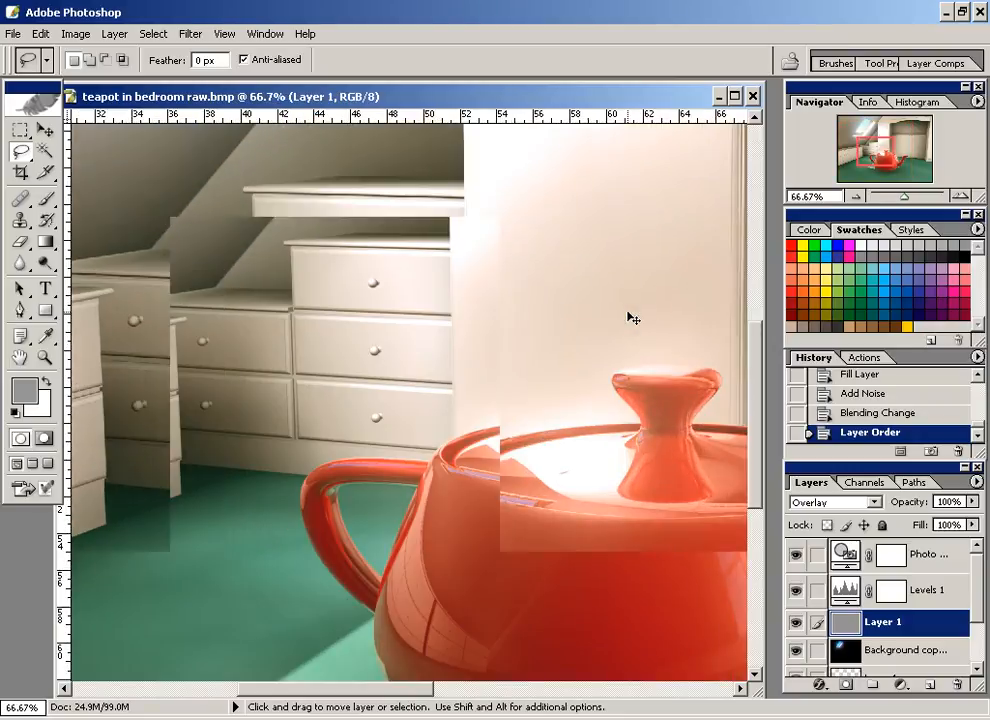
pyautogui.moveTo(239, 290); pyautogui.dragTo(396, 453)
pyautogui.moveTo(378, 339); pyautogui.dragTo(386, 468)
pyautogui.click(190, 34)
pyautogui.moveTo(221, 168)
pyautogui.click(431, 220)
pyautogui.moveTo(450, 560); pyautogui.dragTo(428, 575)
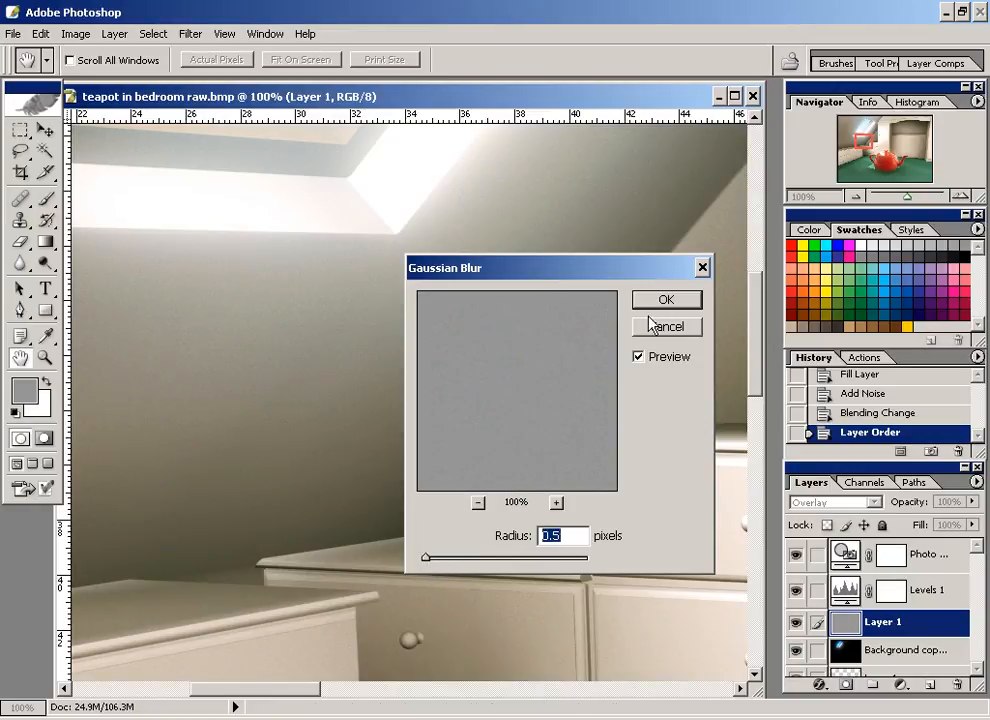
pyautogui.moveTo(428, 560); pyautogui.dragTo(431, 560)
pyautogui.click(665, 300)
# Apply a Gaussian Blur with a 0.5 pixel radius to the Background layer
pyautogui.moveTo(560, 567); pyautogui.dragTo(449, 390)
pyautogui.moveTo(529, 477)
pyautogui.mouseDown()
pyautogui.moveTo(471, 389)
pyautogui.moveTo(455, 389)
pyautogui.moveTo(371, 217)
pyautogui.mouseUp()
pyautogui.moveTo(477, 446); pyautogui.dragTo(468, 364)
pyautogui.moveTo(502, 468); pyautogui.dragTo(551, 382)
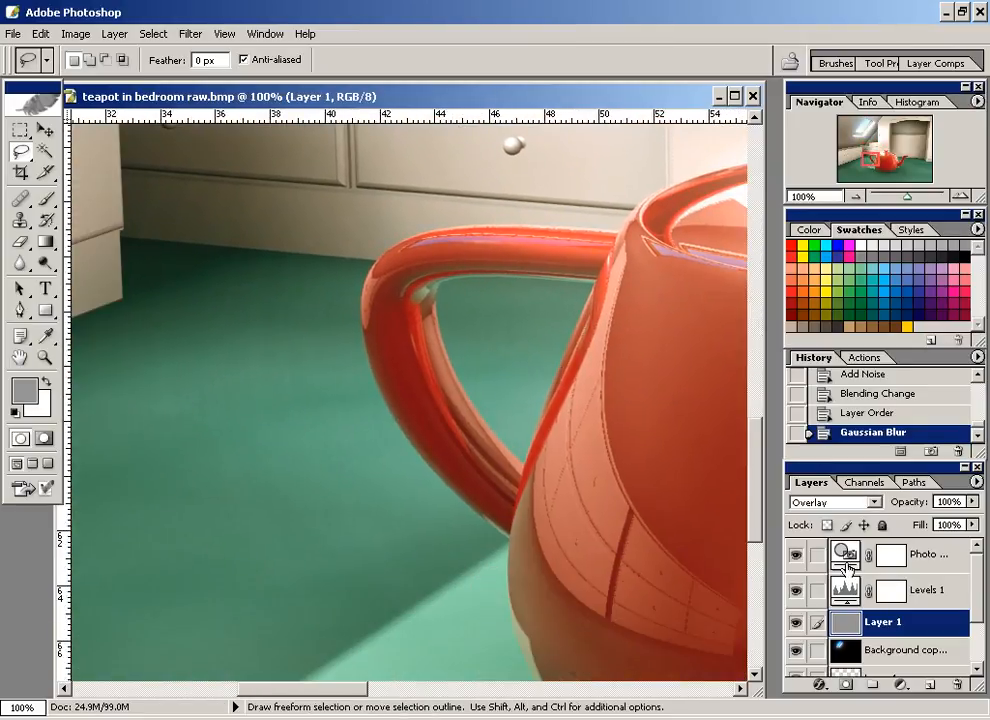
pyautogui.click(977, 615)
pyautogui.click(895, 661)
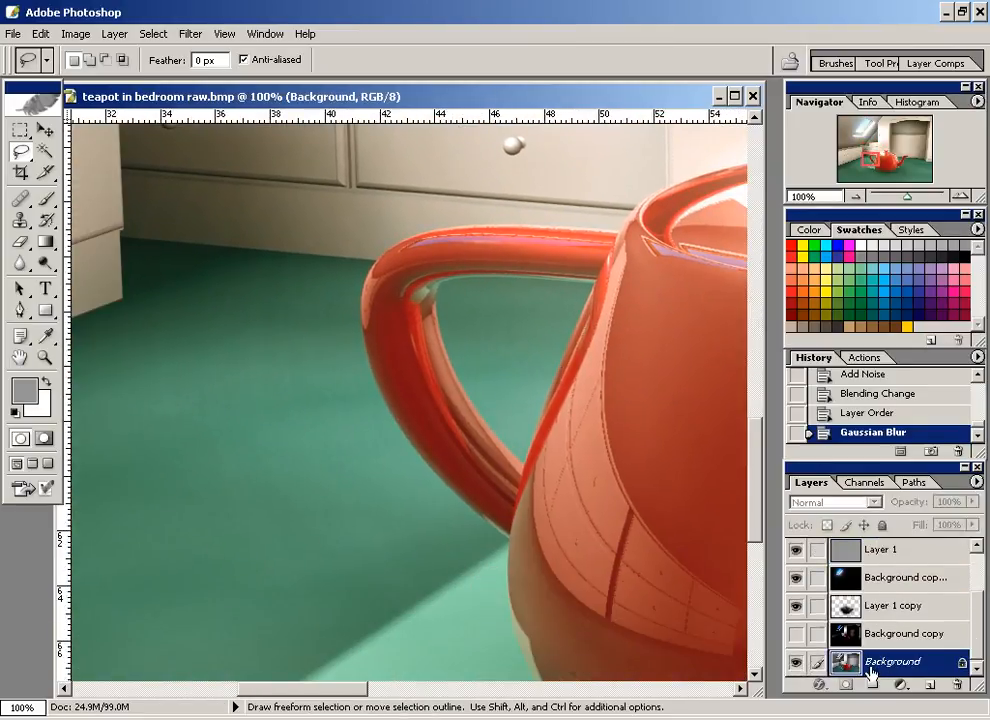
pyautogui.moveTo(333, 418)
pyautogui.mouseDown()
pyautogui.moveTo(292, 466)
pyautogui.moveTo(239, 420)
pyautogui.mouseUp()
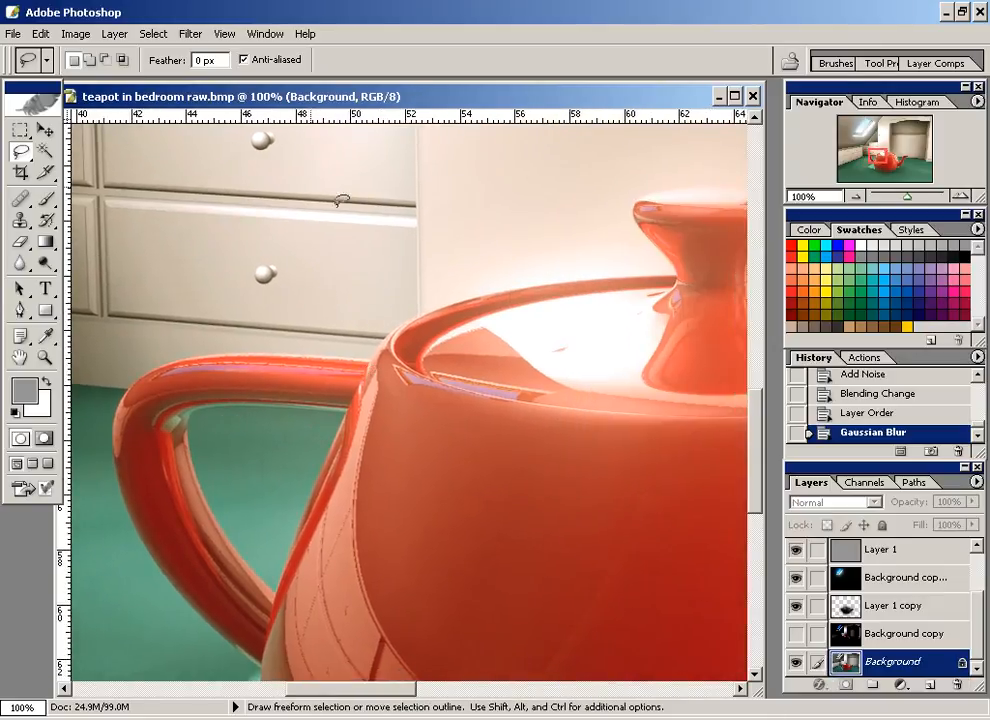
pyautogui.click(190, 34)
pyautogui.moveTo(225, 170)
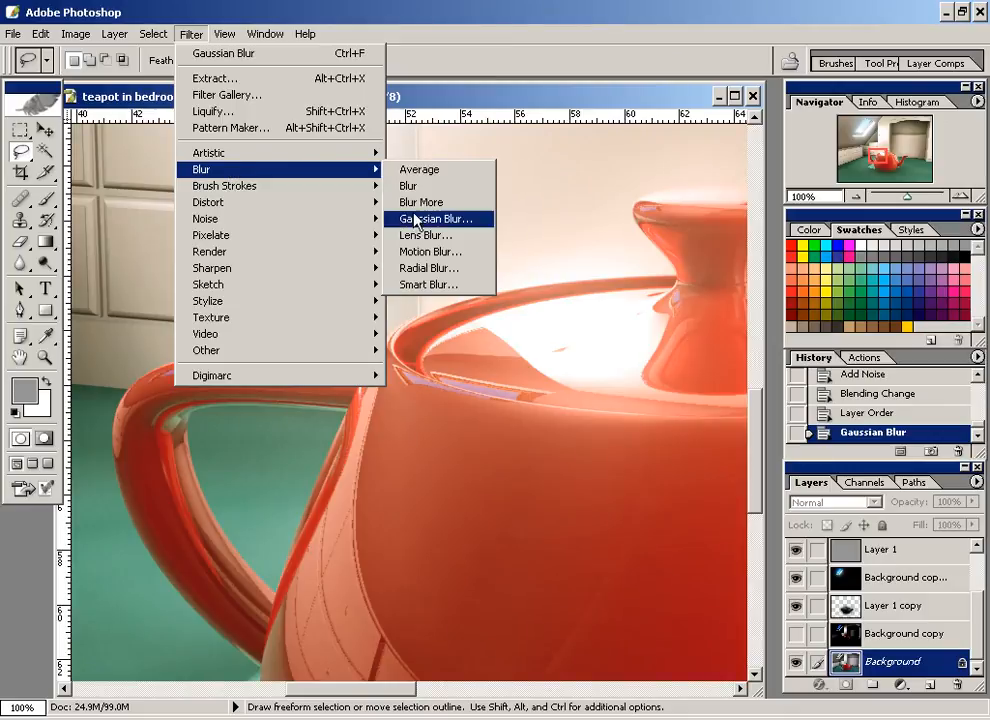
pyautogui.click(428, 218)
pyautogui.moveTo(290, 430); pyautogui.dragTo(307, 376)
pyautogui.write('.5')
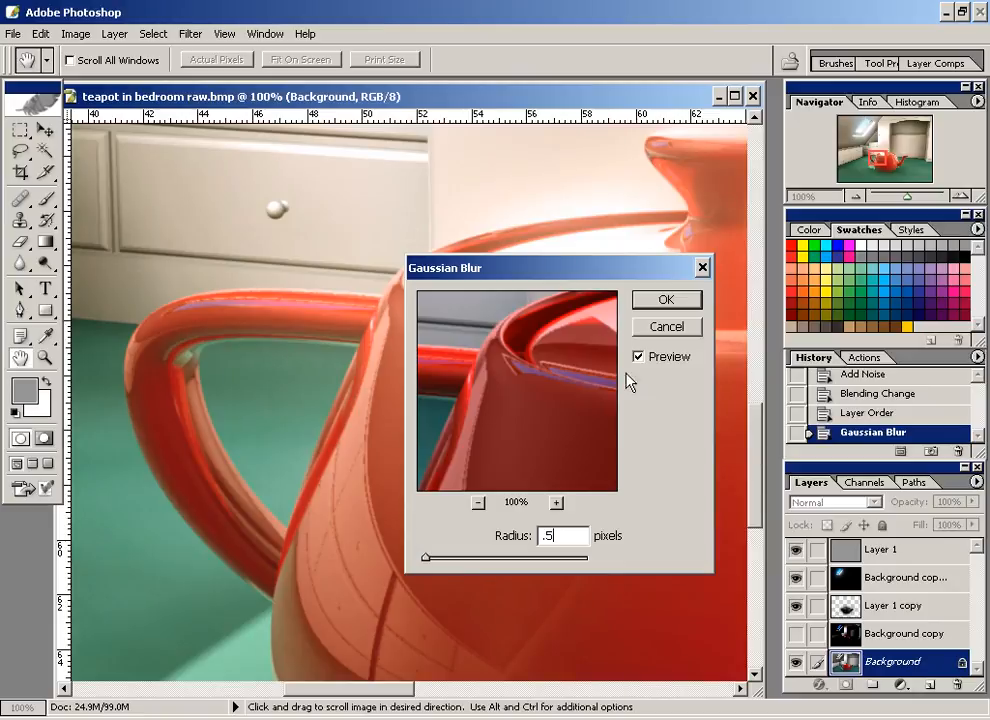
pyautogui.click(662, 301)
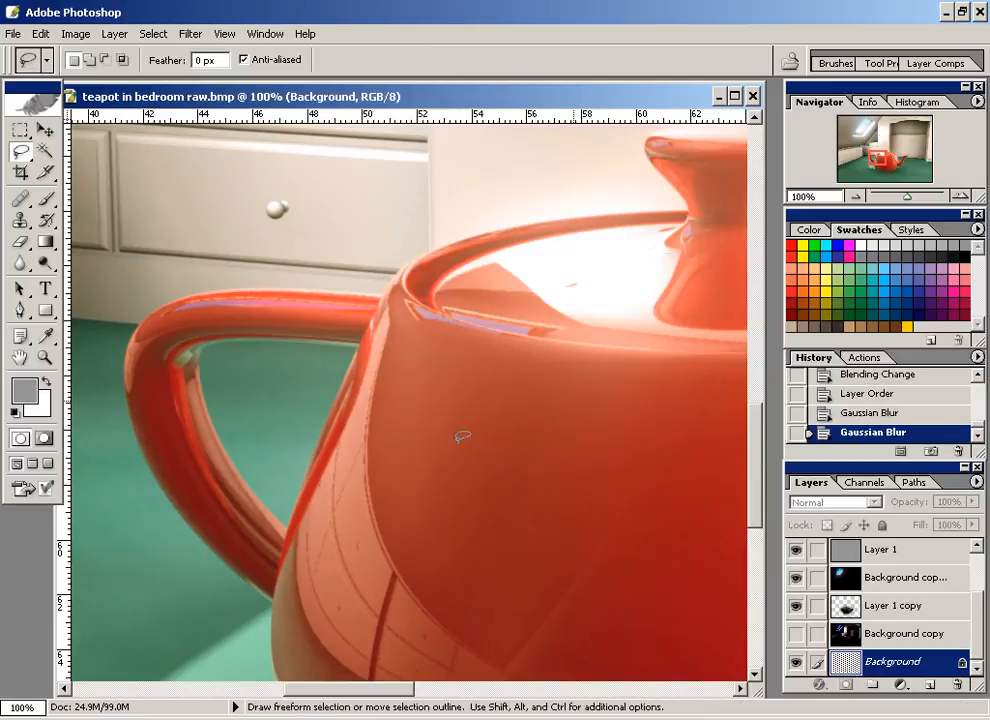
# Examine the blurred render at 100% around the teapot and drawers, and the overall picture at 25%
pyautogui.moveTo(487, 427); pyautogui.dragTo(389, 382)
pyautogui.moveTo(477, 427); pyautogui.dragTo(375, 615)
pyautogui.moveTo(281, 239); pyautogui.dragTo(391, 562)
pyautogui.moveTo(361, 386); pyautogui.dragTo(443, 249)
pyautogui.moveTo(178, 346); pyautogui.dragTo(200, 297)
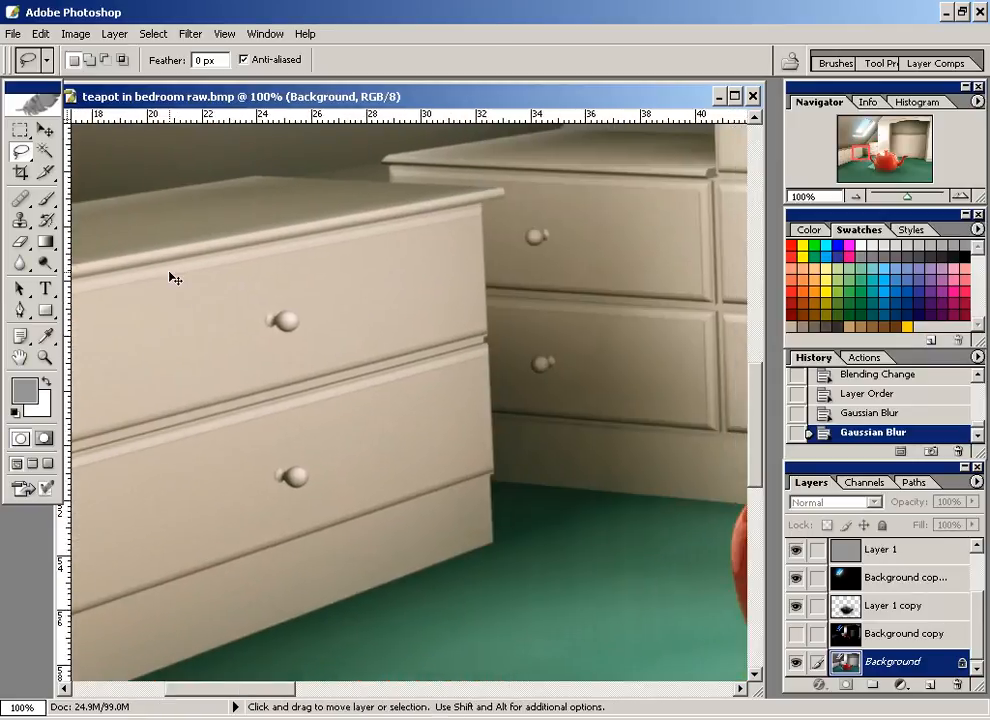
pyautogui.hotkey('ctrl', '-')
pyautogui.hotkey('ctrl', '-')
pyautogui.hotkey('ctrl', '-')
pyautogui.hotkey('ctrl', '-')
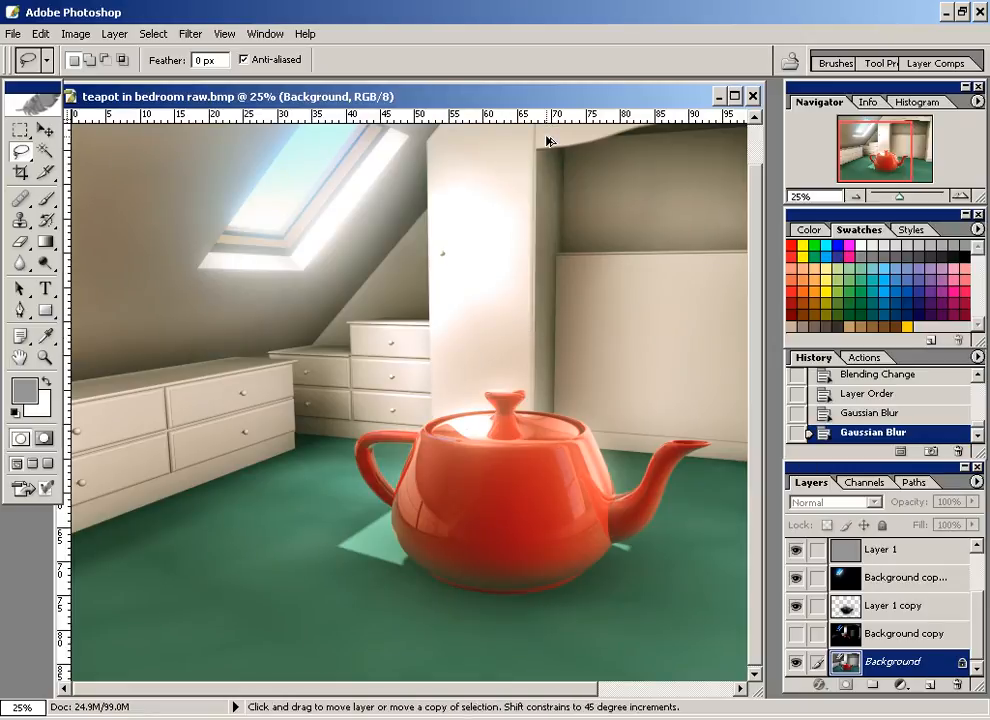
# Save the layered image as a Photoshop file named "teapot in bedroom"
pyautogui.click(13, 34)
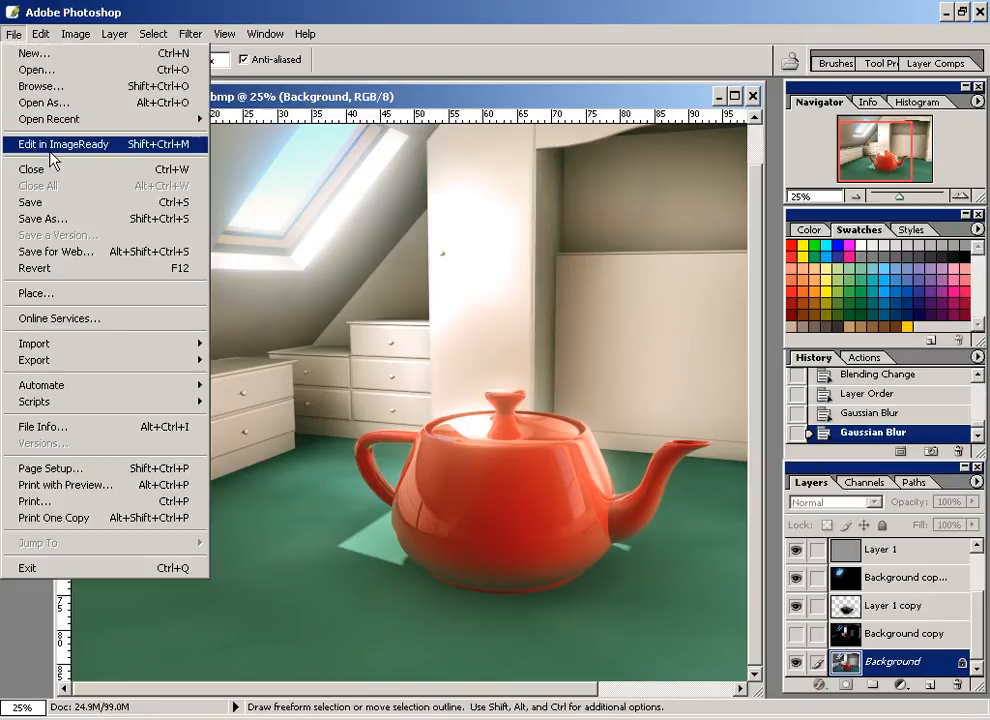
pyautogui.click(58, 218)
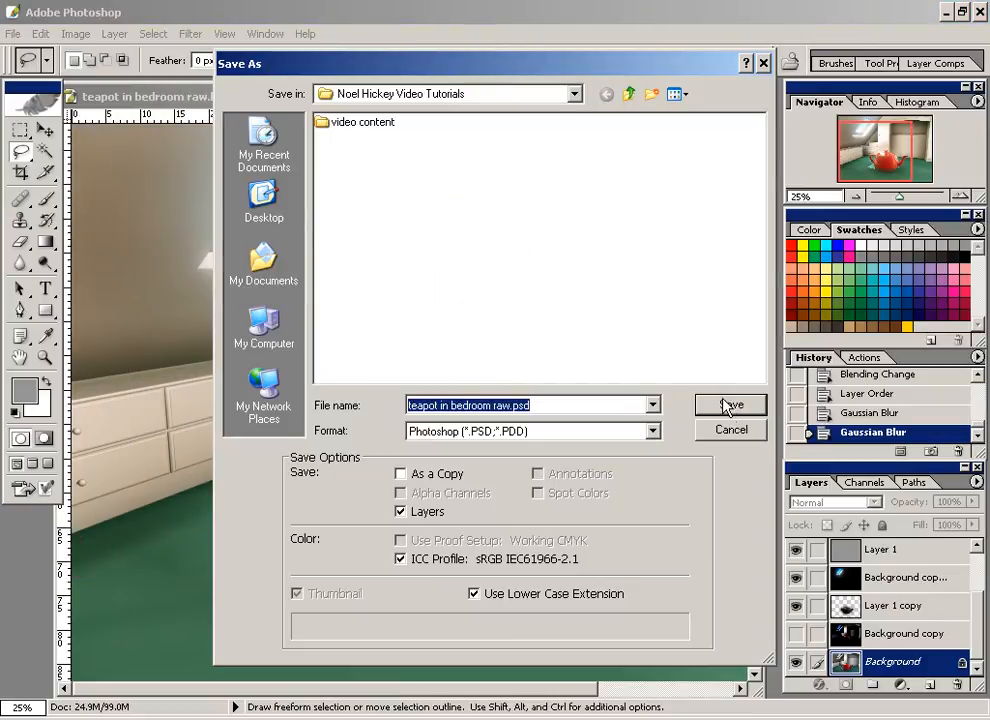
pyautogui.click(496, 405)
pyautogui.moveTo(496, 405); pyautogui.dragTo(530, 405)
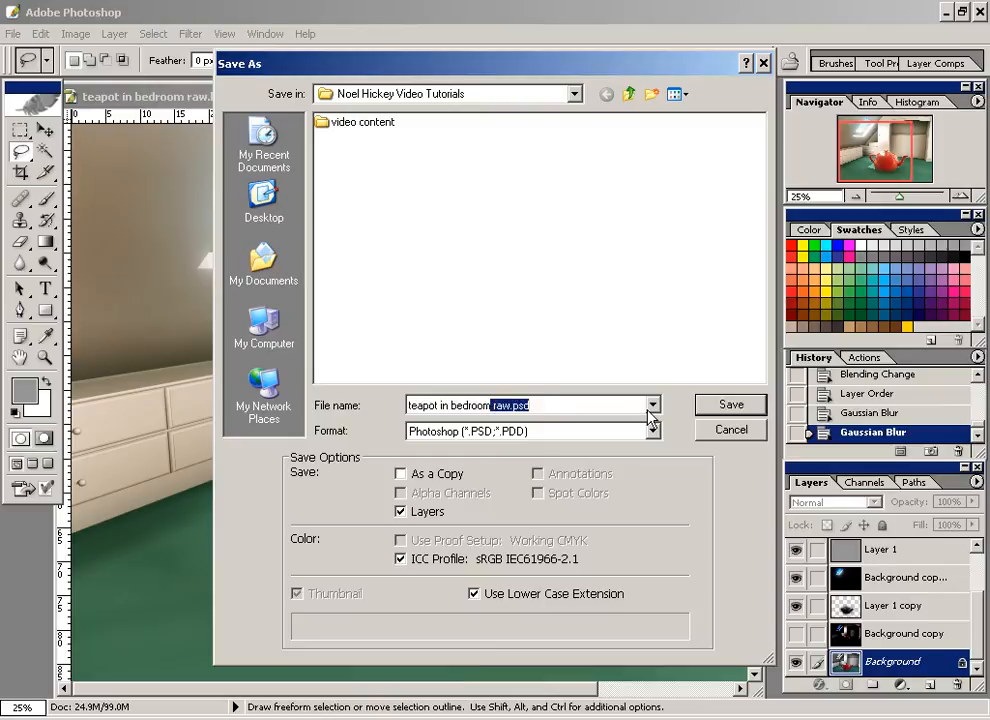
pyautogui.press('BackSpace')
pyautogui.click(724, 404)
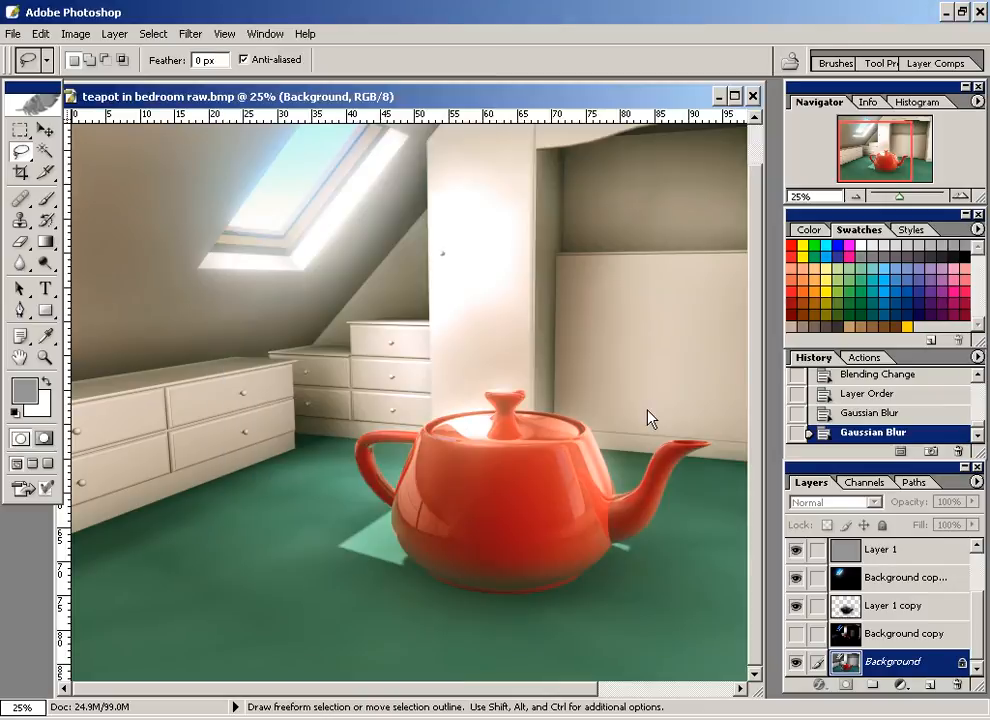
# Save a 24-bit Windows BMP copy of the image named "teapot in bedroom final"
pyautogui.click(812, 463)
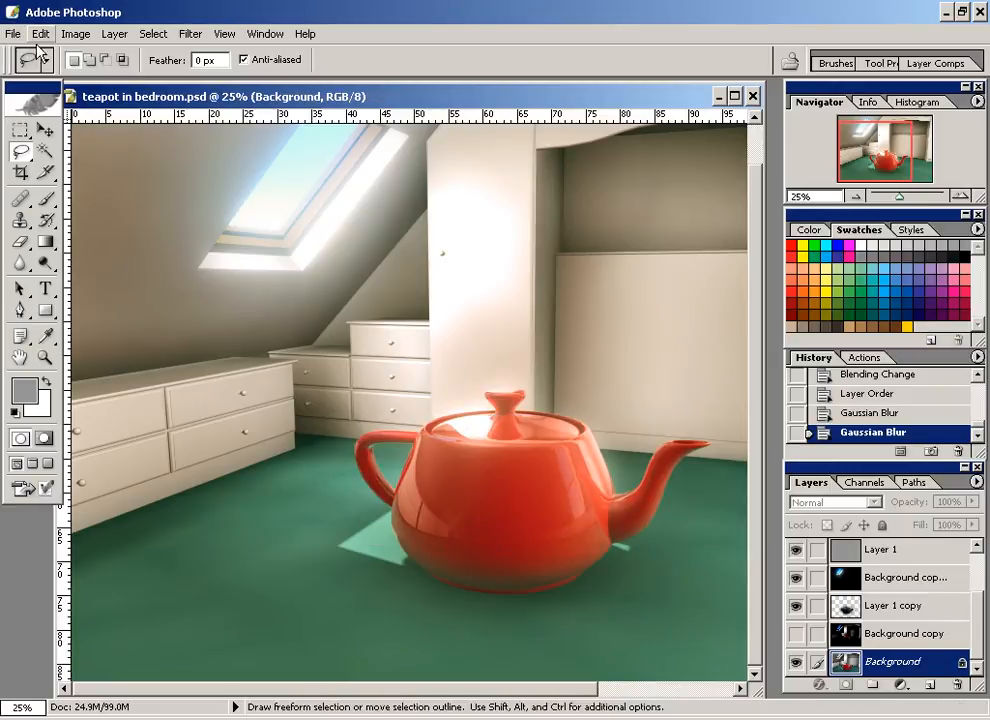
pyautogui.click(14, 34)
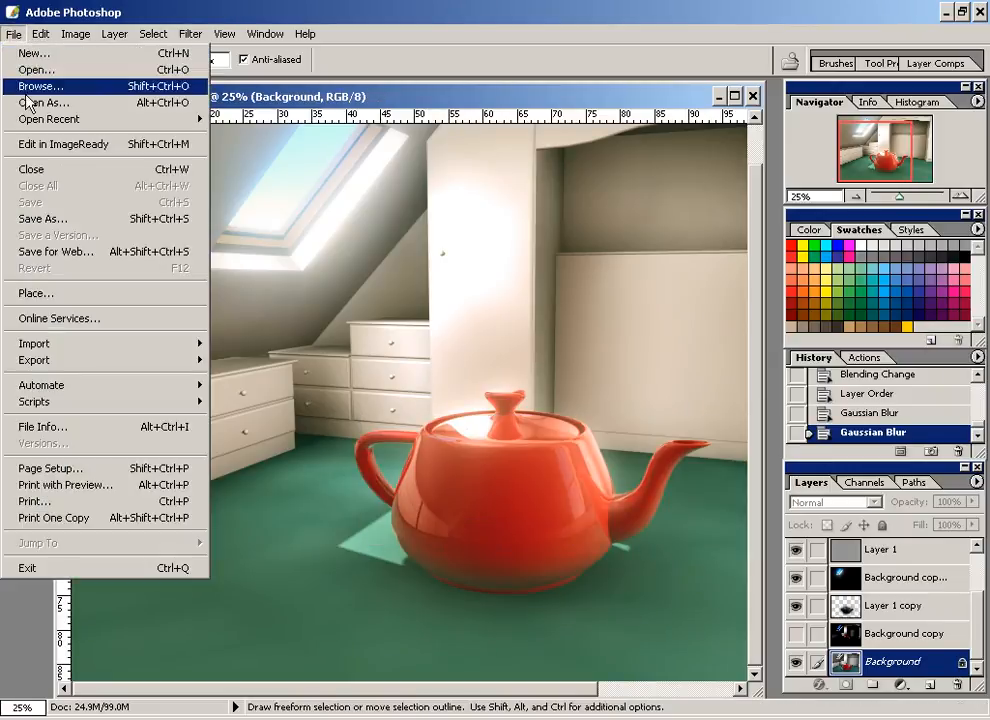
pyautogui.click(45, 218)
pyautogui.click(555, 433)
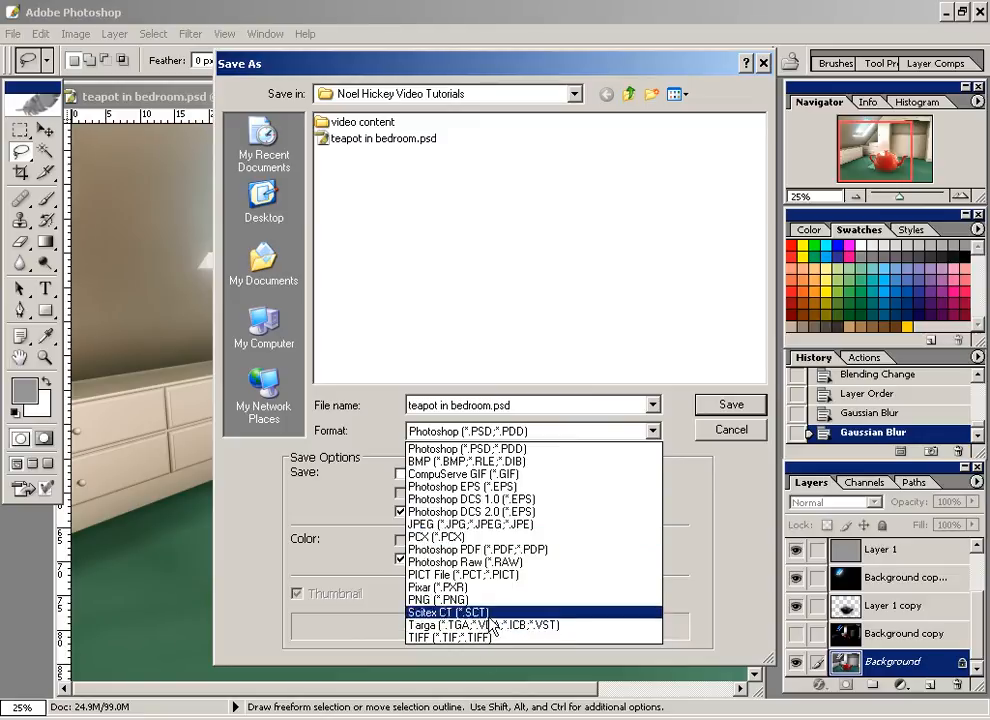
pyautogui.click(534, 461)
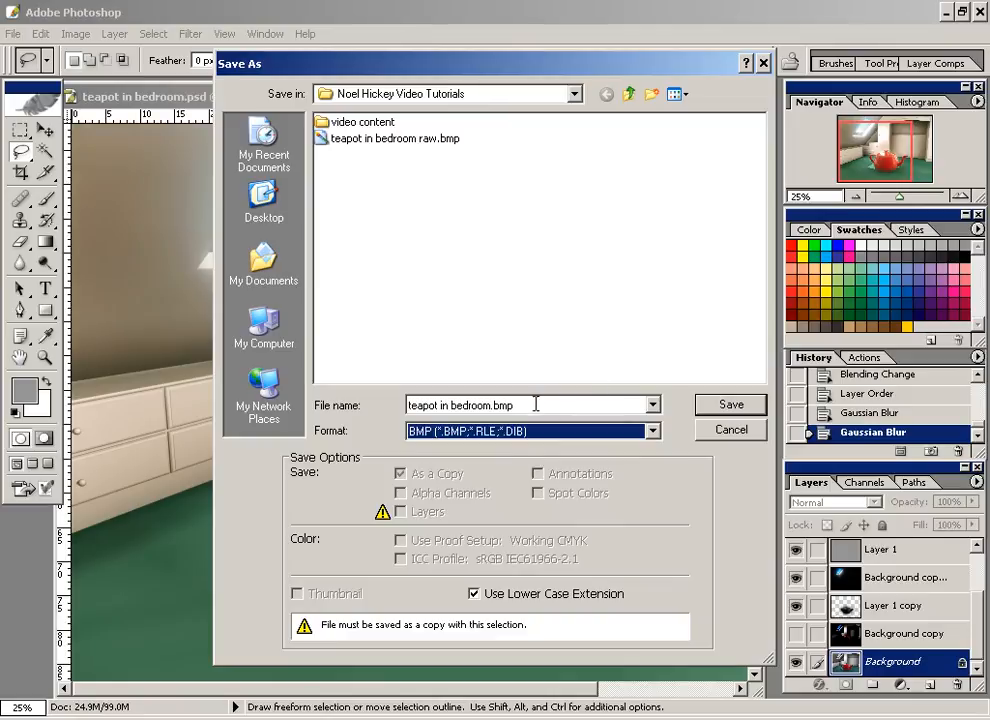
pyautogui.click(533, 406)
pyautogui.moveTo(491, 406); pyautogui.dragTo(590, 392)
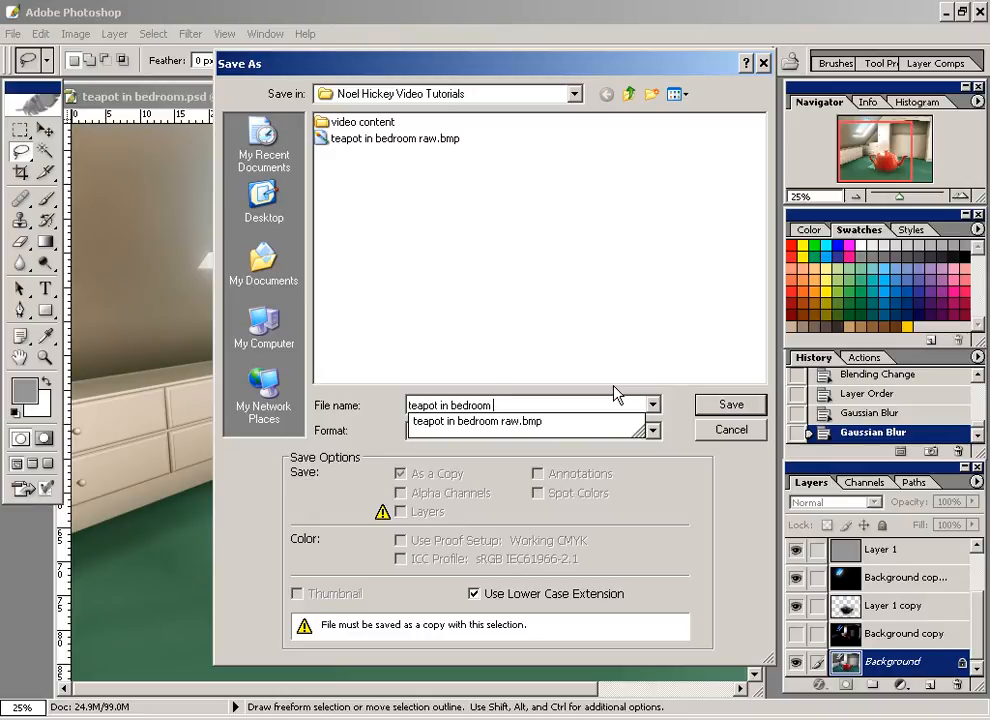
pyautogui.write('final')
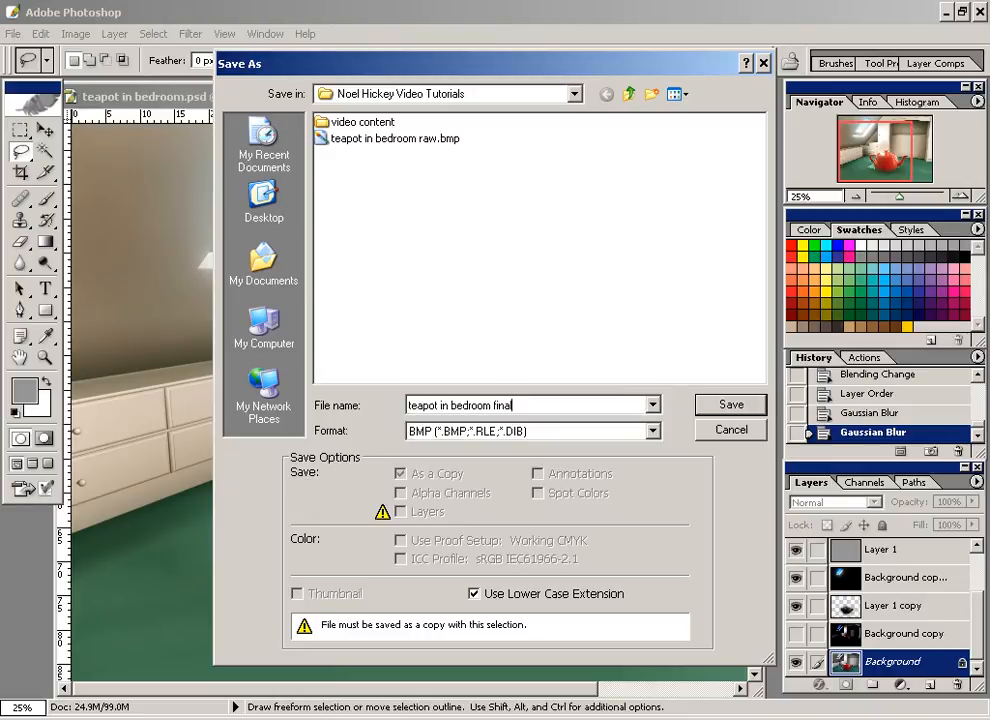
pyautogui.click(732, 406)
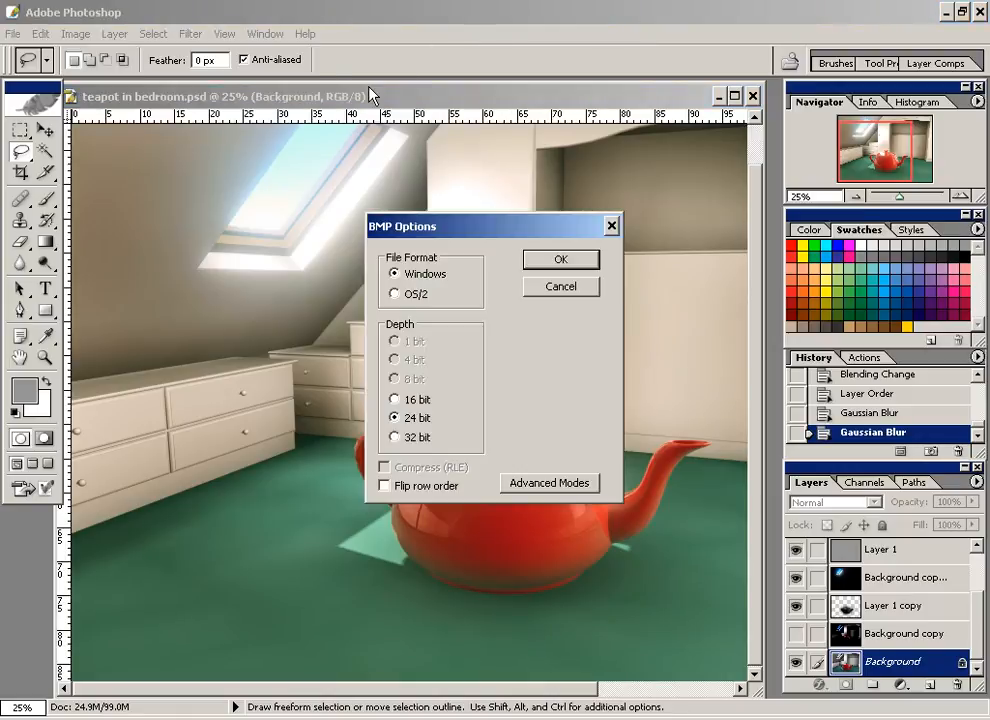
pyautogui.click(546, 264)
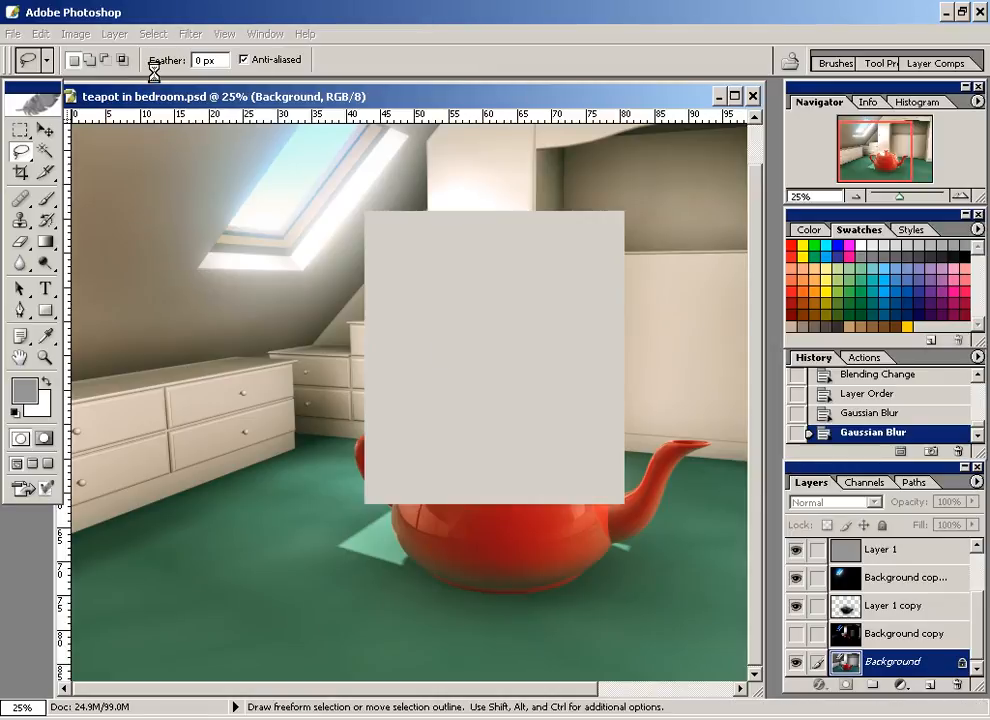
# Examine the image's pixel dimensions, document width and height, and resolution in the Image Size settings
pyautogui.click(76, 34)
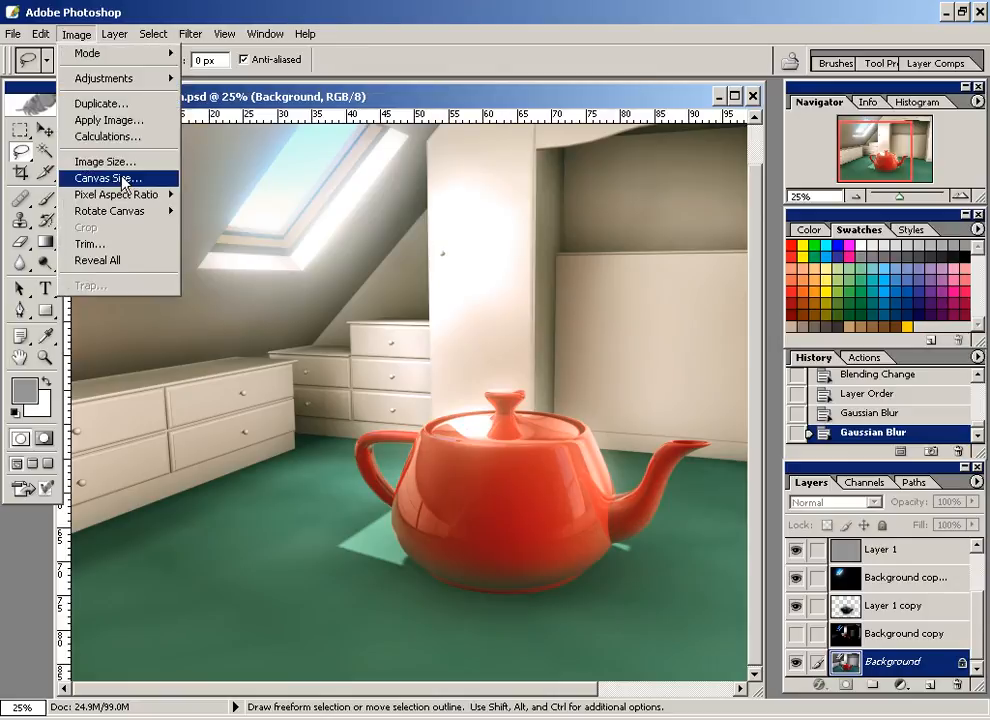
pyautogui.click(126, 161)
pyautogui.moveTo(524, 336); pyautogui.dragTo(387, 114)
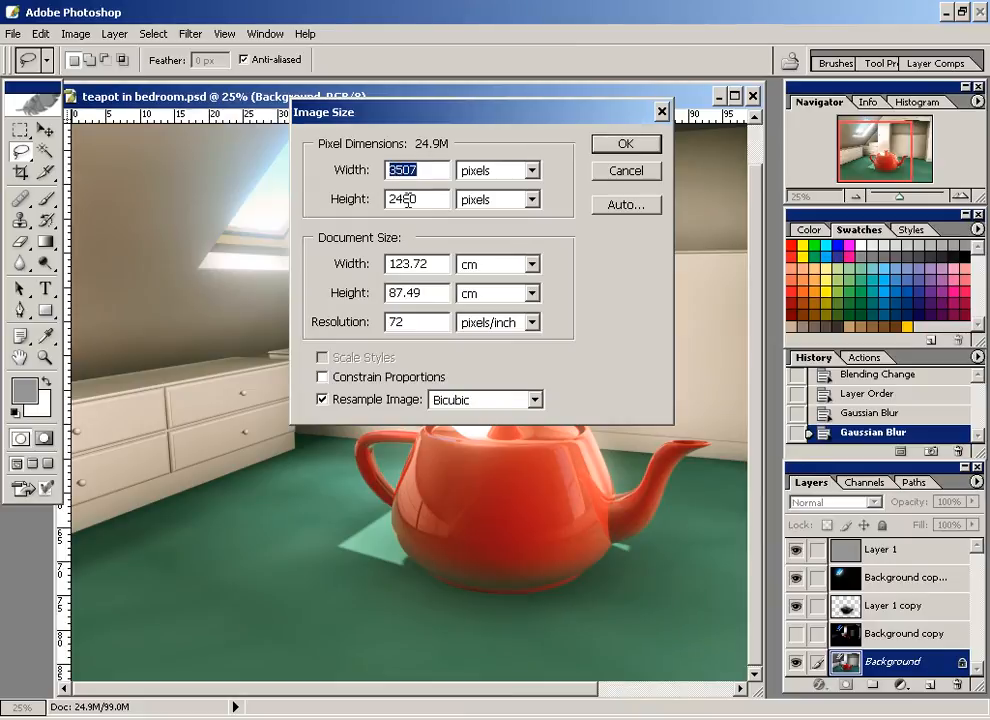
pyautogui.doubleClick(426, 200)
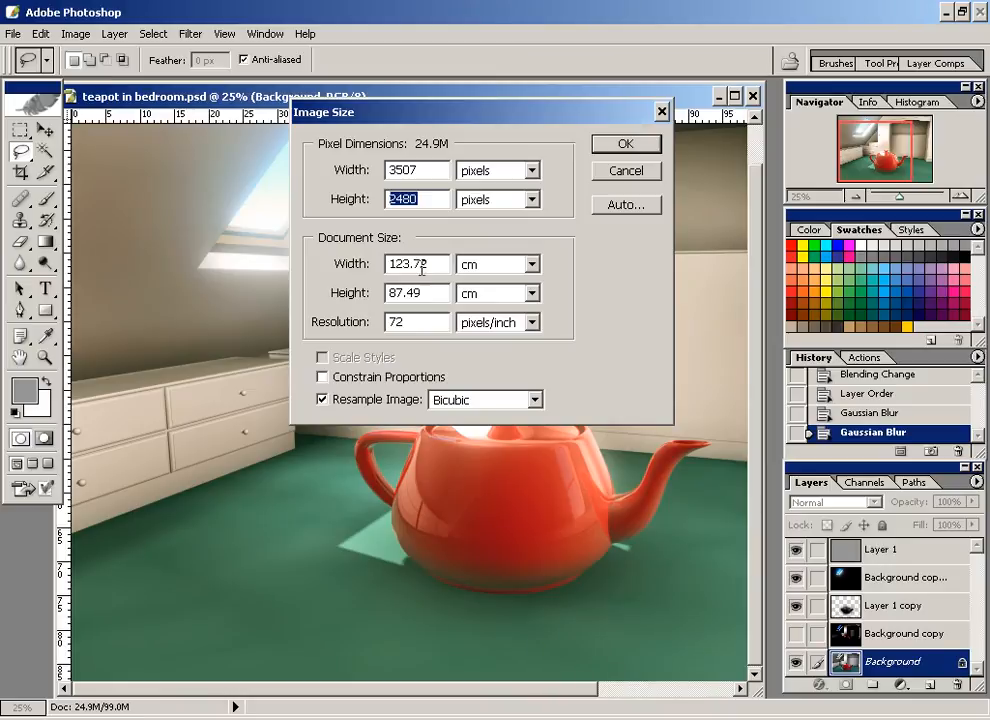
pyautogui.doubleClick(420, 264)
pyautogui.doubleClick(385, 293)
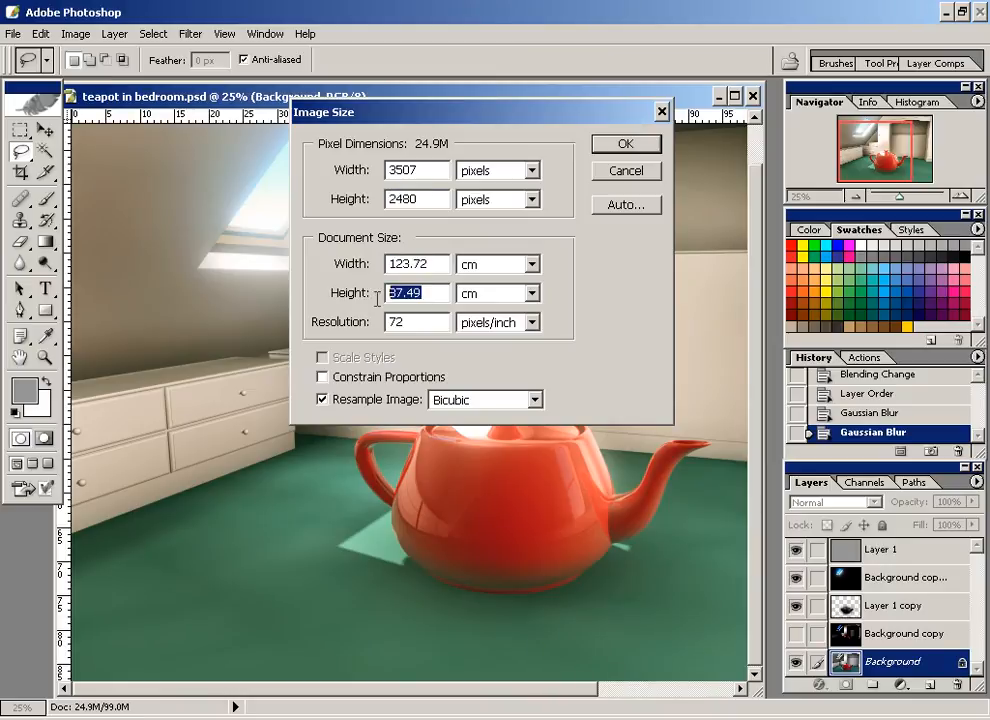
pyautogui.doubleClick(426, 268)
pyautogui.doubleClick(428, 294)
pyautogui.doubleClick(405, 322)
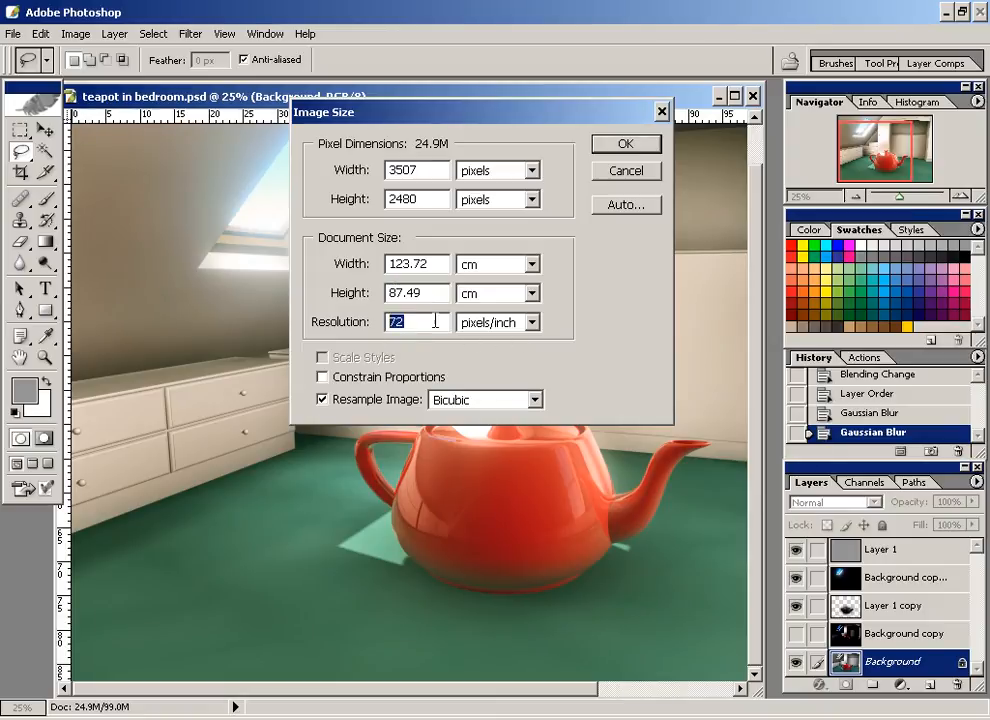
pyautogui.moveTo(378, 118); pyautogui.dragTo(451, 146)
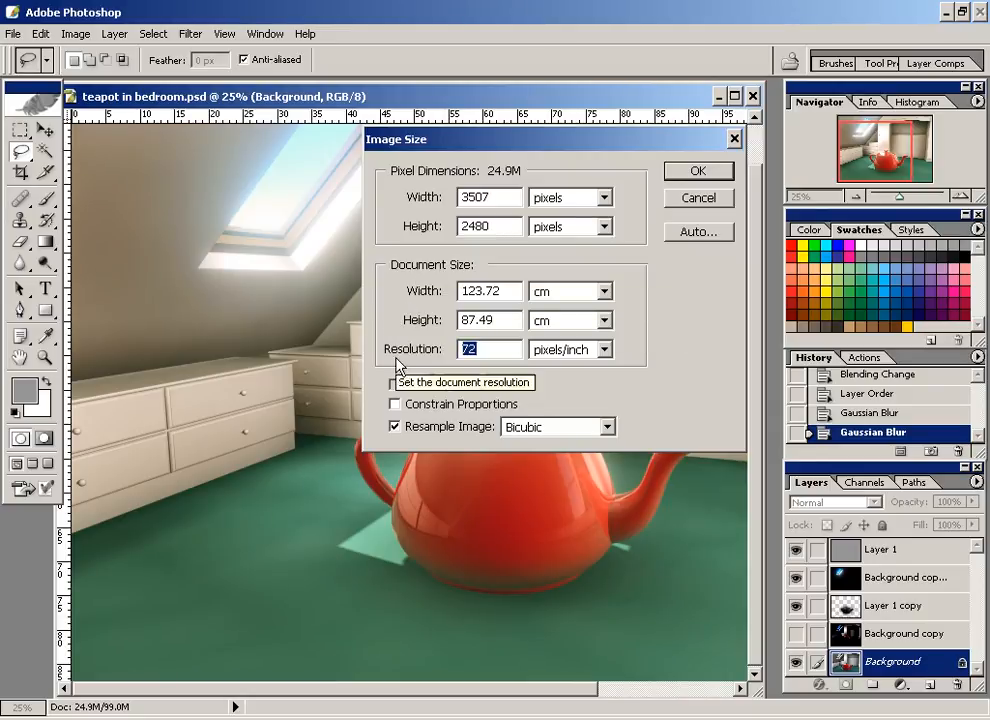
pyautogui.click(489, 349)
pyautogui.moveTo(490, 349); pyautogui.dragTo(461, 351)
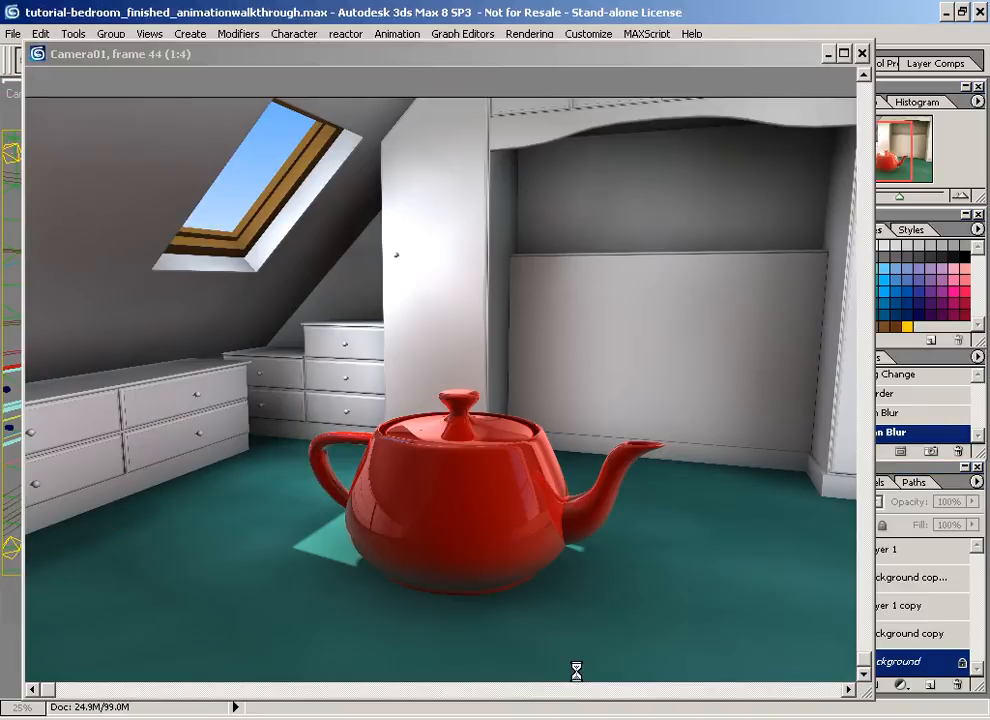
# Switch to 3ds Max and review the file formats available for saving the rendered frame, leaving without saving
pyautogui.click(36, 83)
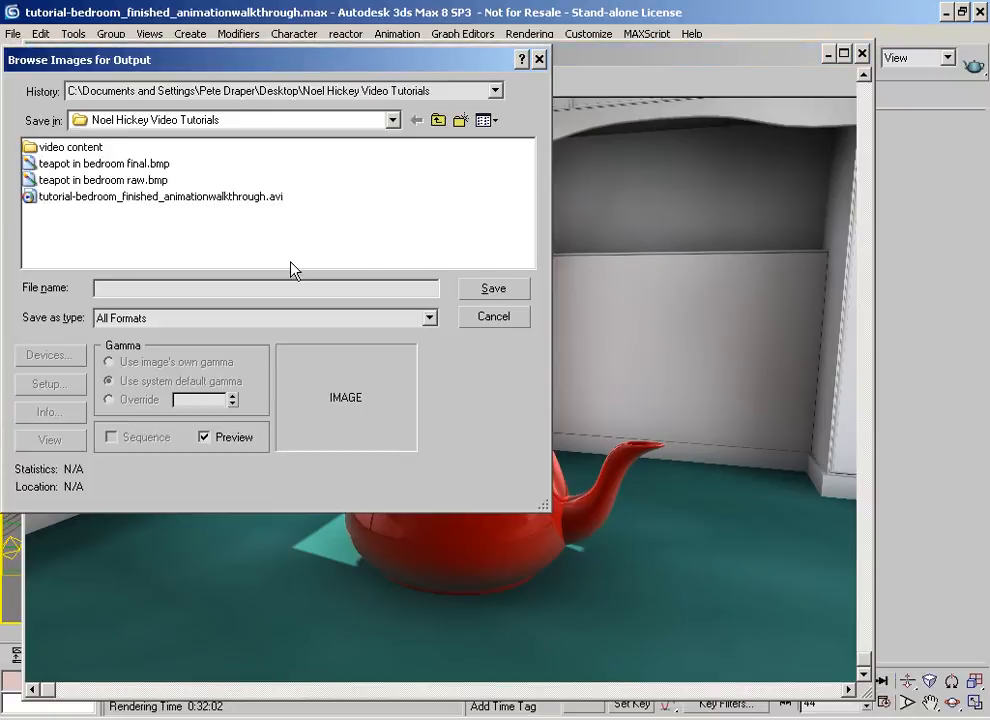
pyautogui.click(320, 320)
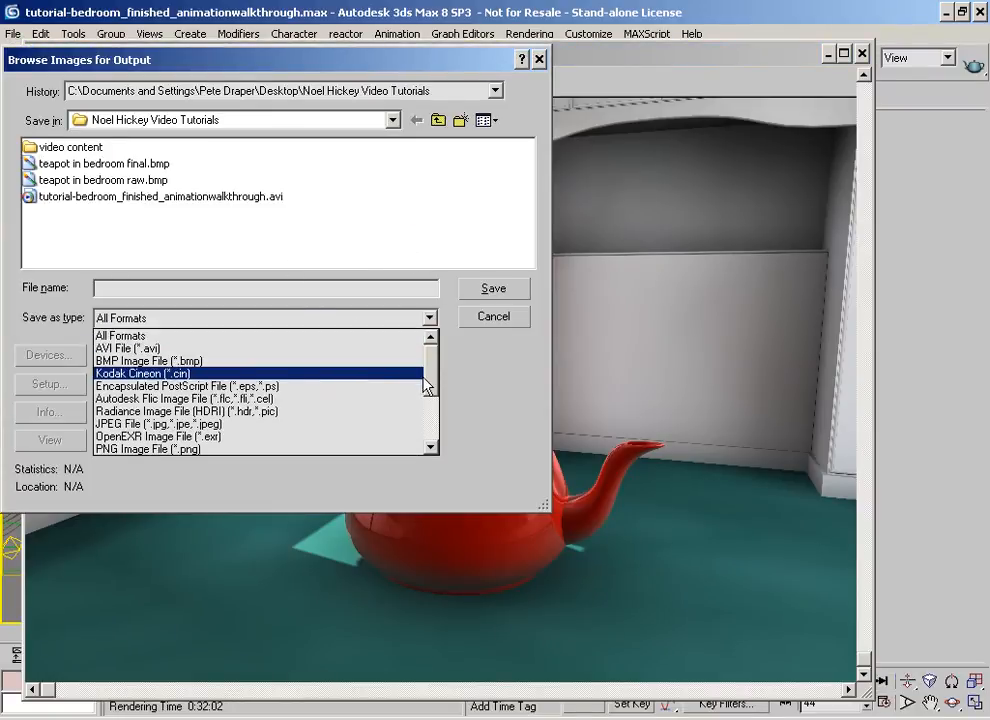
pyautogui.moveTo(427, 380)
pyautogui.mouseDown()
pyautogui.moveTo(429, 443)
pyautogui.moveTo(433, 380)
pyautogui.mouseUp()
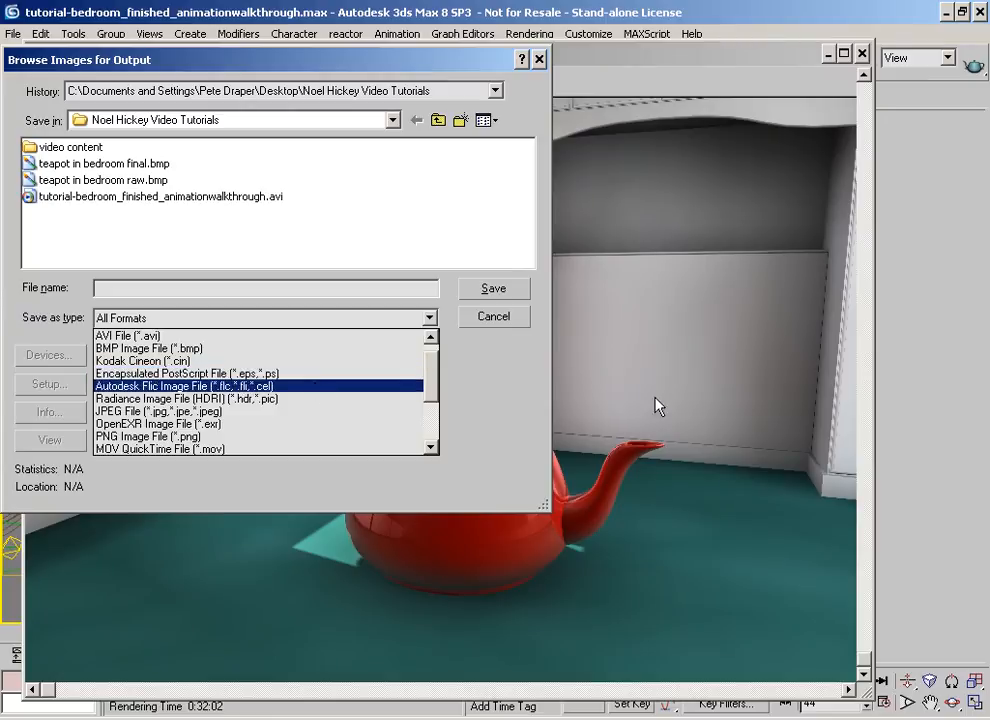
pyautogui.click(473, 376)
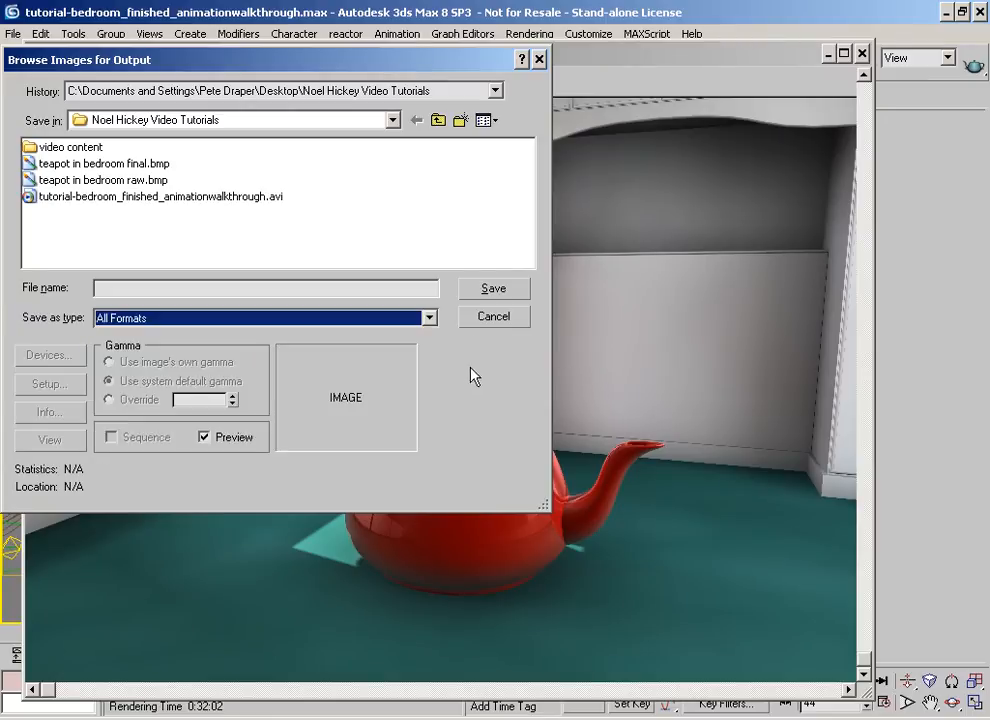
pyautogui.click(490, 317)
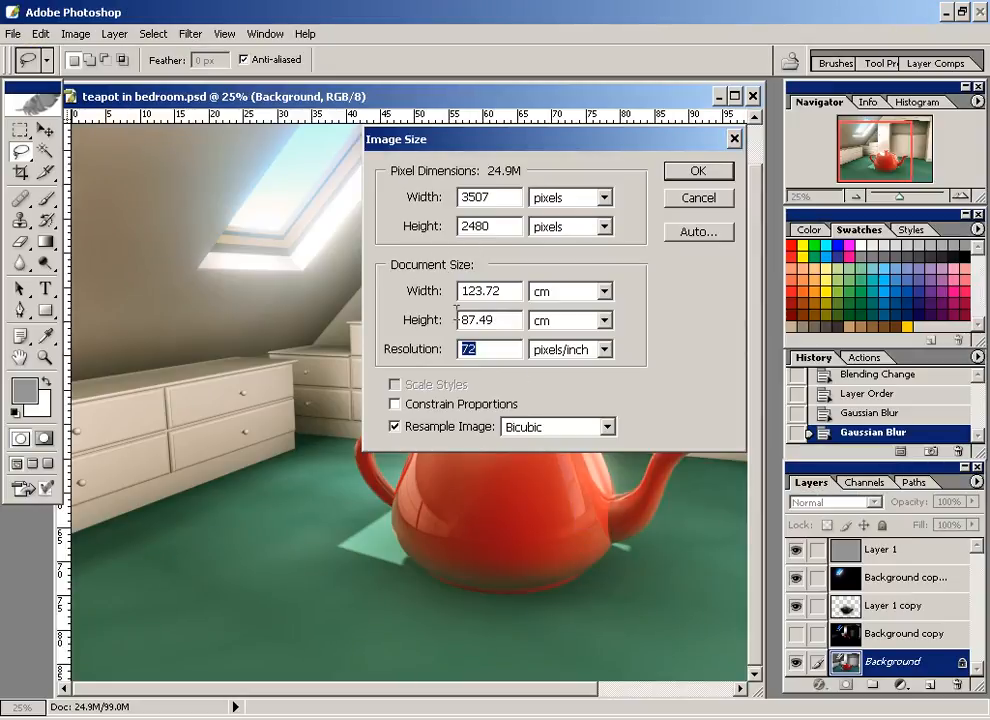
pyautogui.click(545, 429)
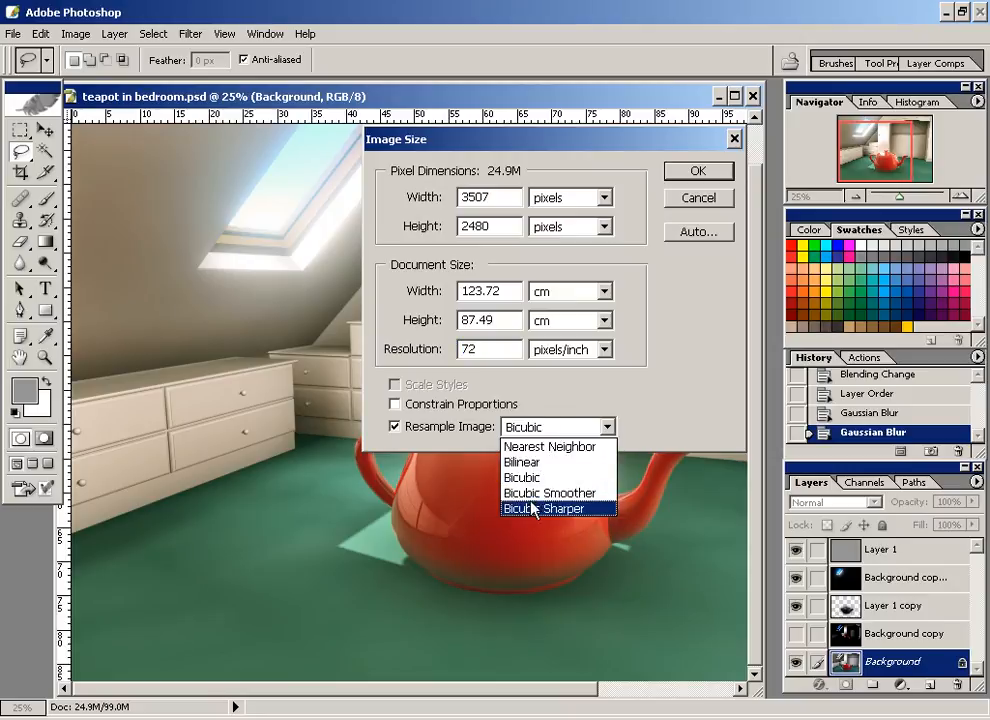
pyautogui.click(530, 478)
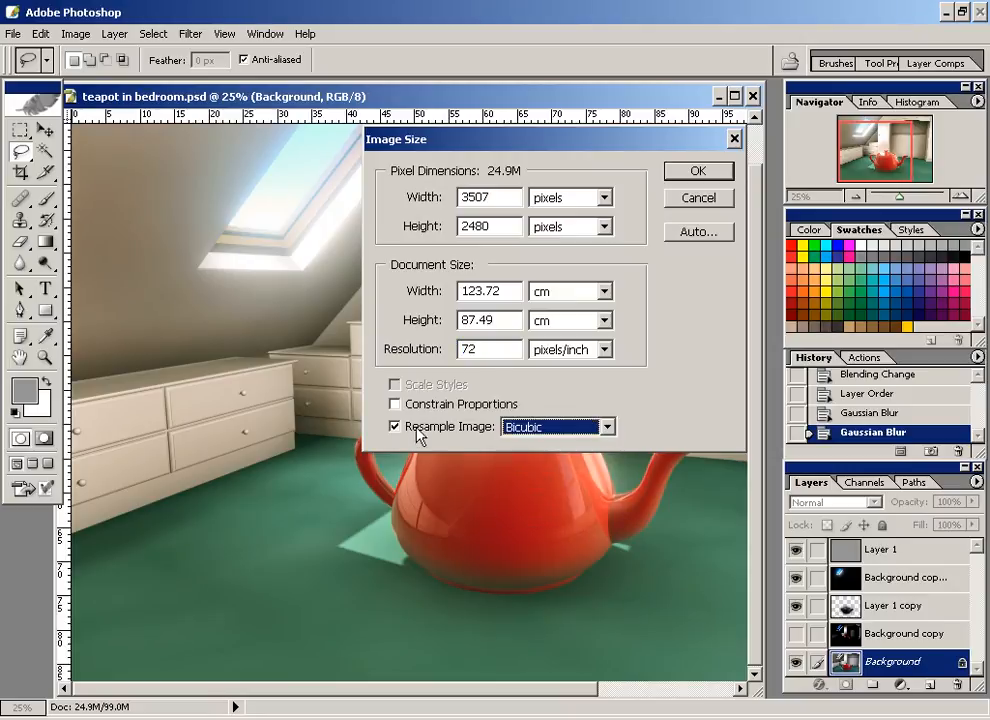
pyautogui.click(395, 349)
pyautogui.write('300')
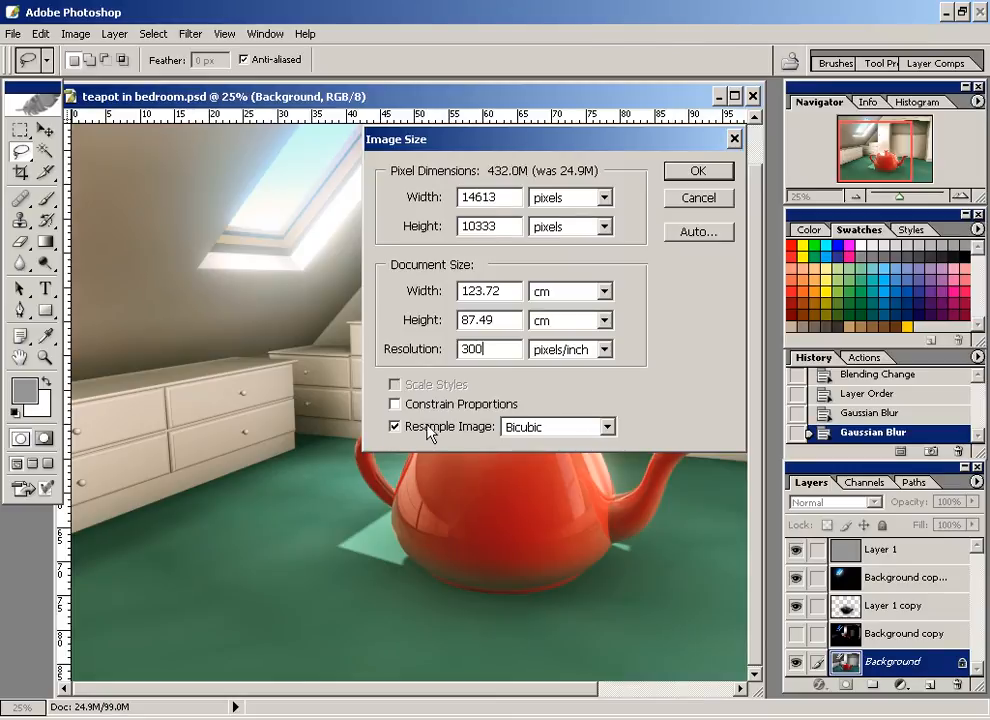
pyautogui.click(402, 342)
pyautogui.click(683, 199)
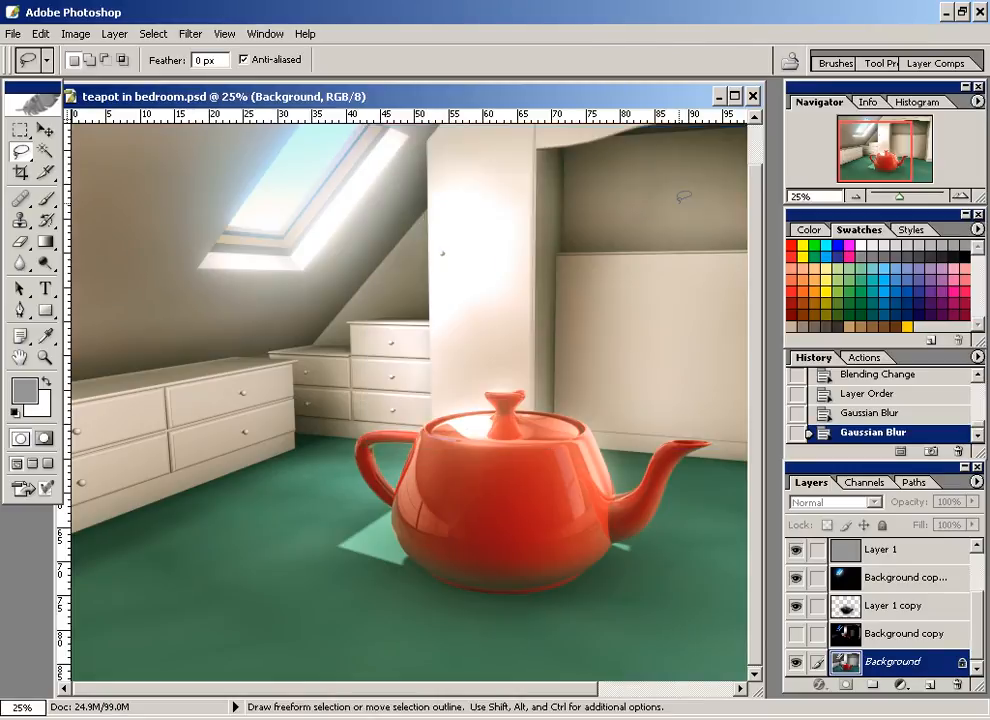
# Set the image resolution to 300 pixels/inch with Resample Image turned off
pyautogui.hotkey('alt', 'i')
pyautogui.press('i')
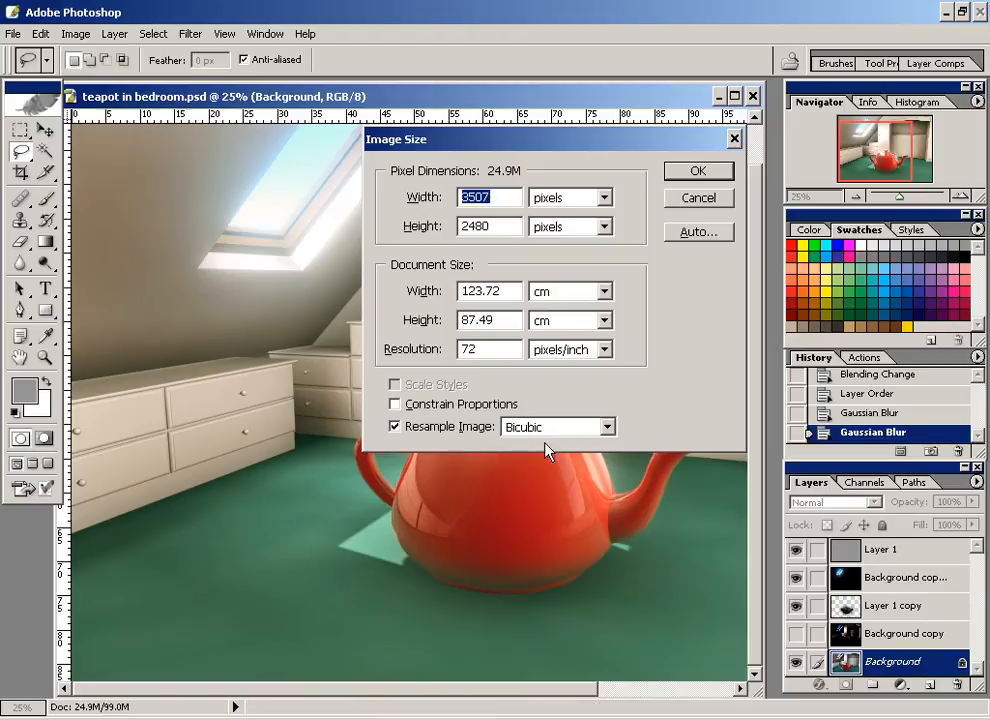
pyautogui.click(437, 428)
pyautogui.doubleClick(492, 348)
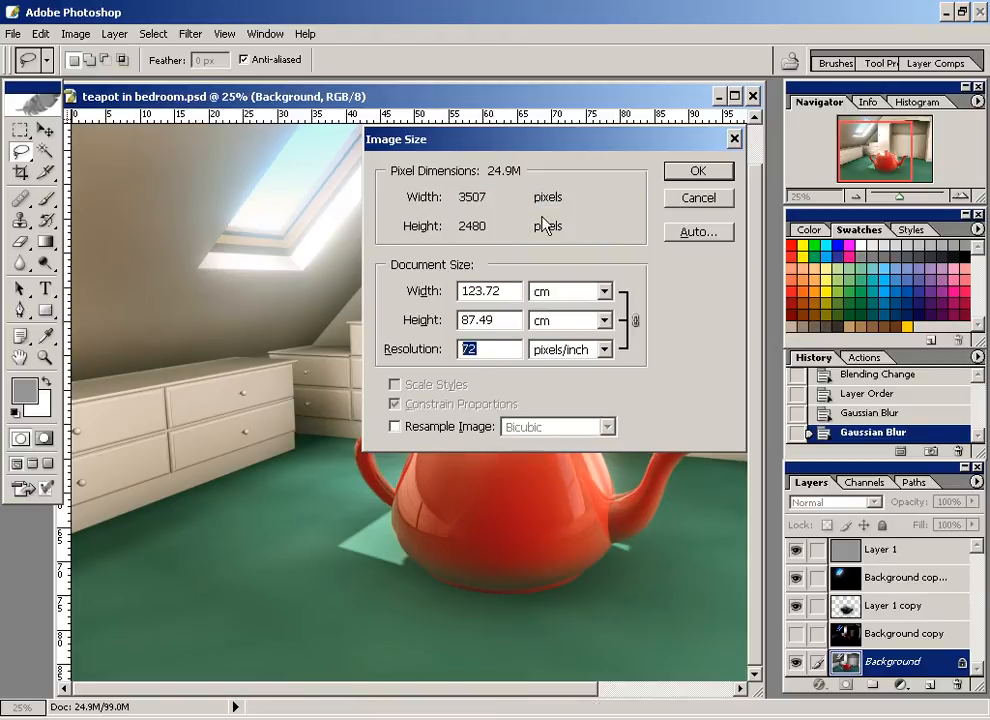
pyautogui.write('300')
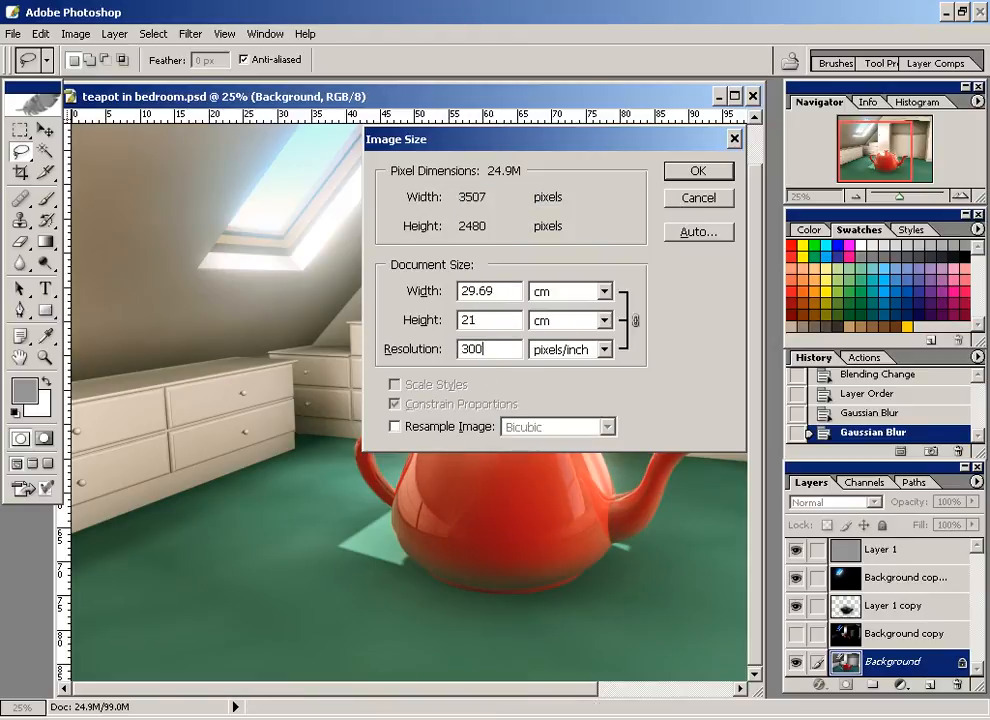
pyautogui.moveTo(499, 289); pyautogui.dragTo(422, 322)
pyautogui.click(689, 172)
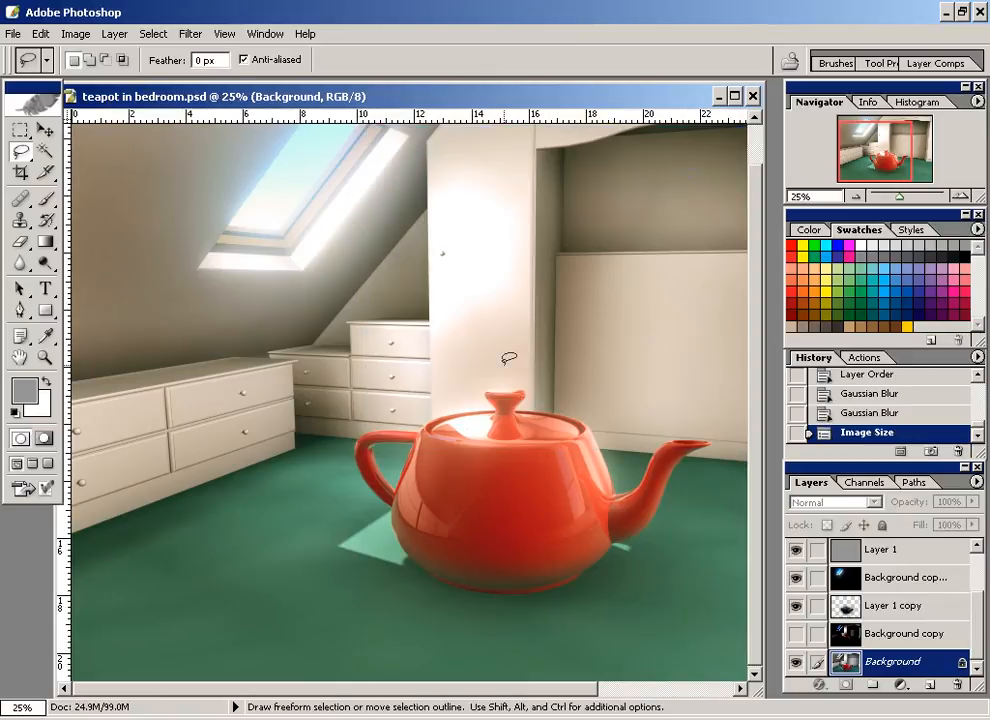
# Save the Photoshop file and save a BMP copy over the existing "teapot in bedroom final.bmp"
pyautogui.hotkey('ctrl', 's')
pyautogui.hotkey('ctrl', 'shift', 's')
pyautogui.click(530, 431)
pyautogui.scroll(1, 530, 460)
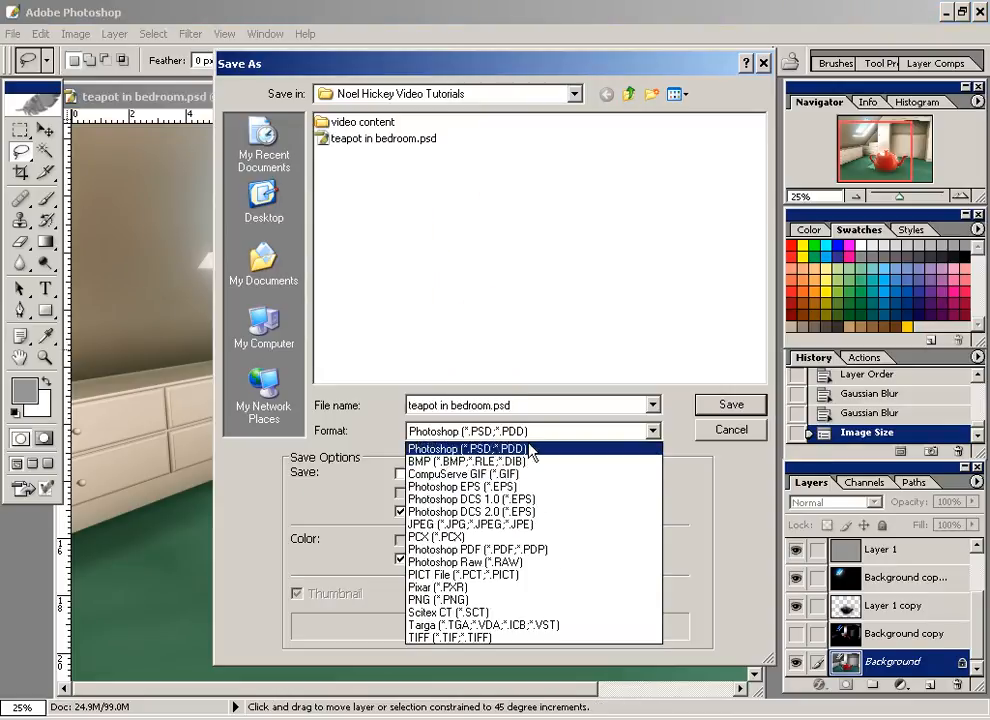
pyautogui.click(530, 460)
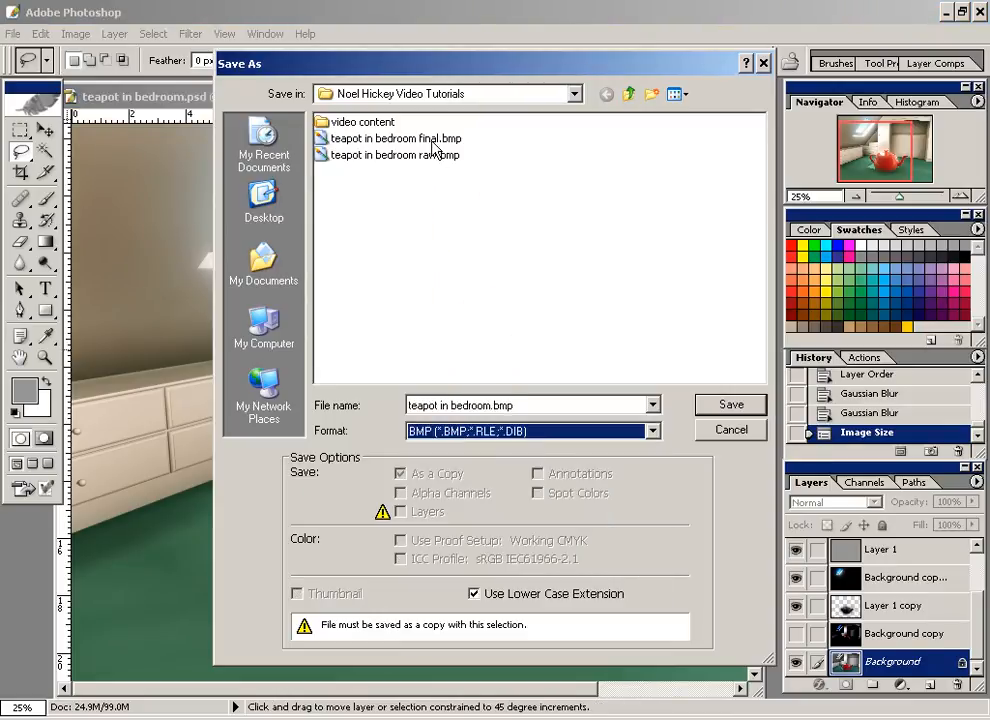
pyautogui.click(400, 138)
pyautogui.press('Return')
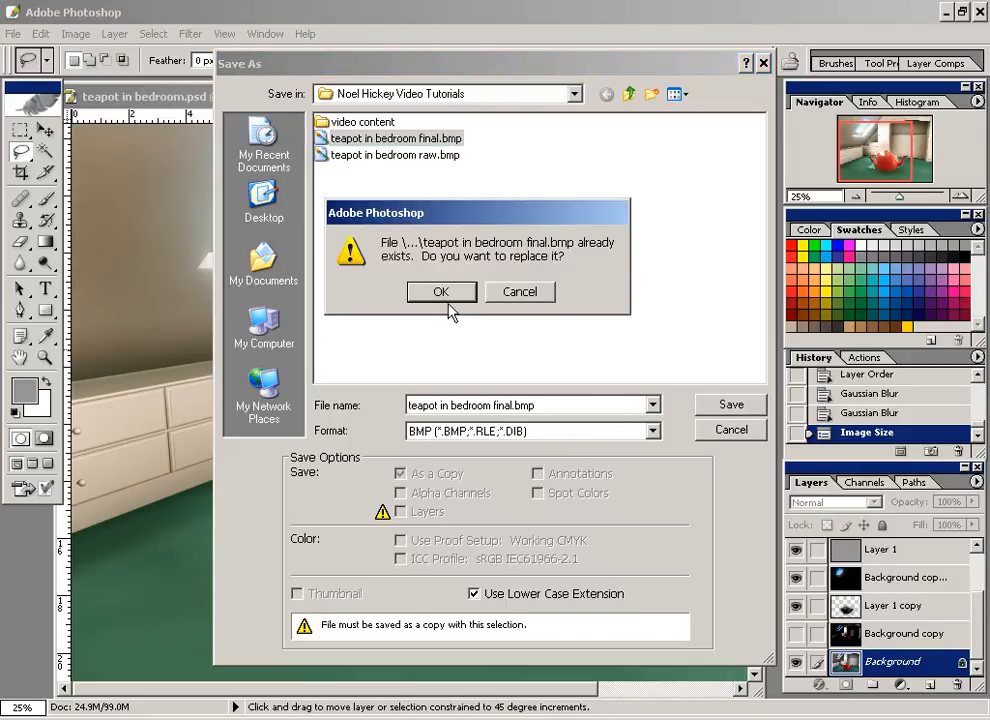
pyautogui.click(445, 293)
pyautogui.click(561, 260)
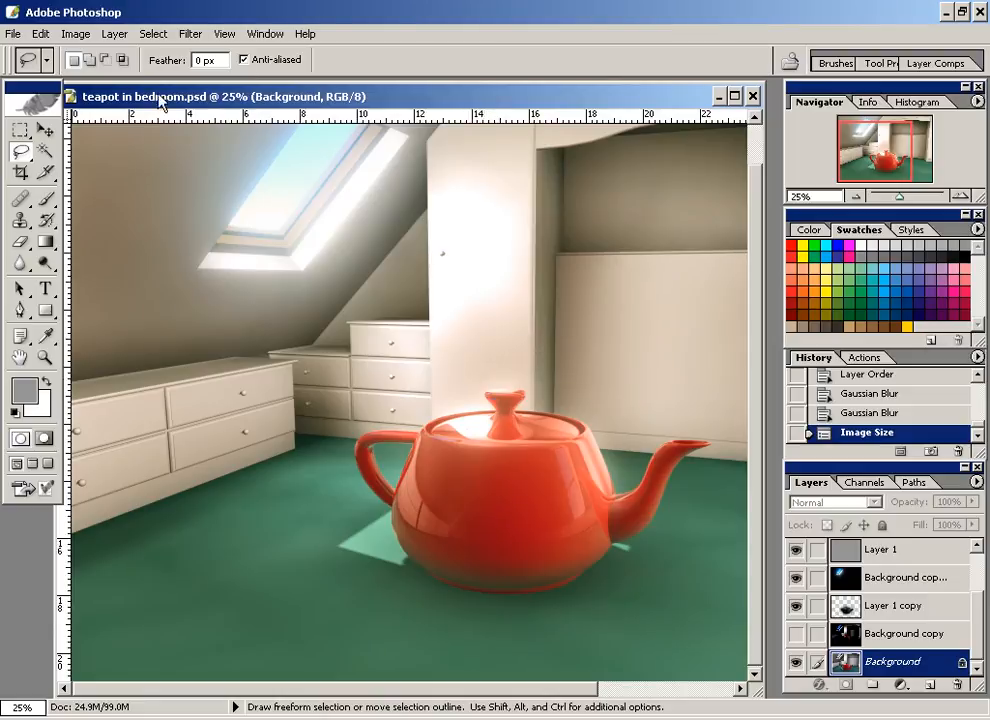
# Reposition the document window and view the entire finished picture at 16.67% zoom
pyautogui.moveTo(167, 95); pyautogui.dragTo(176, 91)
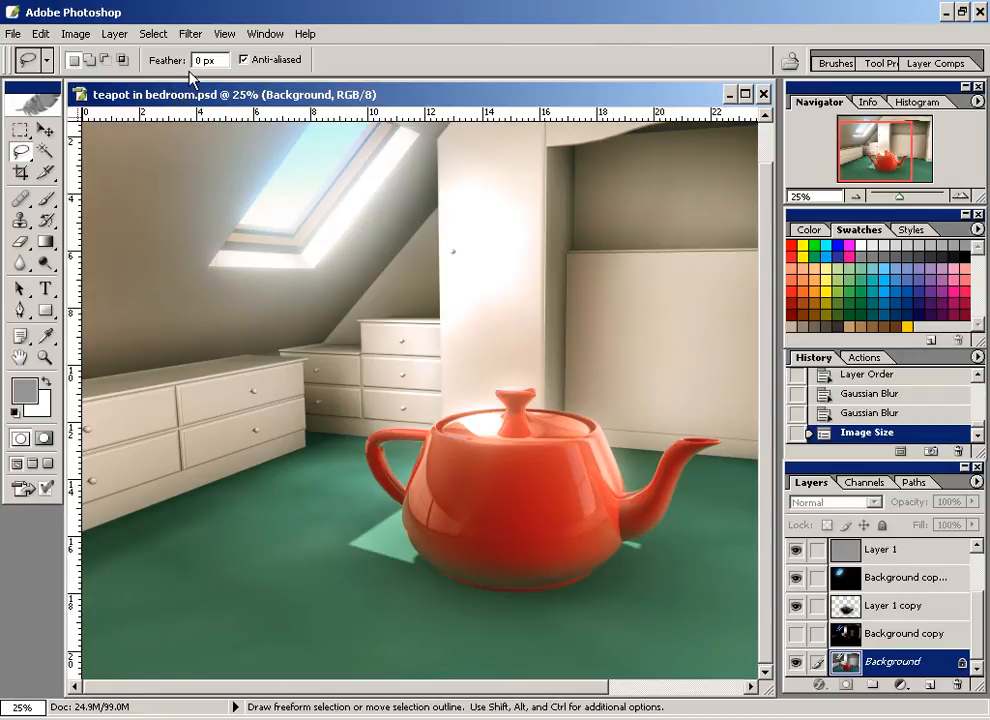
pyautogui.hotkey('ctrl', '-')
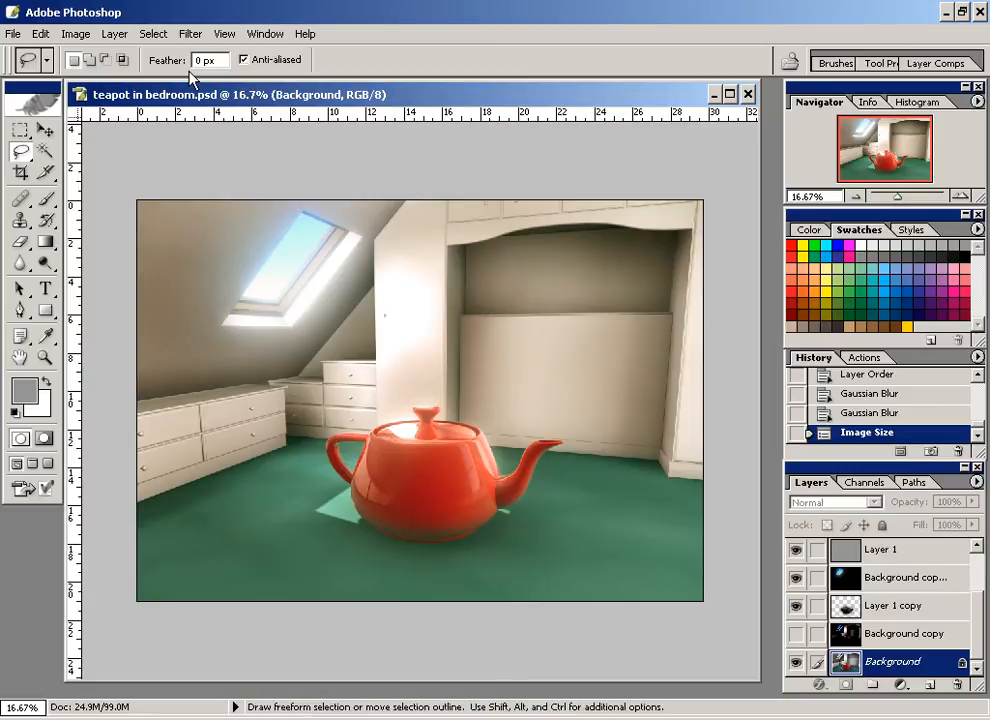